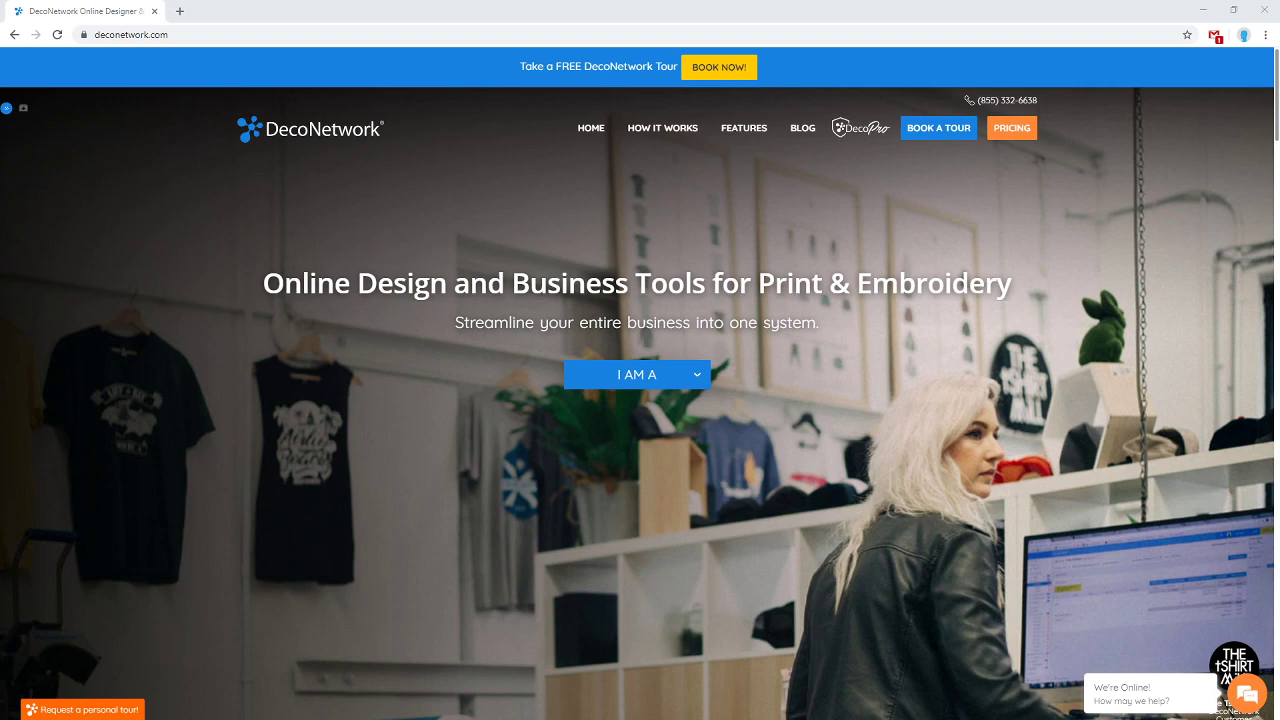
Switch away from DecoNetwork and move the Sound settings window aside to reveal OBS and YouTube Studio.
{"action": "key", "text": "alt+Tab"}
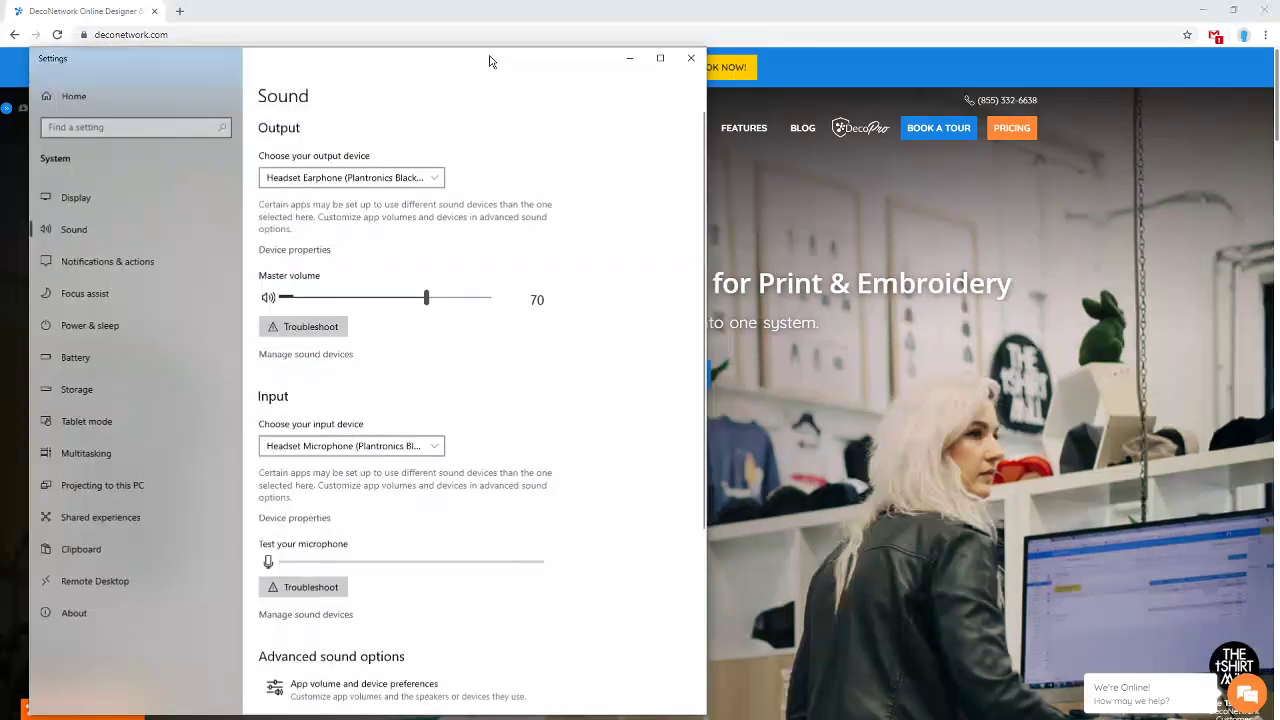
{"action": "left_click_drag", "start_coordinate": [490, 60], "coordinate": [1279, 207]}
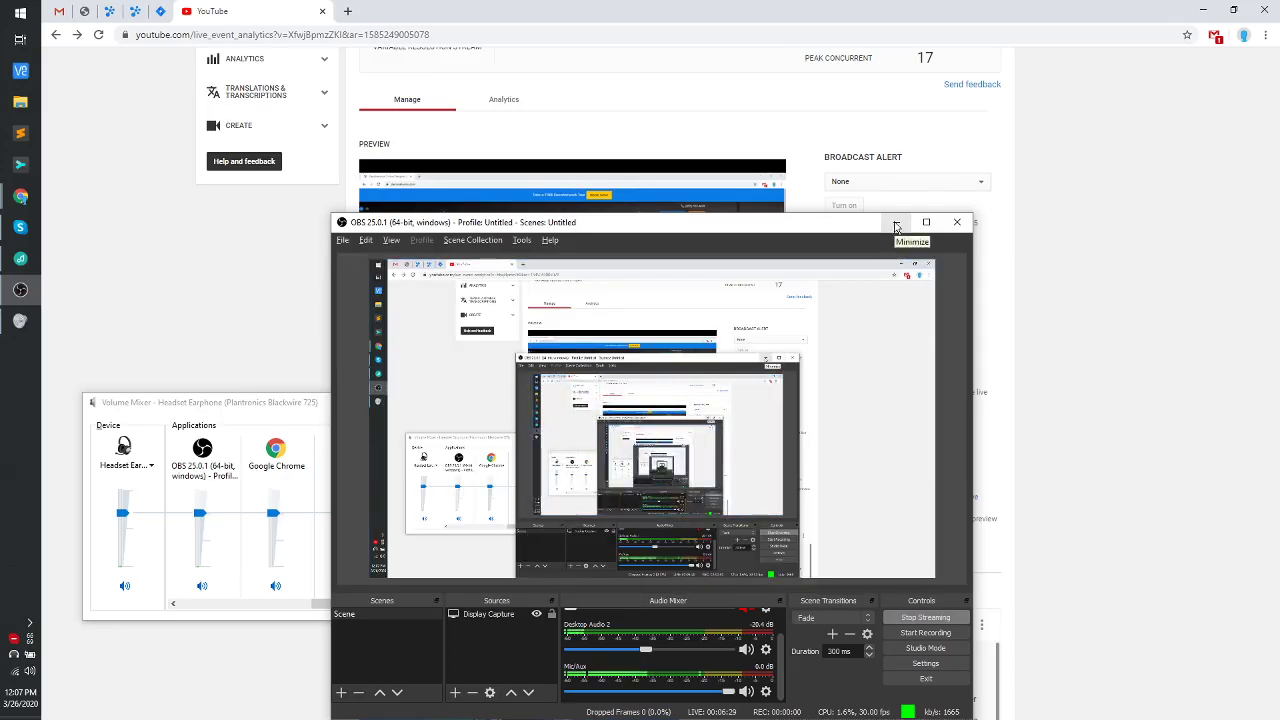
Minimize OBS and the YouTube window and close the Volume Mixer, then switch to the music player.
{"action": "left_click", "coordinate": [895, 223]}
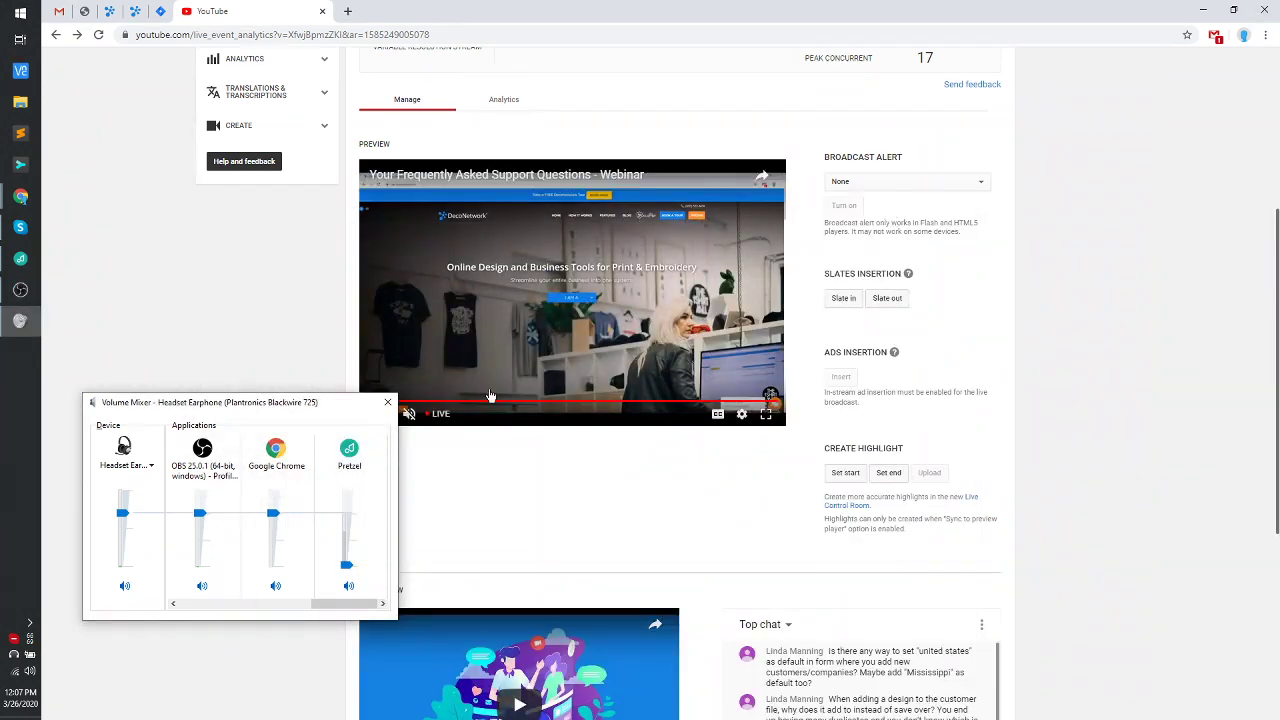
{"action": "left_click", "coordinate": [387, 404]}
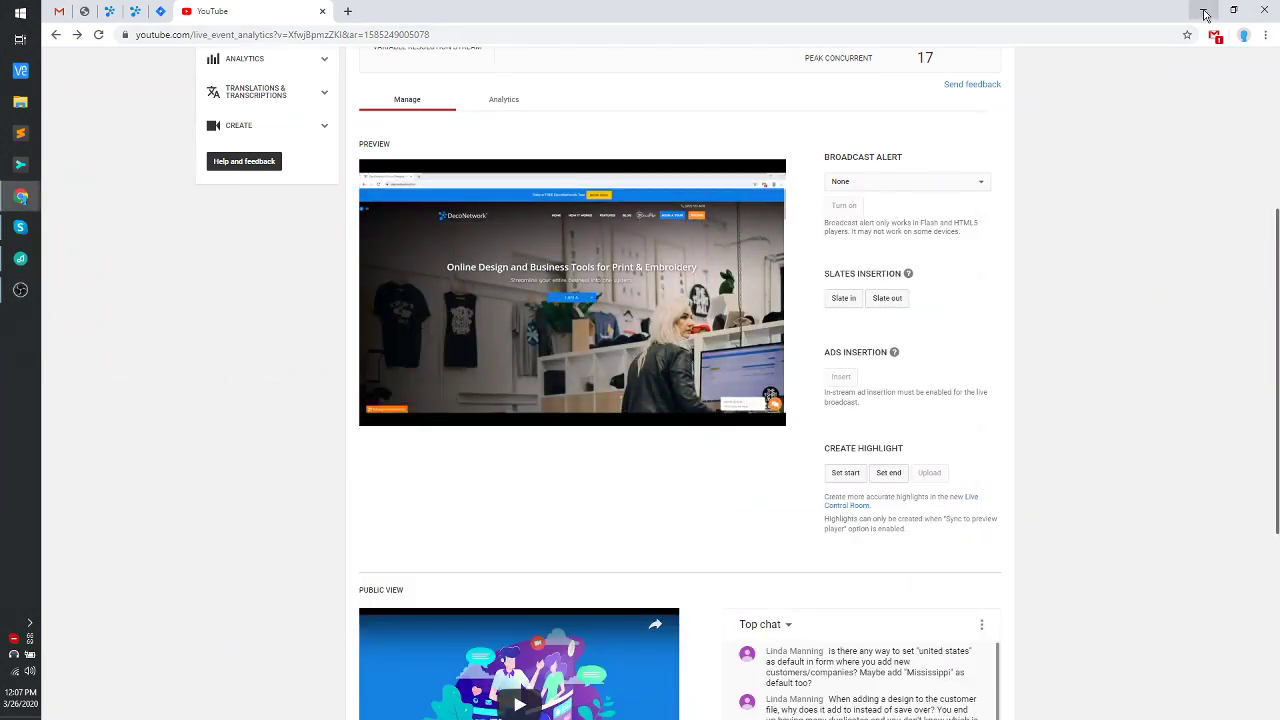
{"action": "left_click", "coordinate": [1205, 12]}
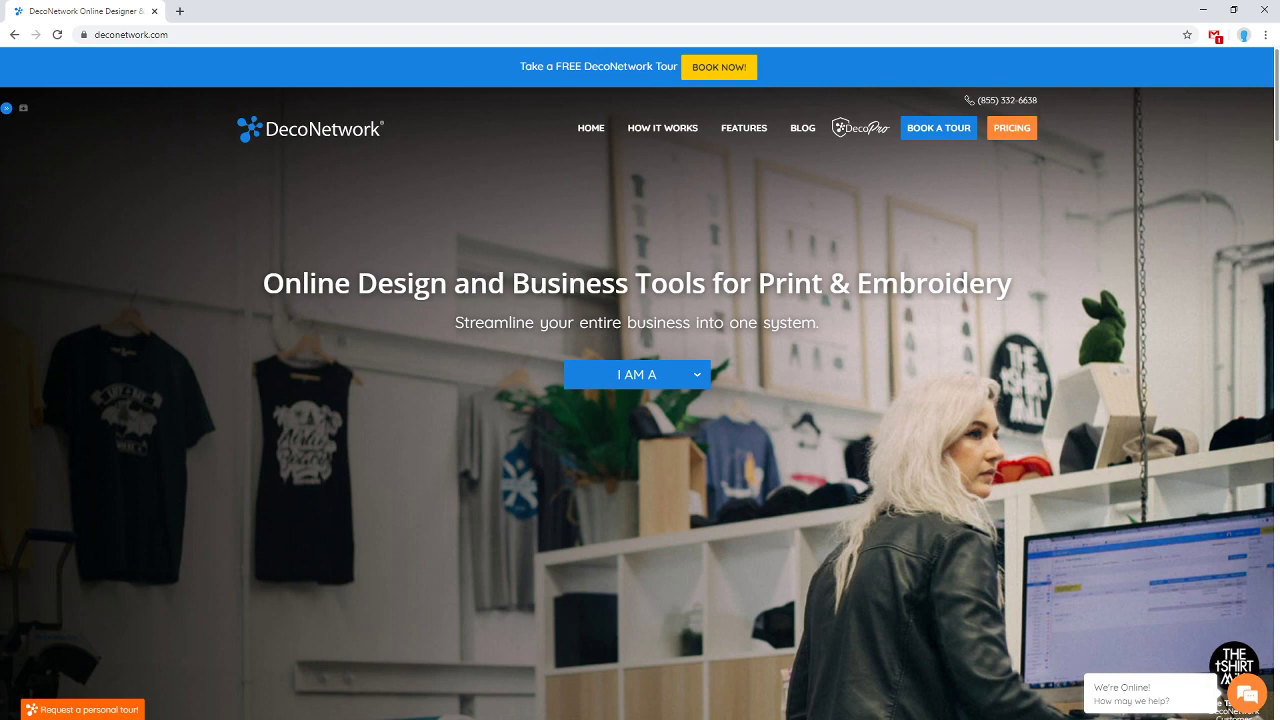
{"action": "key", "text": "alt+Tab"}
{"action": "left_click", "coordinate": [308, 239]}
{"action": "key", "text": "alt+Tab"}
{"action": "left_click_drag", "start_coordinate": [853, 6], "coordinate": [1279, 140]}
Load the store's admin site in a new tab, log in with saved credentials, and open Products.
{"action": "left_click", "coordinate": [180, 12]}
{"action": "key", "text": "Return"}
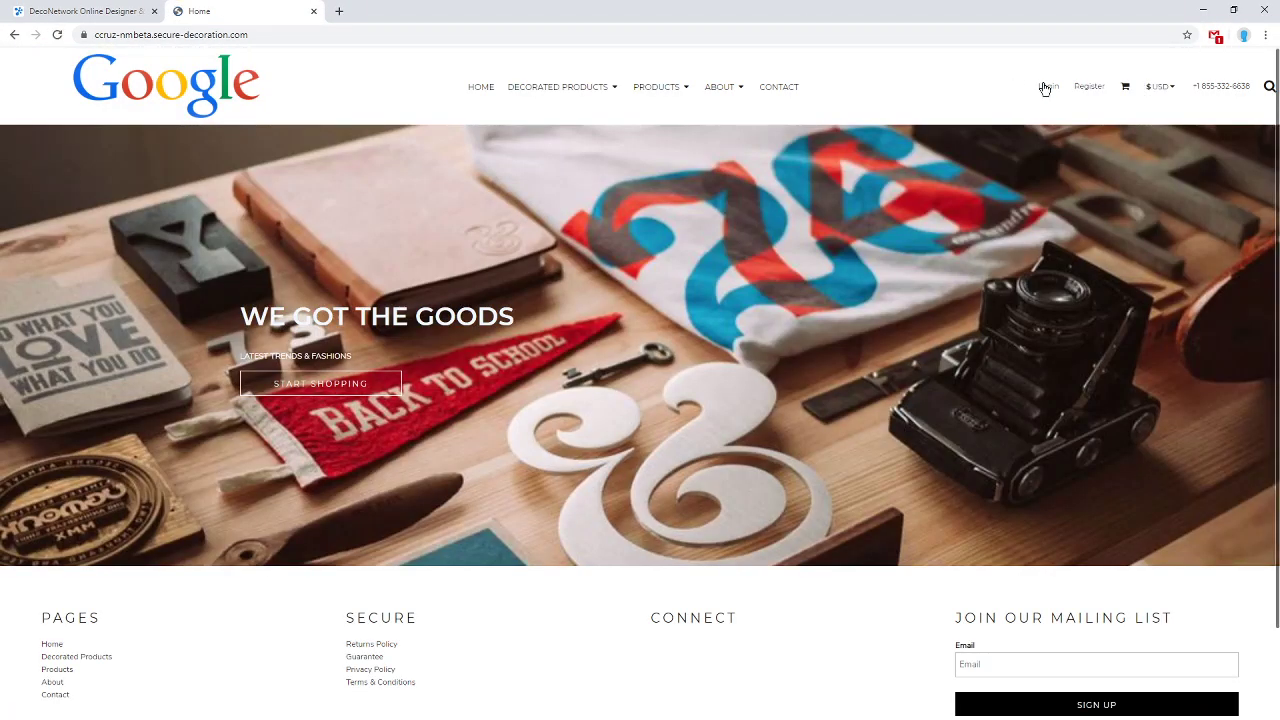
{"action": "left_click", "coordinate": [1040, 90]}
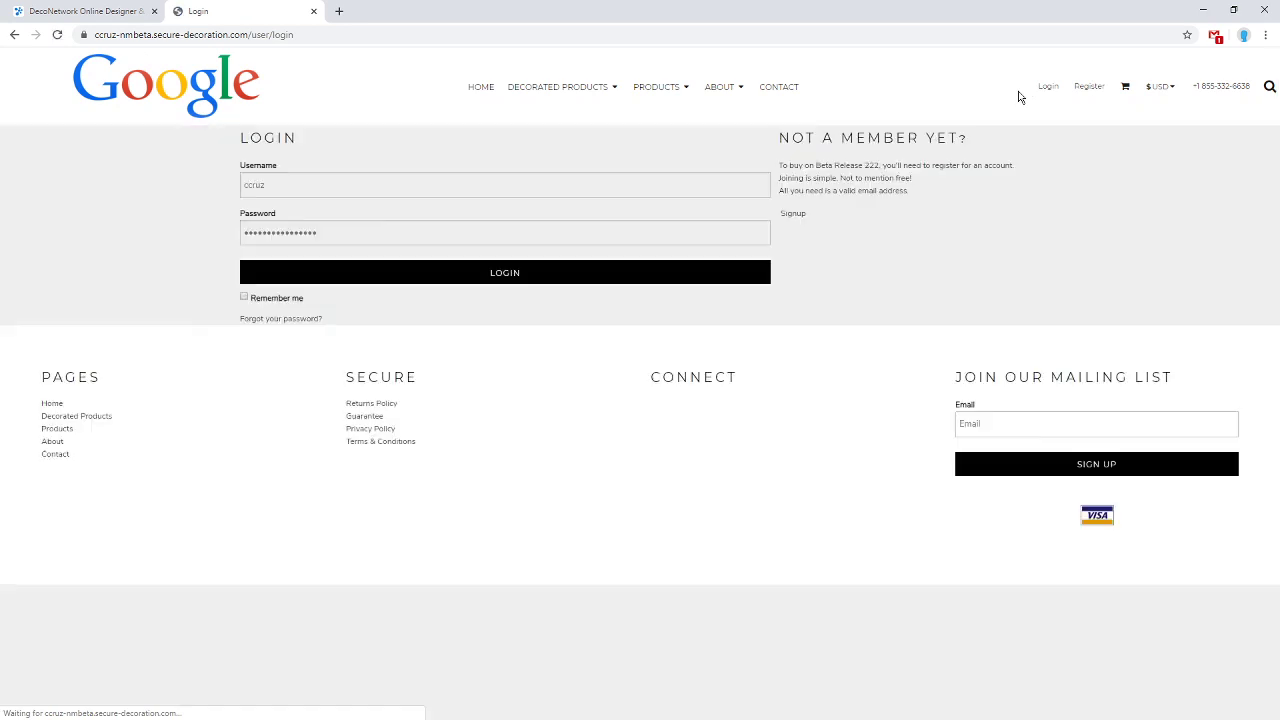
{"action": "left_click", "coordinate": [566, 279]}
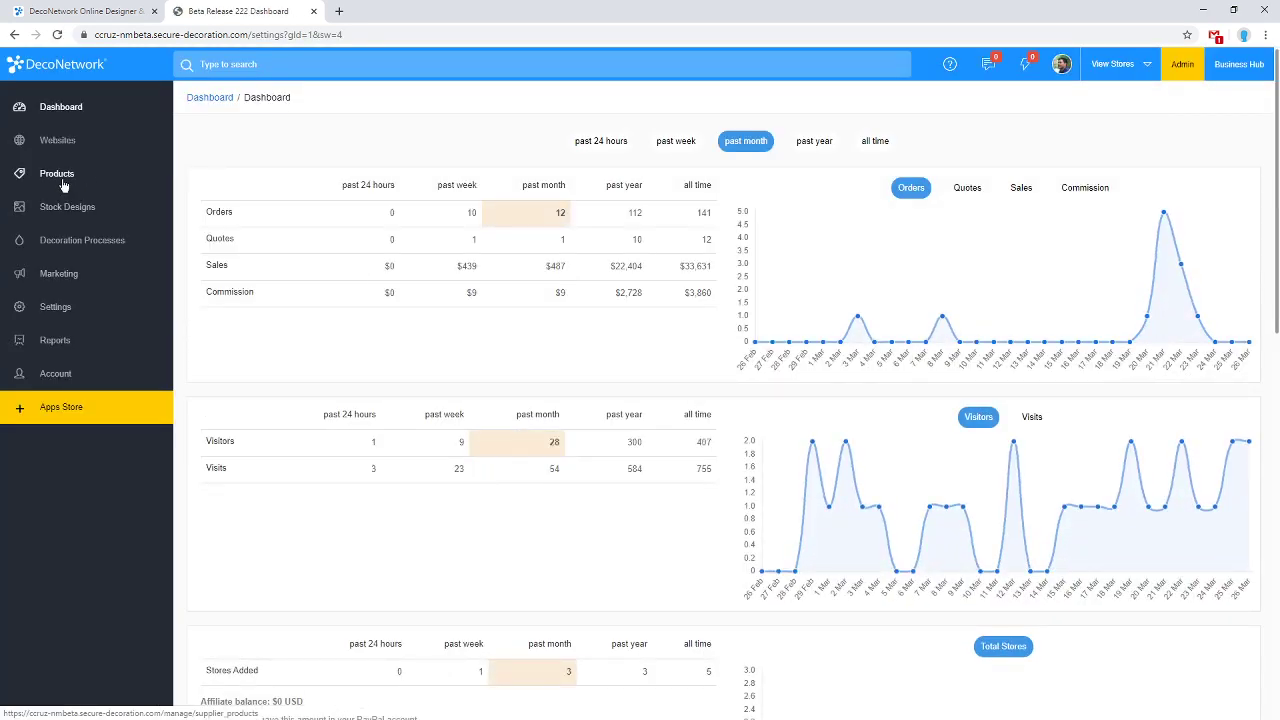
{"action": "left_click", "coordinate": [63, 186]}
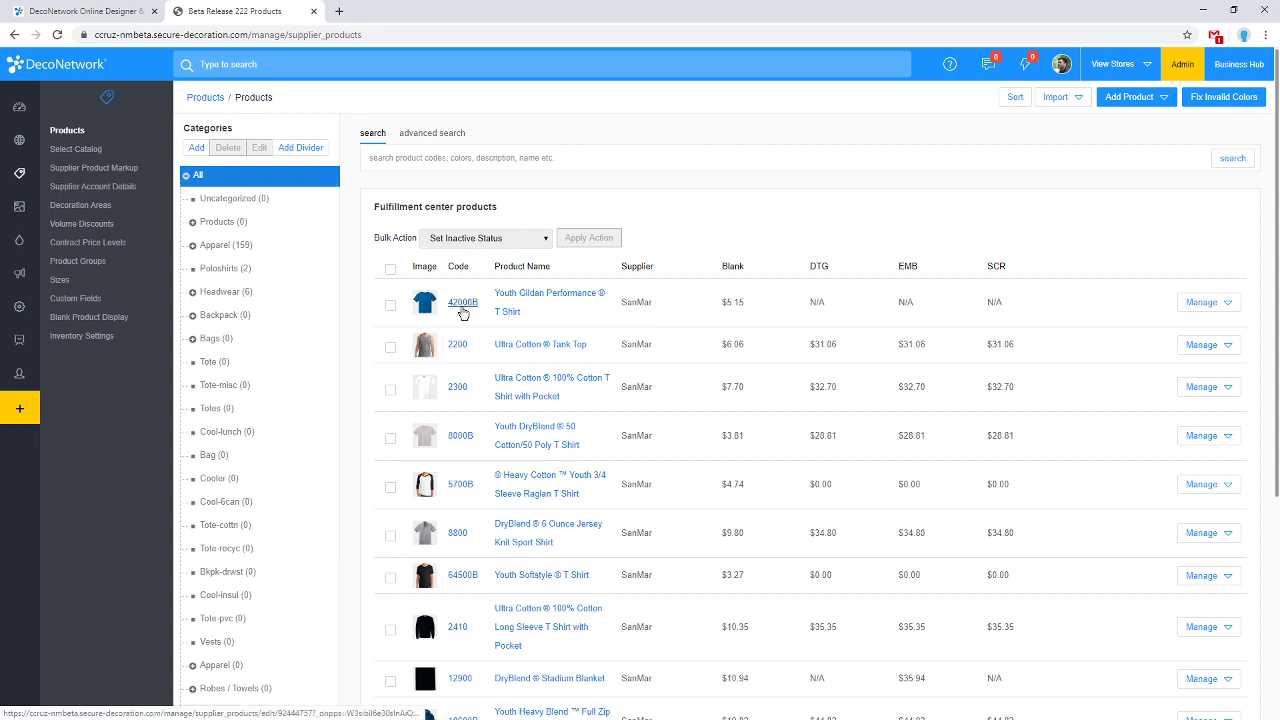
Show the Add Product dropdown with Add Supplier Product and Add Custom Product options.
{"action": "left_click", "coordinate": [1108, 98]}
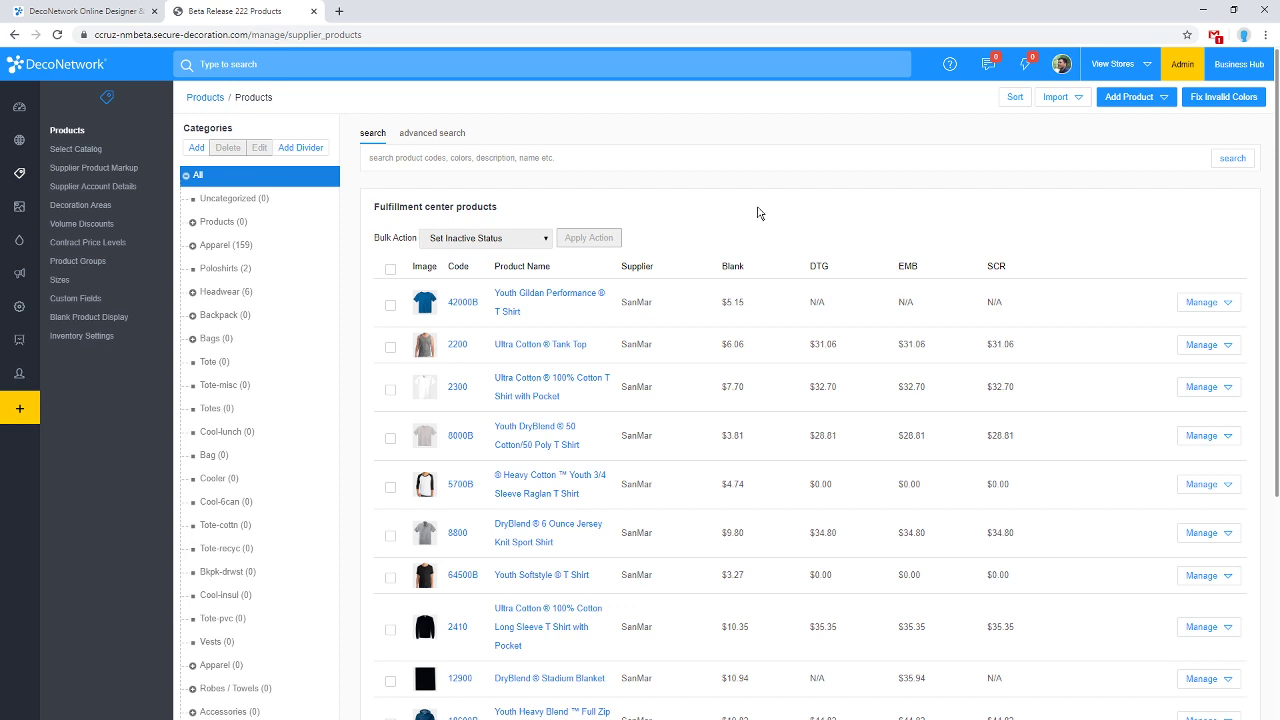
{"action": "left_click", "coordinate": [1136, 103]}
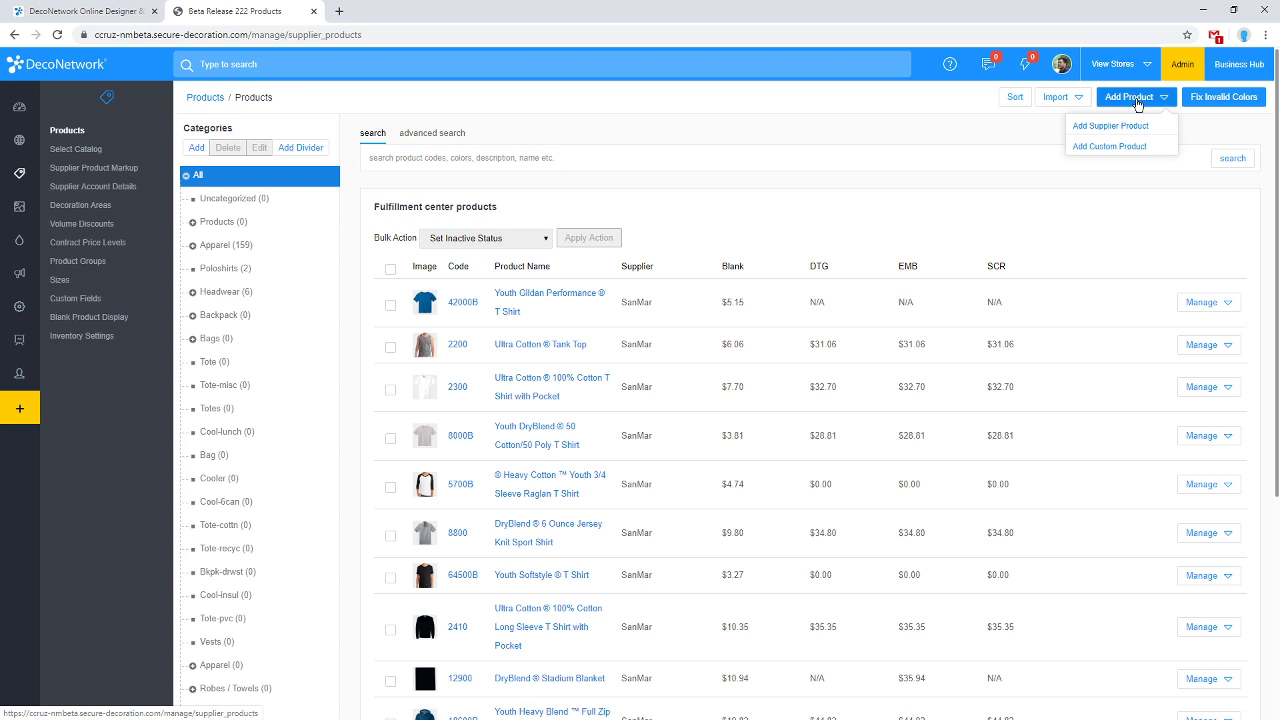
{"action": "left_click", "coordinate": [787, 208]}
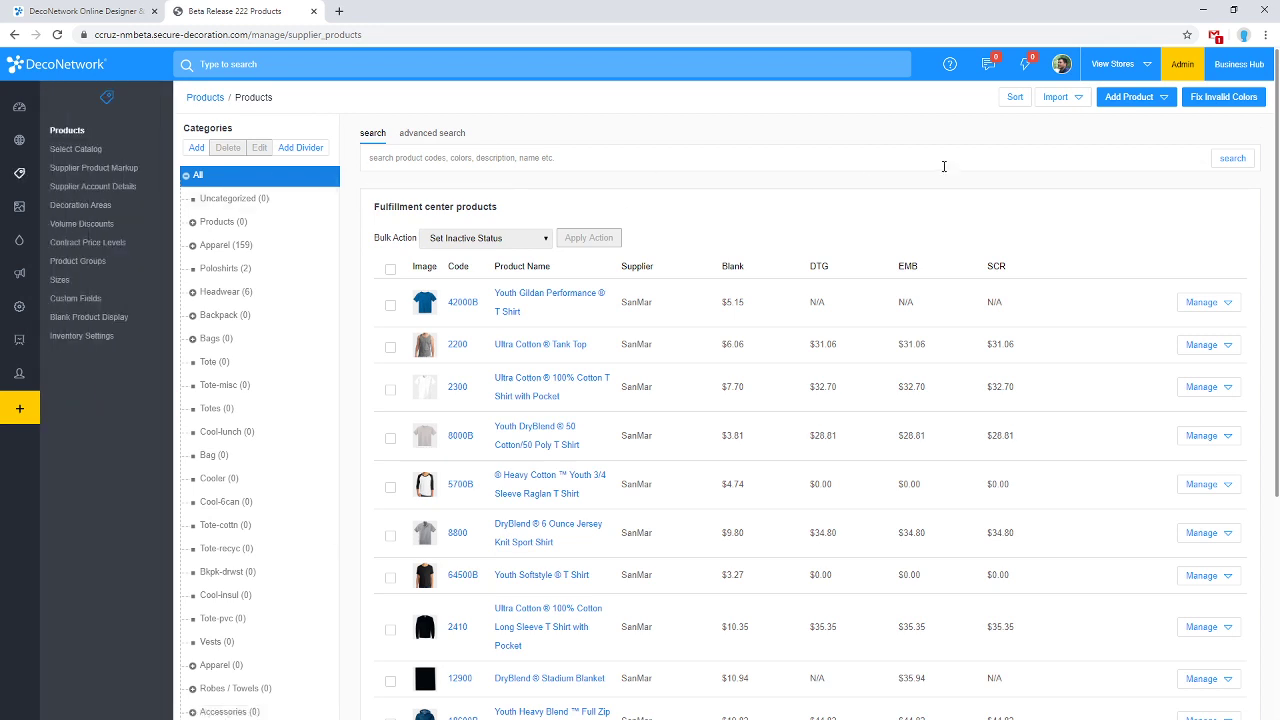
{"action": "left_click", "coordinate": [1133, 98]}
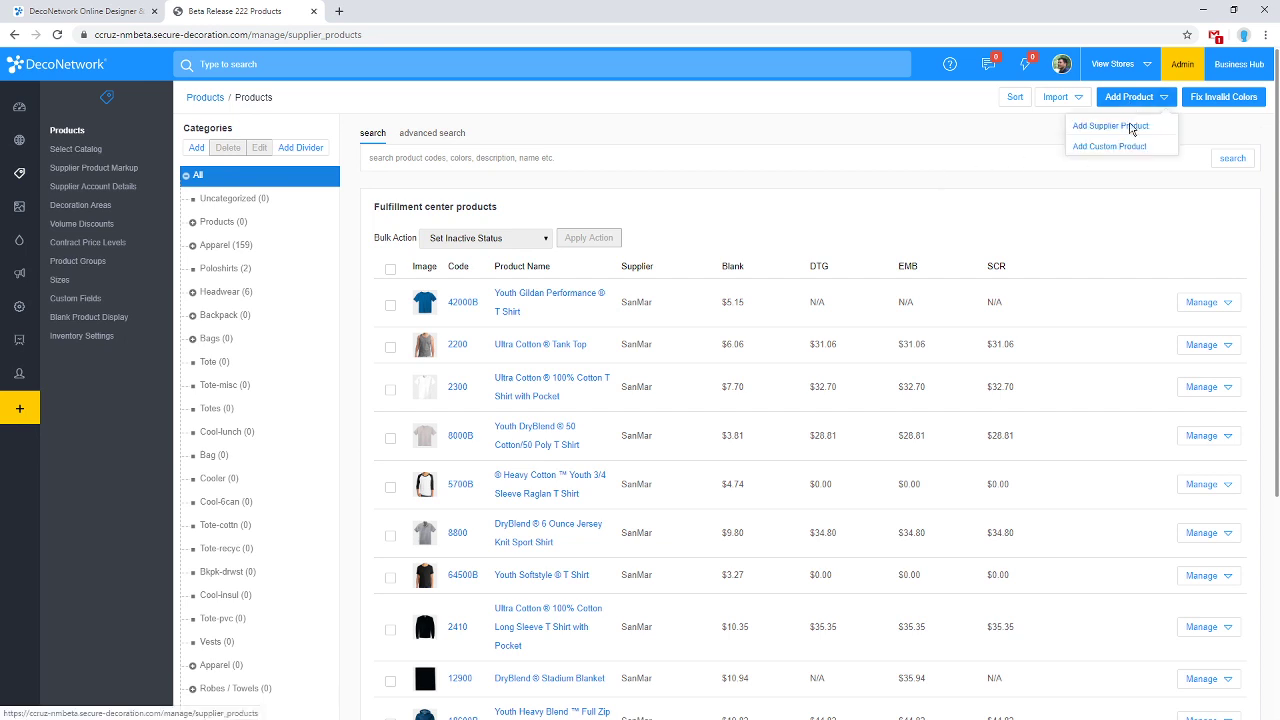
Add a custom blank product in the Apparel group named SIGN with code SG, and save.
{"action": "left_click", "coordinate": [1131, 147]}
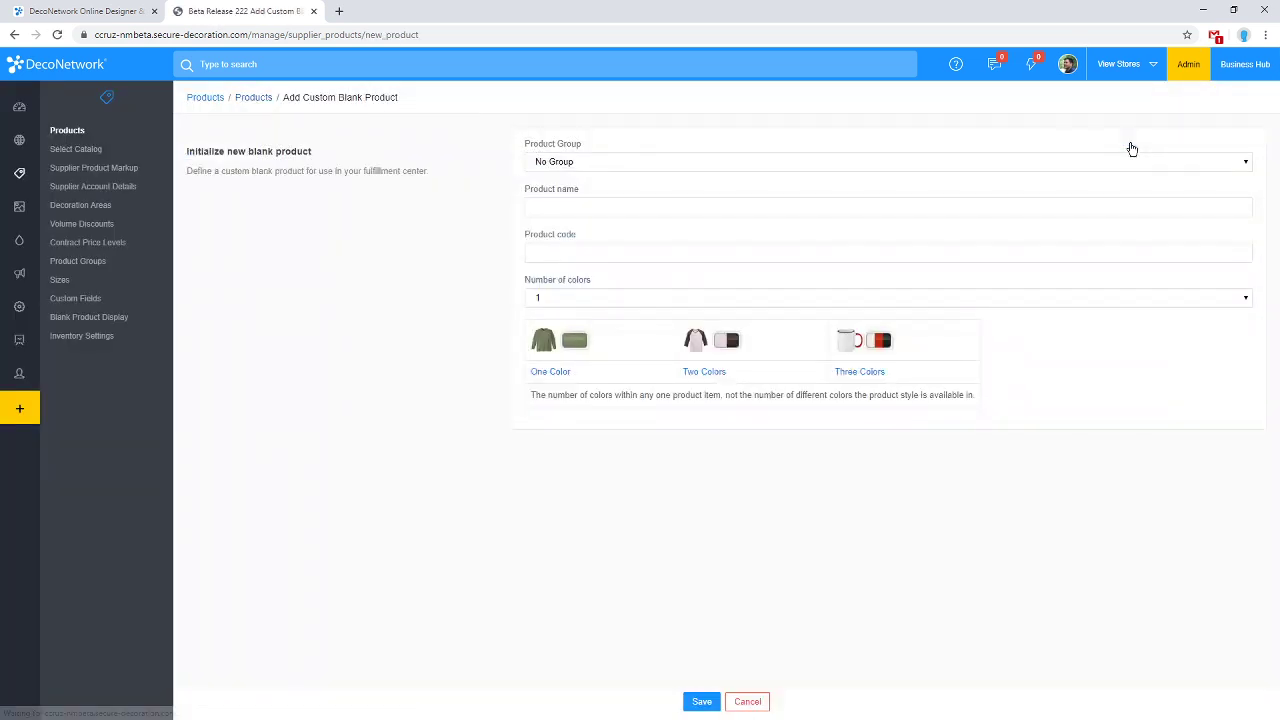
{"action": "left_click", "coordinate": [645, 163]}
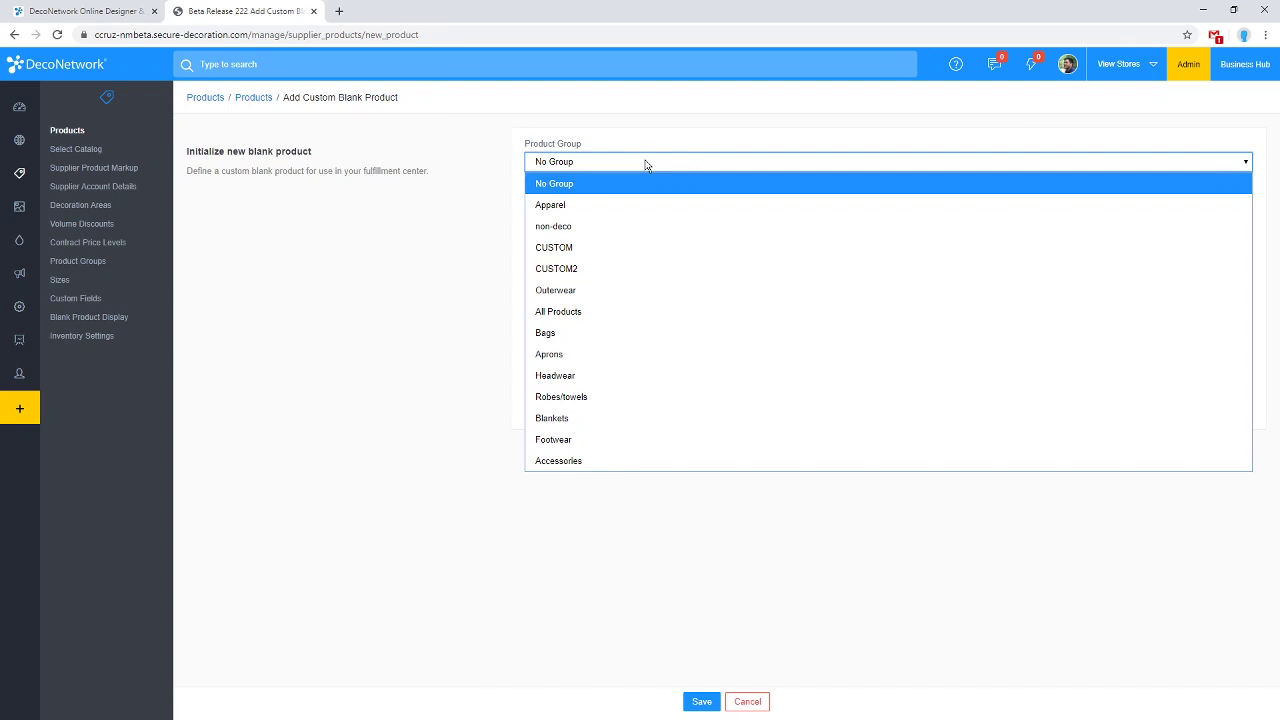
{"action": "left_click", "coordinate": [606, 213]}
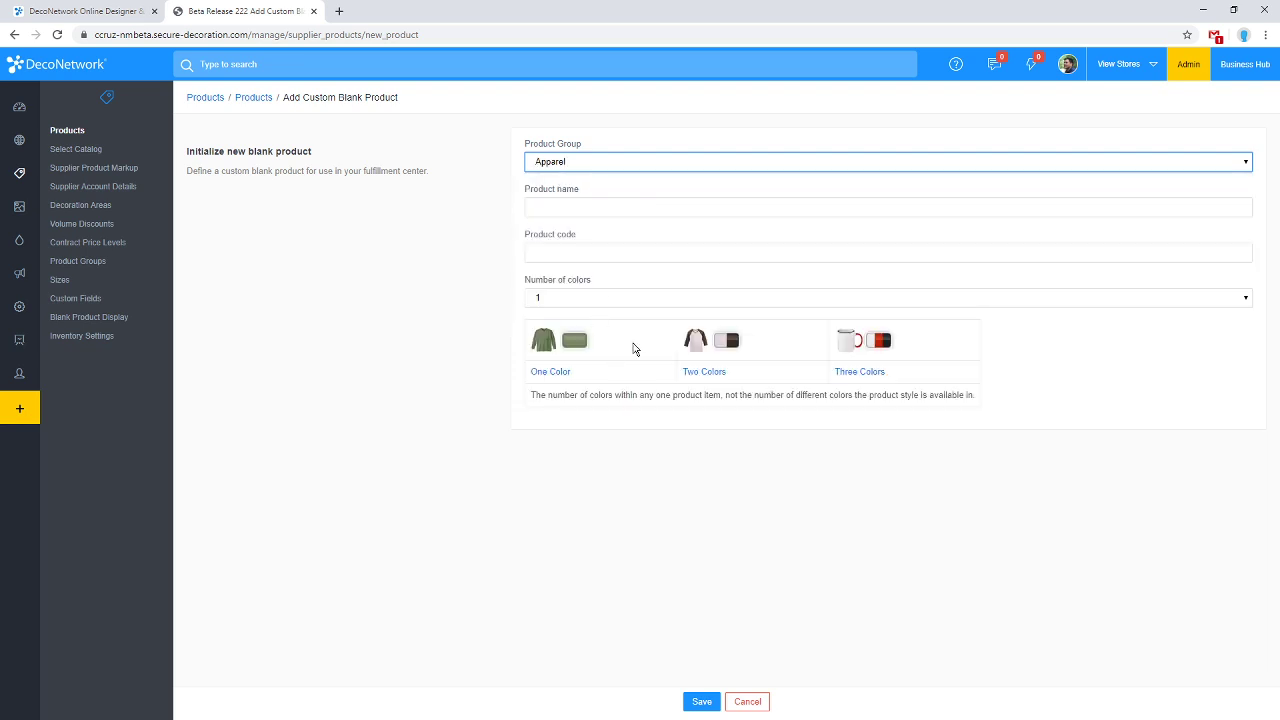
{"action": "left_click", "coordinate": [566, 208]}
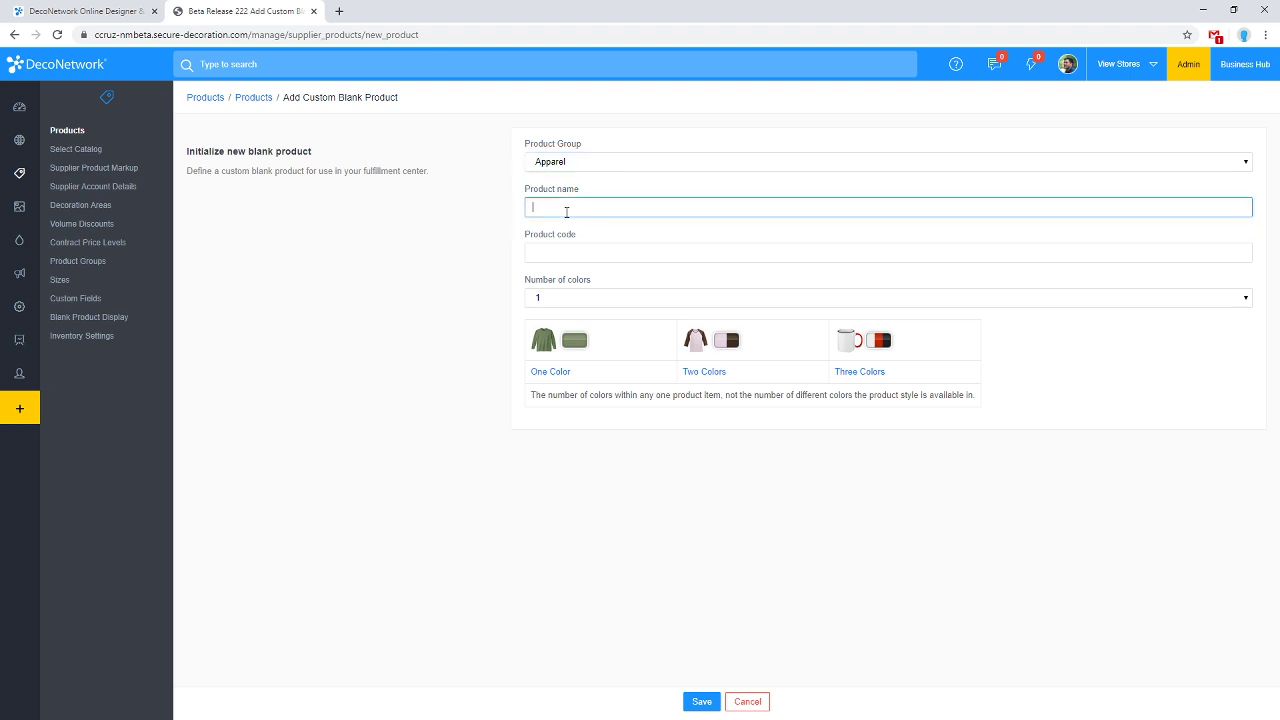
{"action": "type", "text": "SIGN"}
{"action": "key", "text": "Tab"}
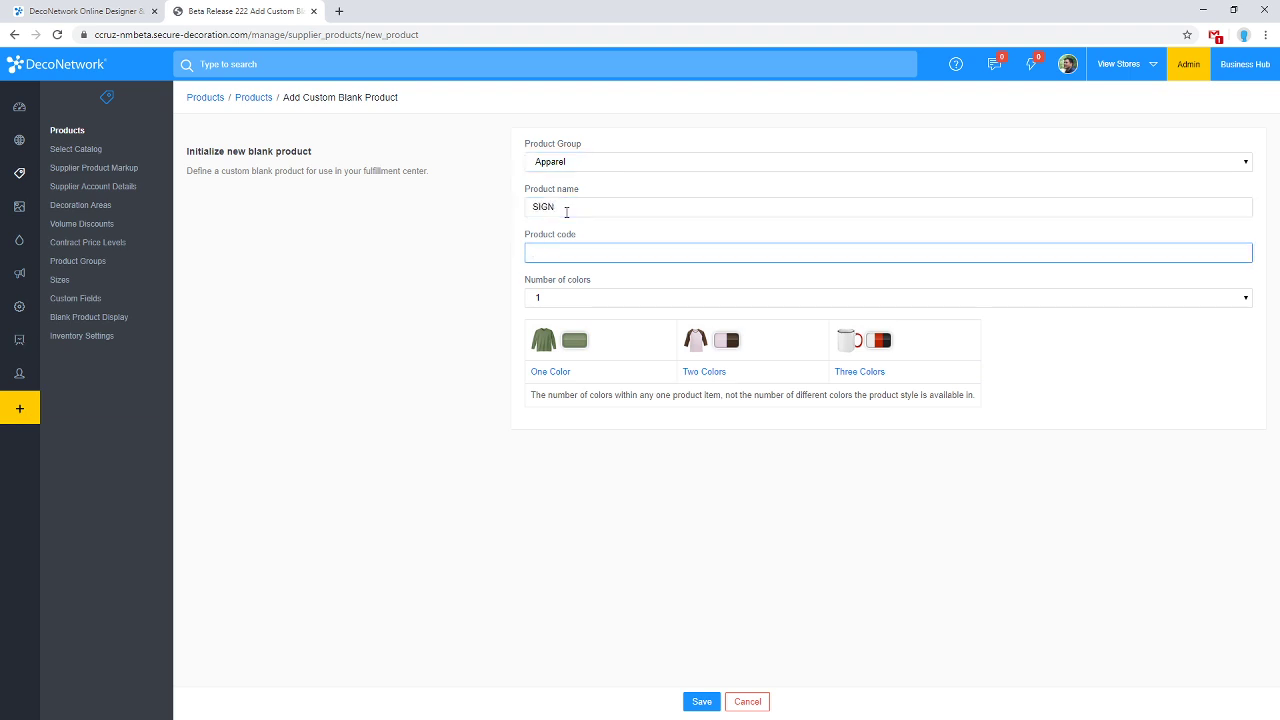
{"action": "type", "text": "SG"}
{"action": "left_click", "coordinate": [702, 702]}
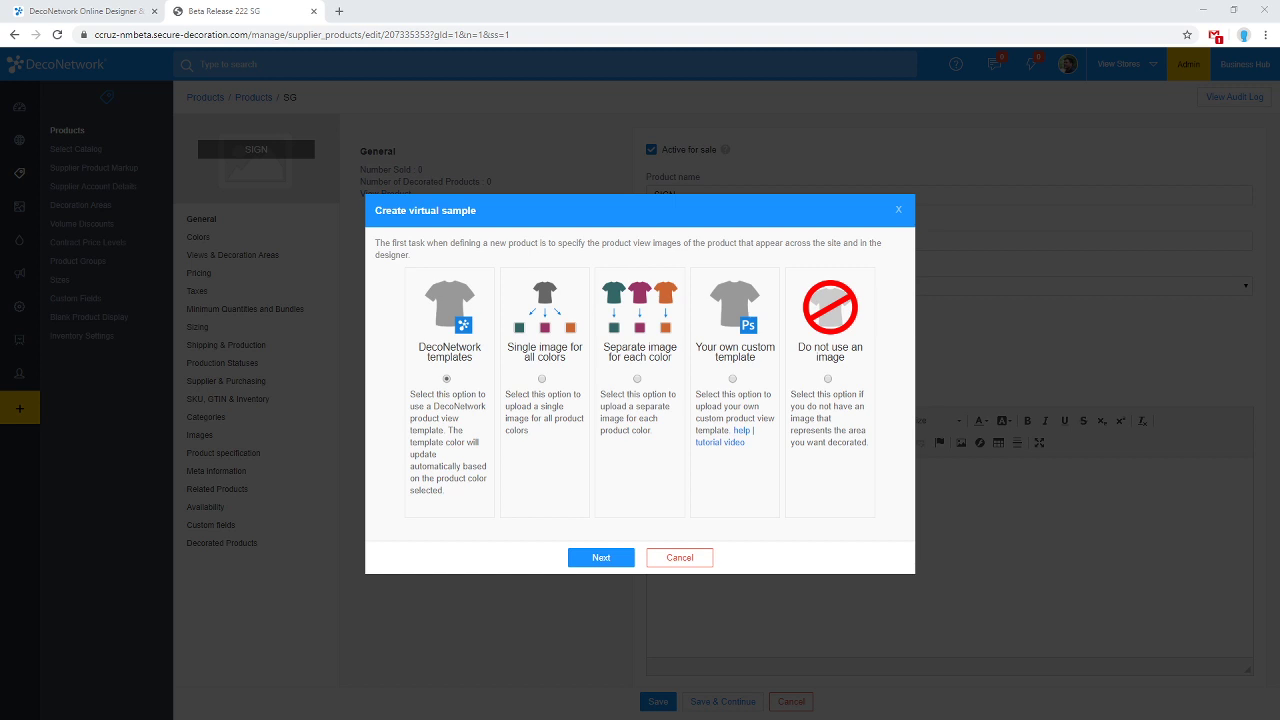
Choose 'Your own custom template' for the virtual sample and continue to the template gallery.
{"action": "left_click", "coordinate": [750, 430]}
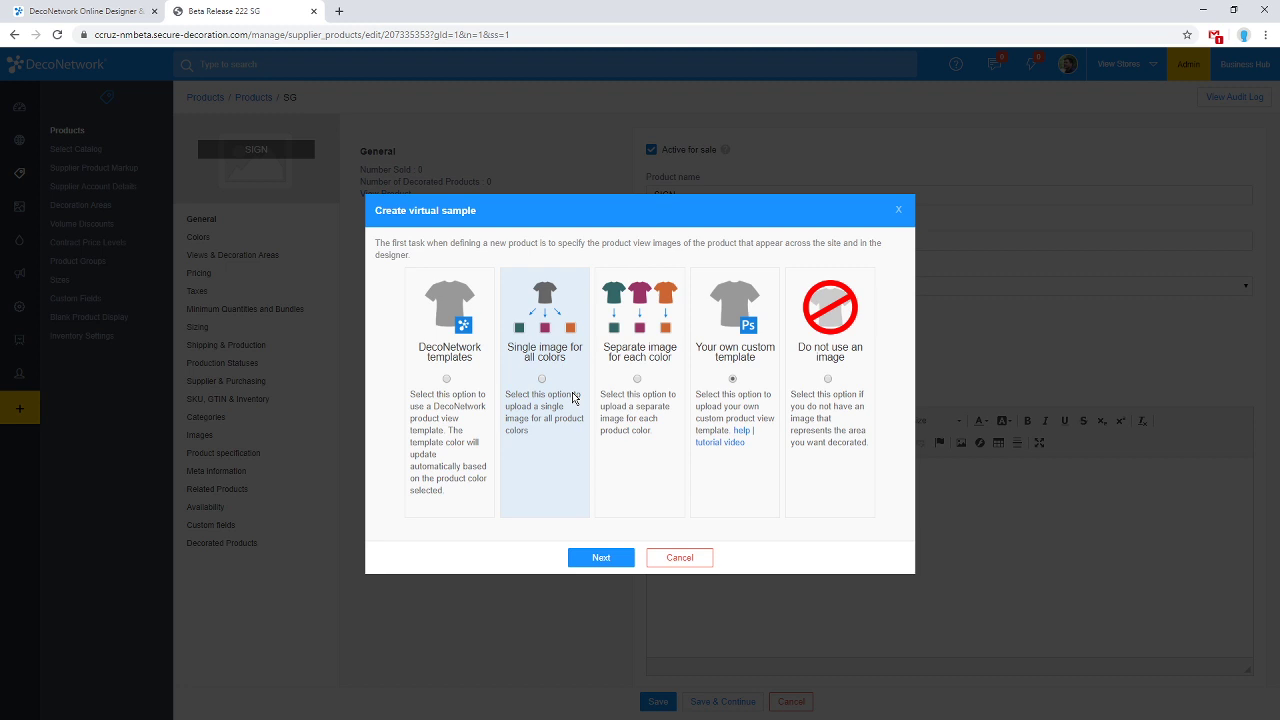
{"action": "left_click", "coordinate": [610, 557]}
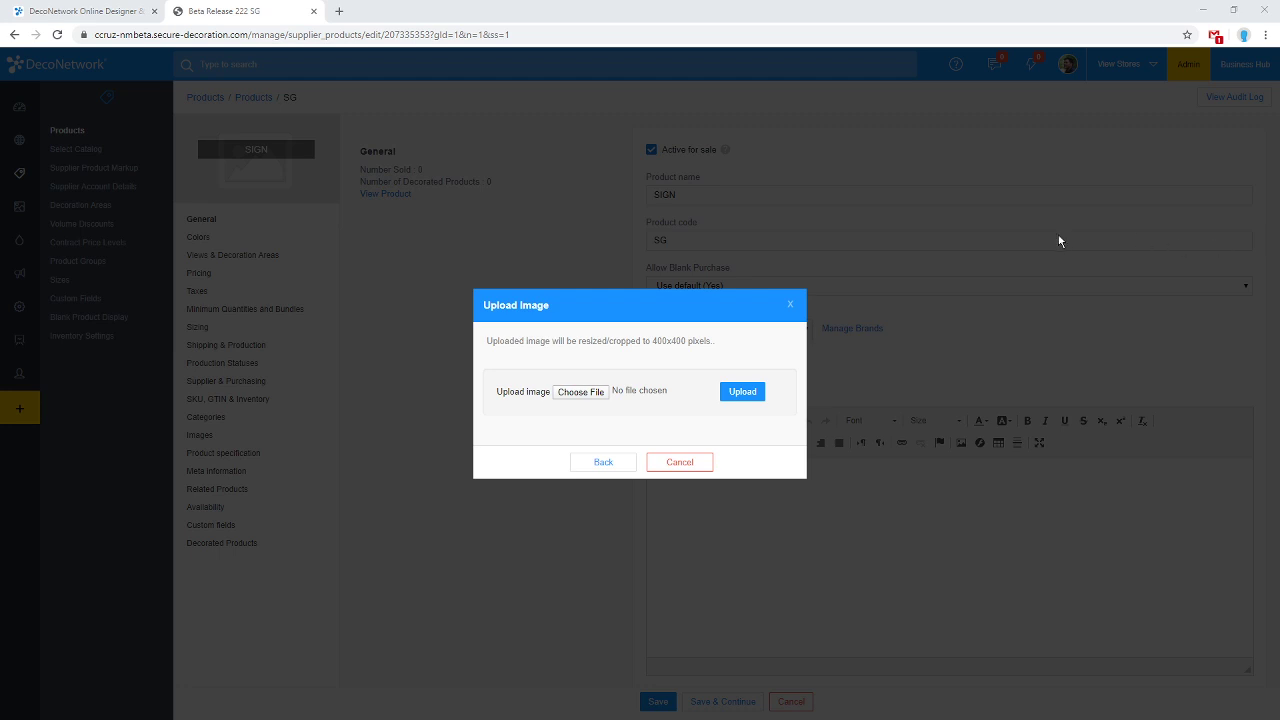
{"action": "left_click", "coordinate": [592, 398]}
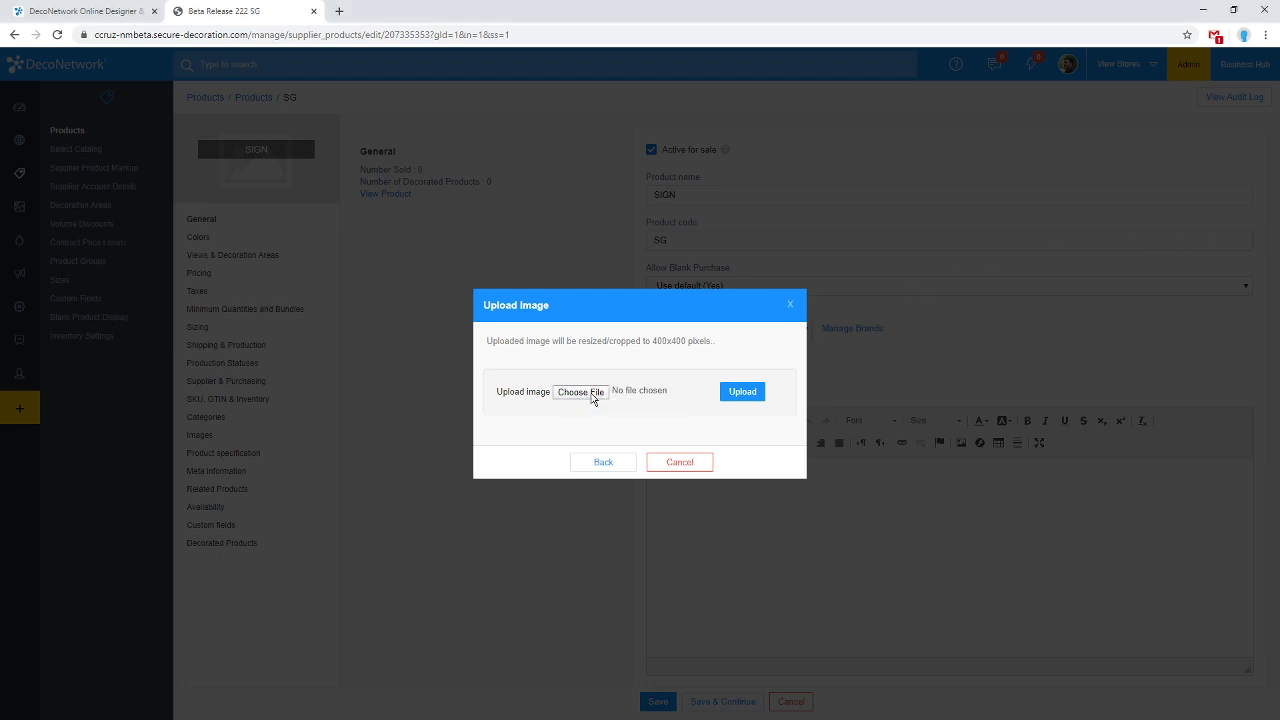
{"action": "left_click", "coordinate": [605, 461]}
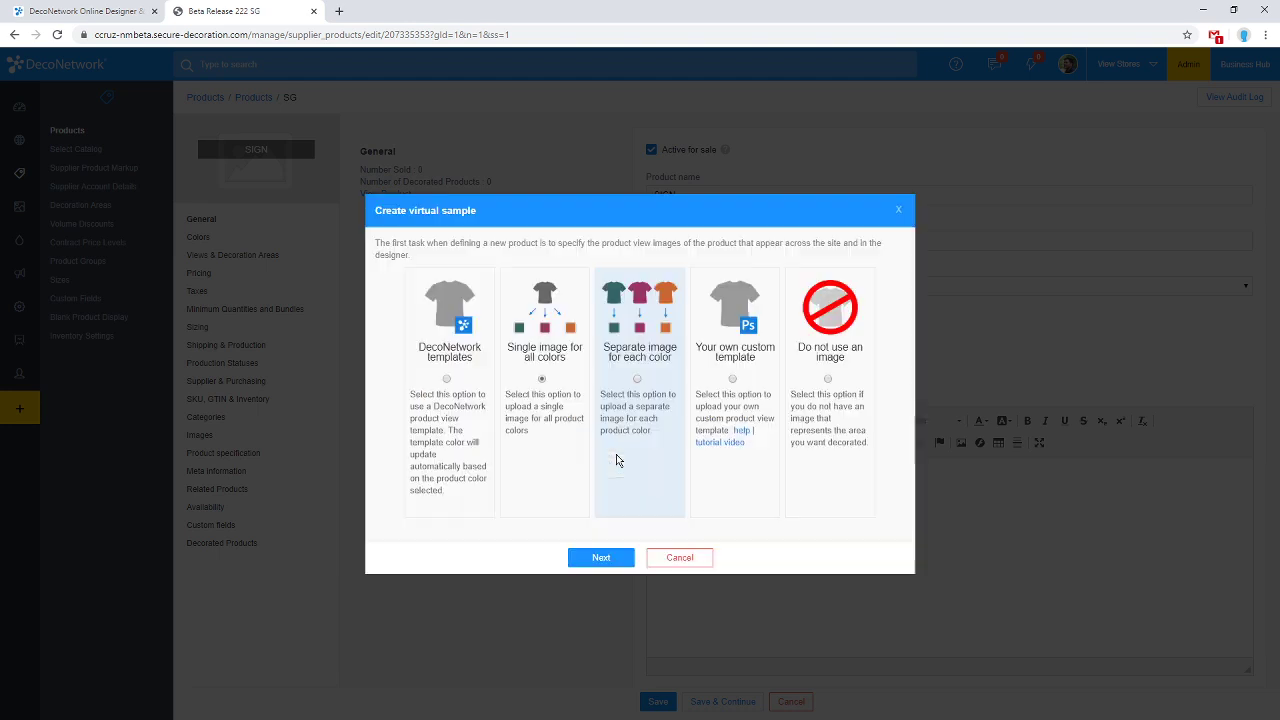
{"action": "left_click", "coordinate": [601, 557]}
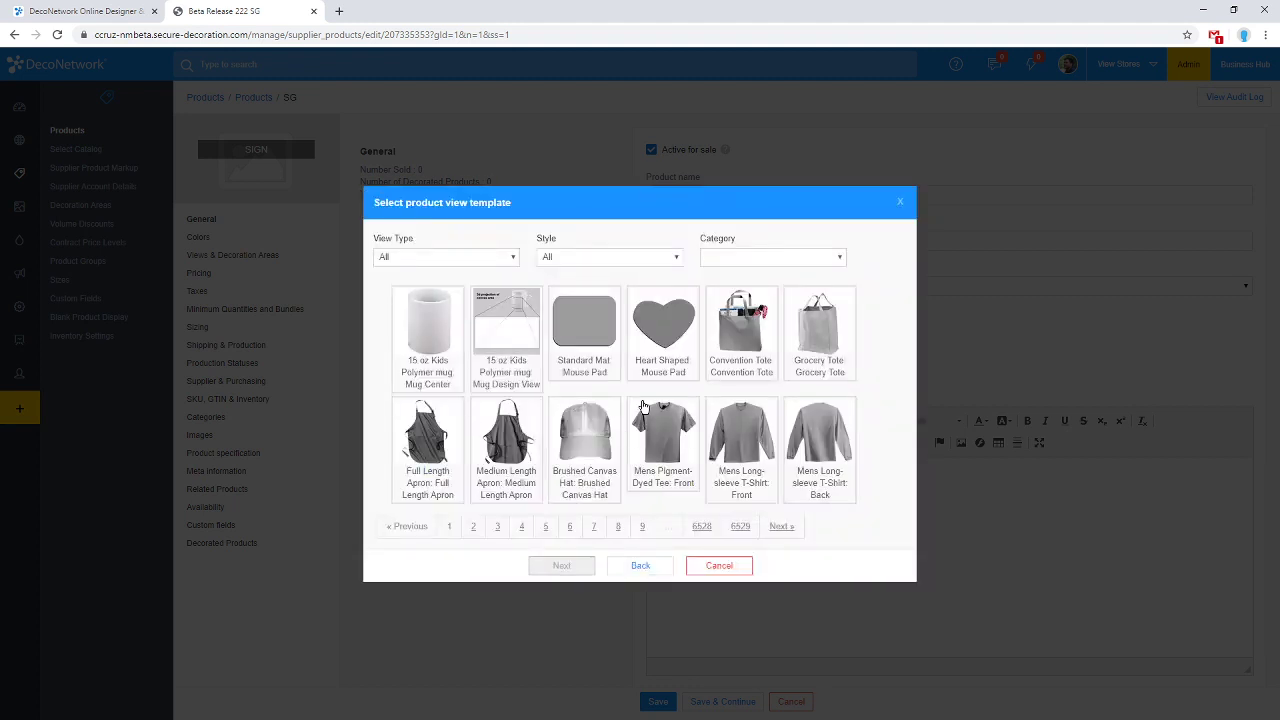
Use the Standard Mat Mouse Pad template and set the view colour to Generic White.
{"action": "left_click", "coordinate": [605, 343]}
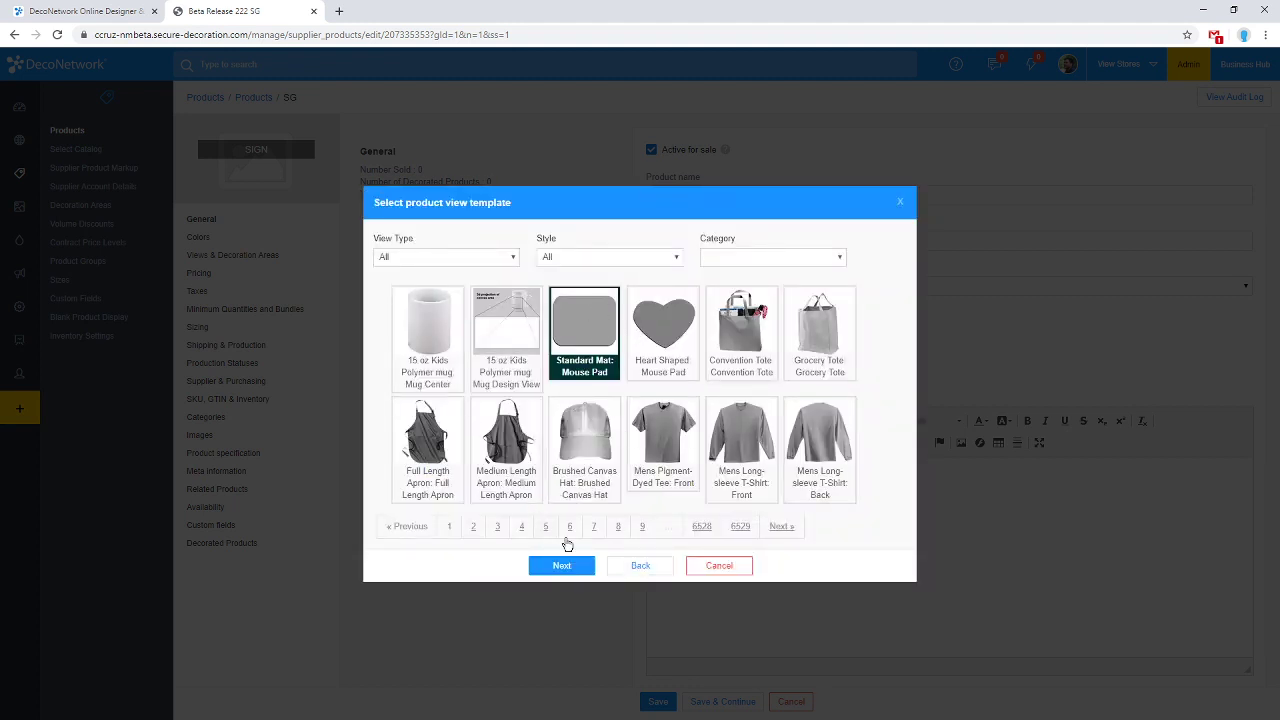
{"action": "left_click", "coordinate": [570, 574]}
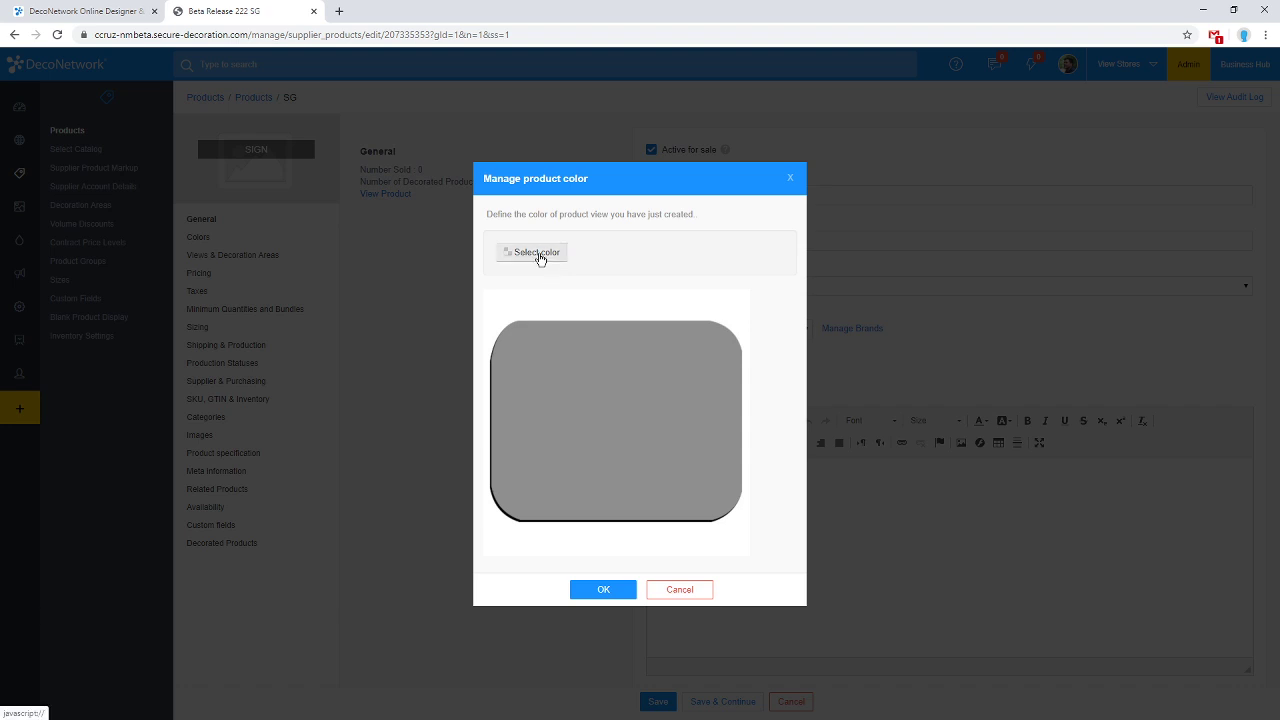
{"action": "left_click", "coordinate": [539, 255]}
{"action": "left_click", "coordinate": [589, 257]}
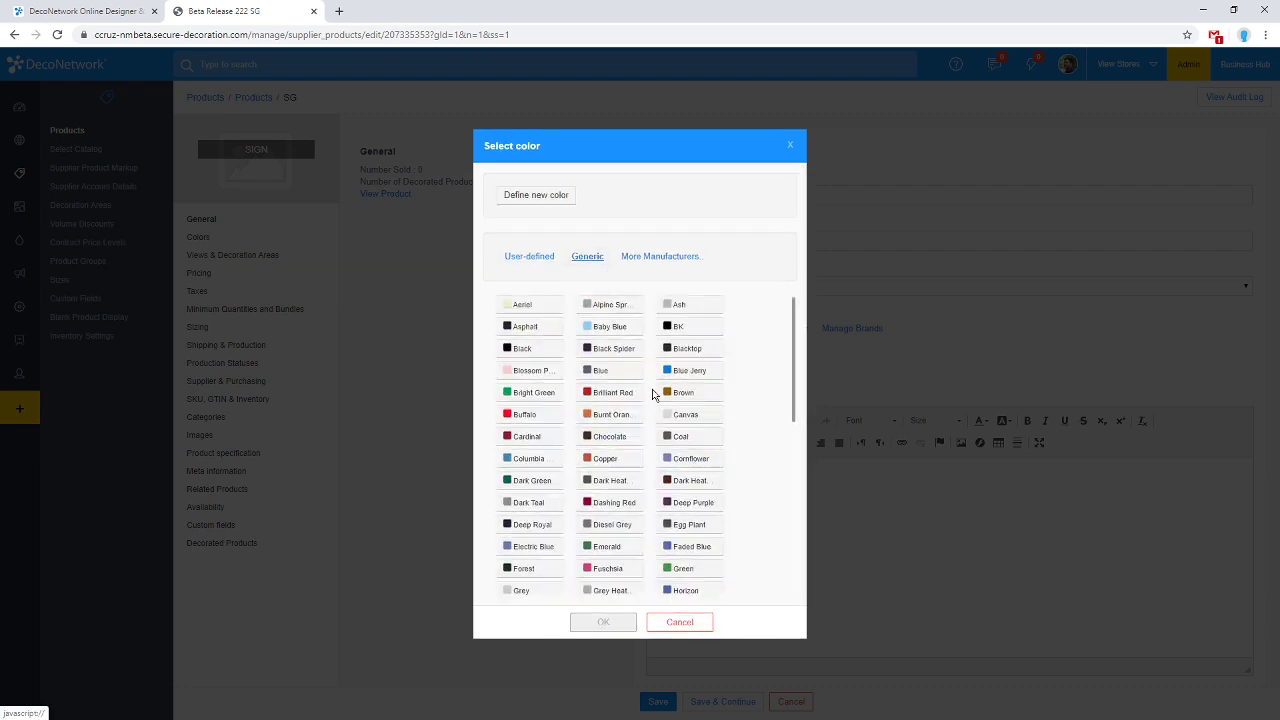
{"action": "scroll", "coordinate": [652, 395], "scroll_direction": "down", "scroll_amount": 5}
{"action": "left_click", "coordinate": [531, 565]}
{"action": "left_click", "coordinate": [604, 622]}
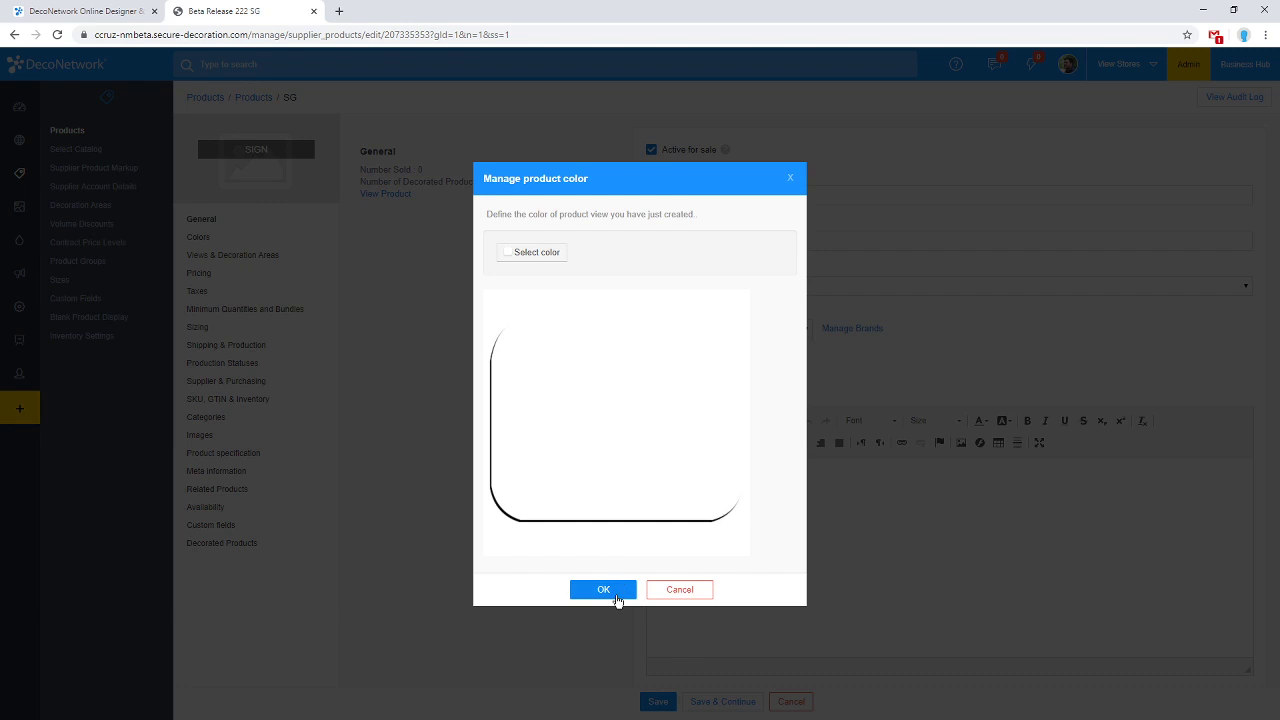
{"action": "left_click", "coordinate": [617, 596]}
Name the product view 'Landscape' and save it.
{"action": "left_click", "coordinate": [646, 237]}
{"action": "type", "text": "L"}
{"action": "key", "text": "BackSpace"}
{"action": "type", "text": "Landscape"}
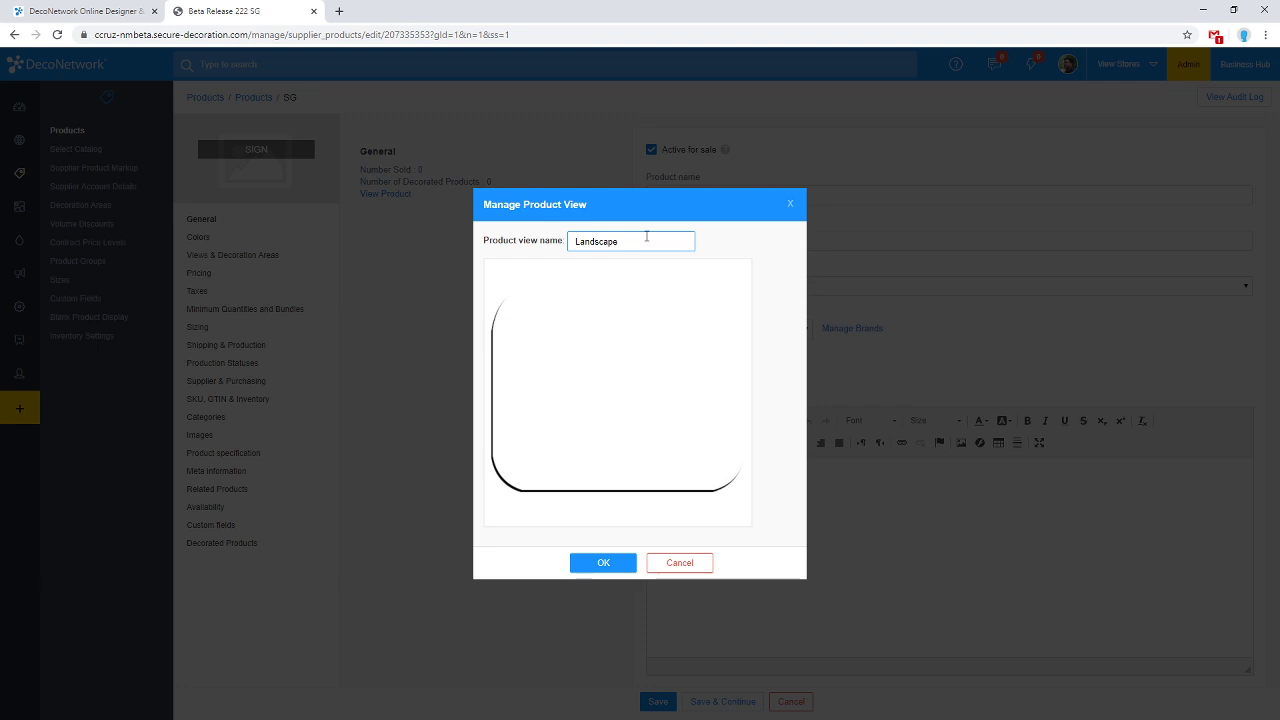
{"action": "left_click", "coordinate": [603, 562]}
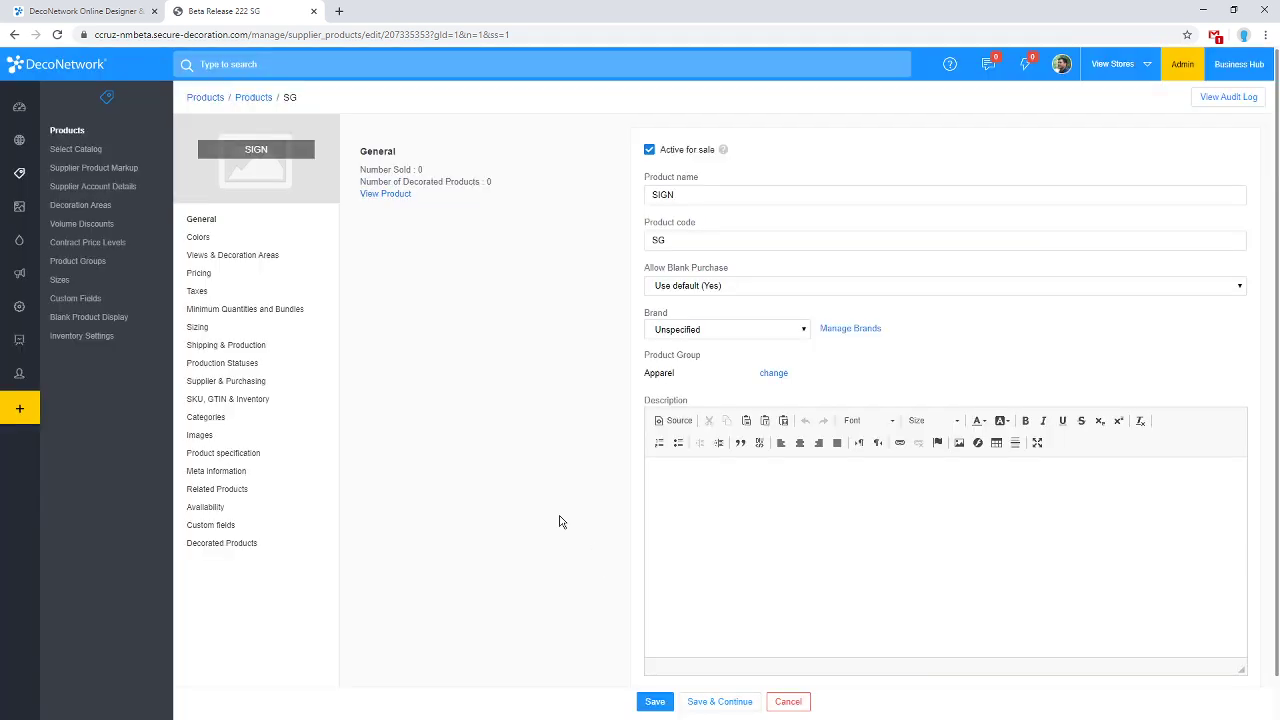
Rename the product to '4x3 SIGN' on the General page.
{"action": "left_click", "coordinate": [274, 259]}
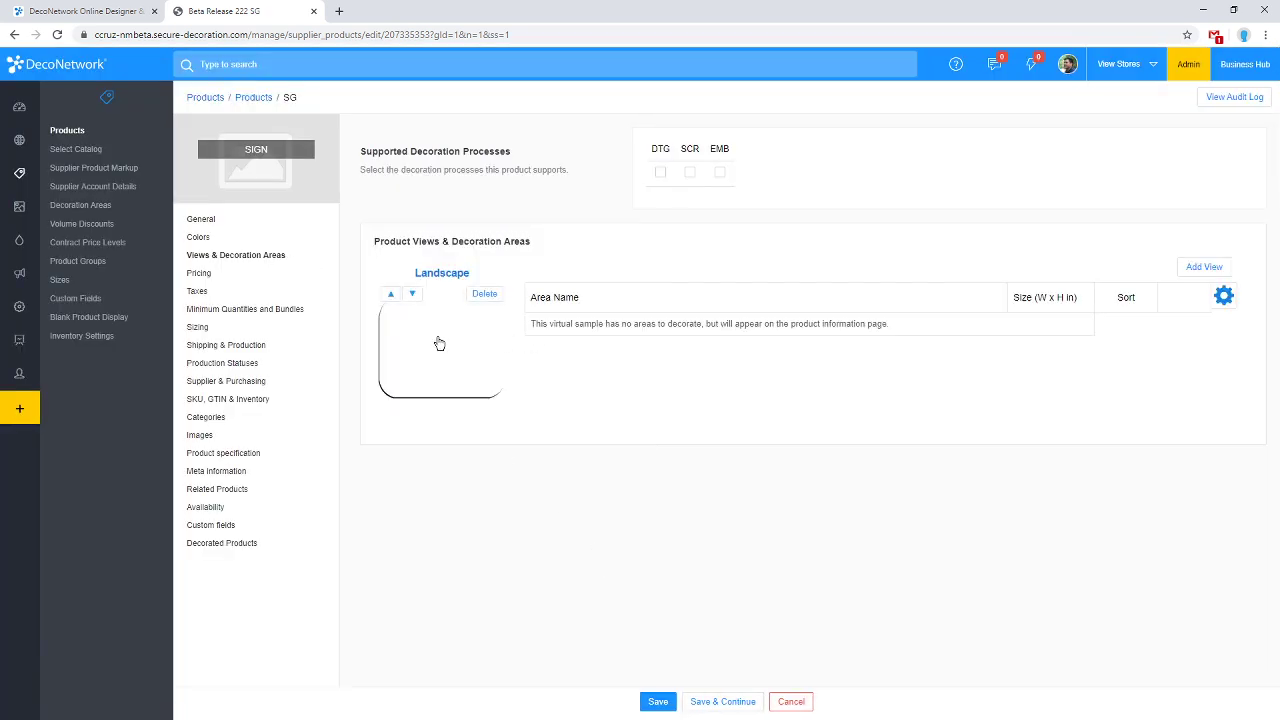
{"action": "left_click", "coordinate": [215, 222]}
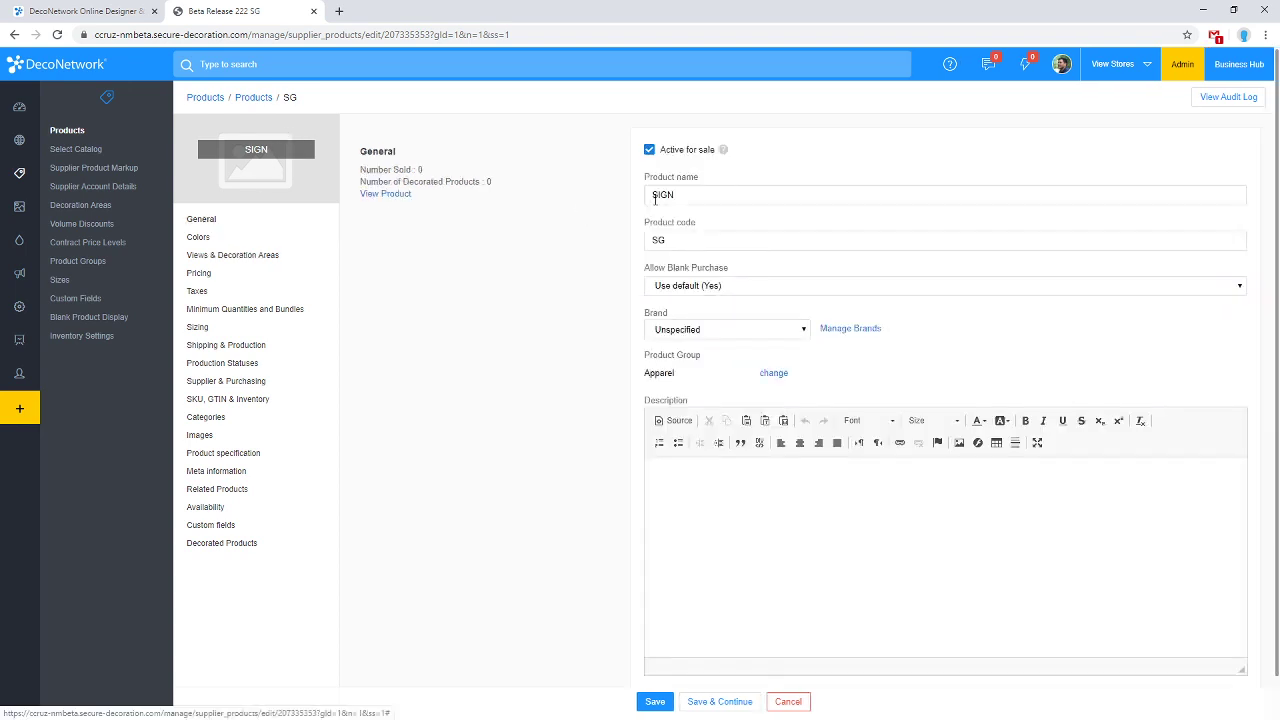
{"action": "left_click", "coordinate": [653, 196]}
{"action": "type", "text": "4x"}
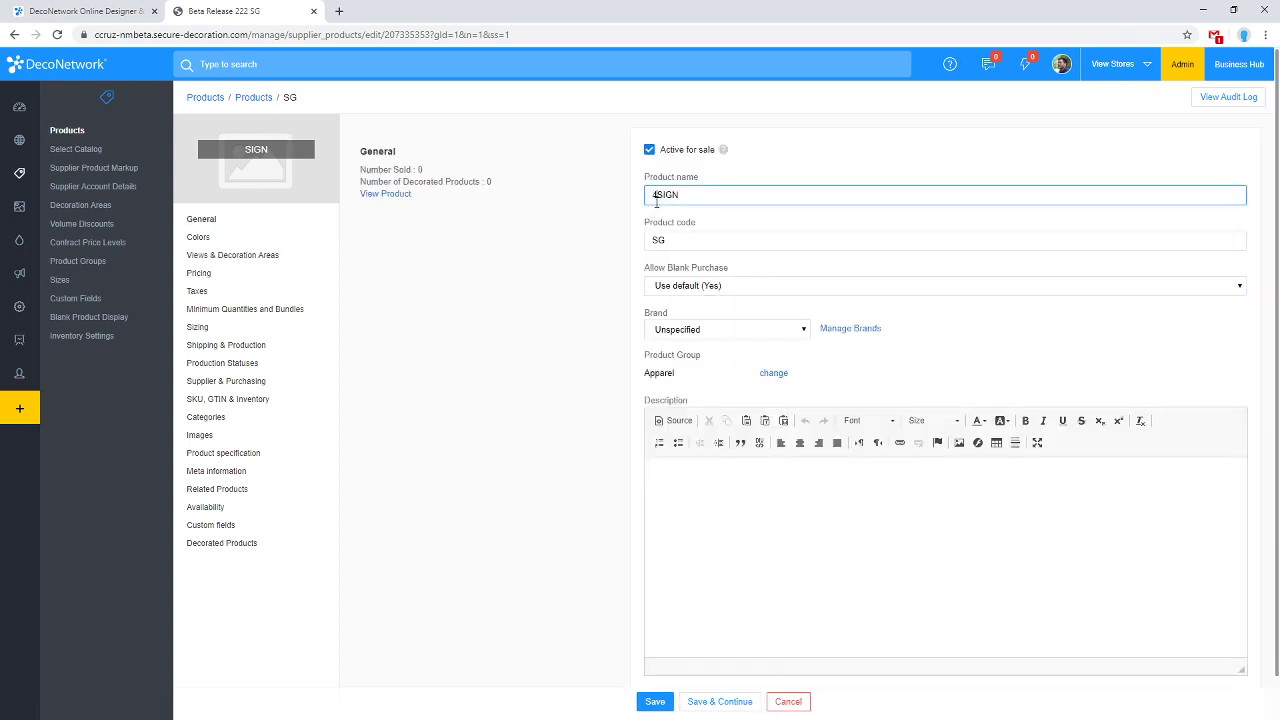
{"action": "type", "text": "3"}
Add a second view from the Mouse Pad template named 'Portrait' and save it.
{"action": "left_click", "coordinate": [243, 262]}
{"action": "mouse_move", "coordinate": [466, 337]}
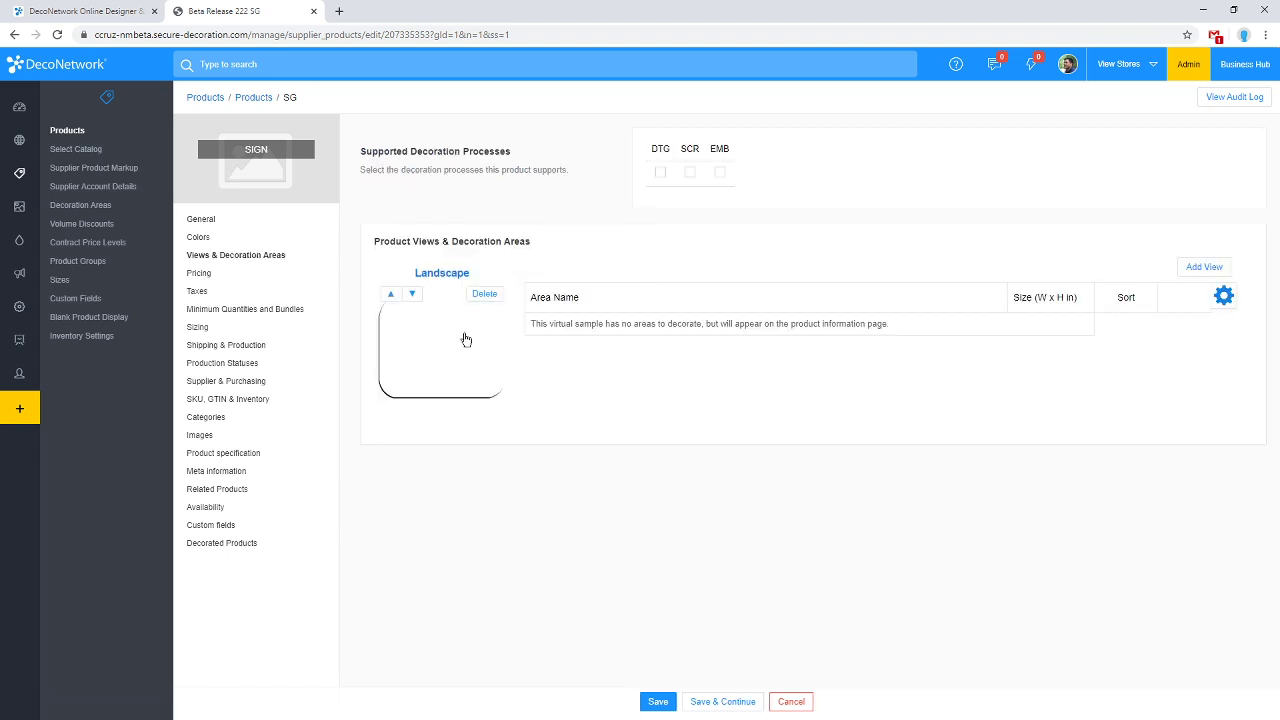
{"action": "left_click", "coordinate": [1190, 267]}
{"action": "left_click", "coordinate": [598, 543]}
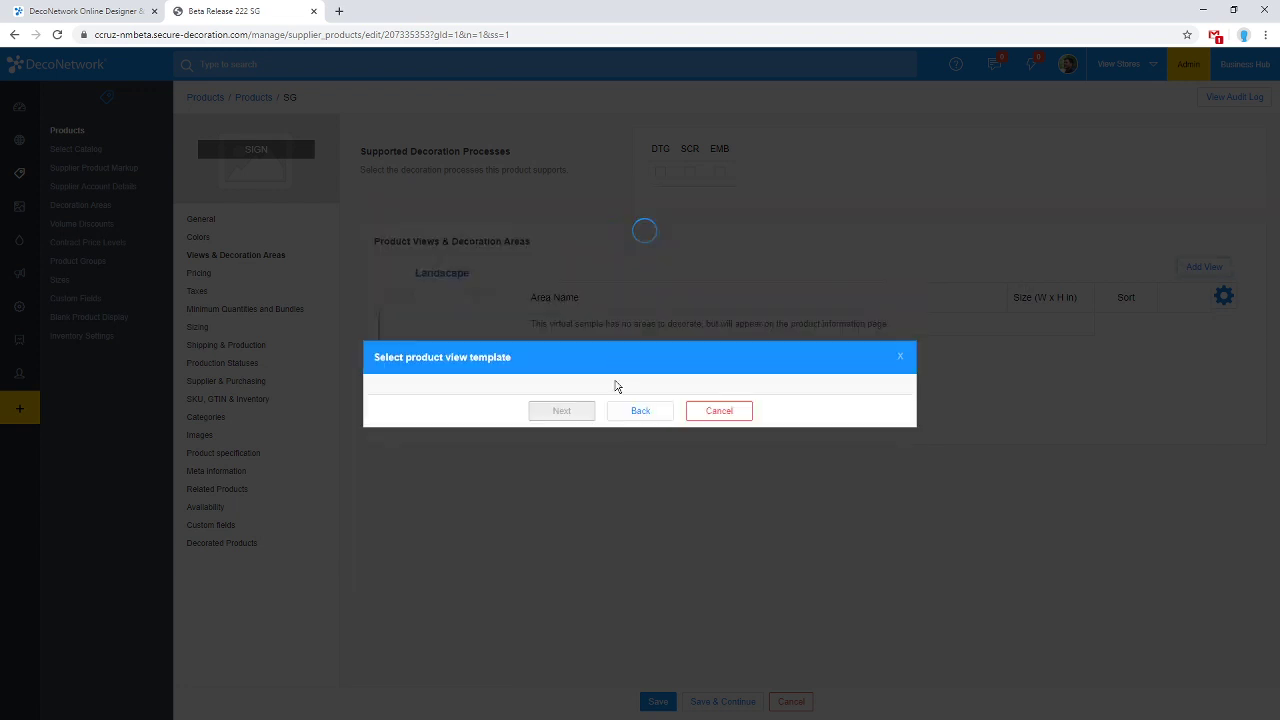
{"action": "left_click", "coordinate": [582, 338]}
{"action": "left_click", "coordinate": [561, 565]}
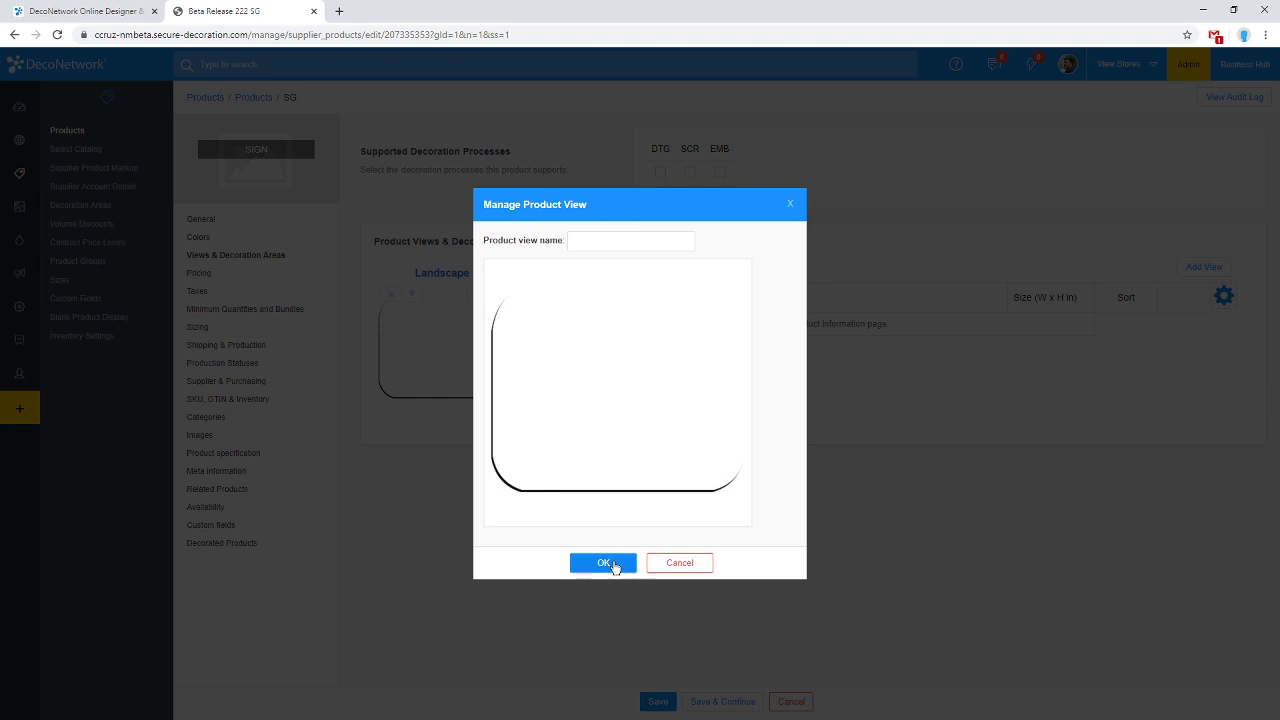
{"action": "left_click", "coordinate": [611, 239]}
{"action": "type", "text": "Portrait"}
{"action": "left_click", "coordinate": [610, 563]}
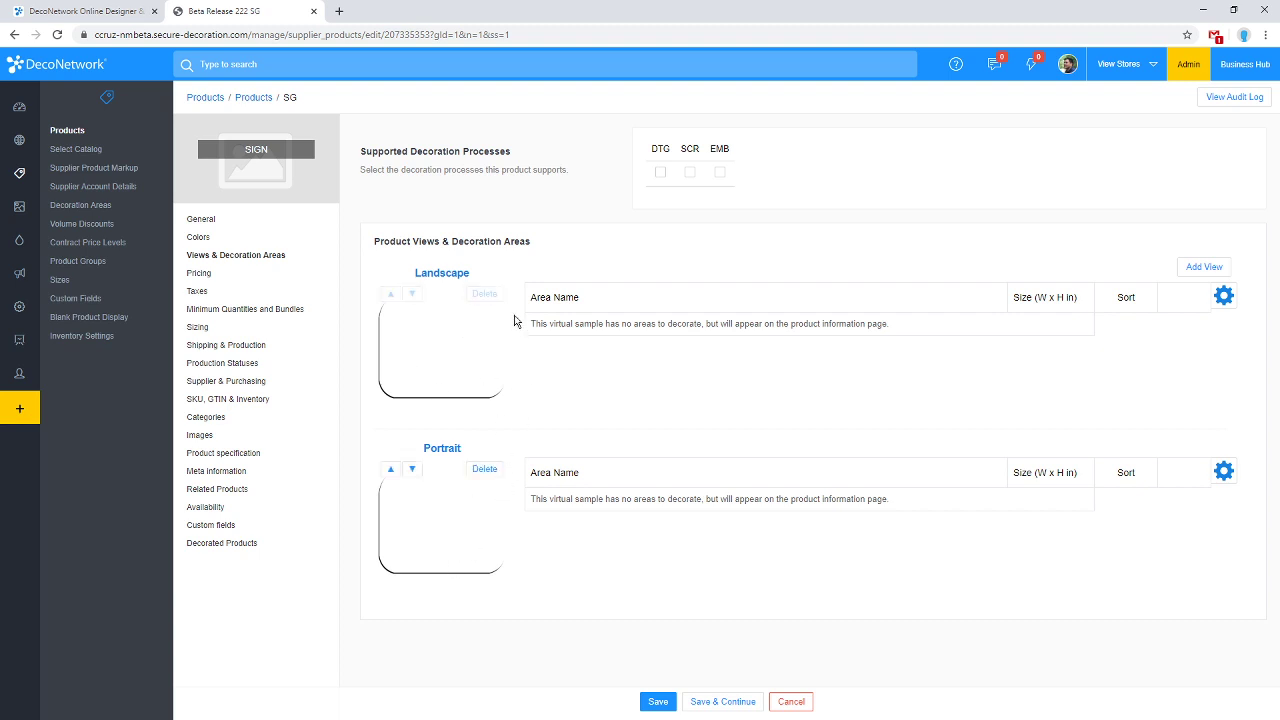
Enable DTG under Supported Decoration Processes for the 4x3 SIGN product.
{"action": "left_click", "coordinate": [660, 172]}
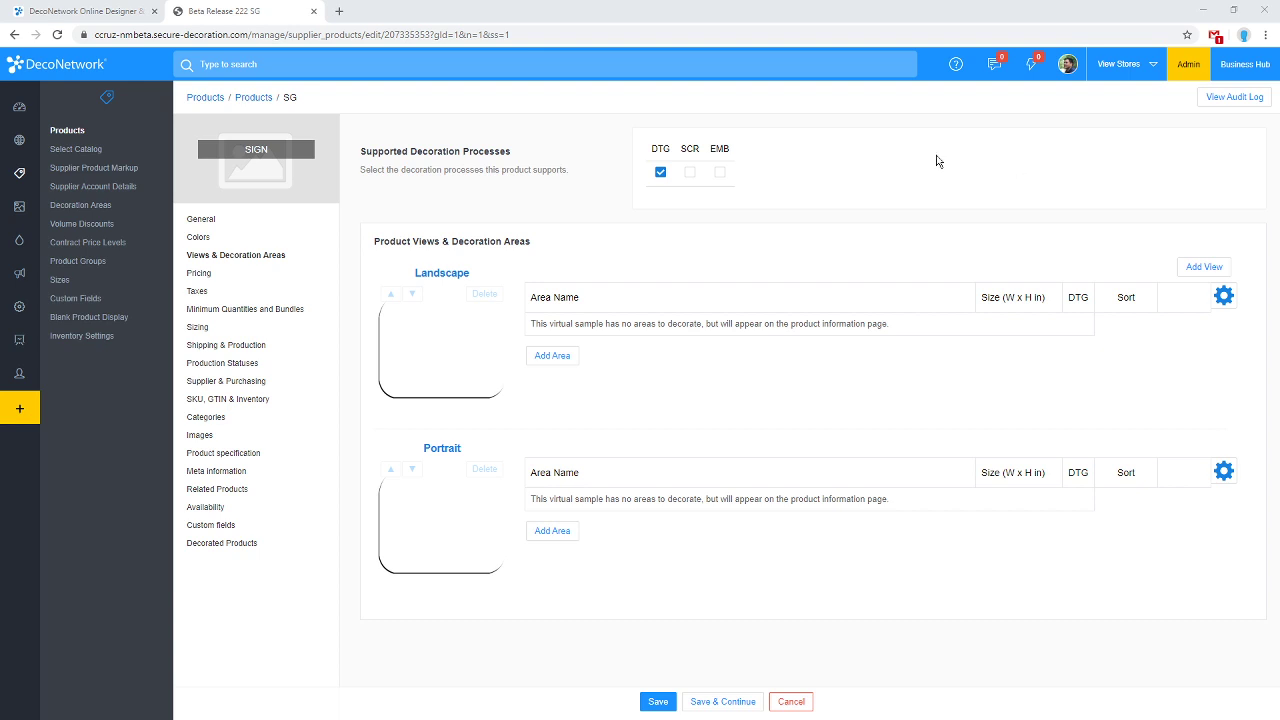
Open the main demo store from Websites and launch its Website Pages editor.
{"action": "left_click", "coordinate": [26, 143]}
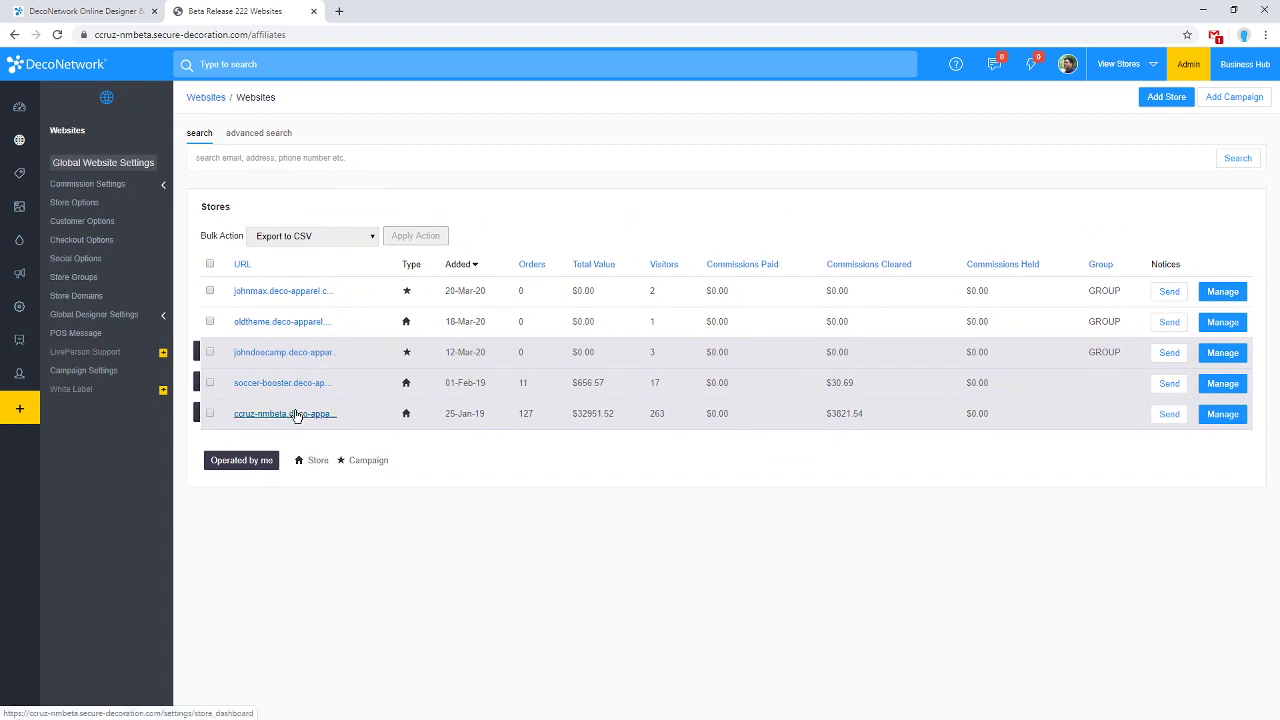
{"action": "left_click", "coordinate": [297, 416]}
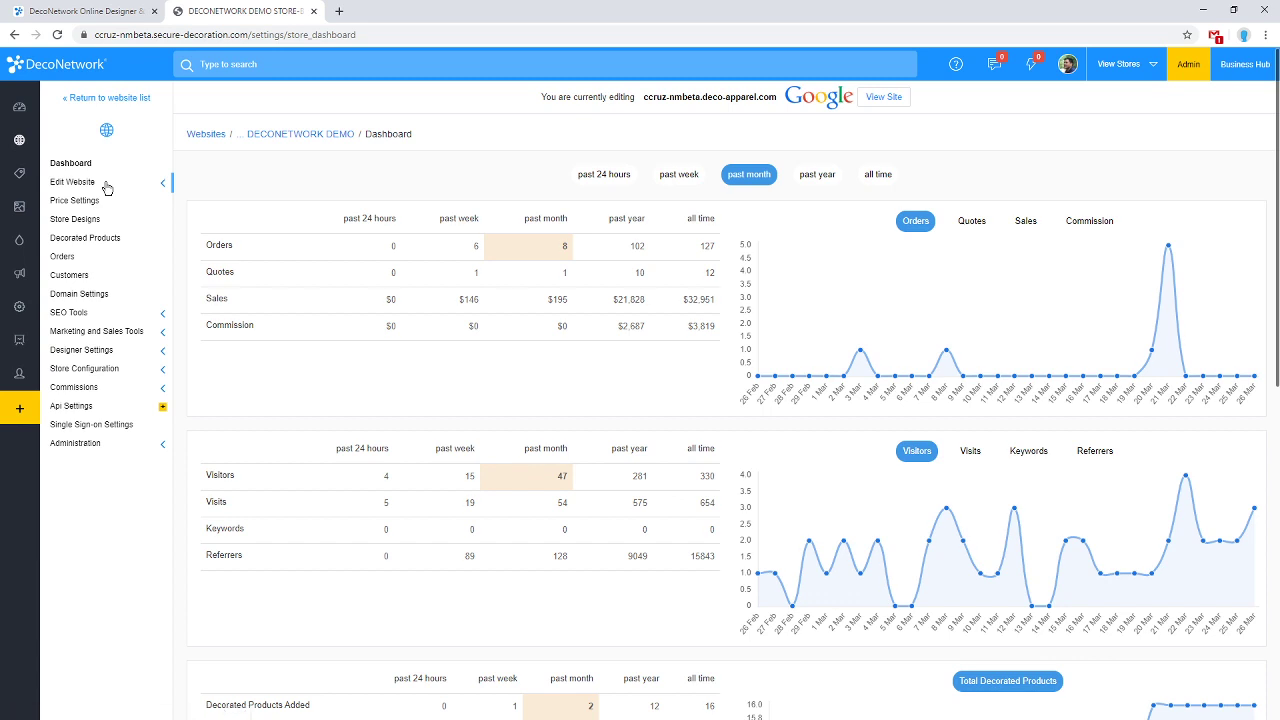
{"action": "left_click", "coordinate": [107, 184]}
{"action": "left_click", "coordinate": [117, 202]}
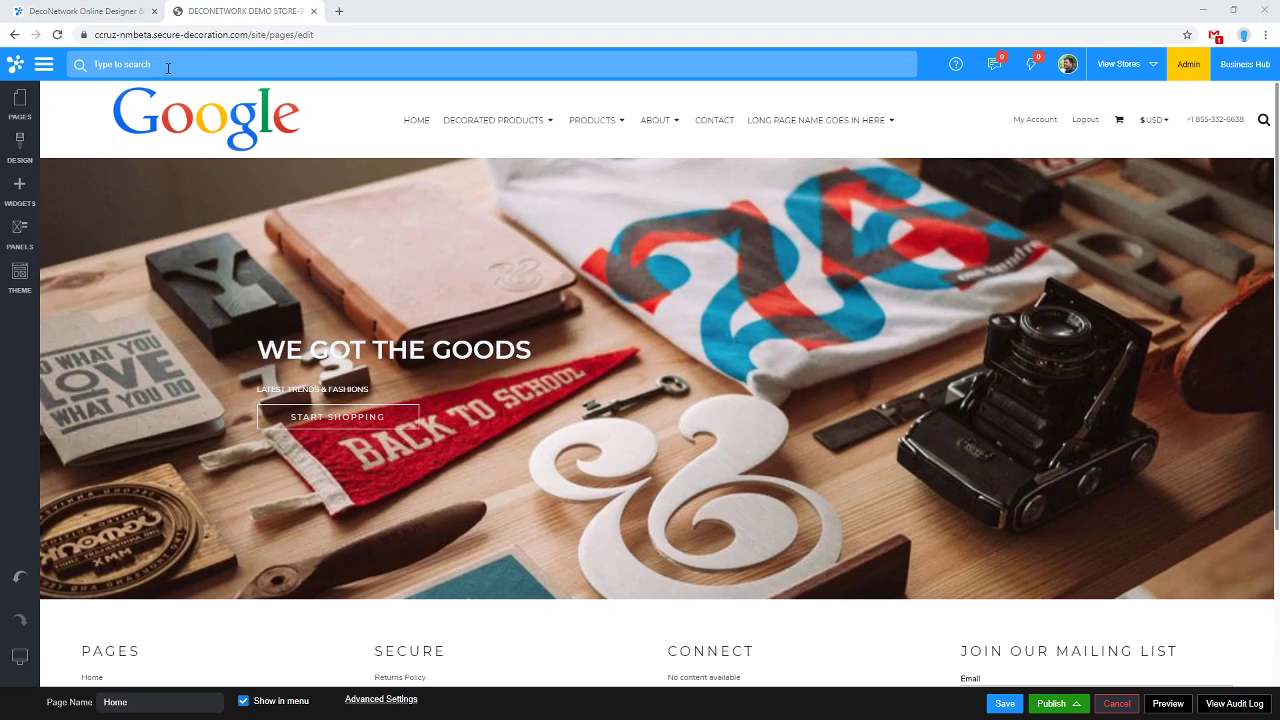
Open the Designs page and set its status to On in Advanced Settings.
{"action": "left_click", "coordinate": [20, 106]}
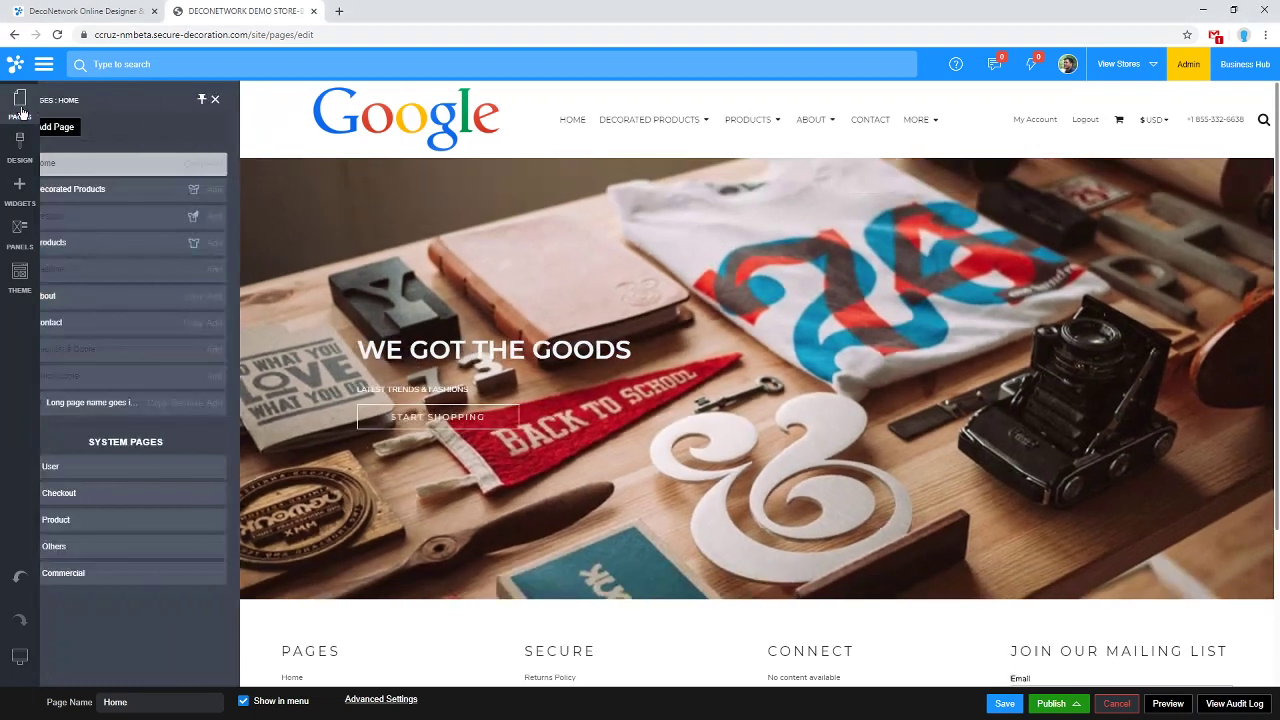
{"action": "left_click", "coordinate": [69, 218]}
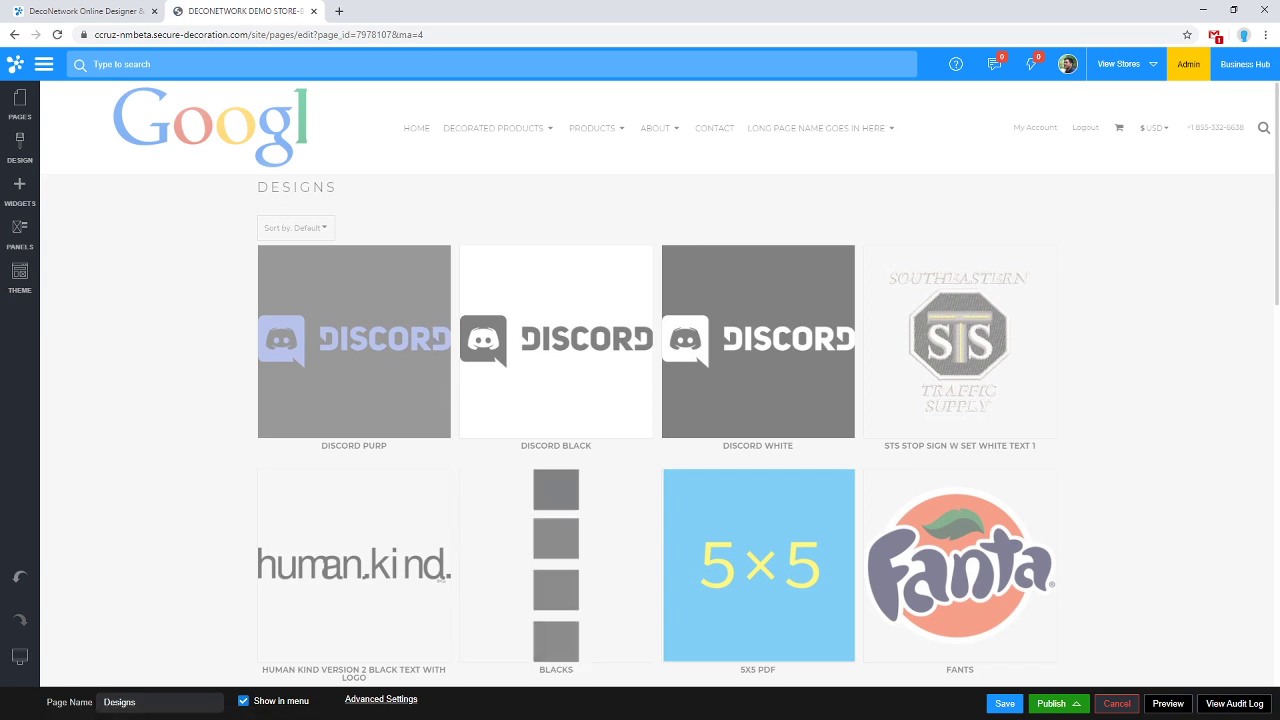
{"action": "left_click", "coordinate": [364, 703]}
{"action": "left_click", "coordinate": [542, 302]}
{"action": "left_click", "coordinate": [540, 323]}
{"action": "left_click", "coordinate": [634, 563]}
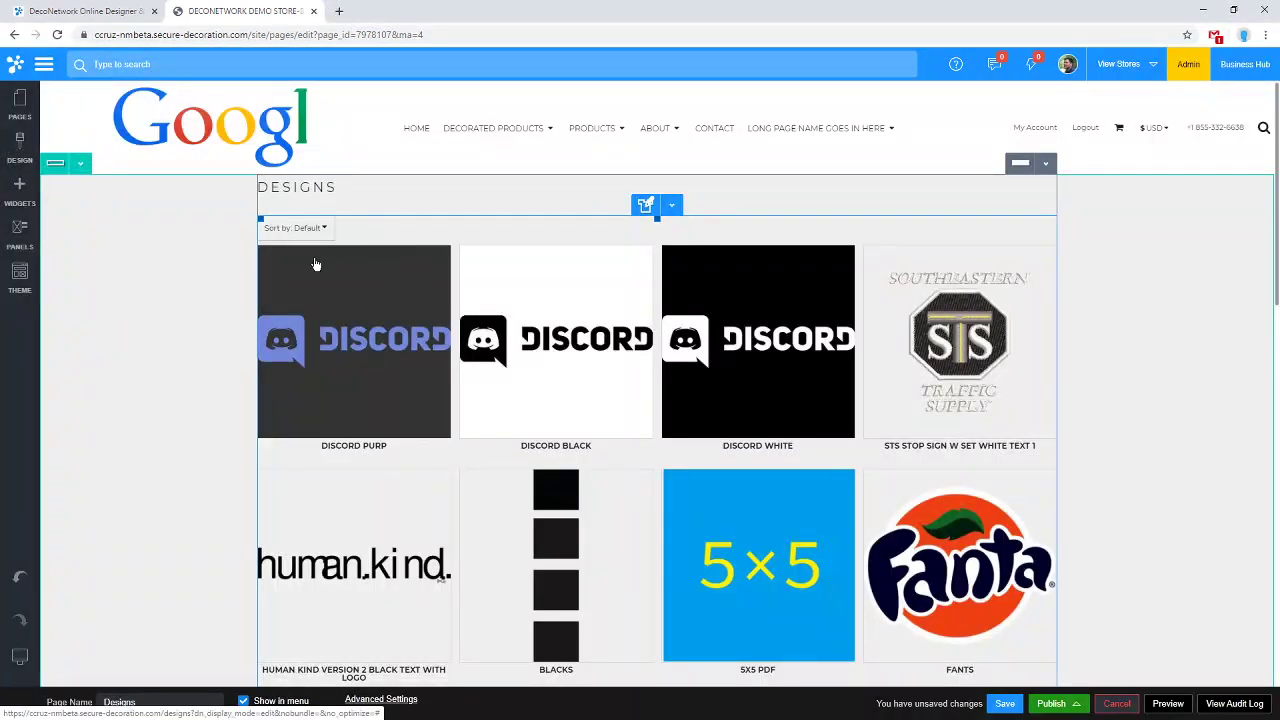
Drag a Design Categories widget onto the page above the design grid.
{"action": "left_click", "coordinate": [20, 190]}
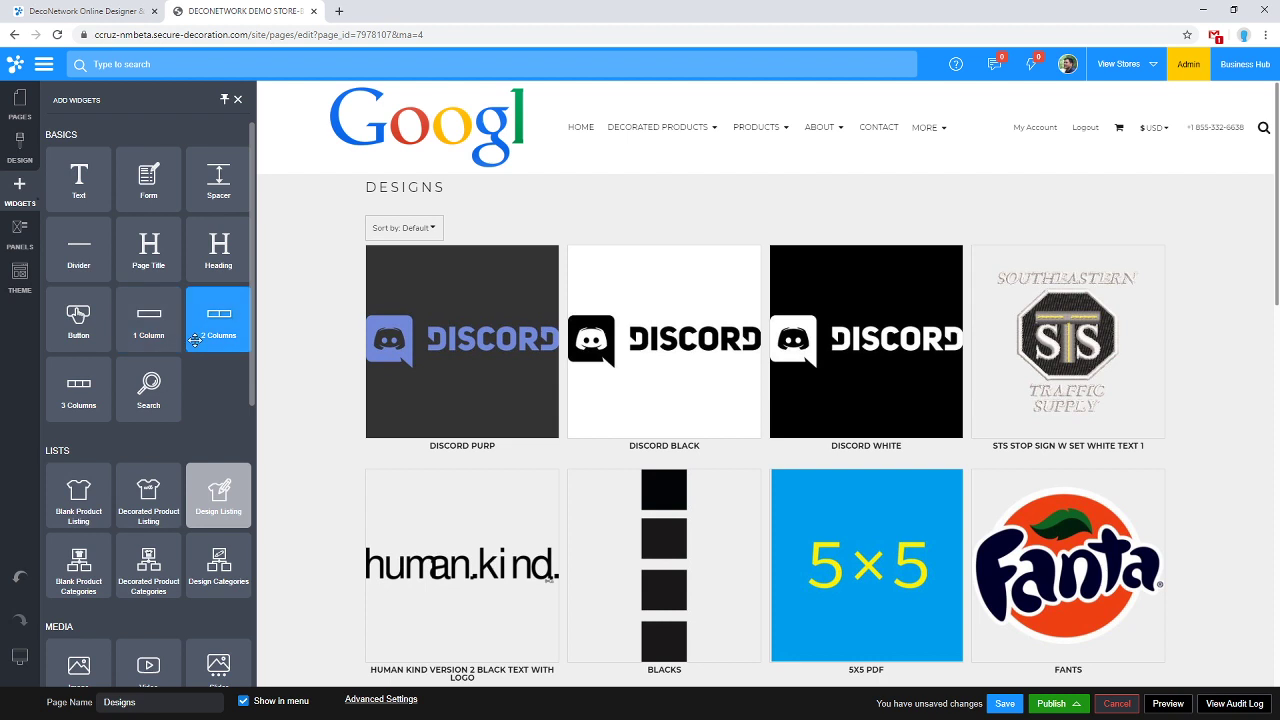
{"action": "scroll", "coordinate": [163, 517], "scroll_direction": "down", "scroll_amount": 1}
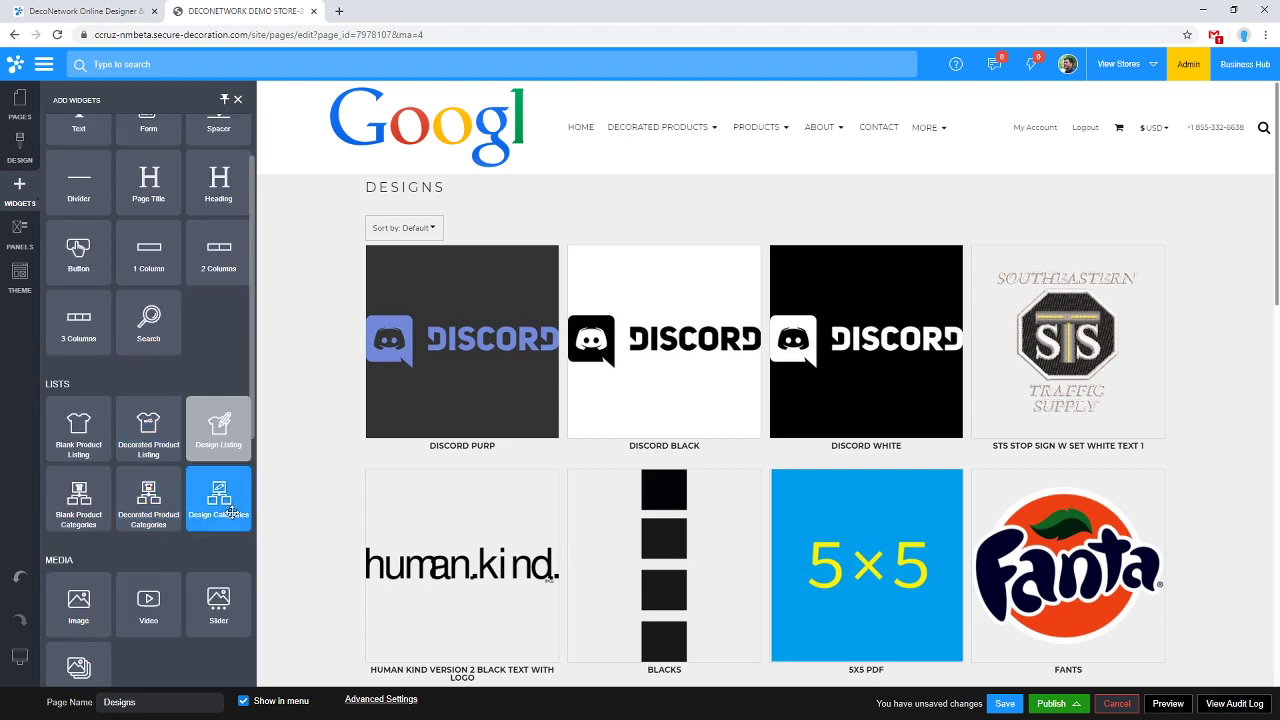
{"action": "left_click_drag", "start_coordinate": [229, 490], "coordinate": [258, 430]}
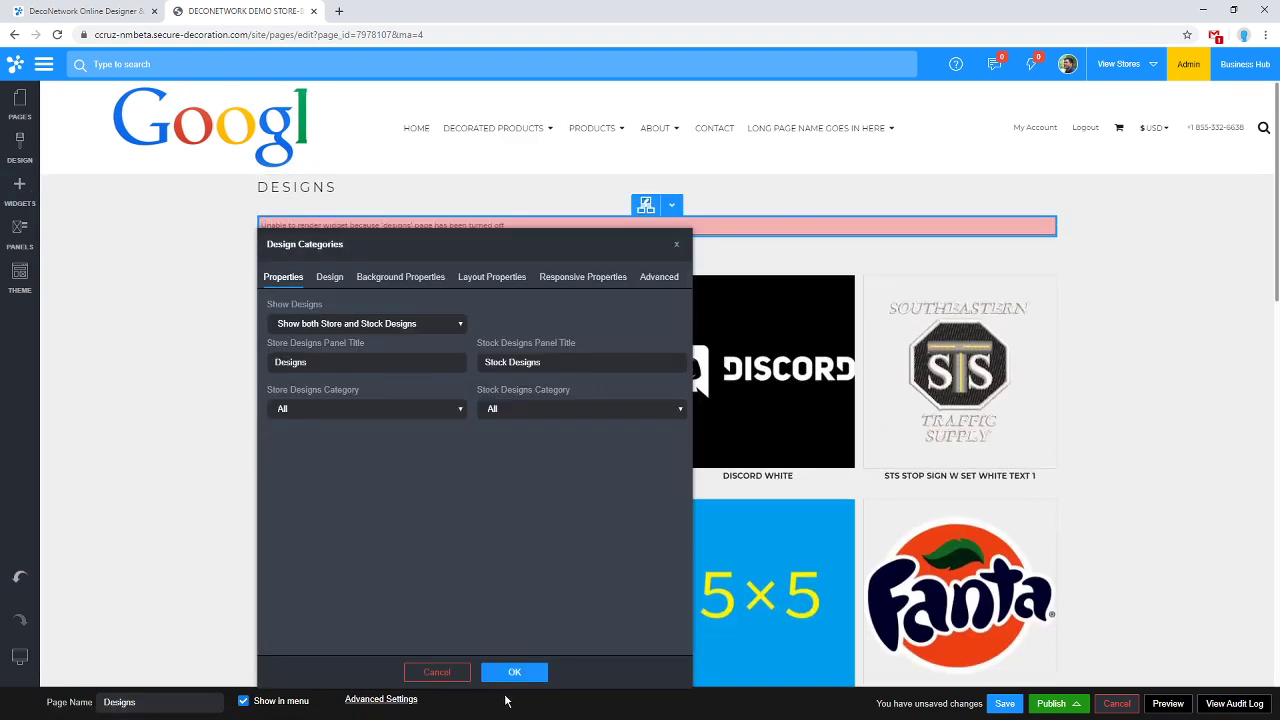
Accept the widget settings and give its row a fixed-width left column.
{"action": "left_click", "coordinate": [514, 672]}
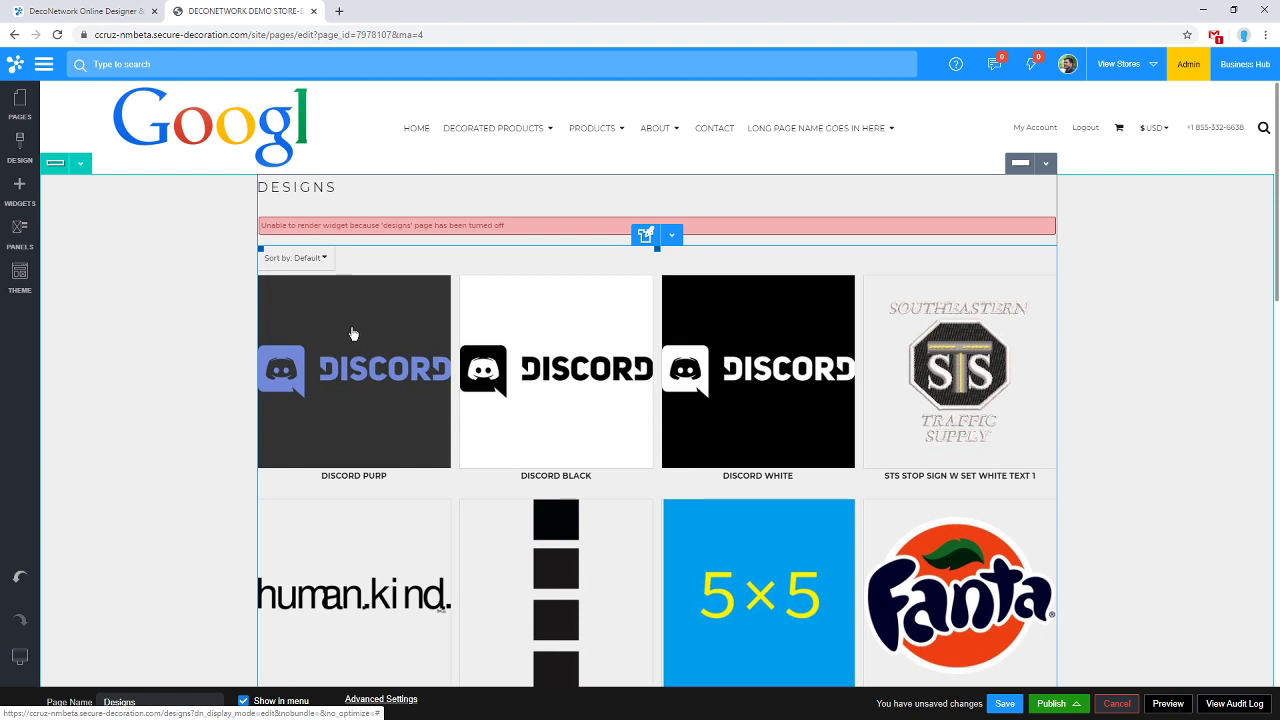
{"action": "left_click", "coordinate": [80, 163]}
{"action": "left_click", "coordinate": [88, 188]}
{"action": "left_click_drag", "start_coordinate": [175, 64], "coordinate": [540, 123]}
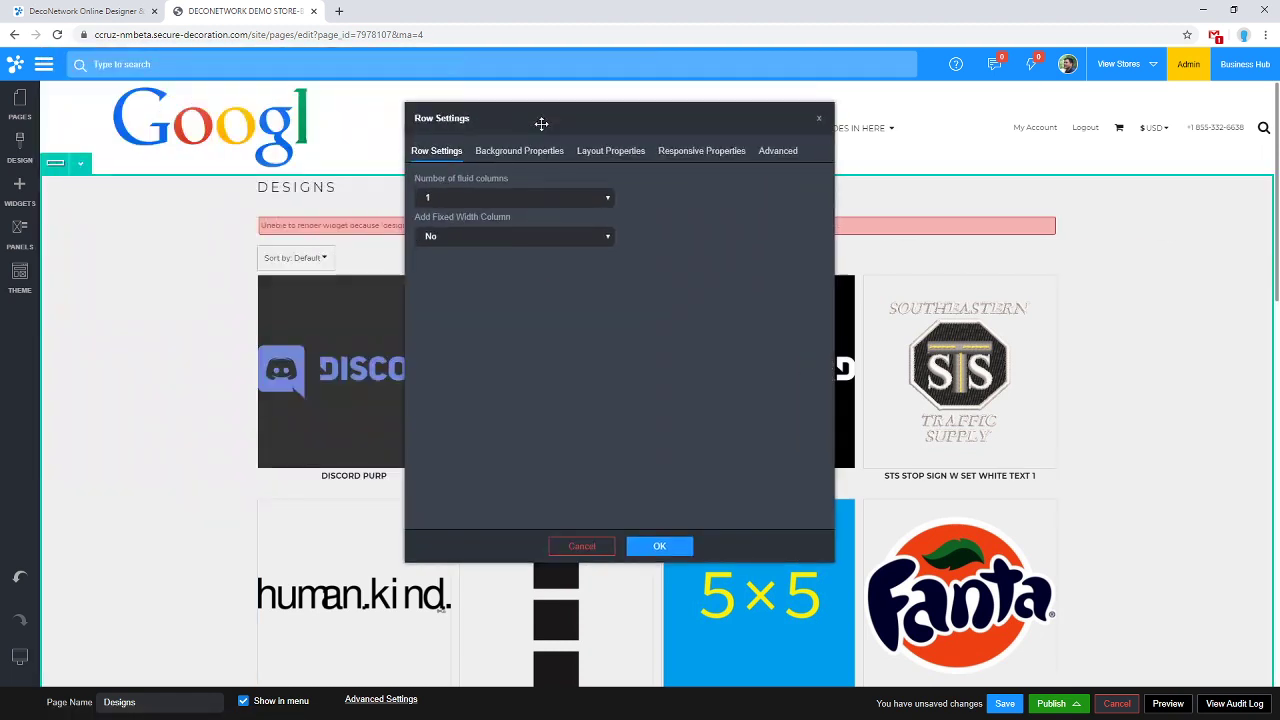
{"action": "left_click", "coordinate": [488, 237]}
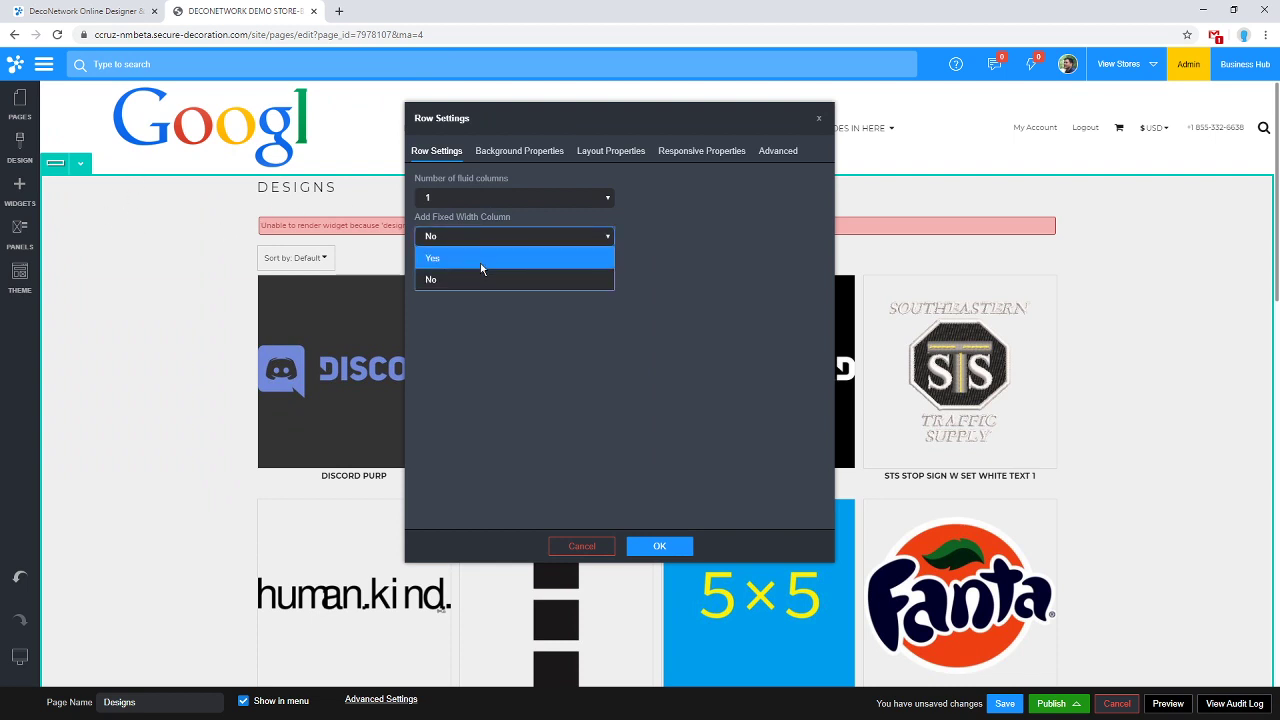
{"action": "left_click", "coordinate": [481, 262]}
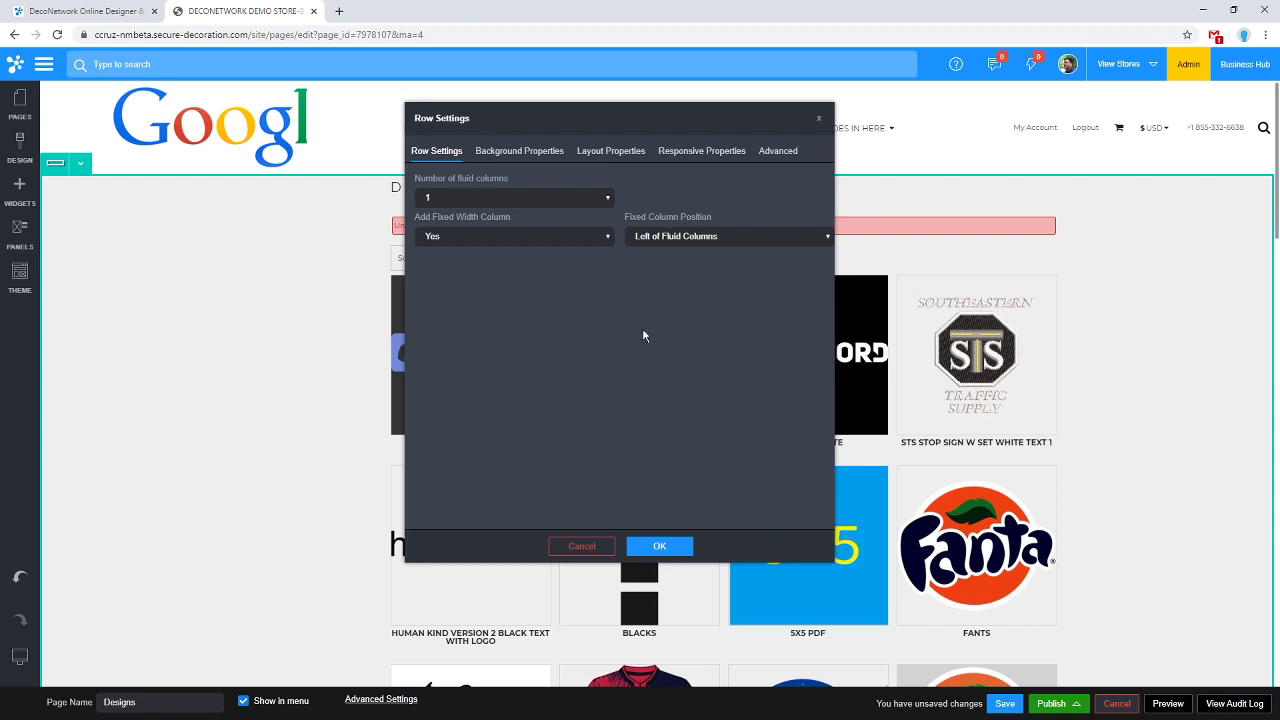
{"action": "left_click", "coordinate": [668, 549]}
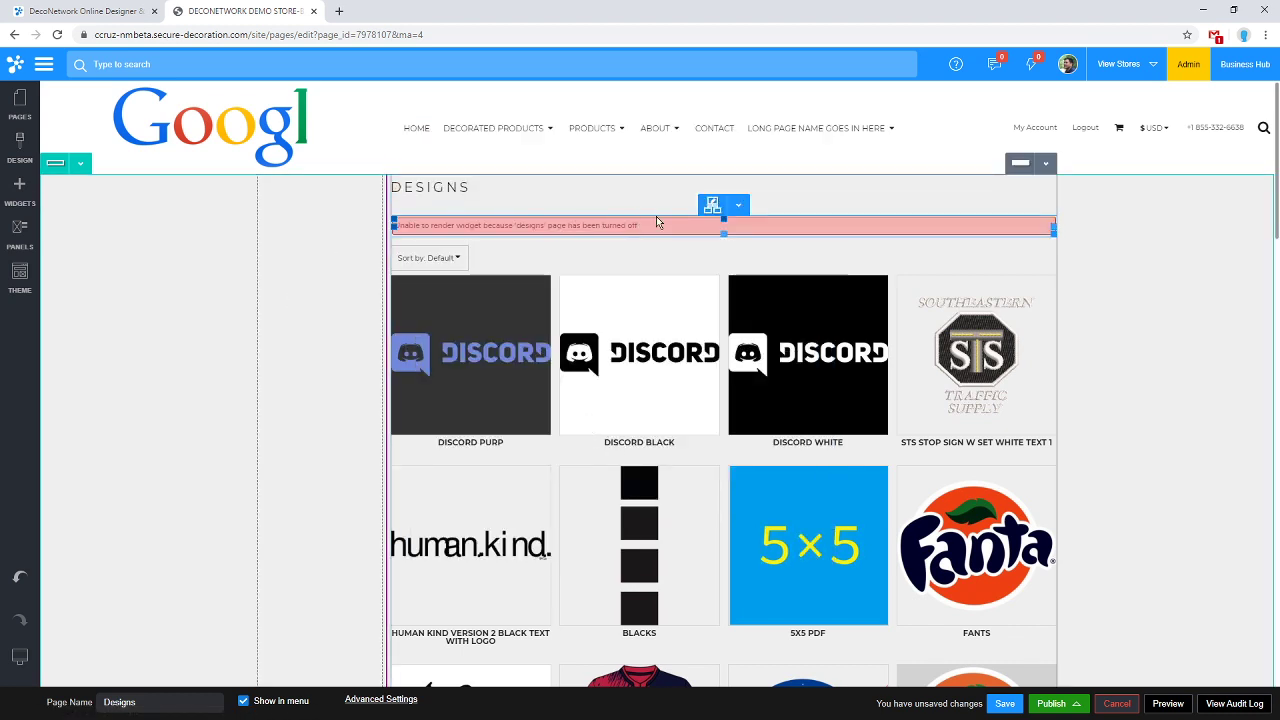
Move the Design Categories widget into the left column, save the page and reload it.
{"action": "left_click", "coordinate": [742, 208]}
{"action": "left_click_drag", "start_coordinate": [729, 251], "coordinate": [333, 528]}
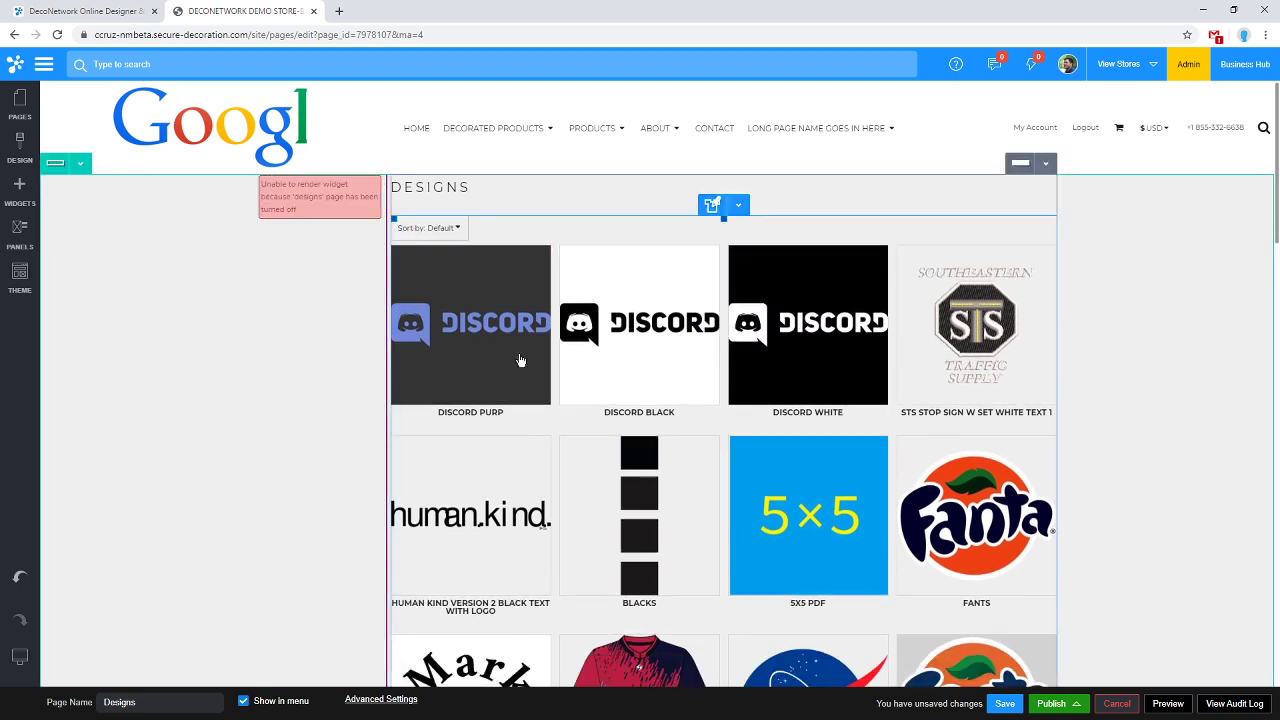
{"action": "left_click", "coordinate": [1010, 704]}
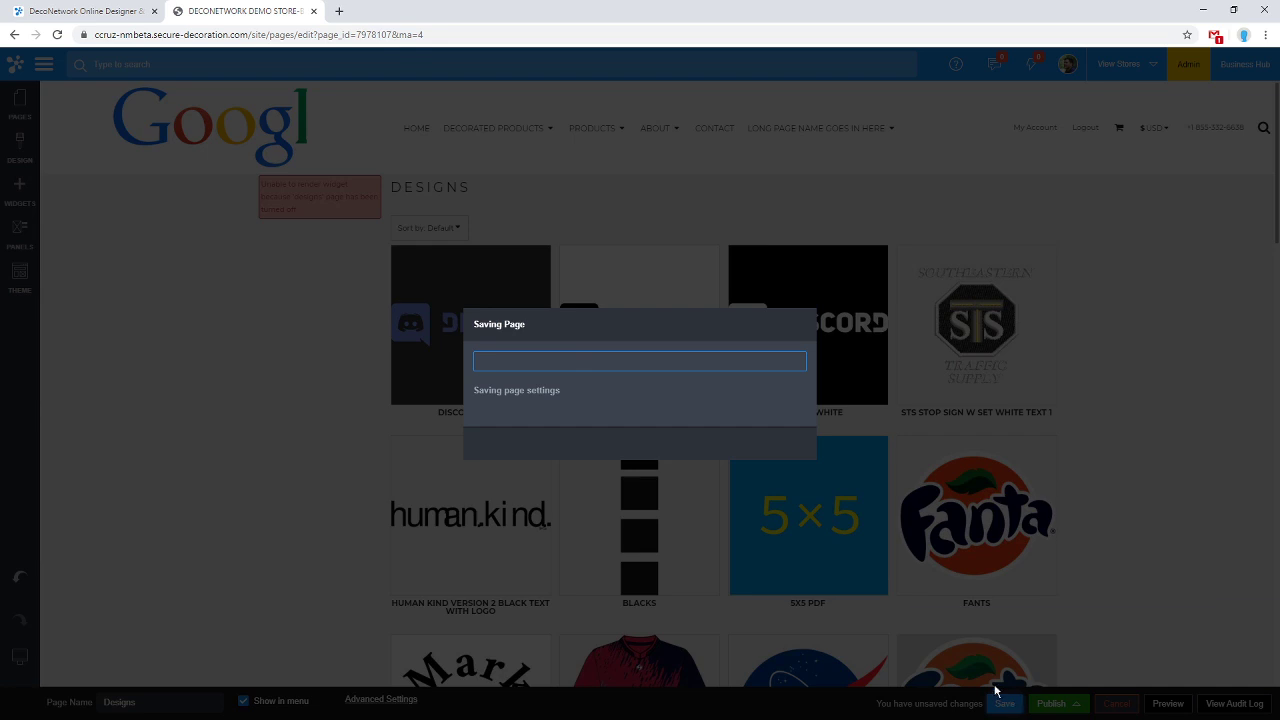
{"action": "left_click", "coordinate": [655, 452]}
{"action": "left_click", "coordinate": [58, 35]}
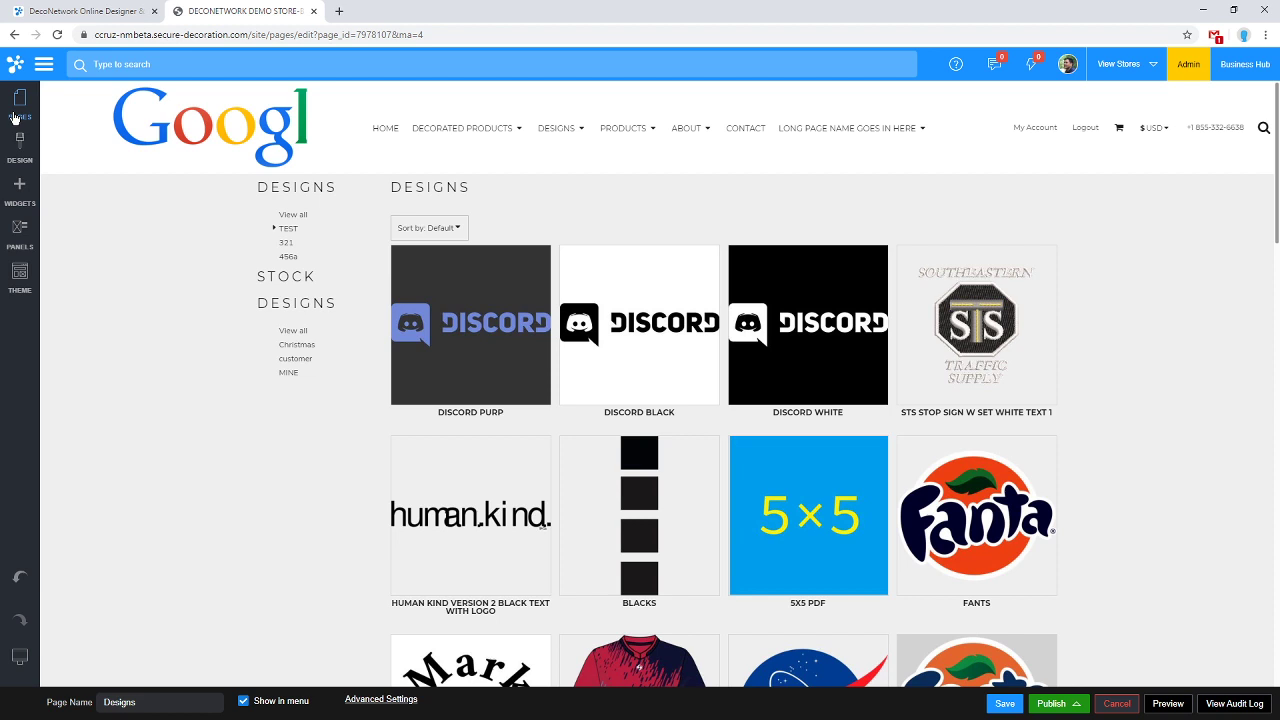
Open Stock Designs from the main menu in a new browser tab.
{"action": "left_click", "coordinate": [44, 64]}
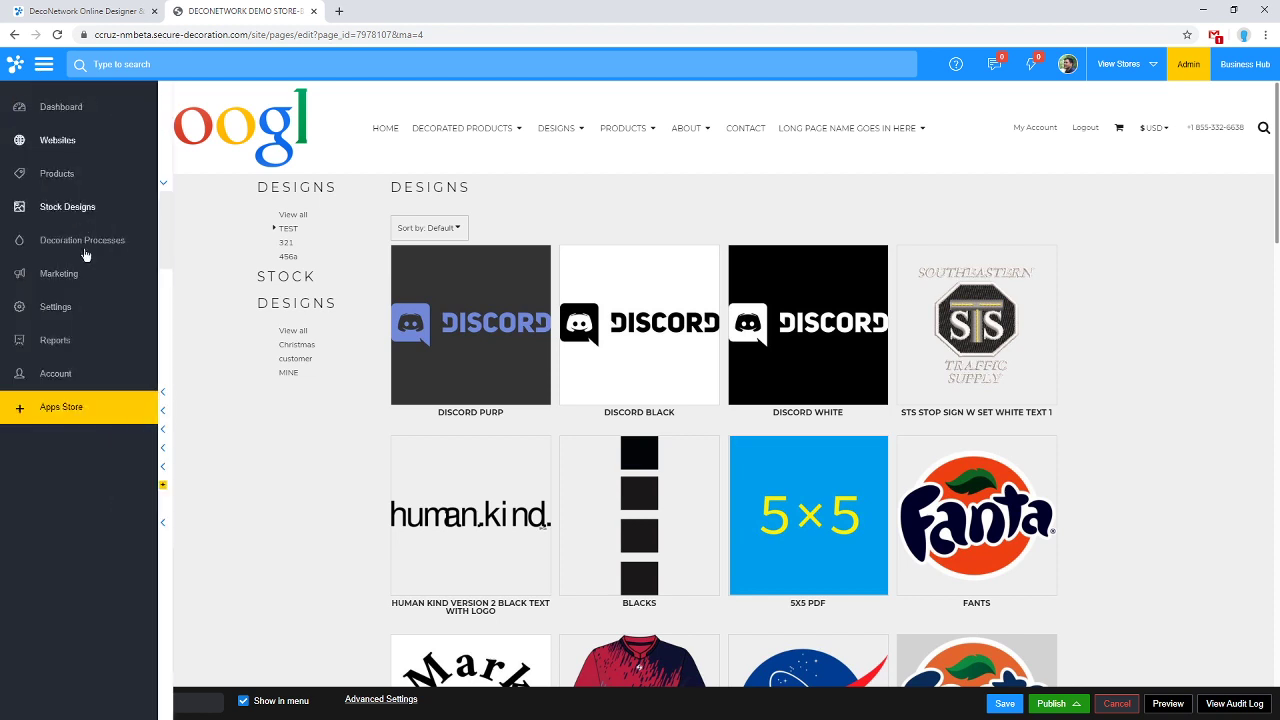
{"action": "right_click", "coordinate": [88, 302]}
{"action": "key", "text": "Escape"}
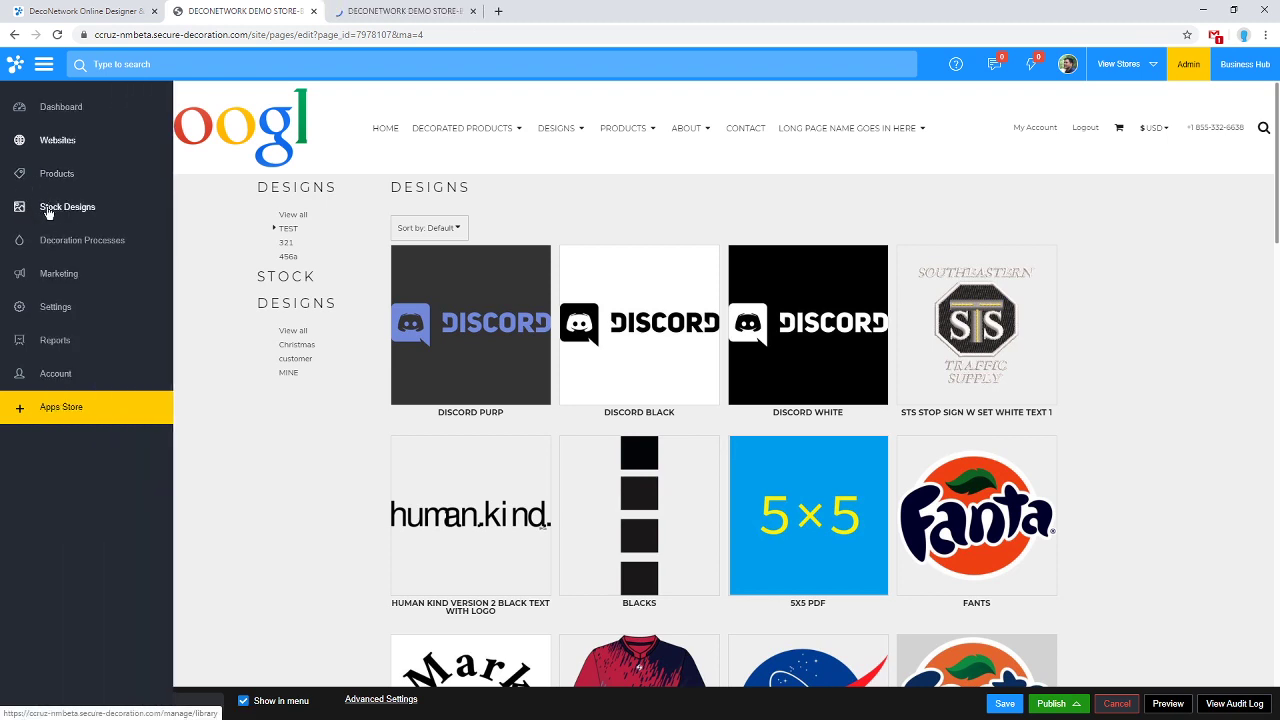
{"action": "right_click", "coordinate": [36, 207]}
{"action": "left_click", "coordinate": [100, 225]}
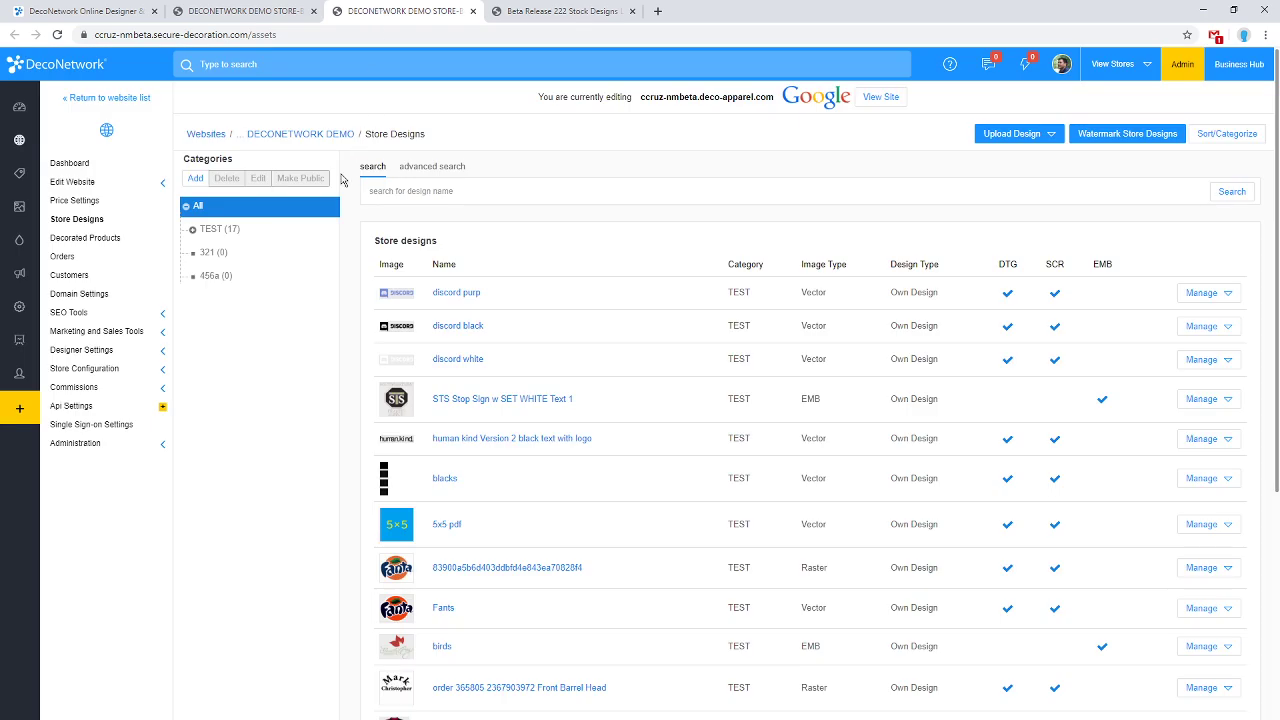
{"action": "left_click", "coordinate": [568, 10]}
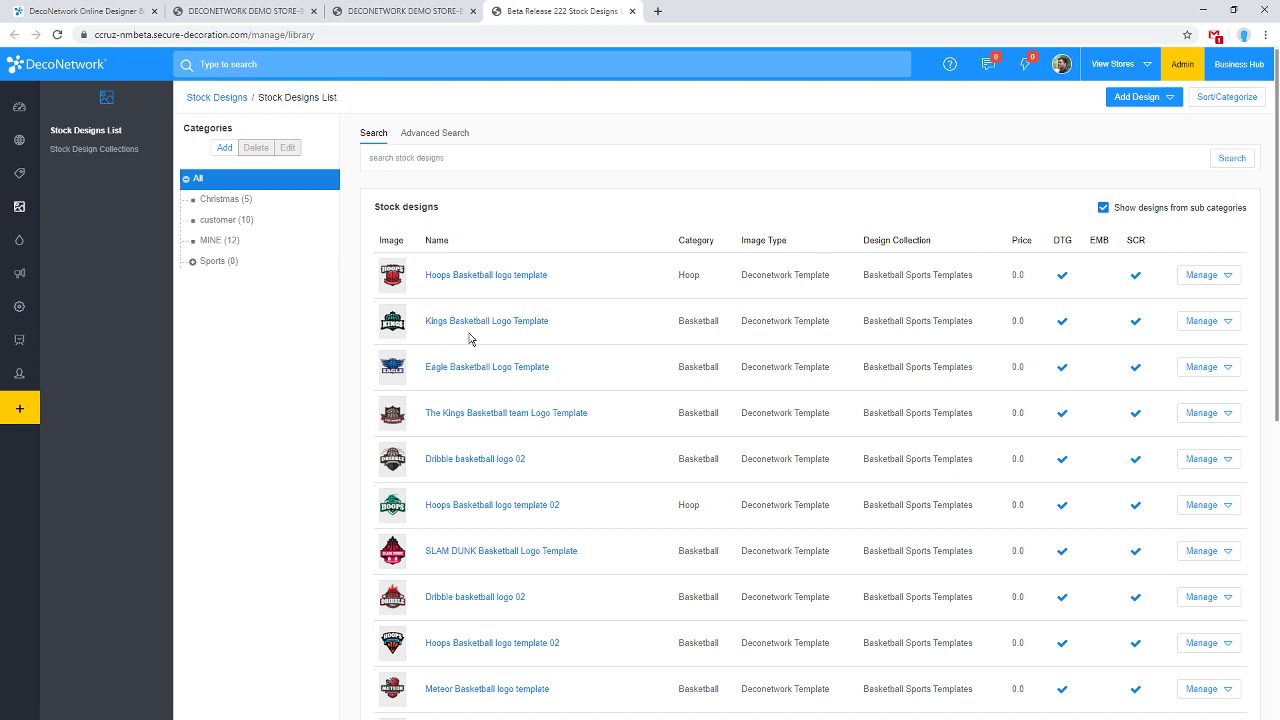
Look over the store designs tab, then return to the Stock Designs List.
{"action": "left_click", "coordinate": [400, 8]}
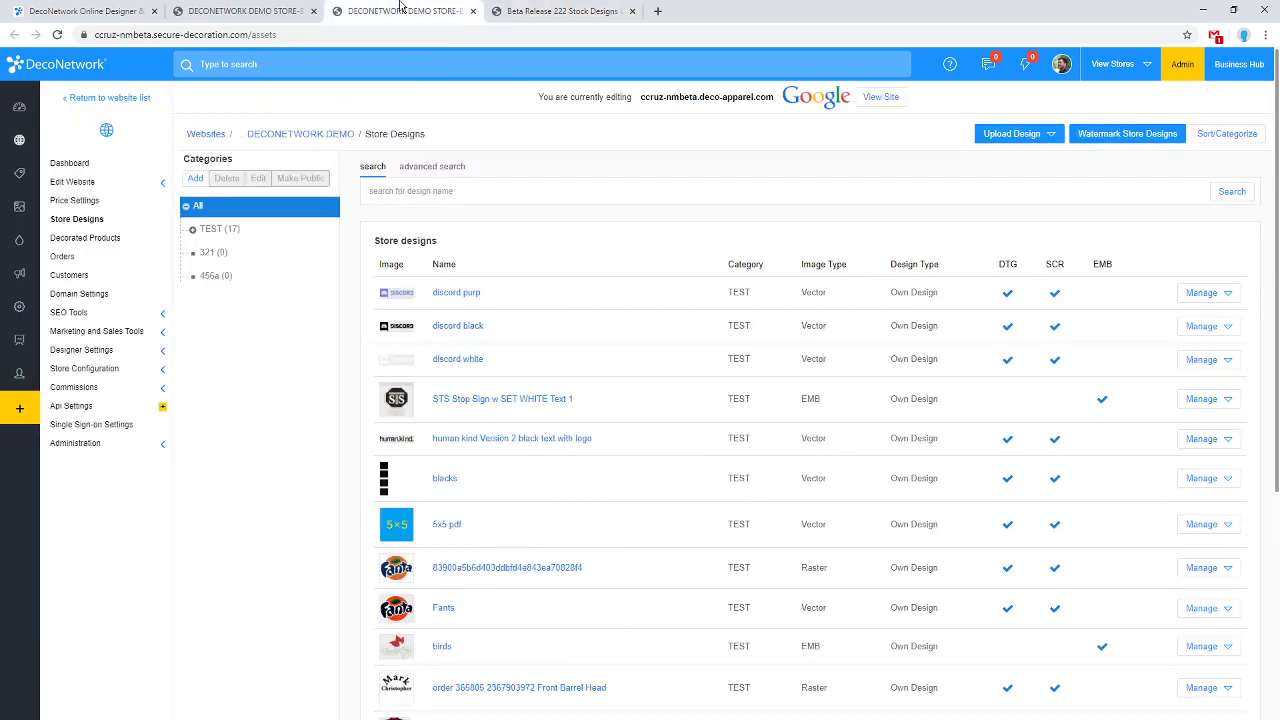
{"action": "scroll", "coordinate": [288, 304], "scroll_direction": "down", "scroll_amount": 2}
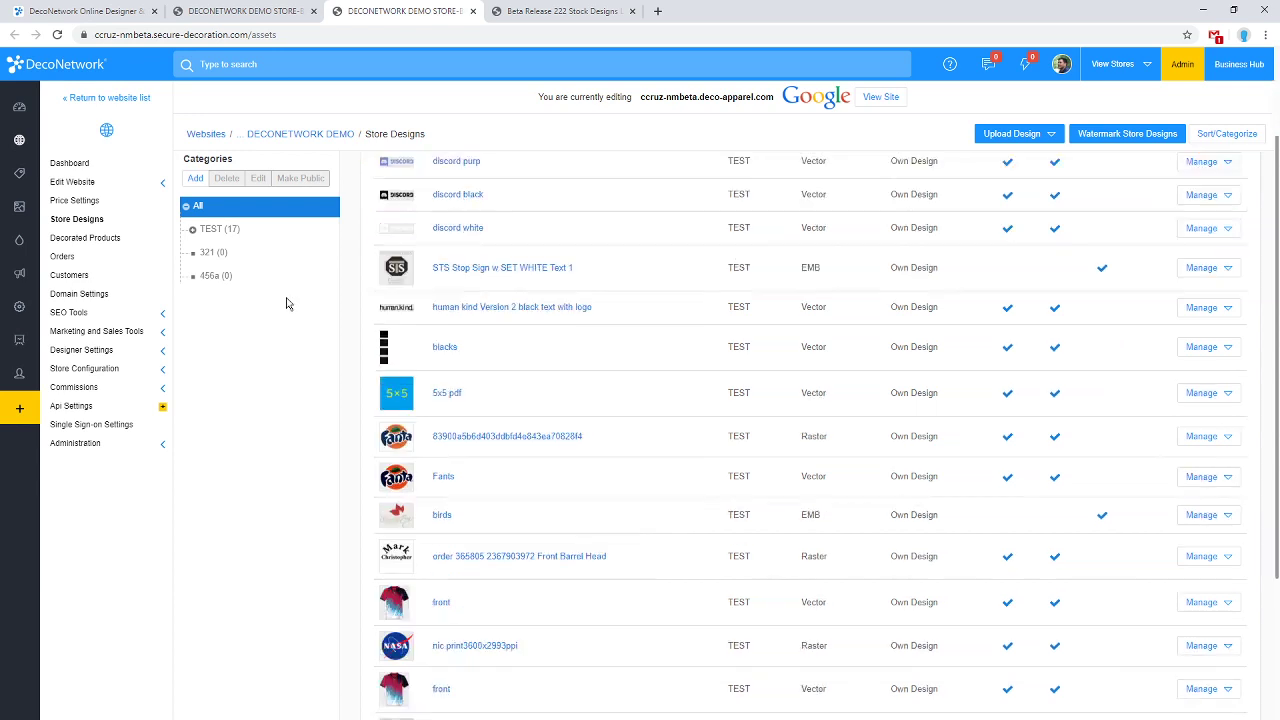
{"action": "scroll", "coordinate": [288, 304], "scroll_direction": "up", "scroll_amount": 3}
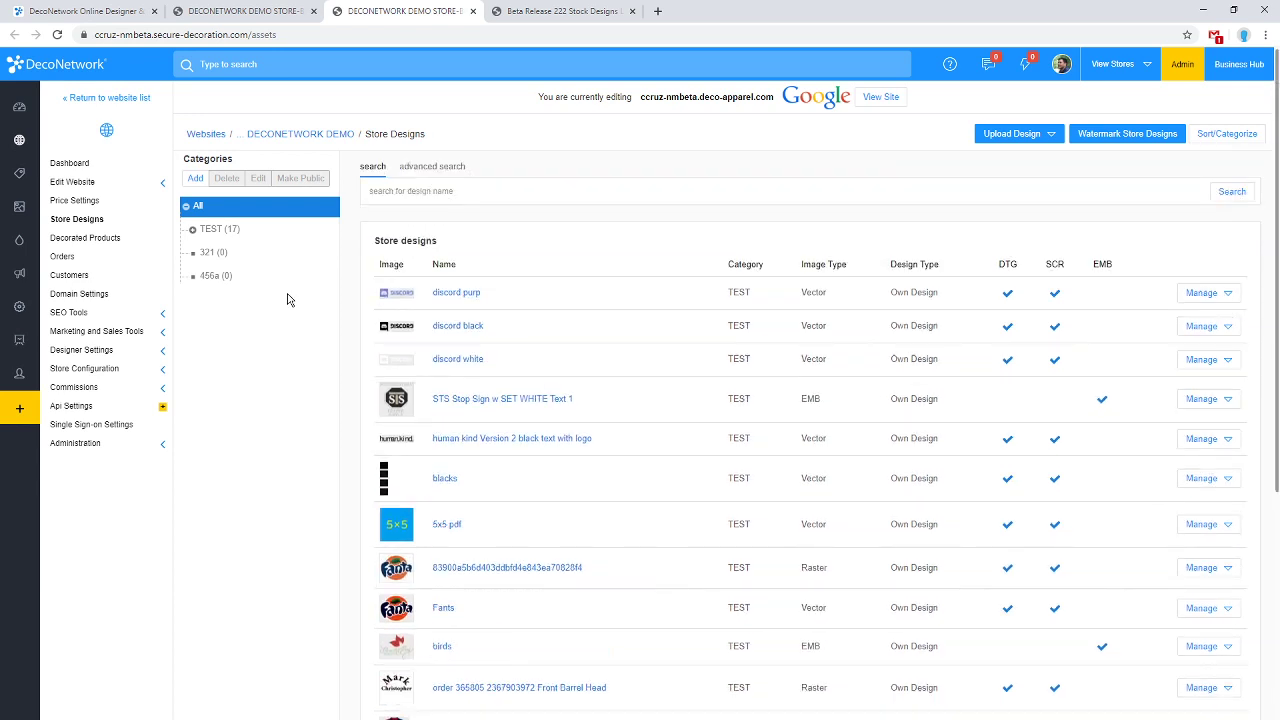
{"action": "left_click", "coordinate": [560, 10]}
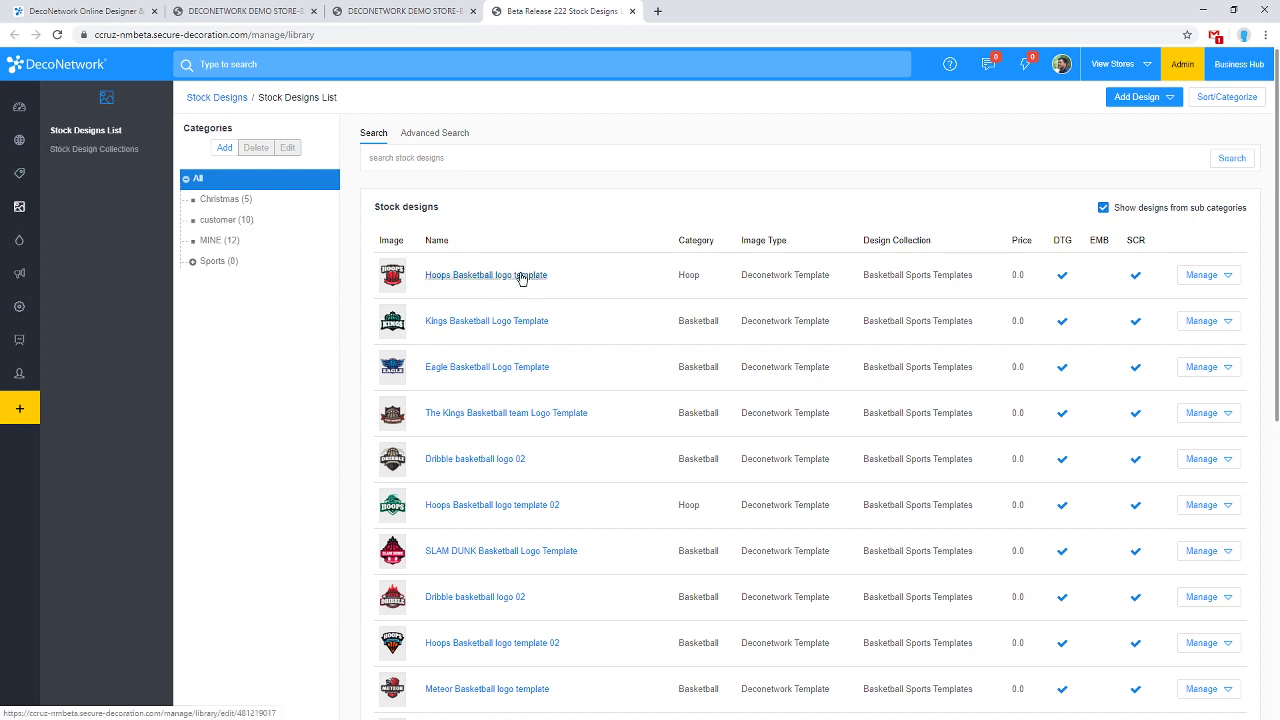
{"action": "mouse_move", "coordinate": [408, 277]}
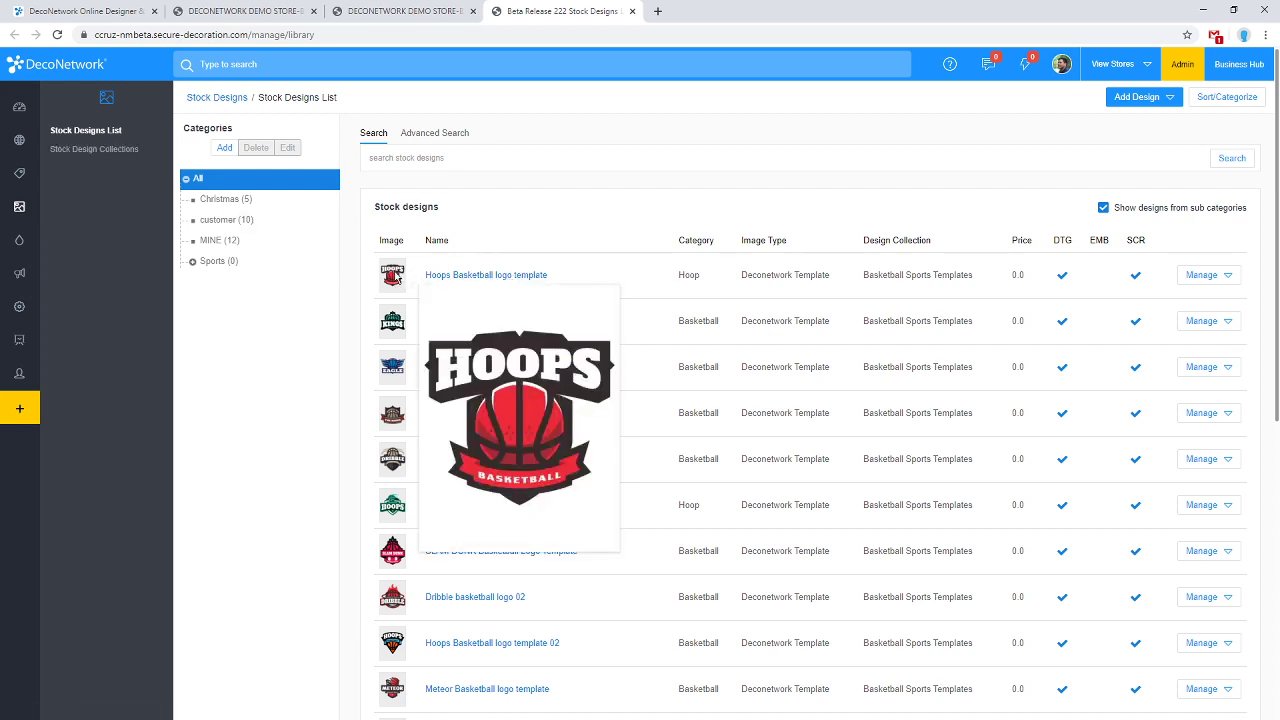
Browse Sports > Basketball, then add a new stock design category titled 'Schools'.
{"action": "left_click", "coordinate": [192, 261]}
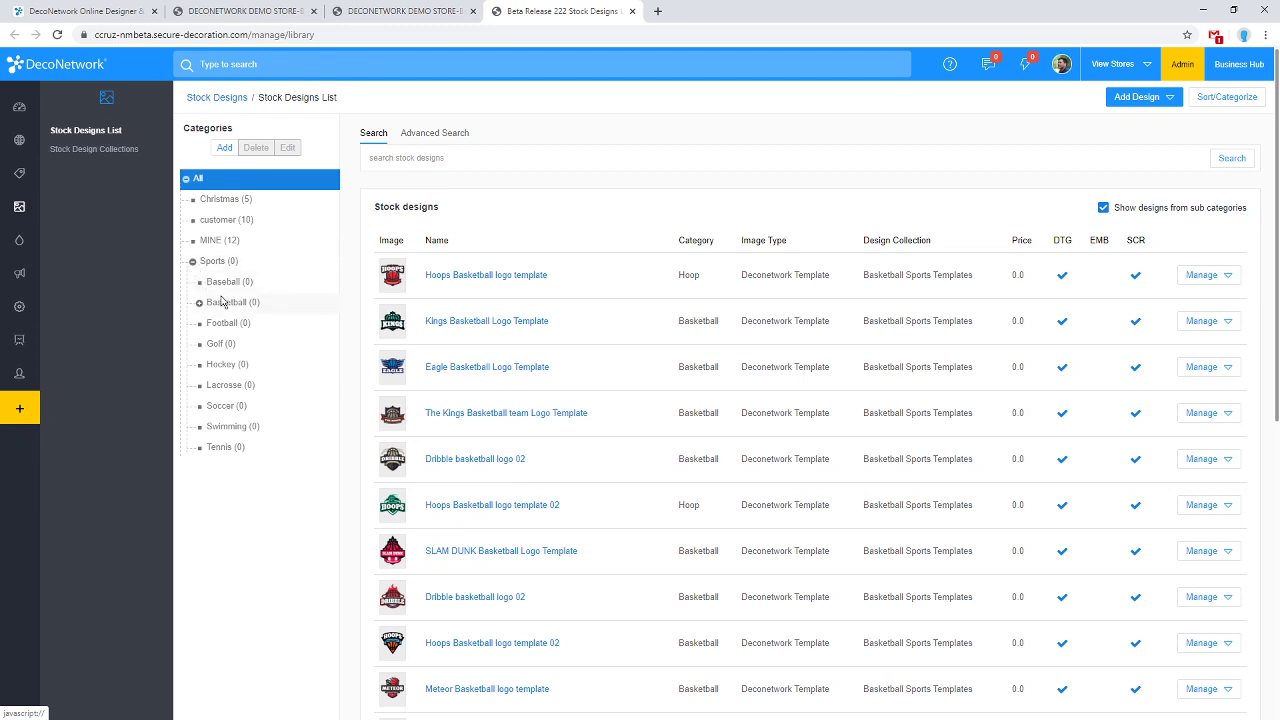
{"action": "left_click", "coordinate": [200, 304]}
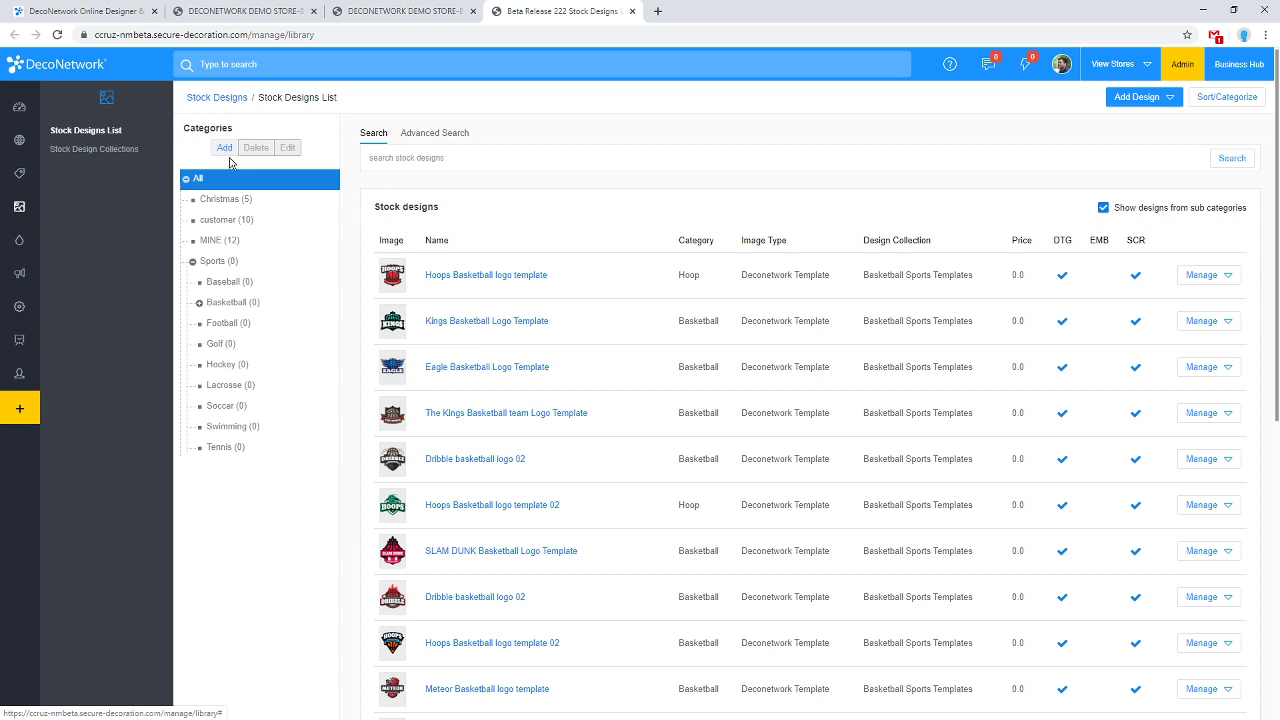
{"action": "left_click", "coordinate": [226, 148]}
{"action": "left_click", "coordinate": [571, 218]}
{"action": "type", "text": "Schools"}
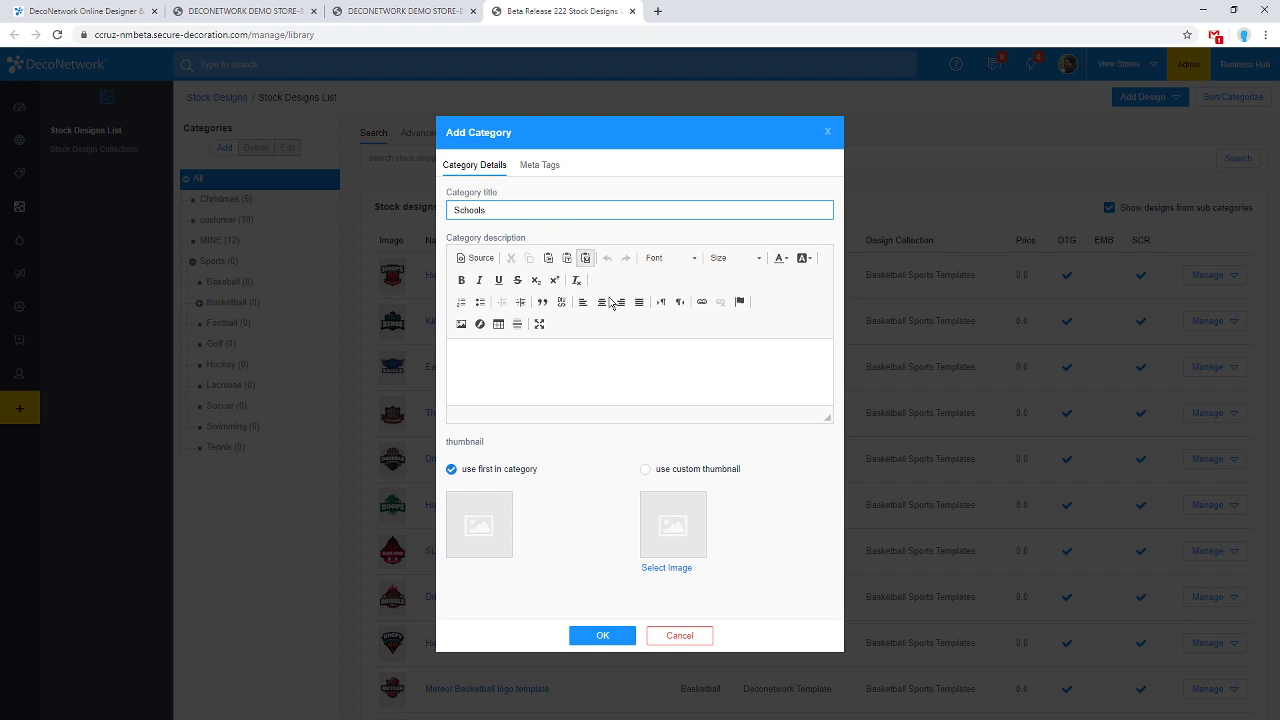
{"action": "left_click", "coordinate": [587, 635]}
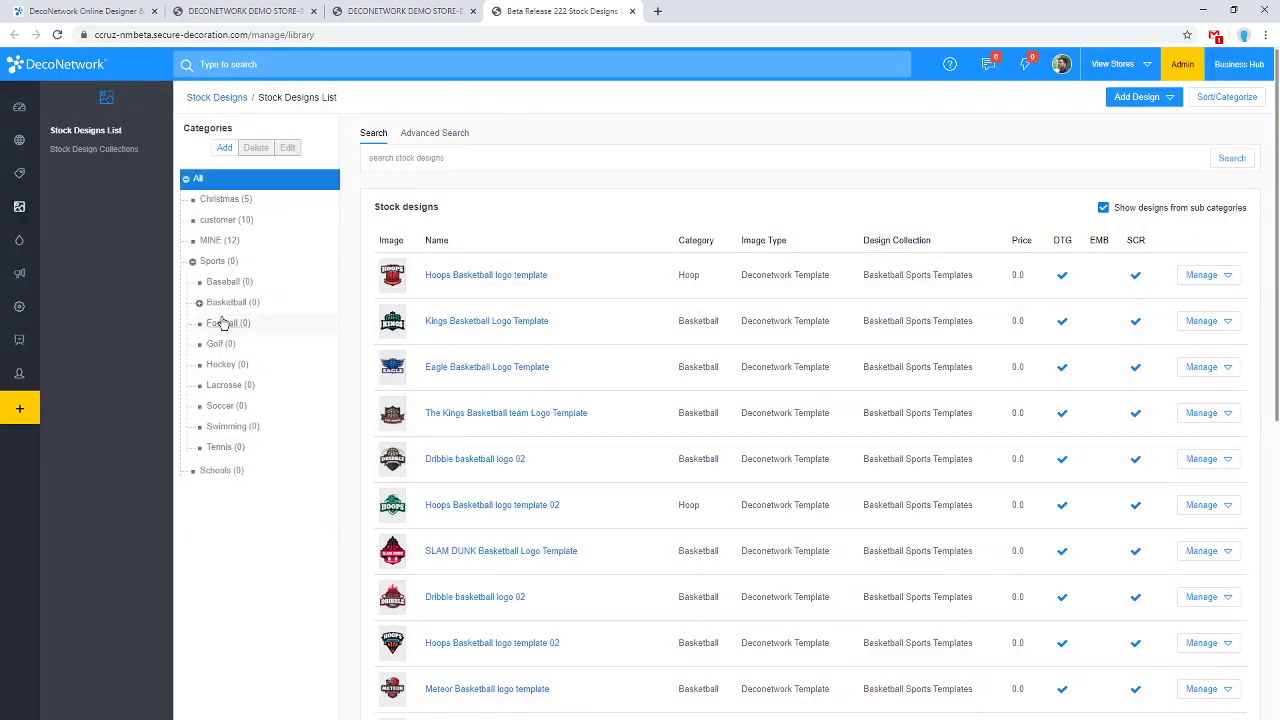
Browse the Sports subcategories Football and Basketball, ending on the Baseball logo templates.
{"action": "left_click", "coordinate": [193, 261]}
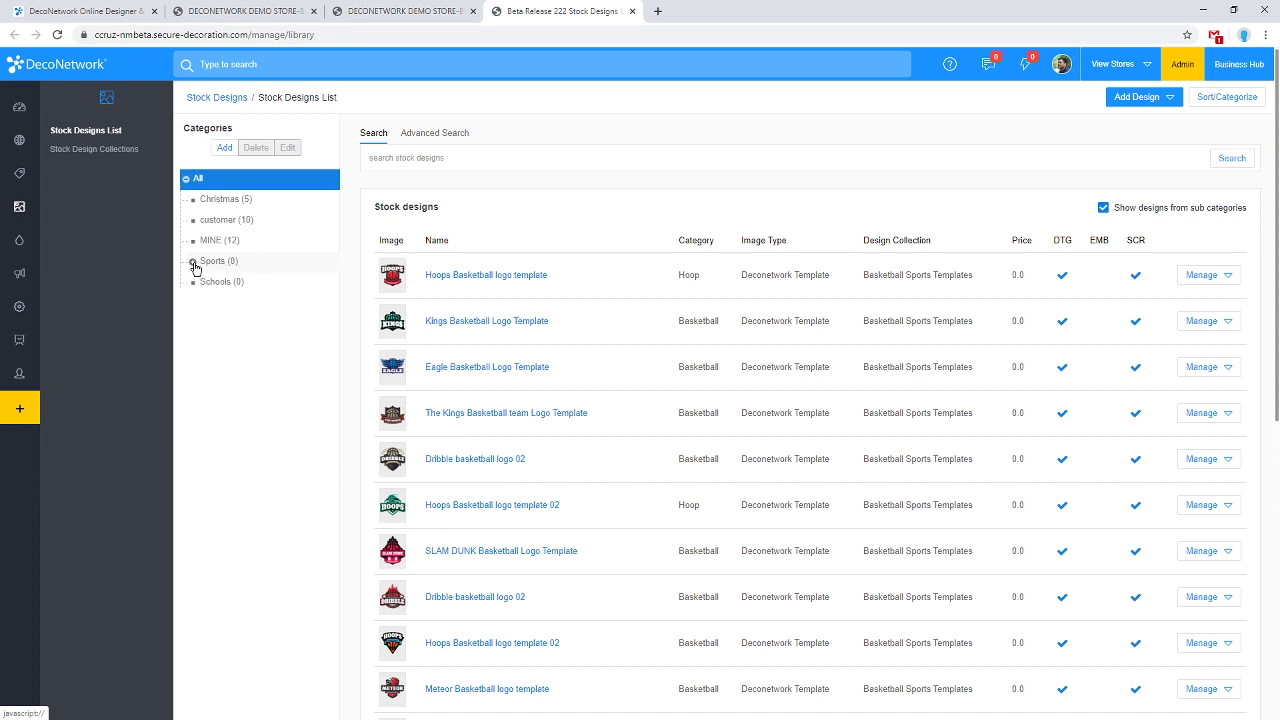
{"action": "left_click", "coordinate": [193, 262]}
{"action": "left_click", "coordinate": [222, 323]}
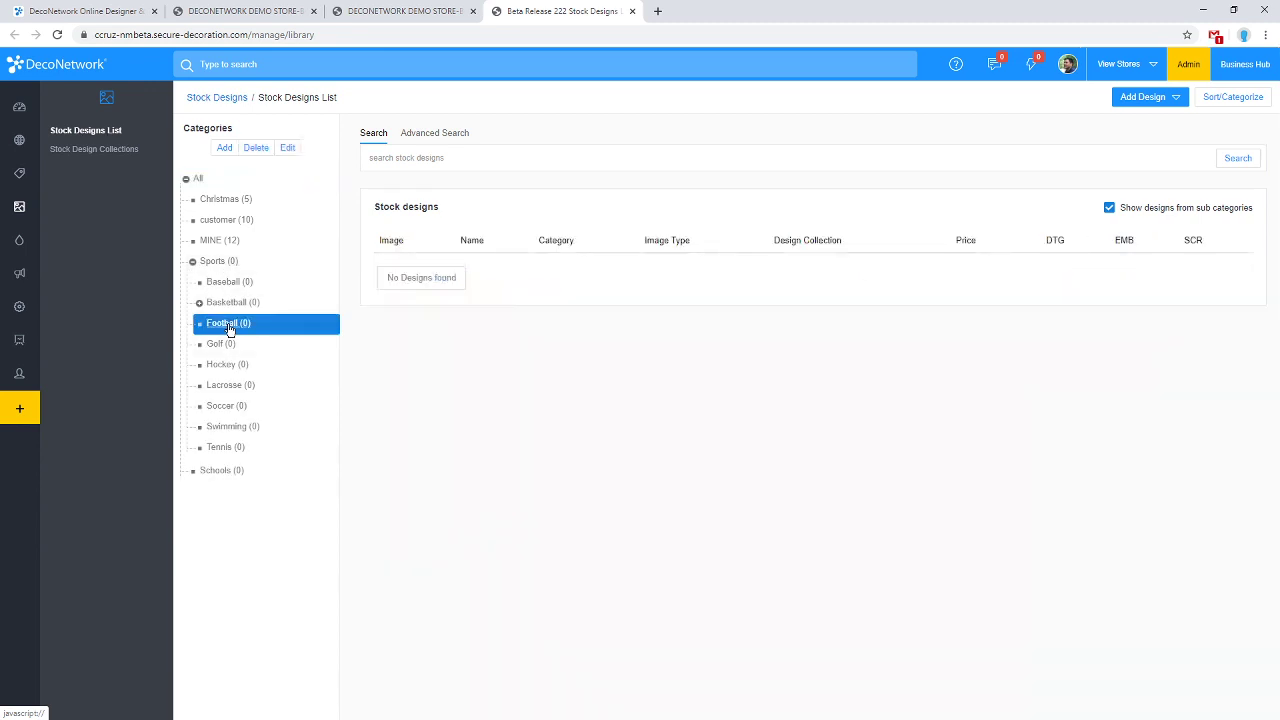
{"action": "left_click", "coordinate": [230, 304]}
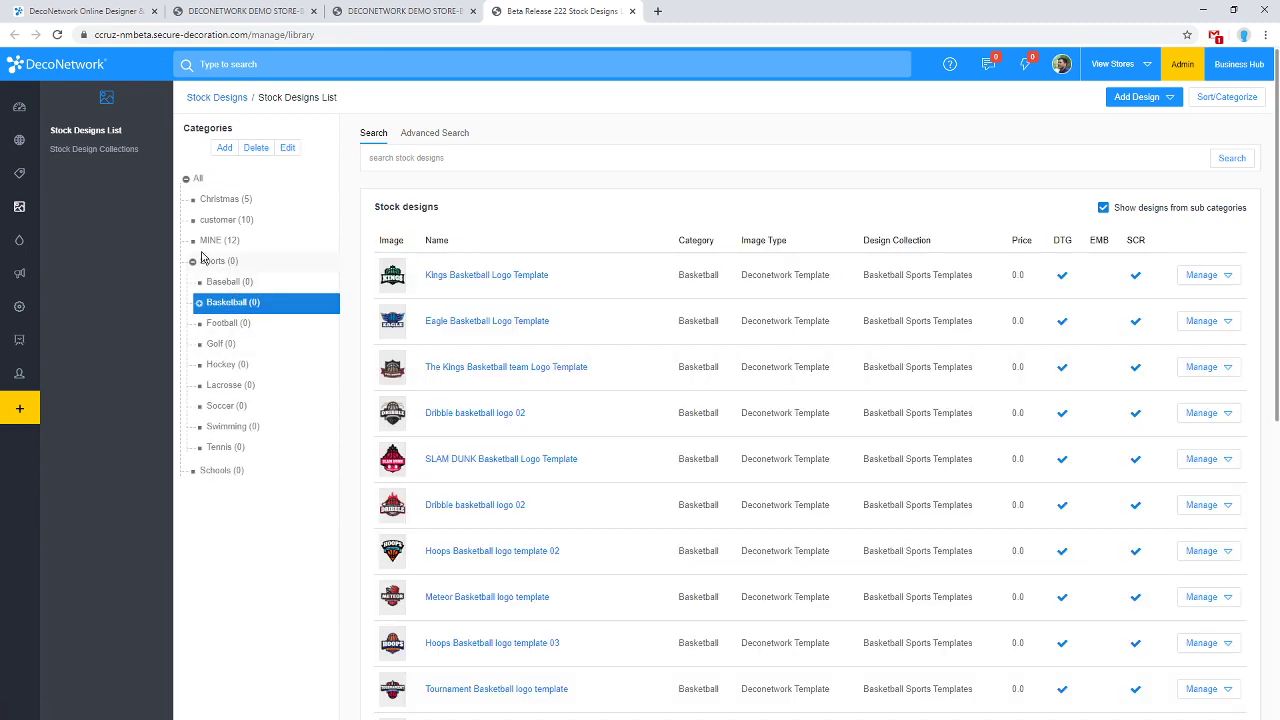
{"action": "left_click", "coordinate": [192, 262]}
{"action": "left_click", "coordinate": [192, 262]}
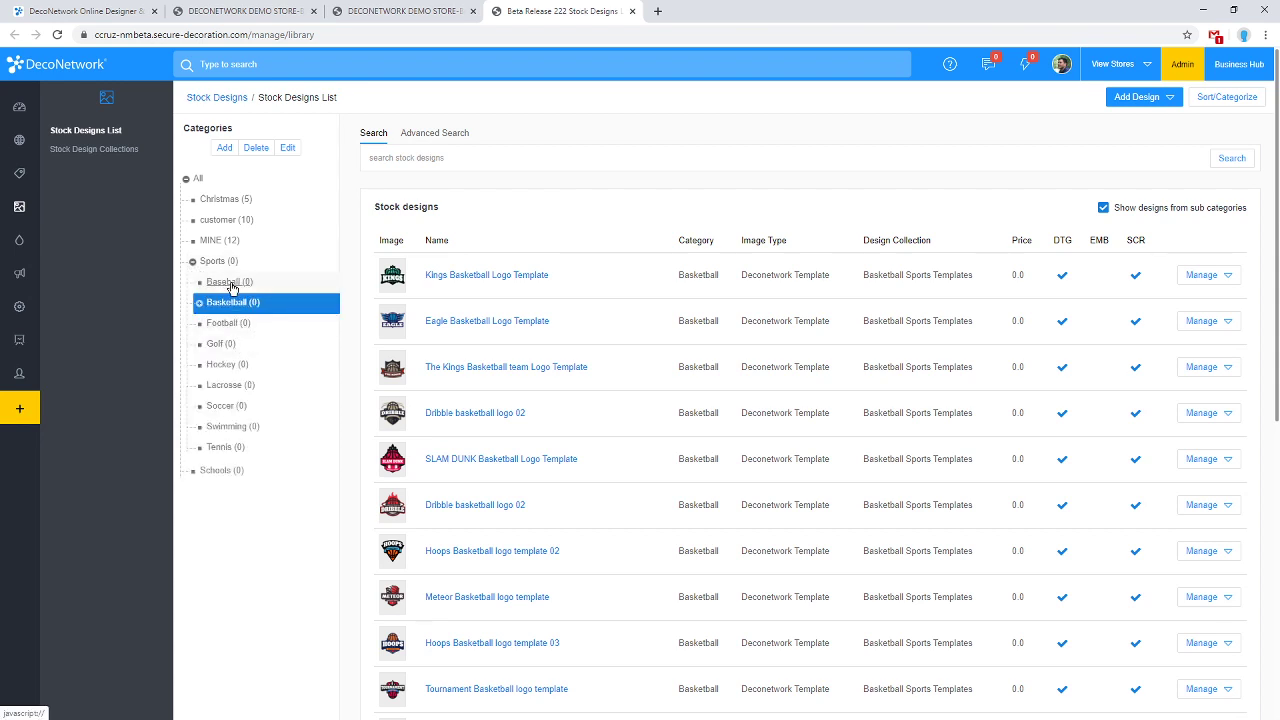
{"action": "left_click", "coordinate": [230, 283]}
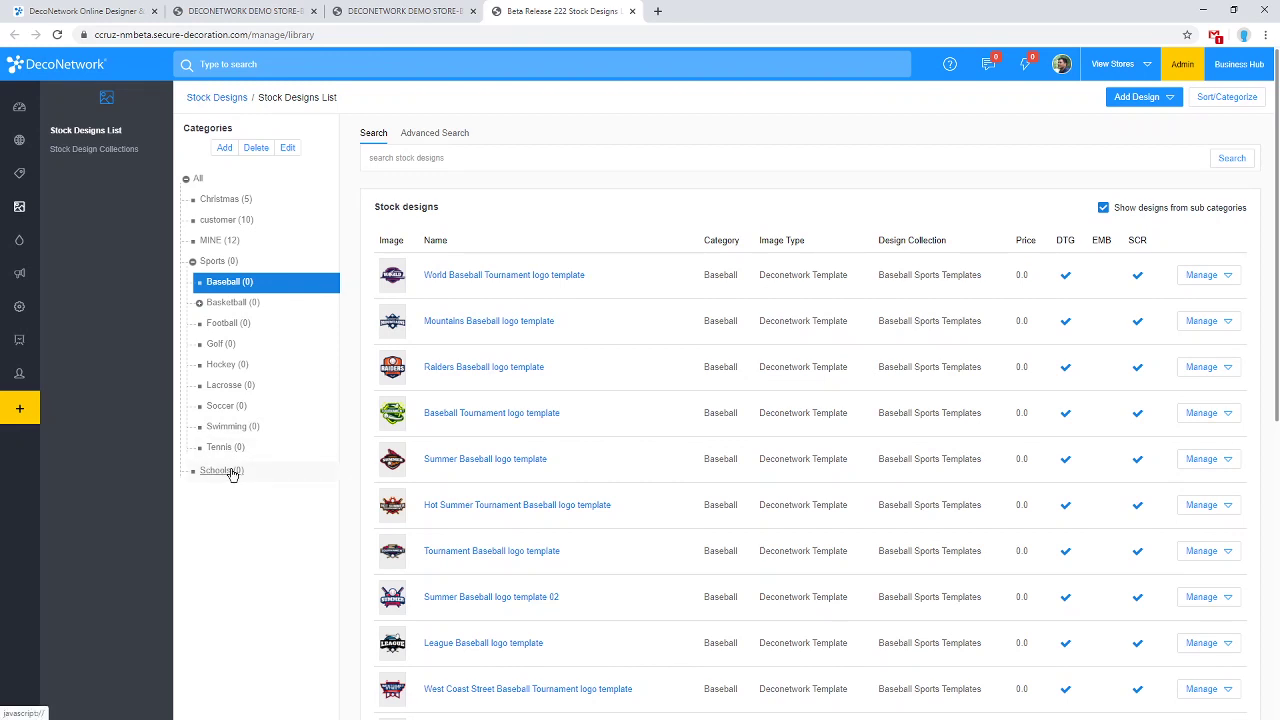
List the Baseball category under both Sports and Schools, then switch to the demo store's designs tab.
{"action": "left_click_drag", "start_coordinate": [239, 287], "coordinate": [224, 474]}
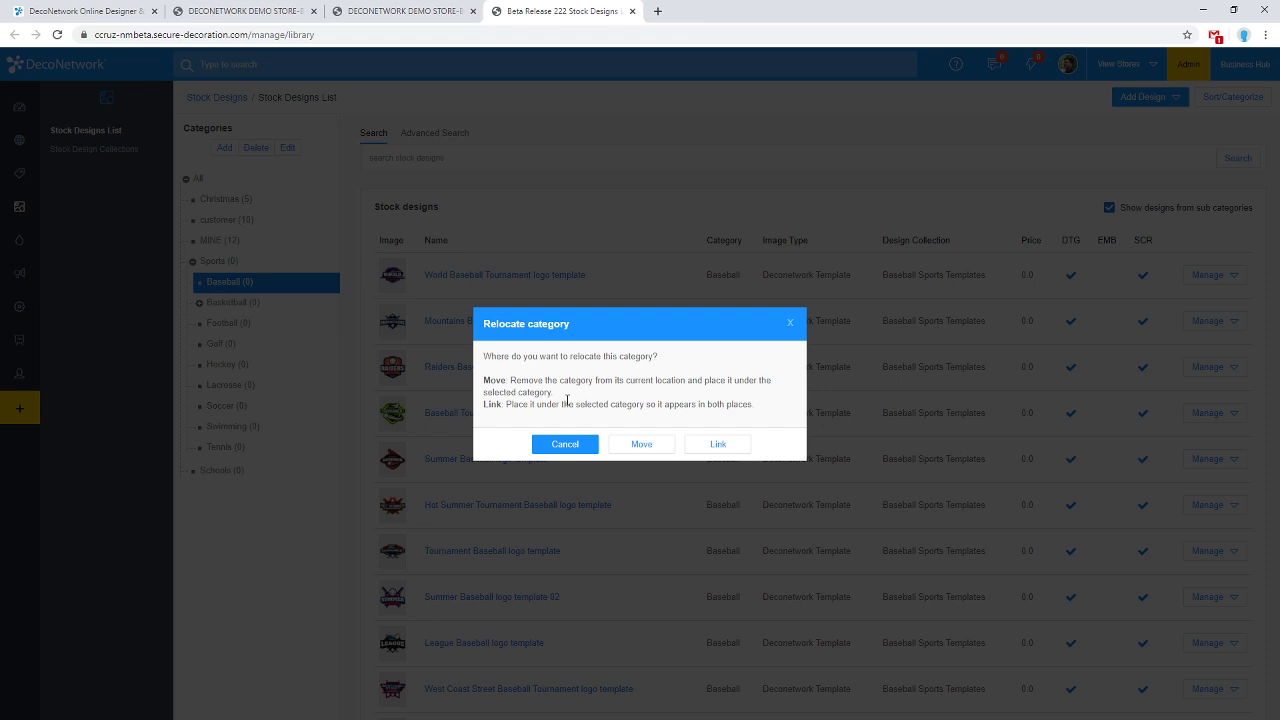
{"action": "left_click", "coordinate": [642, 447]}
{"action": "left_click", "coordinate": [727, 444]}
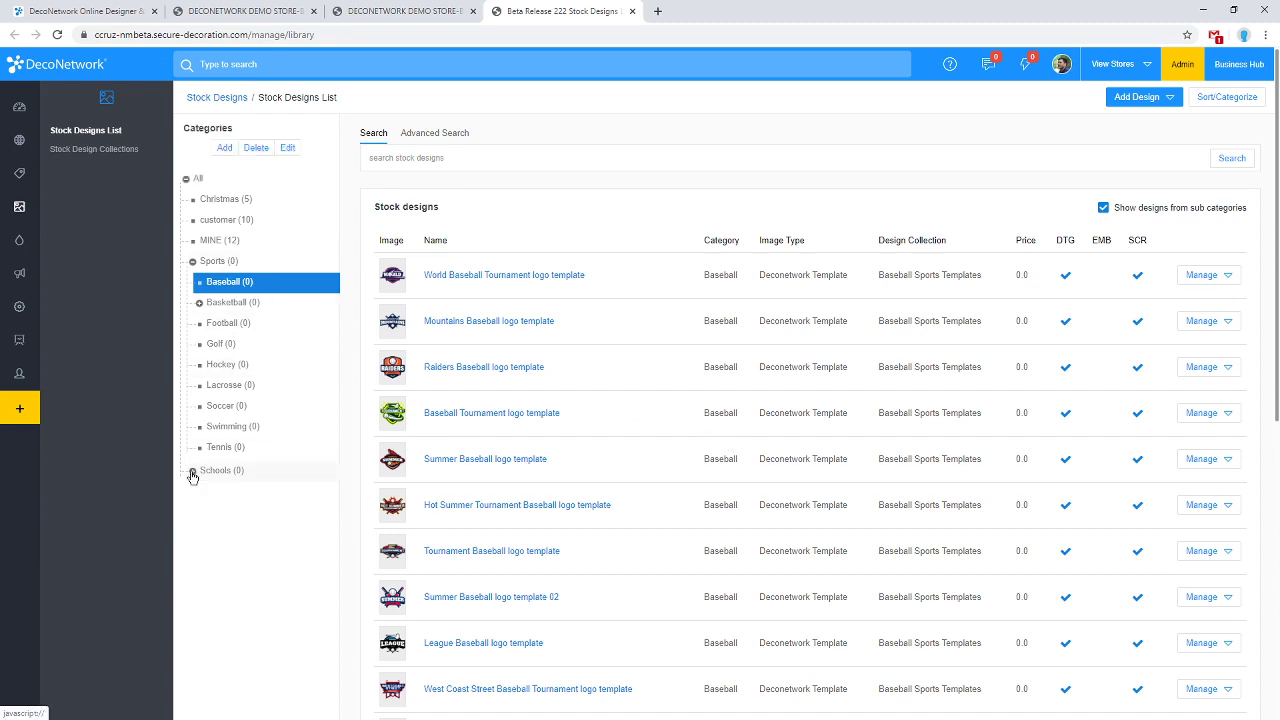
{"action": "left_click", "coordinate": [193, 473]}
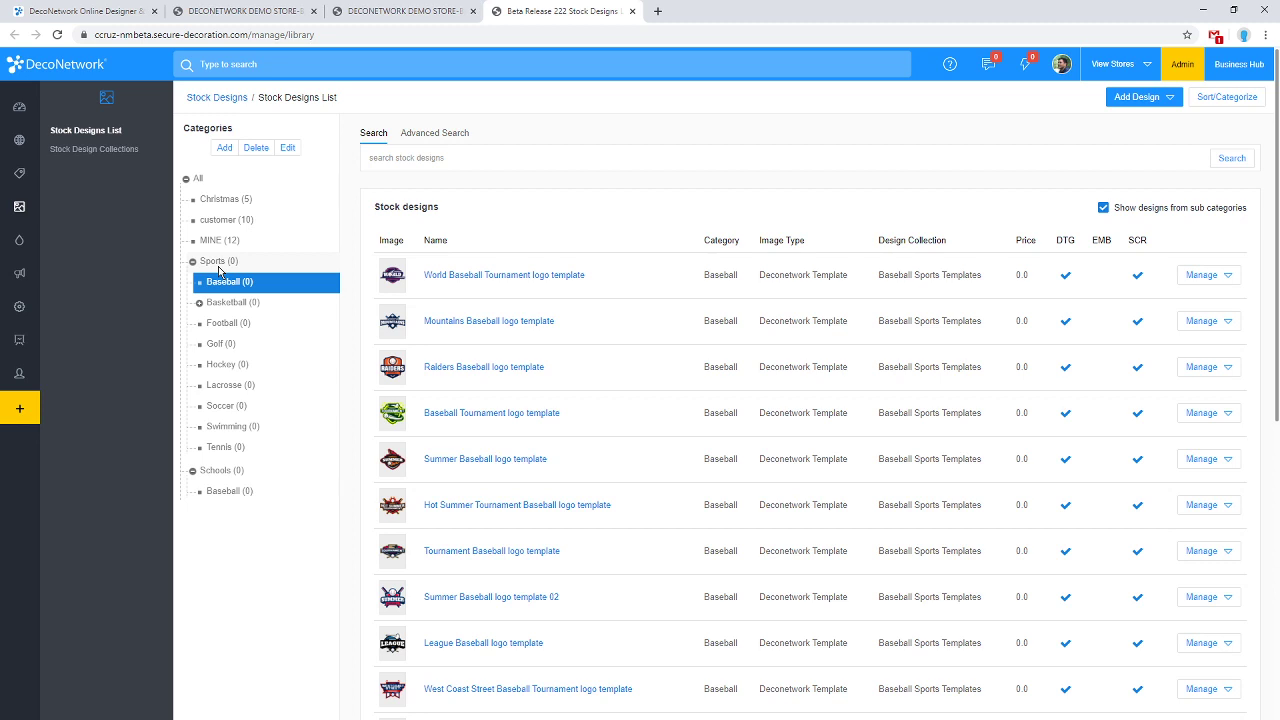
{"action": "left_click", "coordinate": [385, 11]}
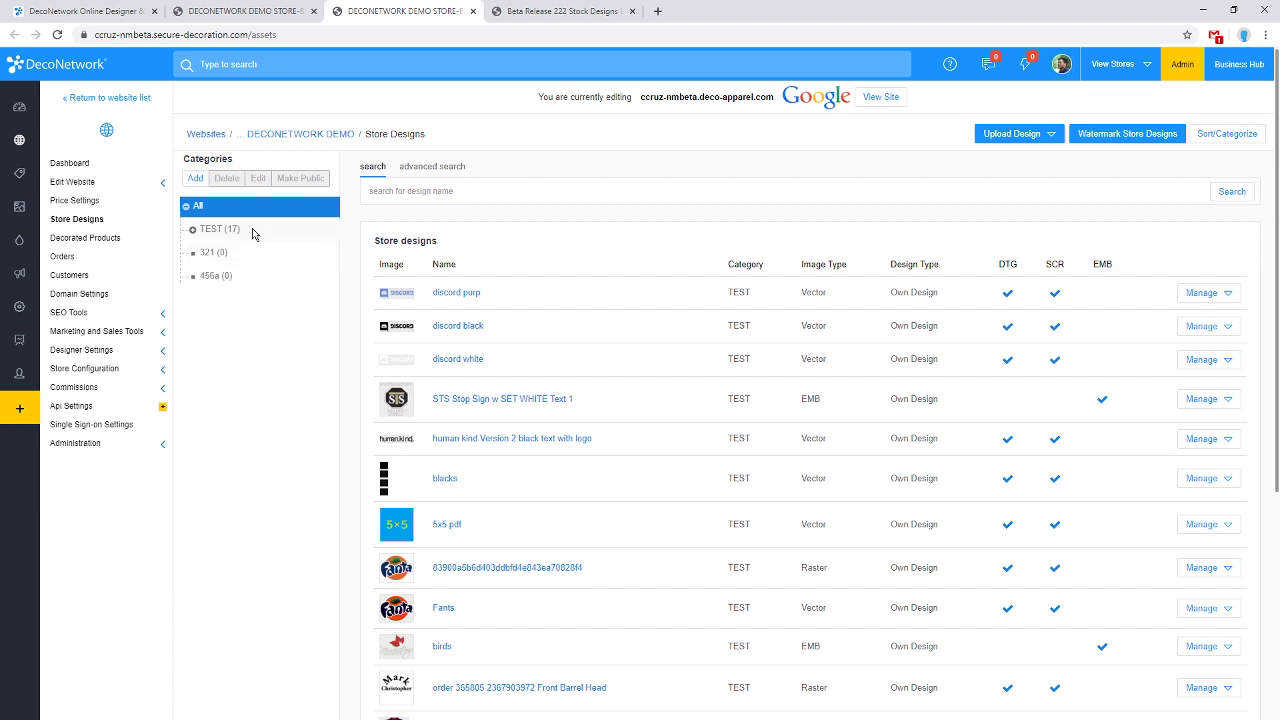
Set the Designs page listing's Show Designs option to Show Stock Designs and confirm.
{"action": "left_click", "coordinate": [210, 11]}
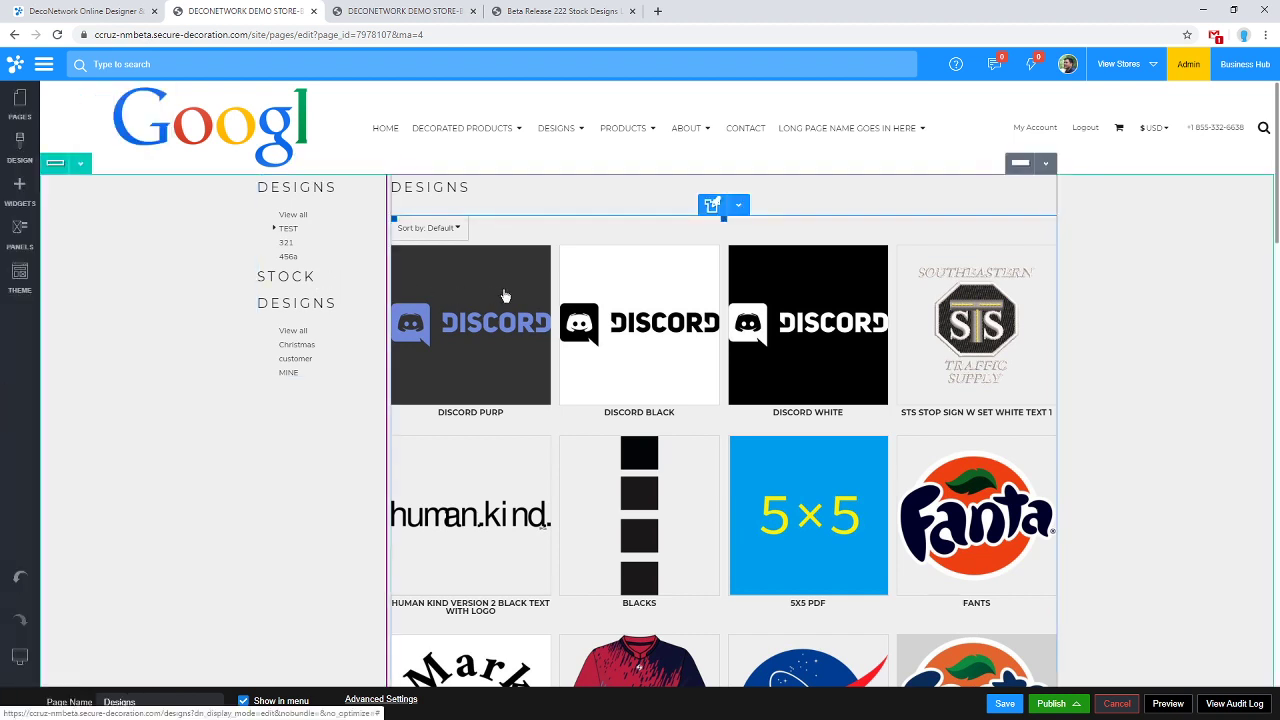
{"action": "double_click", "coordinate": [503, 291]}
{"action": "left_click_drag", "start_coordinate": [278, 238], "coordinate": [833, 203]}
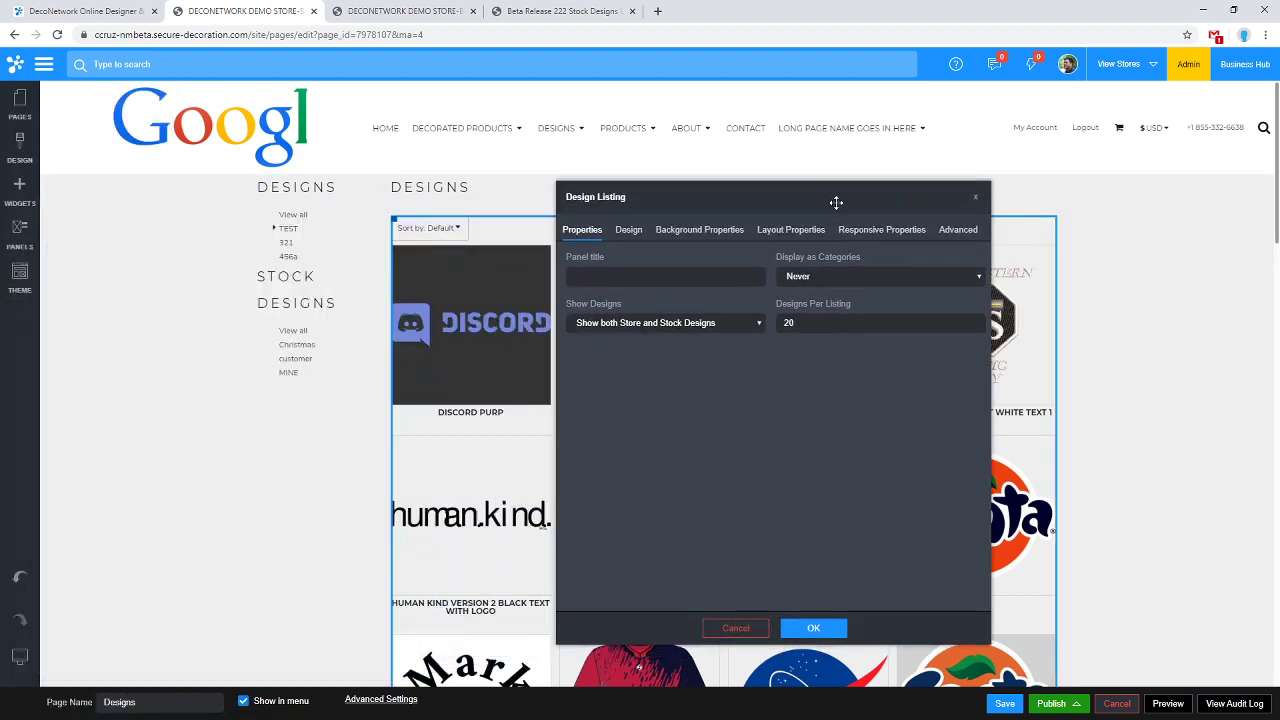
{"action": "left_click", "coordinate": [674, 324]}
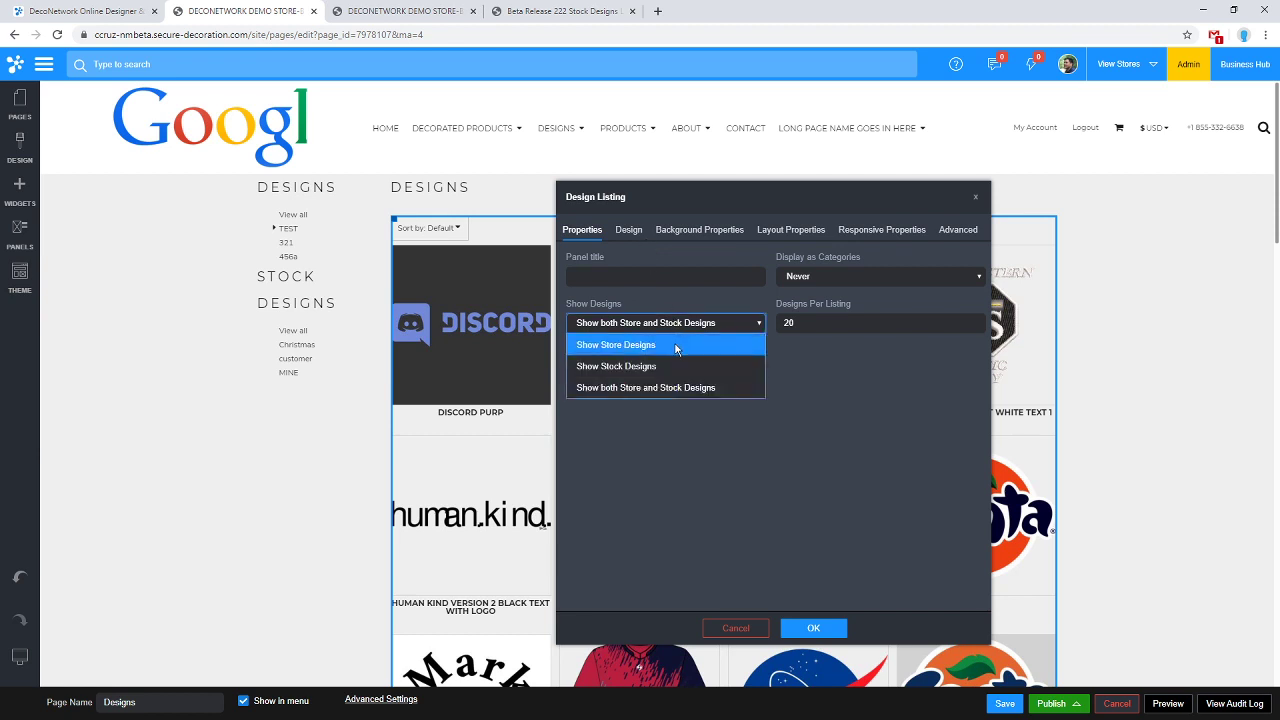
{"action": "left_click", "coordinate": [675, 345]}
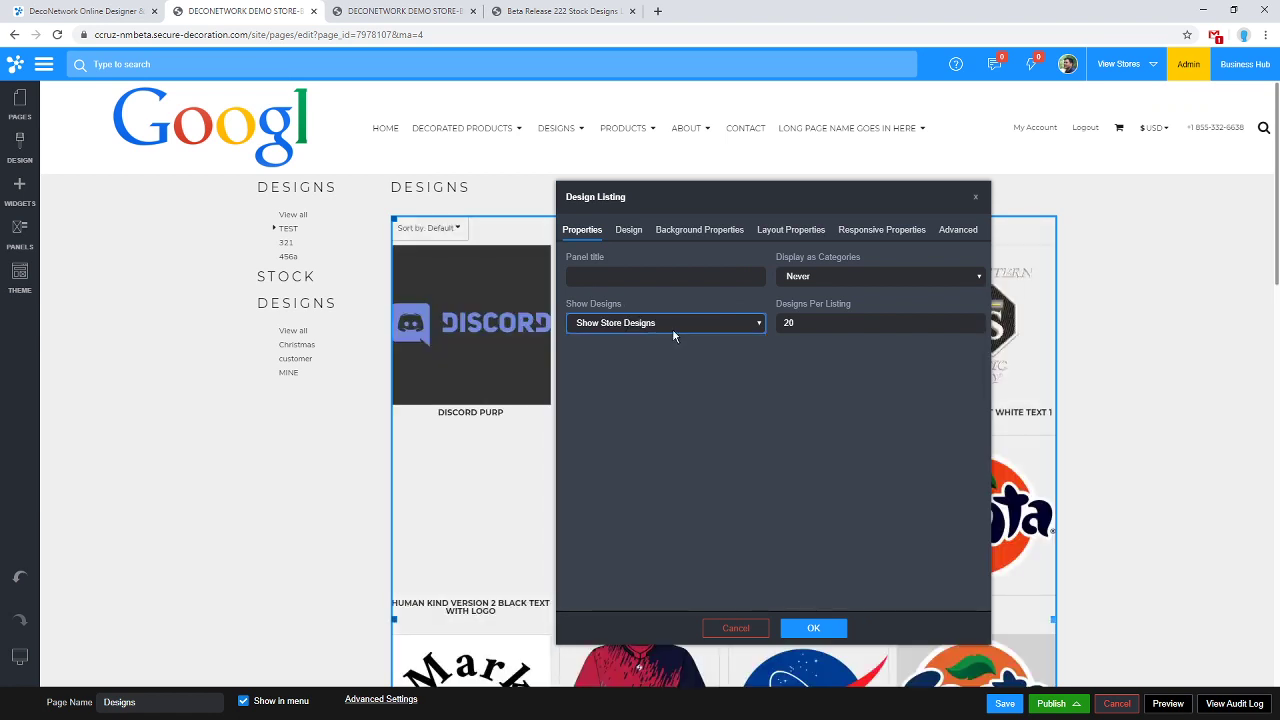
{"action": "left_click", "coordinate": [672, 328]}
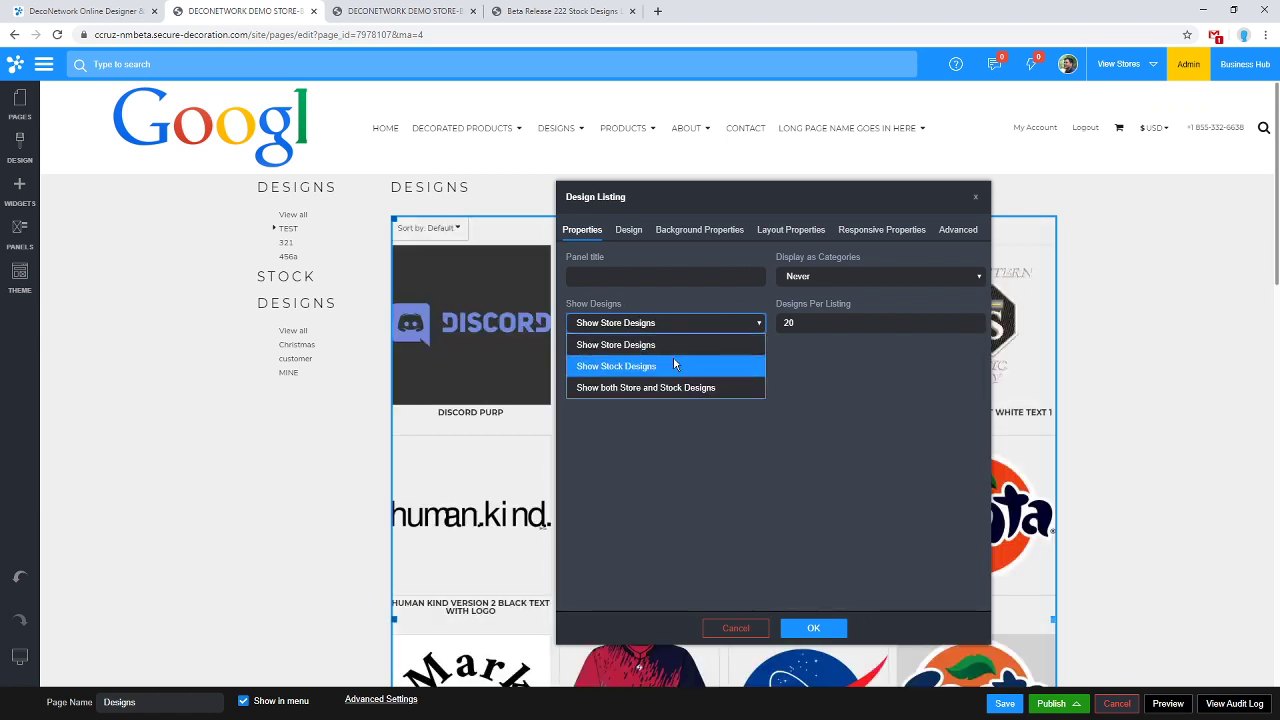
{"action": "left_click", "coordinate": [673, 356]}
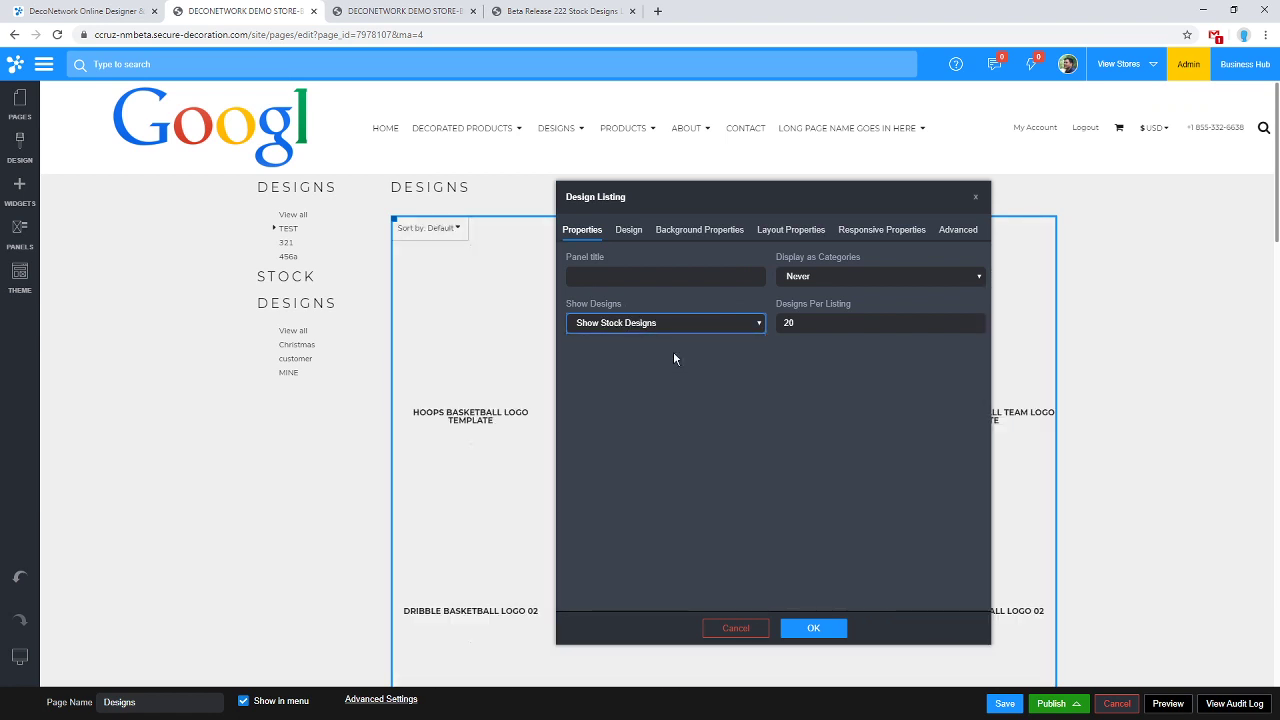
{"action": "left_click", "coordinate": [628, 230]}
{"action": "scroll", "coordinate": [700, 360], "scroll_direction": "down", "scroll_amount": 2}
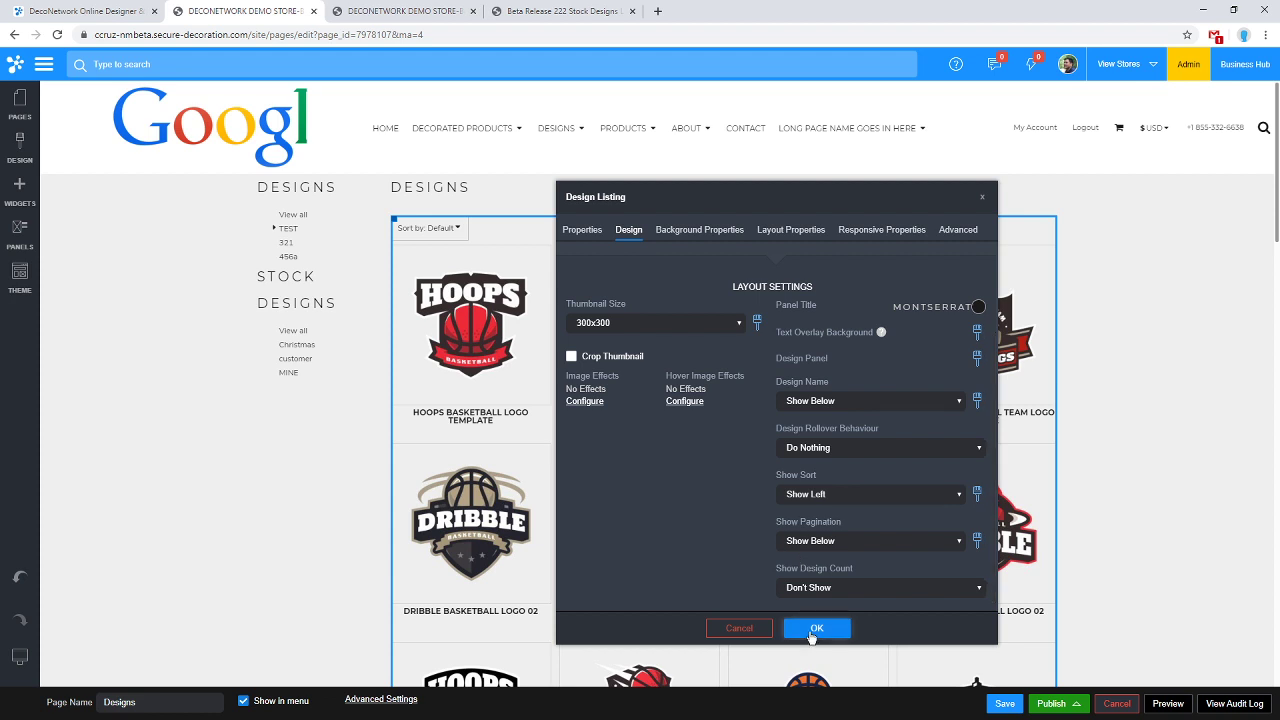
{"action": "left_click", "coordinate": [815, 630]}
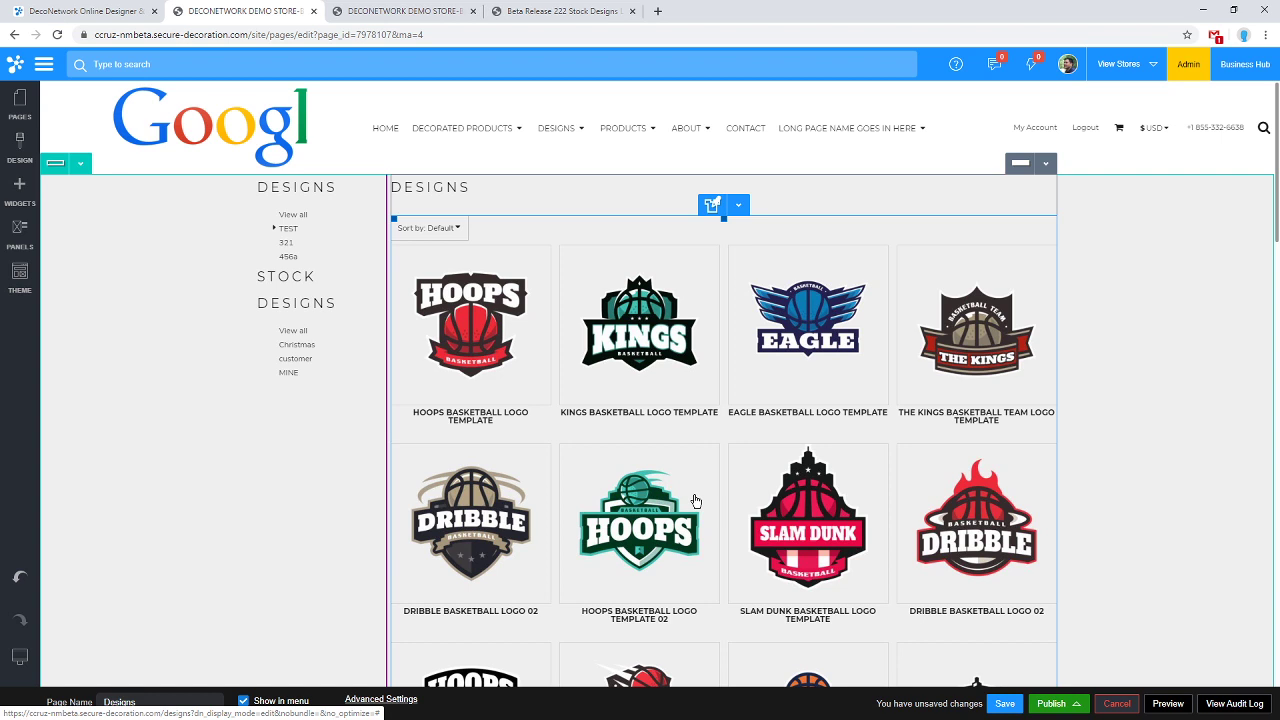
Compare image types, Deconetwork Template for stock versus Vector for store designs, ending on Stock Designs.
{"action": "left_click", "coordinate": [401, 8]}
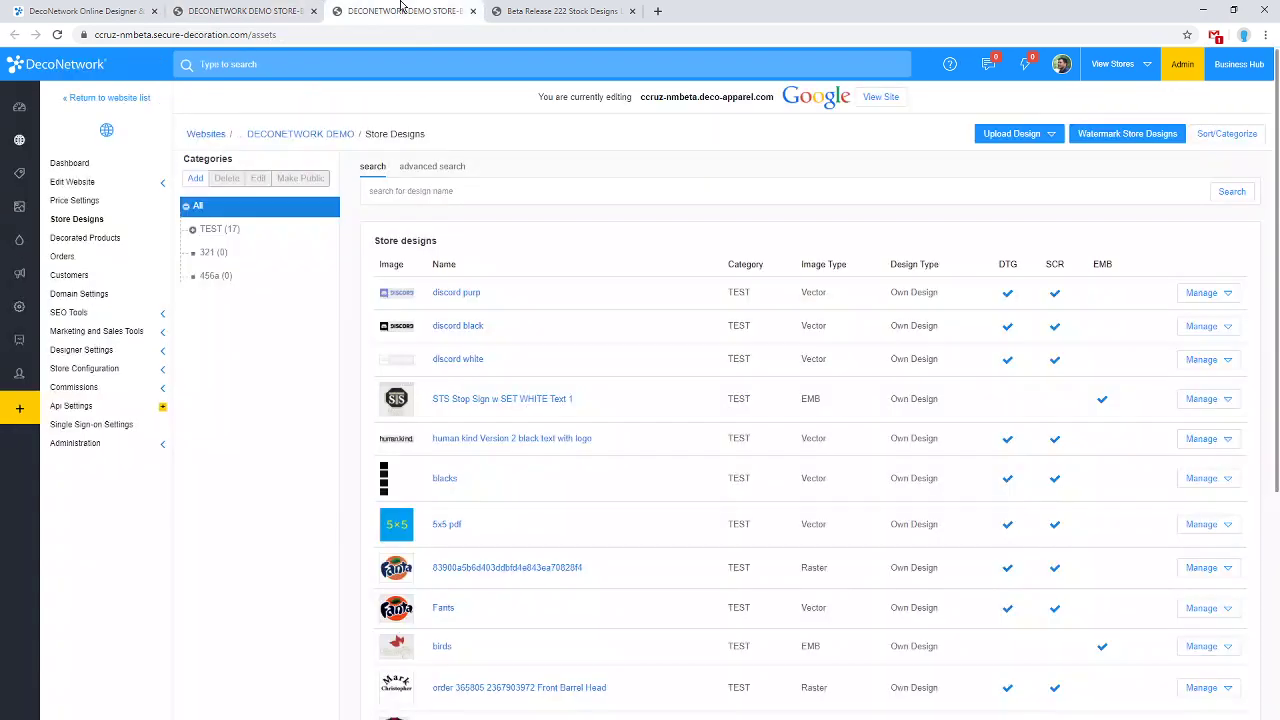
{"action": "left_click", "coordinate": [493, 6]}
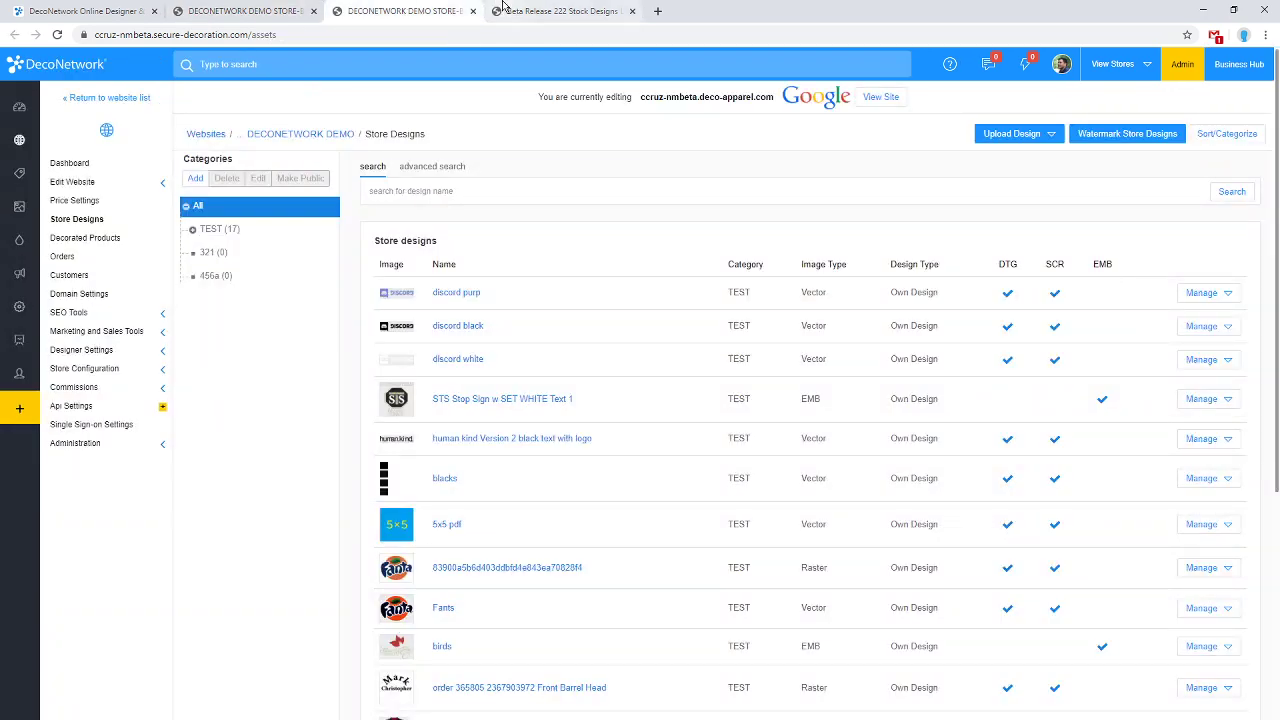
{"action": "left_click_drag", "start_coordinate": [760, 276], "coordinate": [818, 279]}
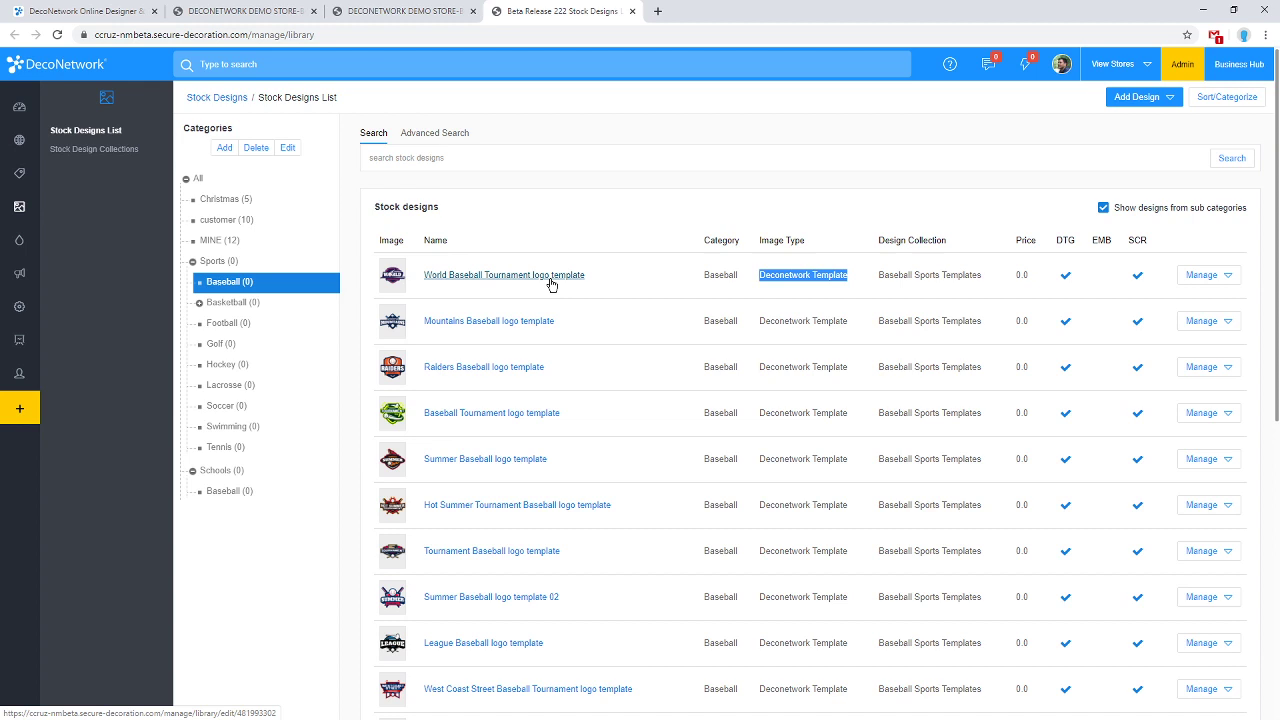
{"action": "left_click", "coordinate": [834, 284]}
{"action": "double_click", "coordinate": [836, 274]}
{"action": "key", "text": "ctrl+shift+Tab"}
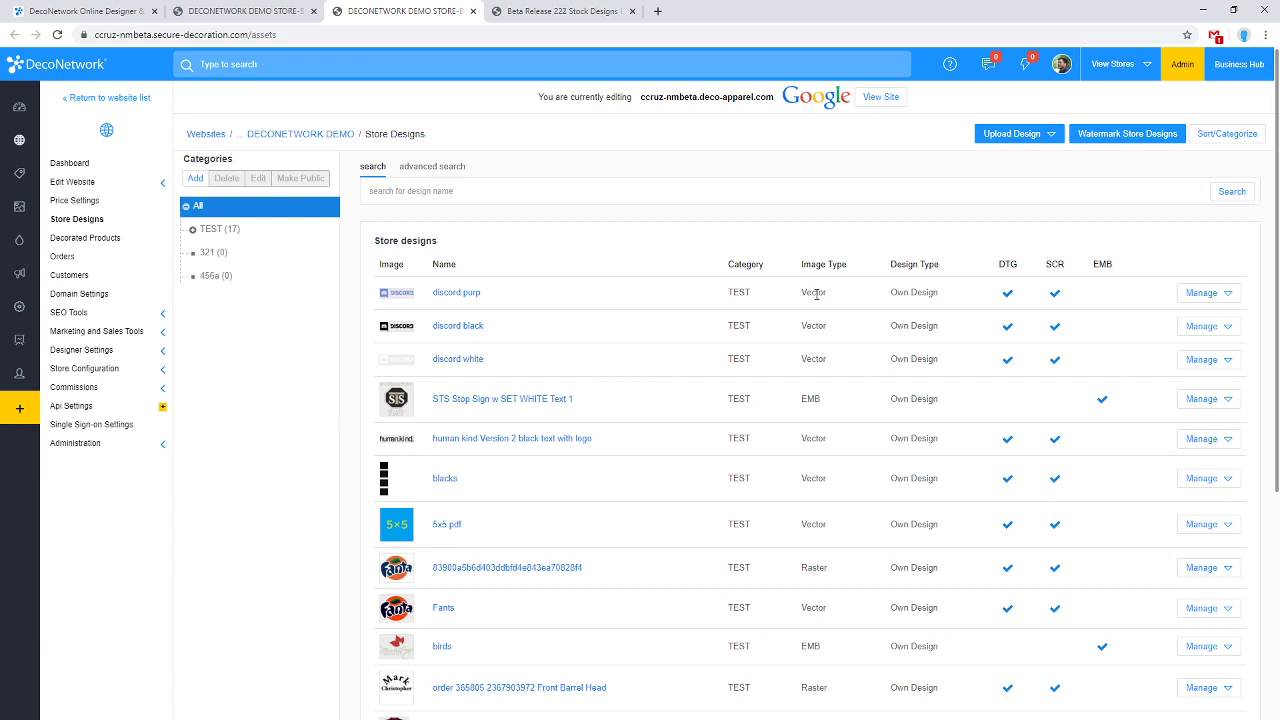
{"action": "double_click", "coordinate": [817, 294]}
{"action": "left_click_drag", "start_coordinate": [817, 294], "coordinate": [827, 358]}
{"action": "left_click", "coordinate": [826, 358]}
{"action": "scroll", "coordinate": [818, 372], "scroll_direction": "down", "scroll_amount": 1}
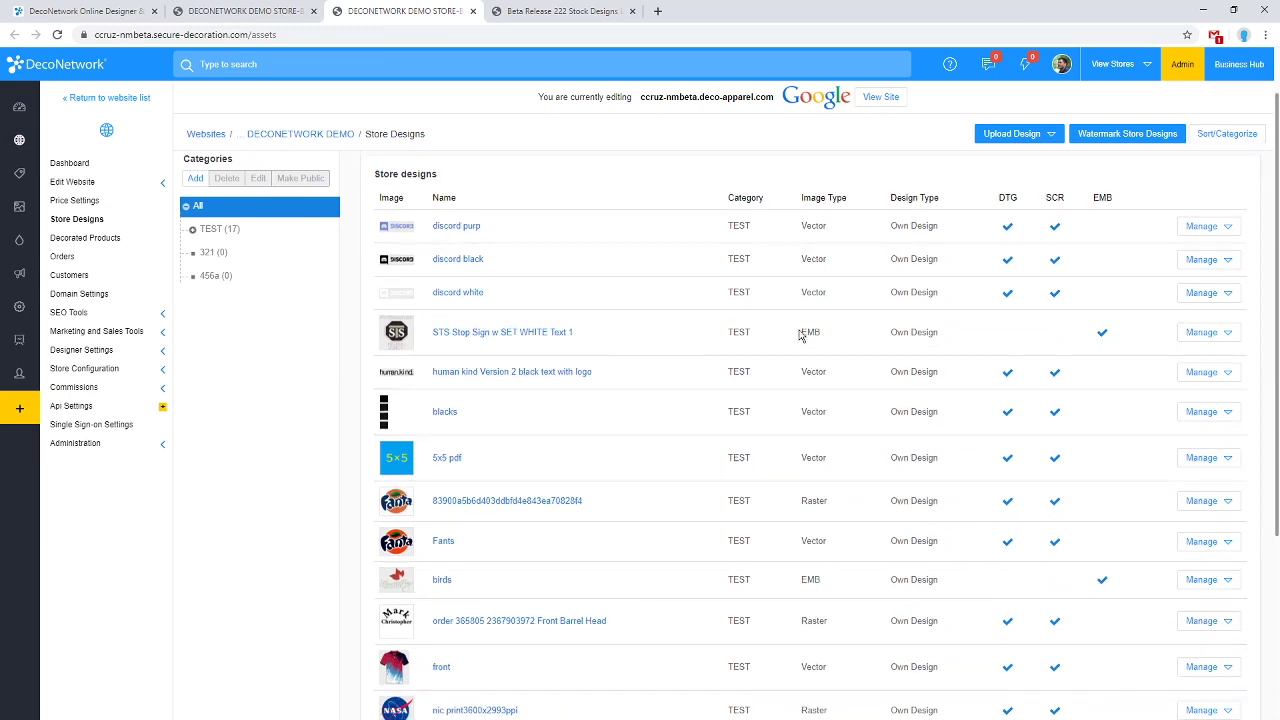
{"action": "left_click", "coordinate": [566, 11]}
{"action": "triple_click", "coordinate": [828, 274]}
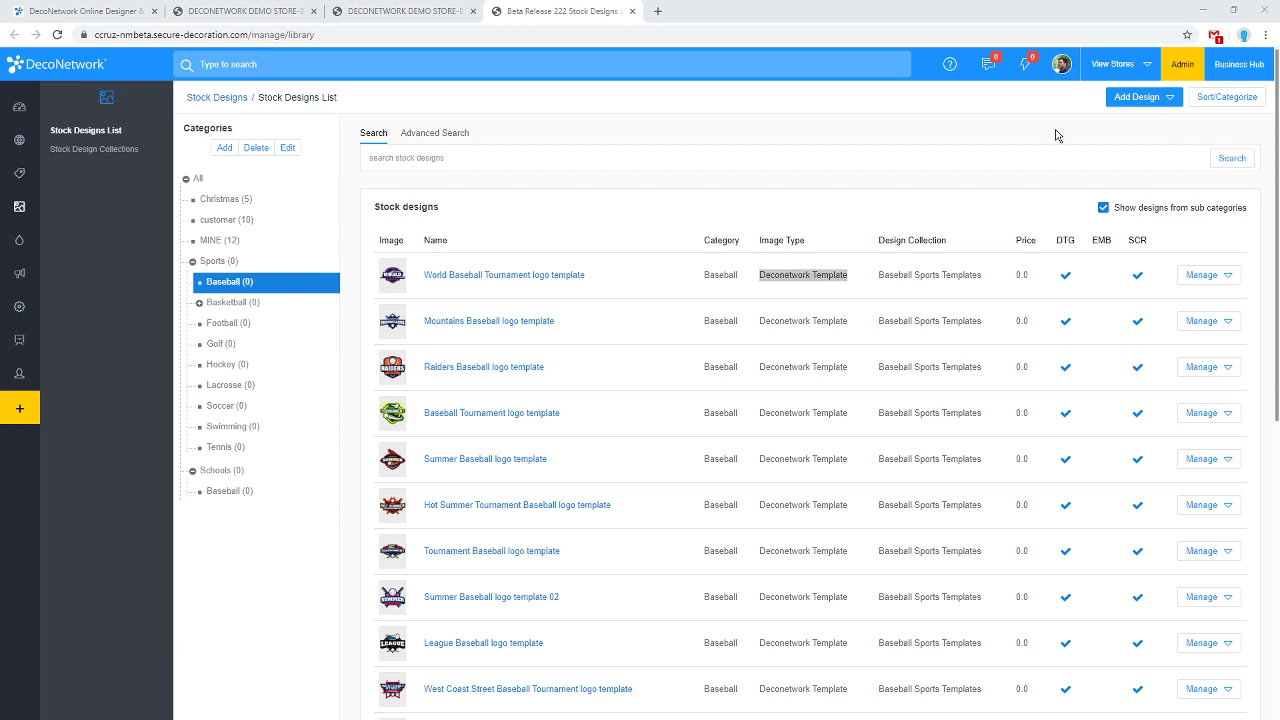
Open the demo store's Website Pages editor and show its theme gallery.
{"action": "left_click", "coordinate": [30, 142]}
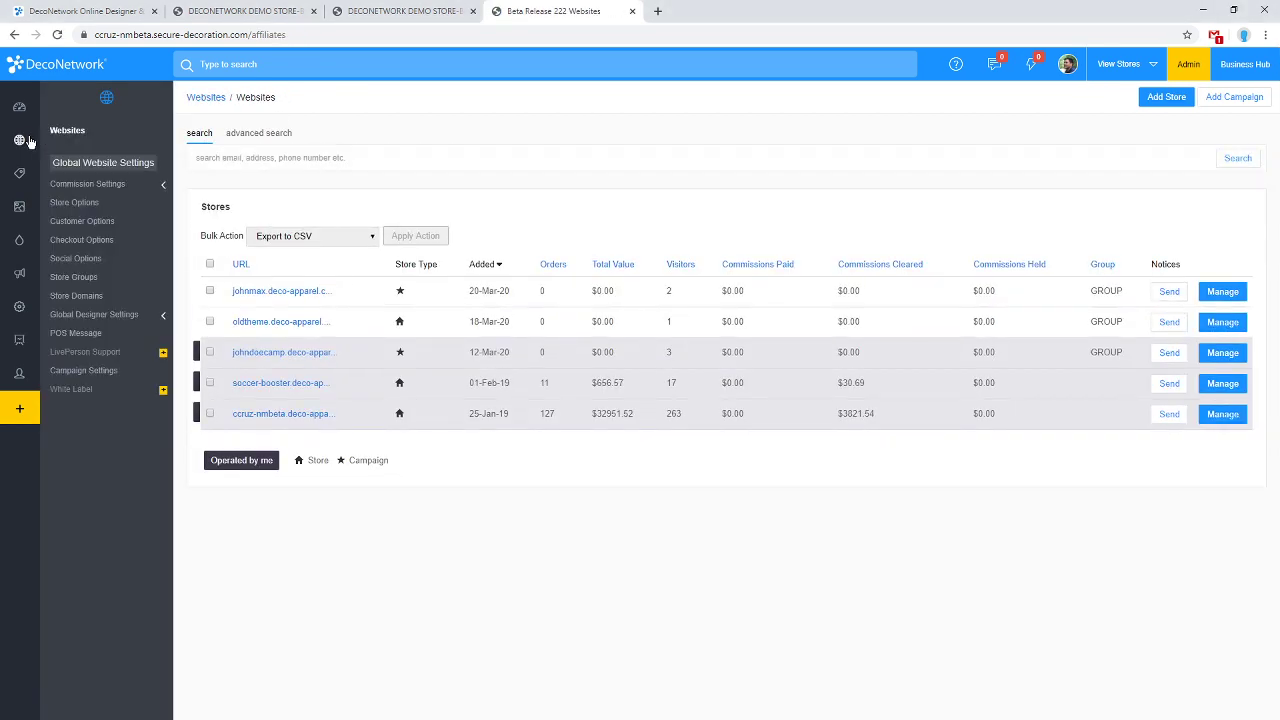
{"action": "left_click", "coordinate": [283, 415]}
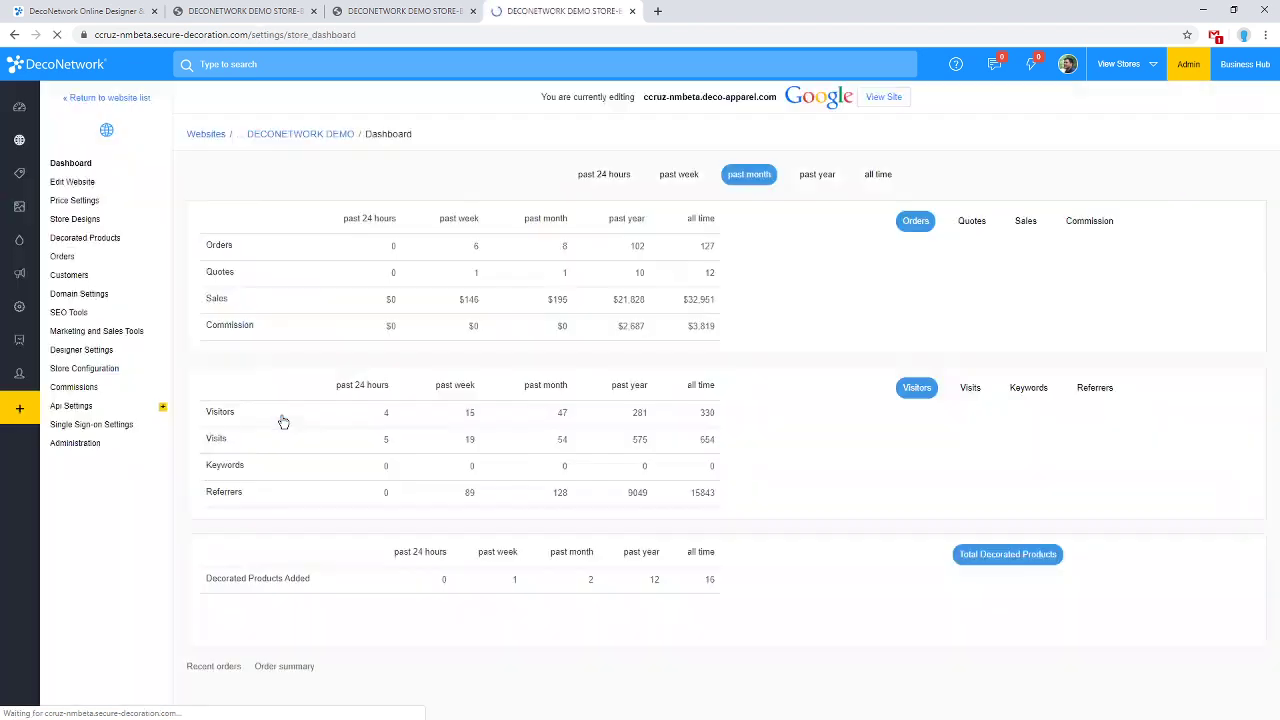
{"action": "left_click", "coordinate": [100, 186]}
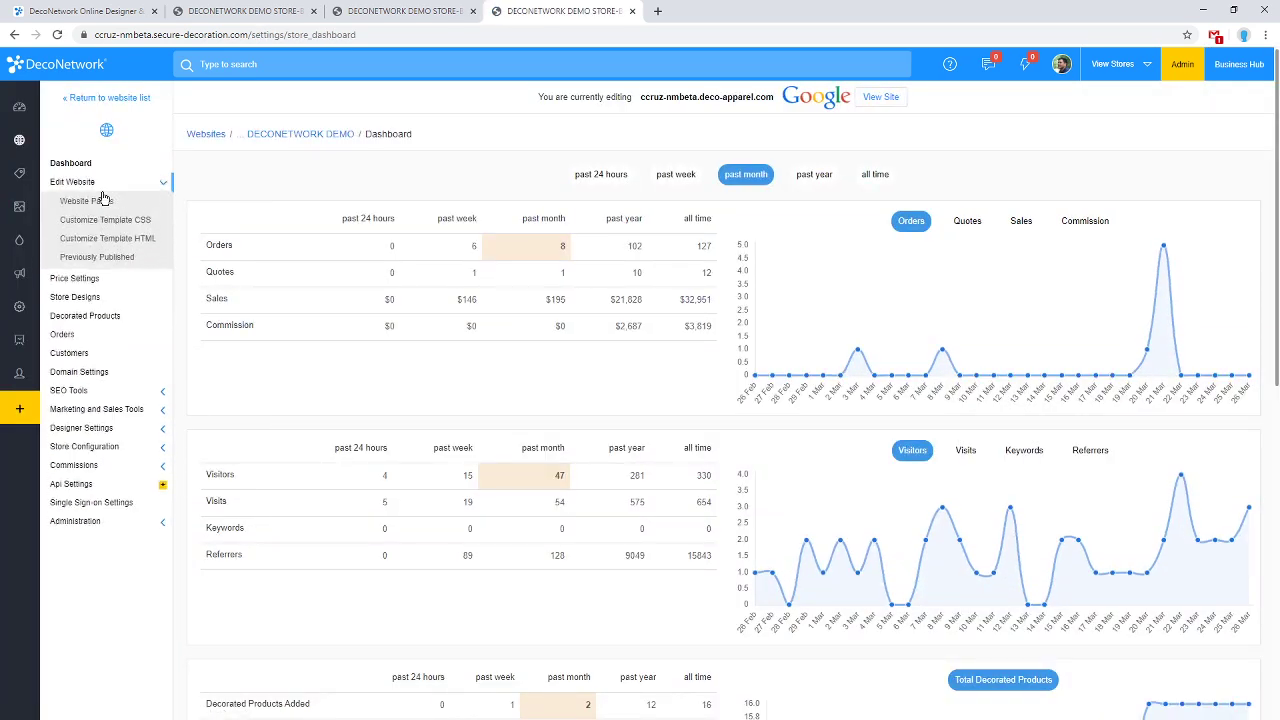
{"action": "left_click", "coordinate": [106, 205]}
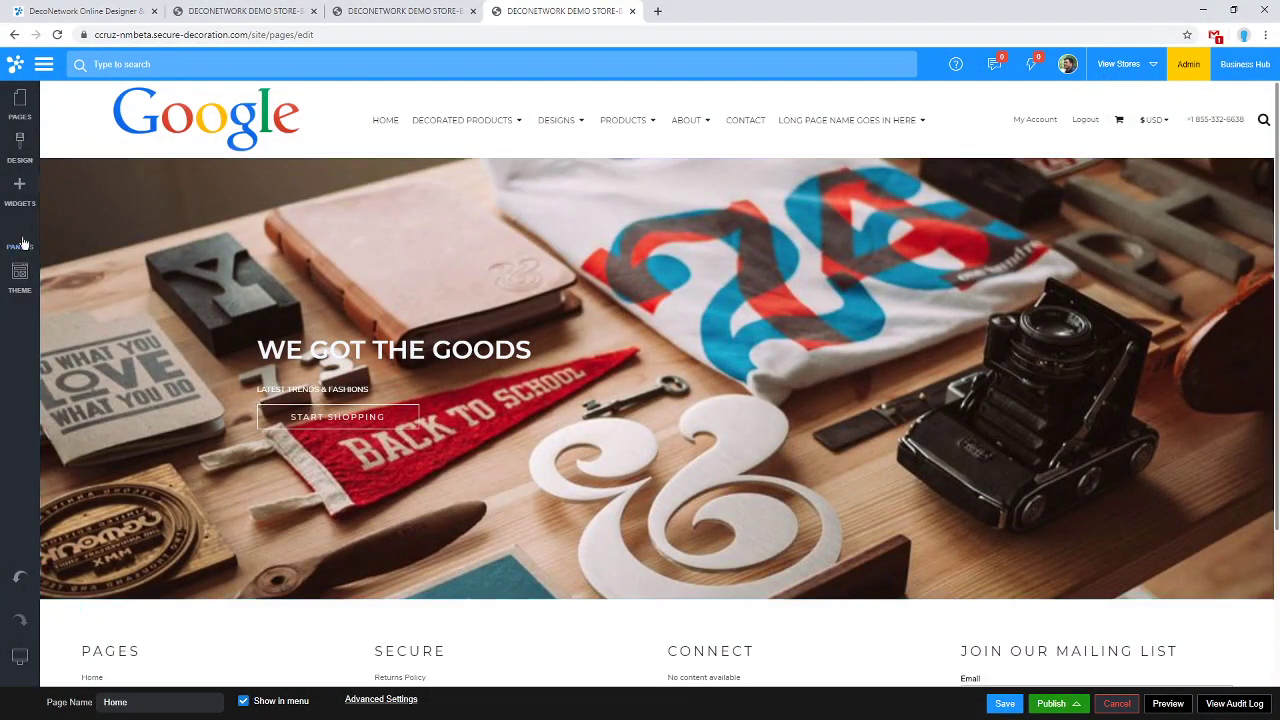
{"action": "left_click", "coordinate": [22, 286]}
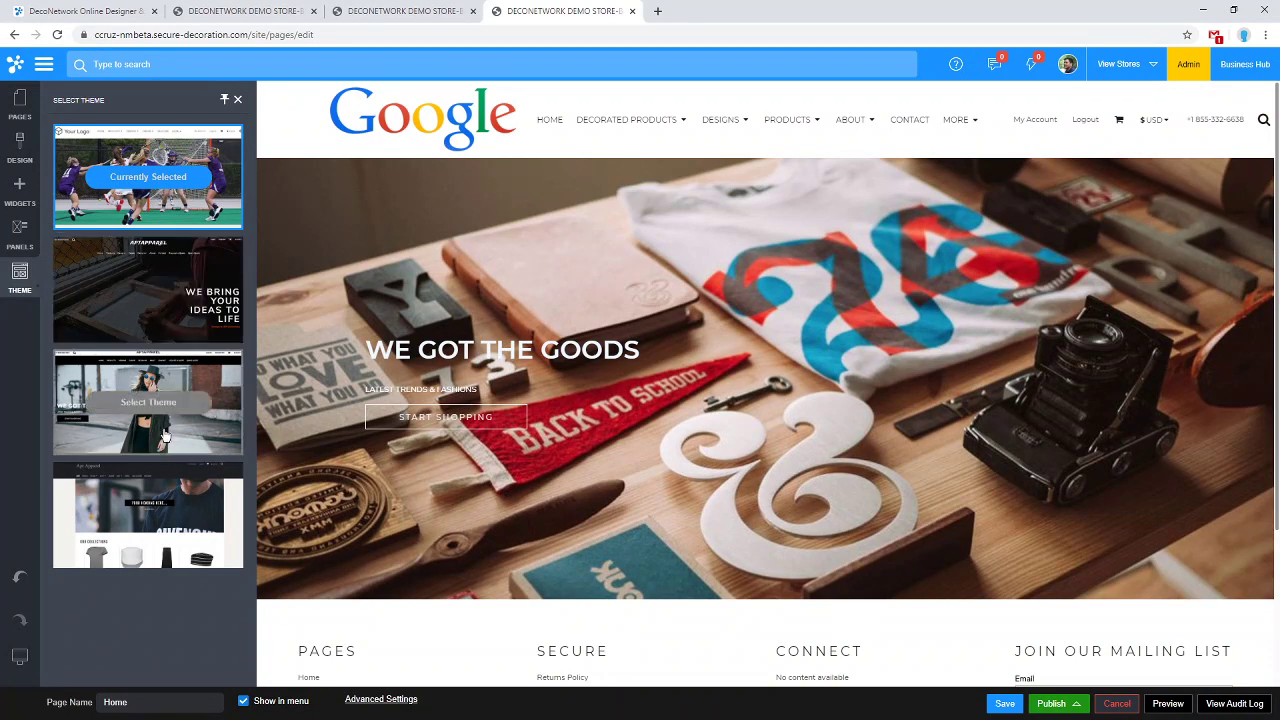
Apply the Fashion theme to the store with Reset Pages ticked.
{"action": "left_click", "coordinate": [159, 402]}
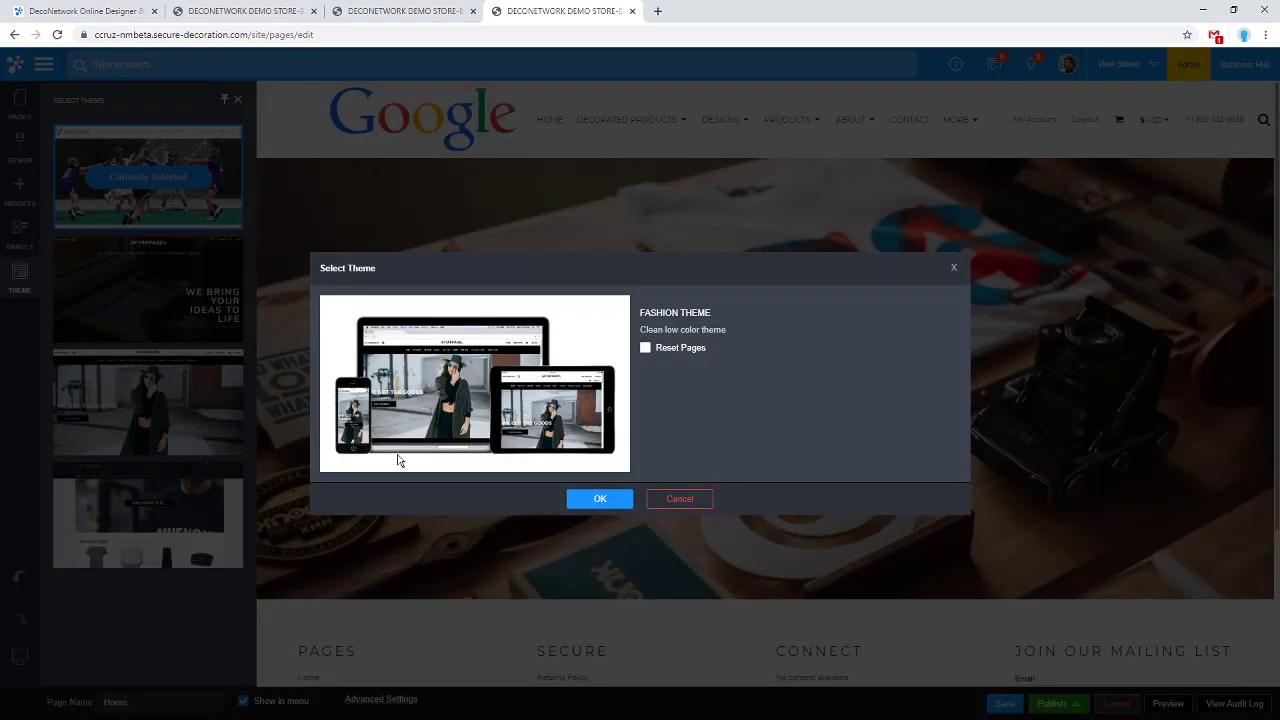
{"action": "left_click", "coordinate": [673, 352]}
{"action": "left_click", "coordinate": [588, 498]}
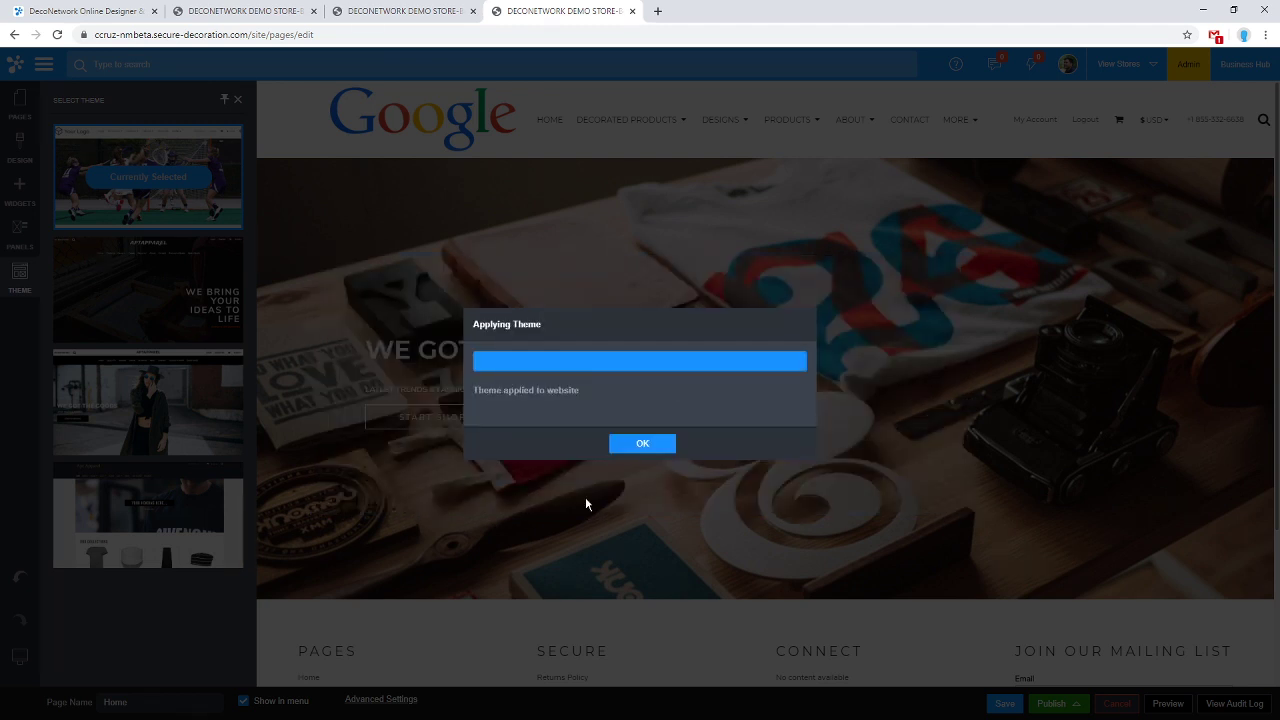
{"action": "left_click", "coordinate": [644, 446]}
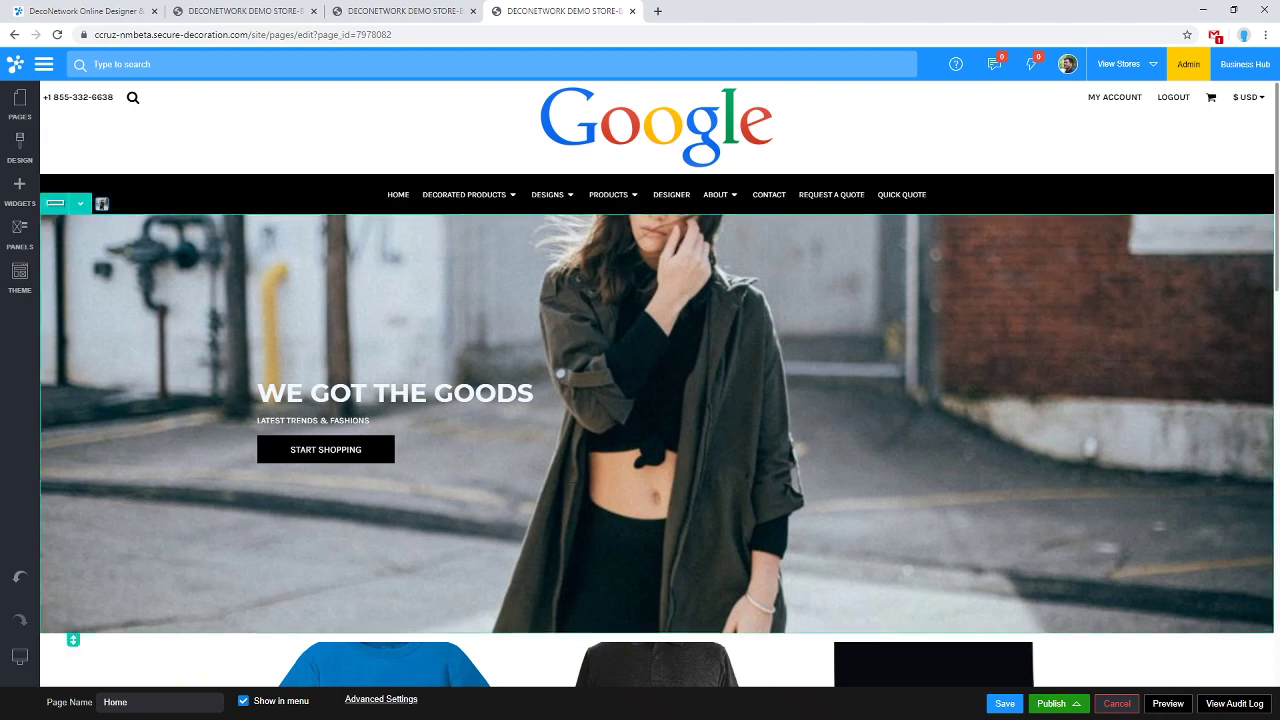
{"action": "left_click", "coordinate": [532, 418]}
{"action": "scroll", "coordinate": [601, 270], "scroll_direction": "down", "scroll_amount": 2}
{"action": "scroll", "coordinate": [601, 268], "scroll_direction": "down", "scroll_amount": 9}
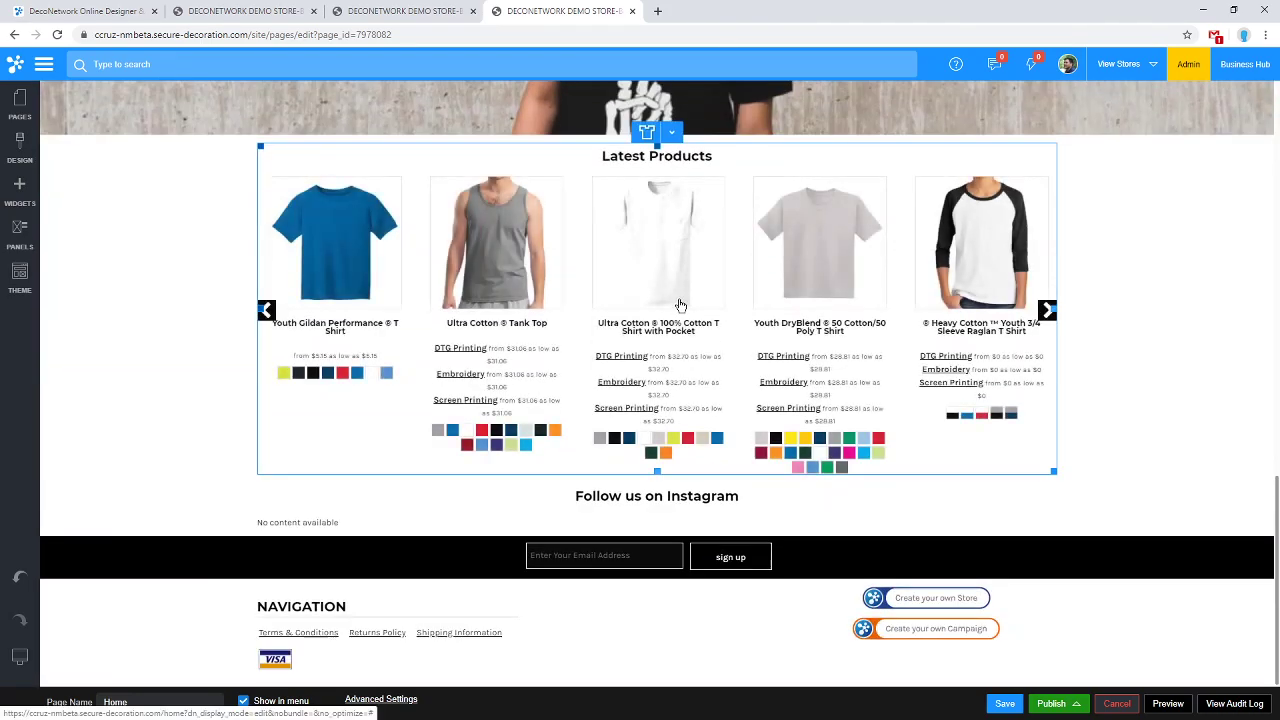
{"action": "scroll", "coordinate": [679, 300], "scroll_direction": "up", "scroll_amount": 12}
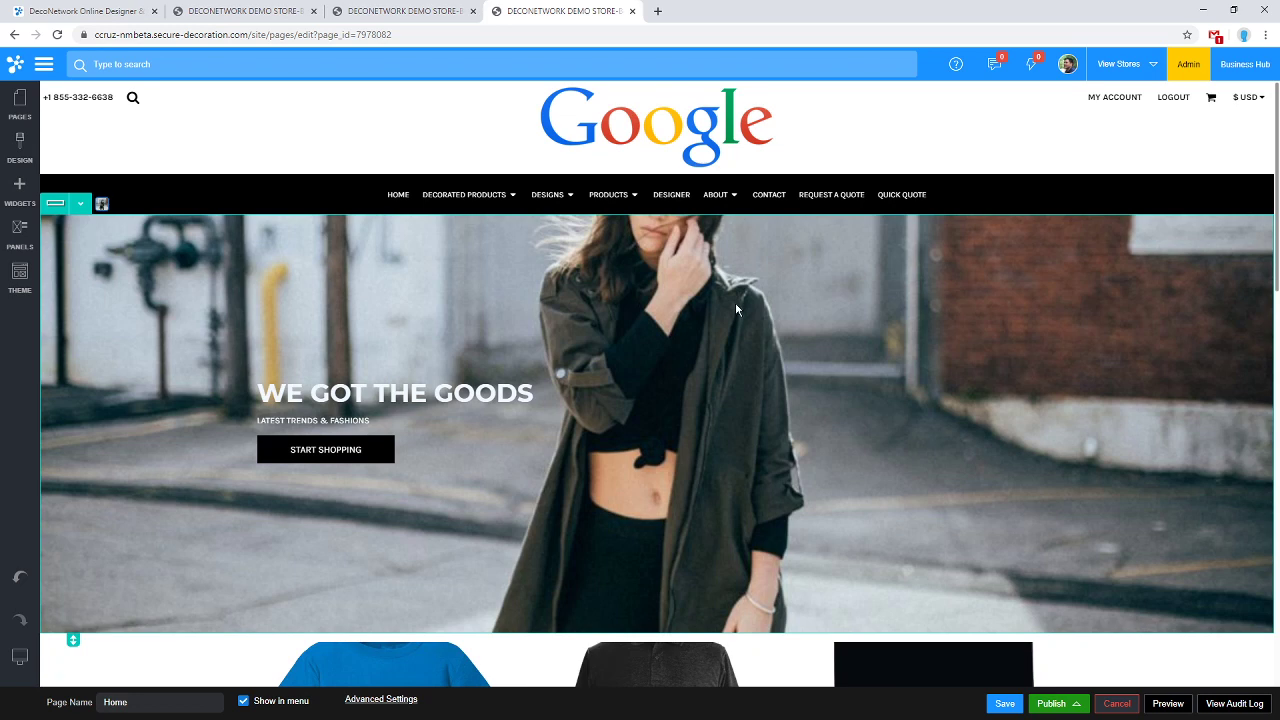
{"action": "scroll", "coordinate": [735, 302], "scroll_direction": "down", "scroll_amount": 2}
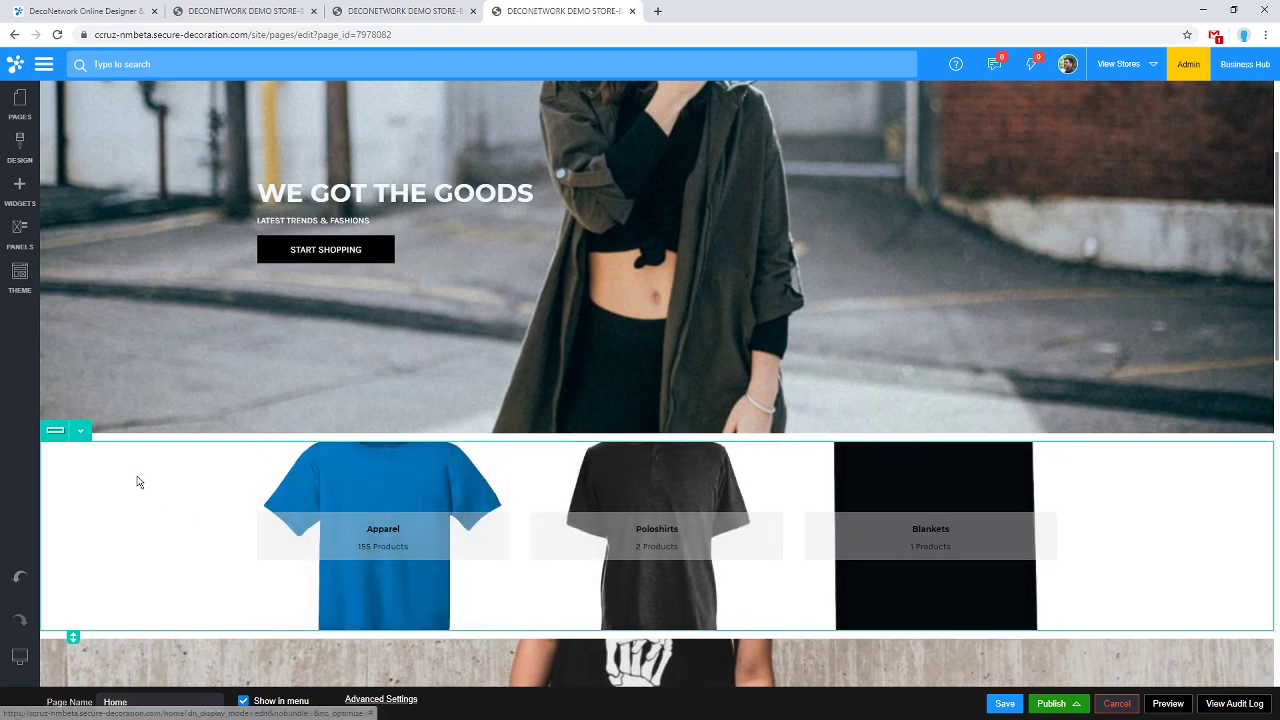
Delete the Apparel/Poloshirts/Blankets category row from the Home page.
{"action": "left_click", "coordinate": [86, 434]}
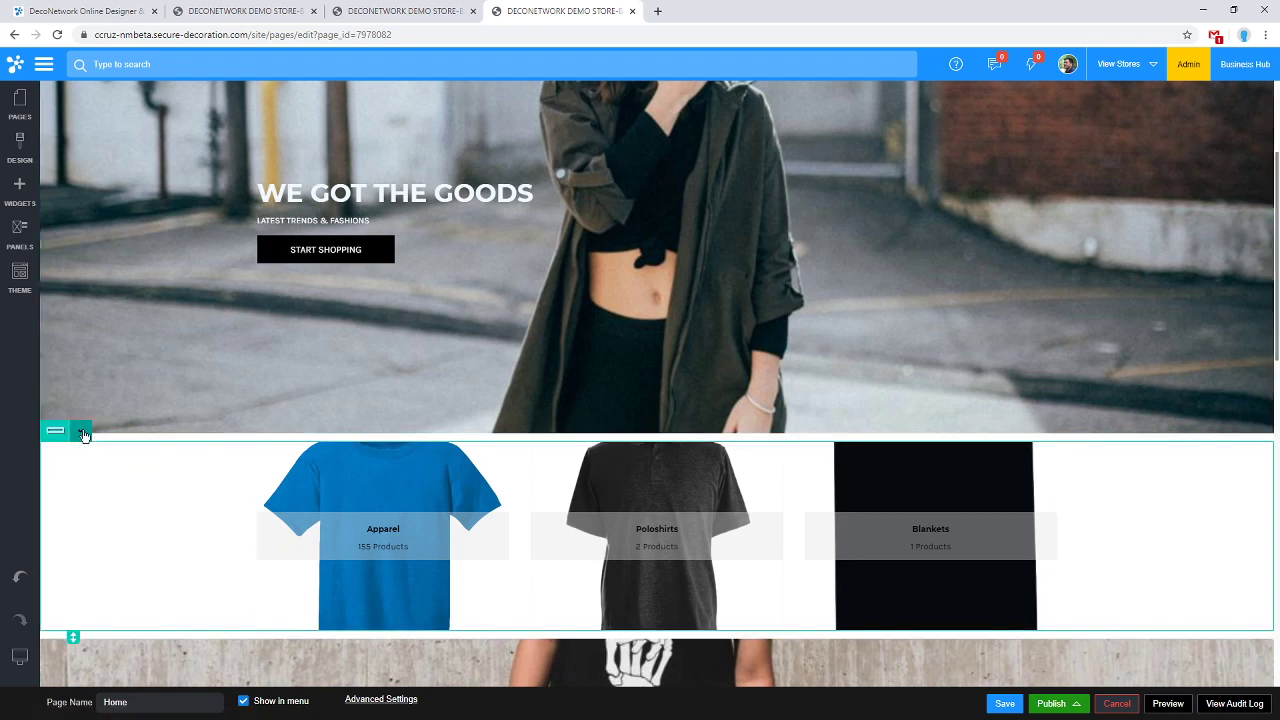
{"action": "left_click", "coordinate": [84, 434]}
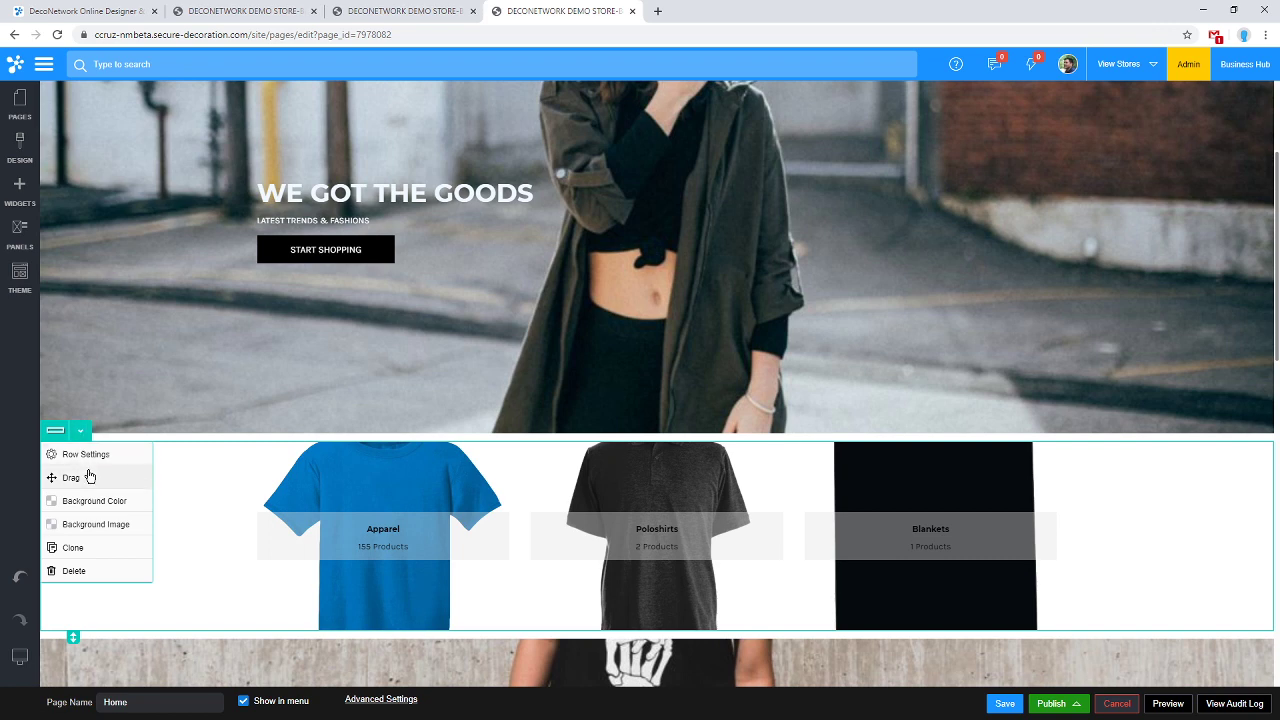
{"action": "left_click", "coordinate": [97, 569]}
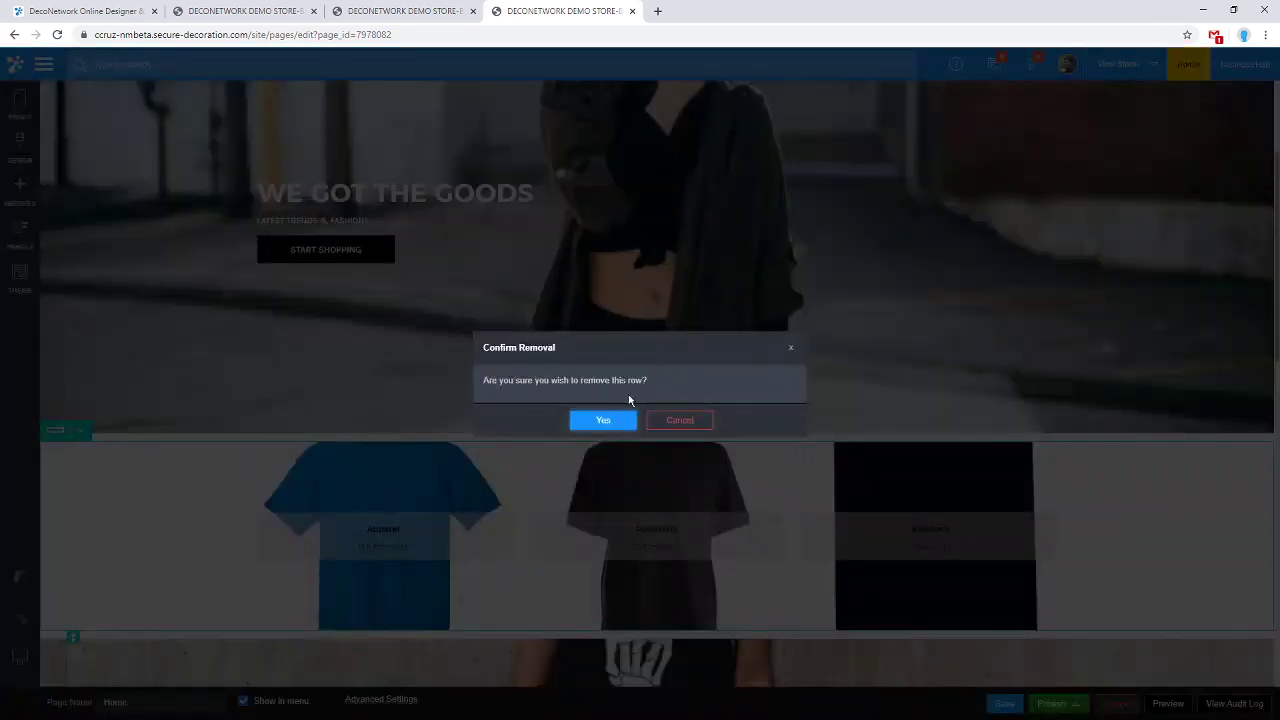
{"action": "left_click", "coordinate": [603, 420]}
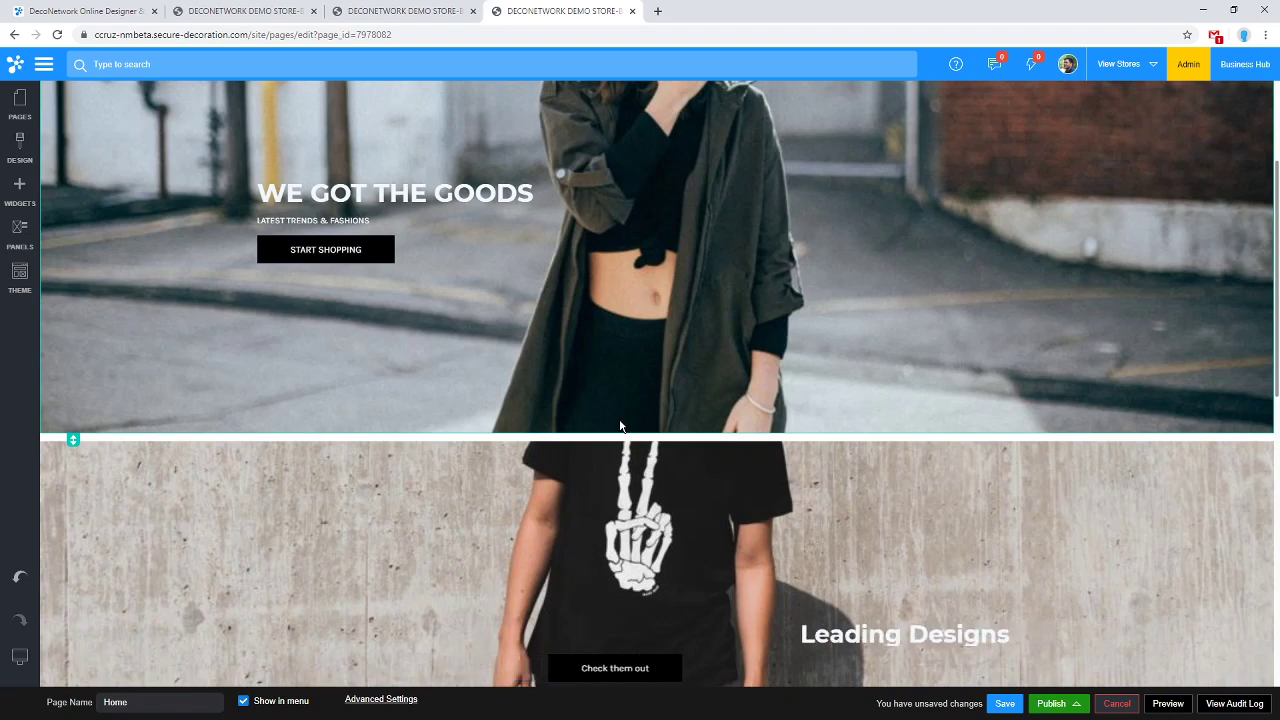
{"action": "scroll", "coordinate": [531, 443], "scroll_direction": "down", "scroll_amount": 2}
{"action": "scroll", "coordinate": [421, 386], "scroll_direction": "up", "scroll_amount": 4}
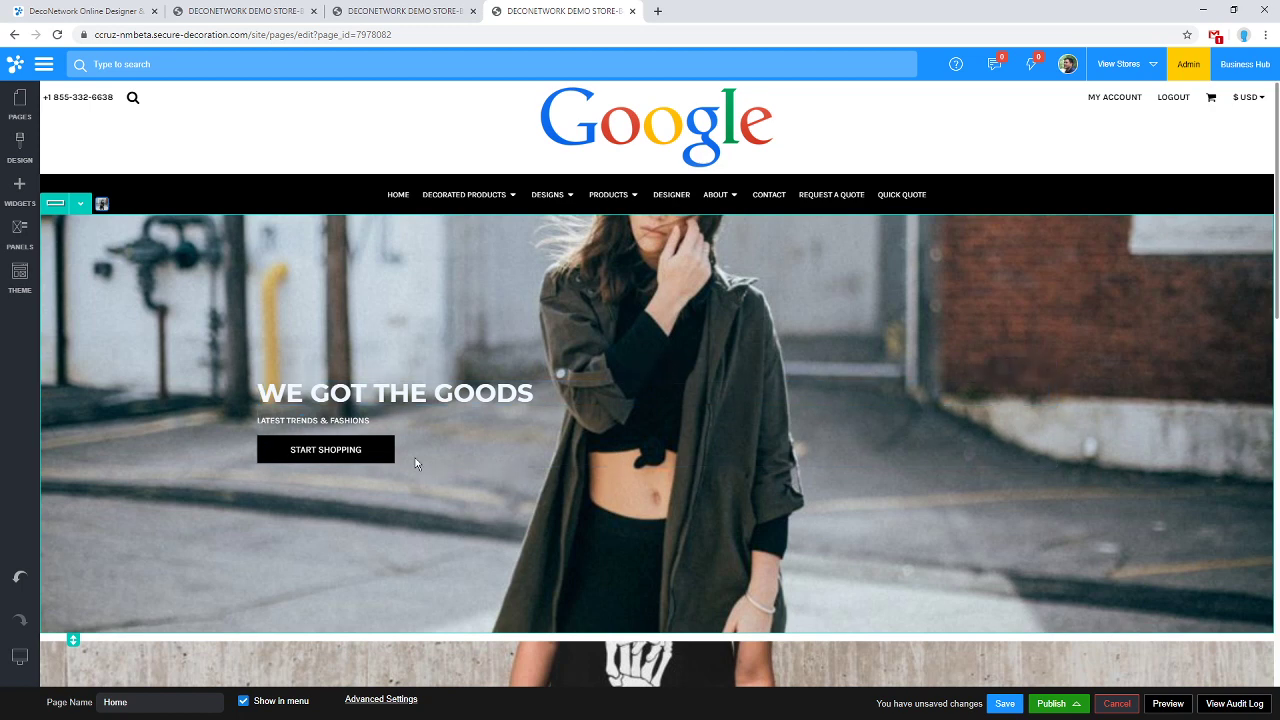
{"action": "scroll", "coordinate": [547, 373], "scroll_direction": "down", "scroll_amount": 5}
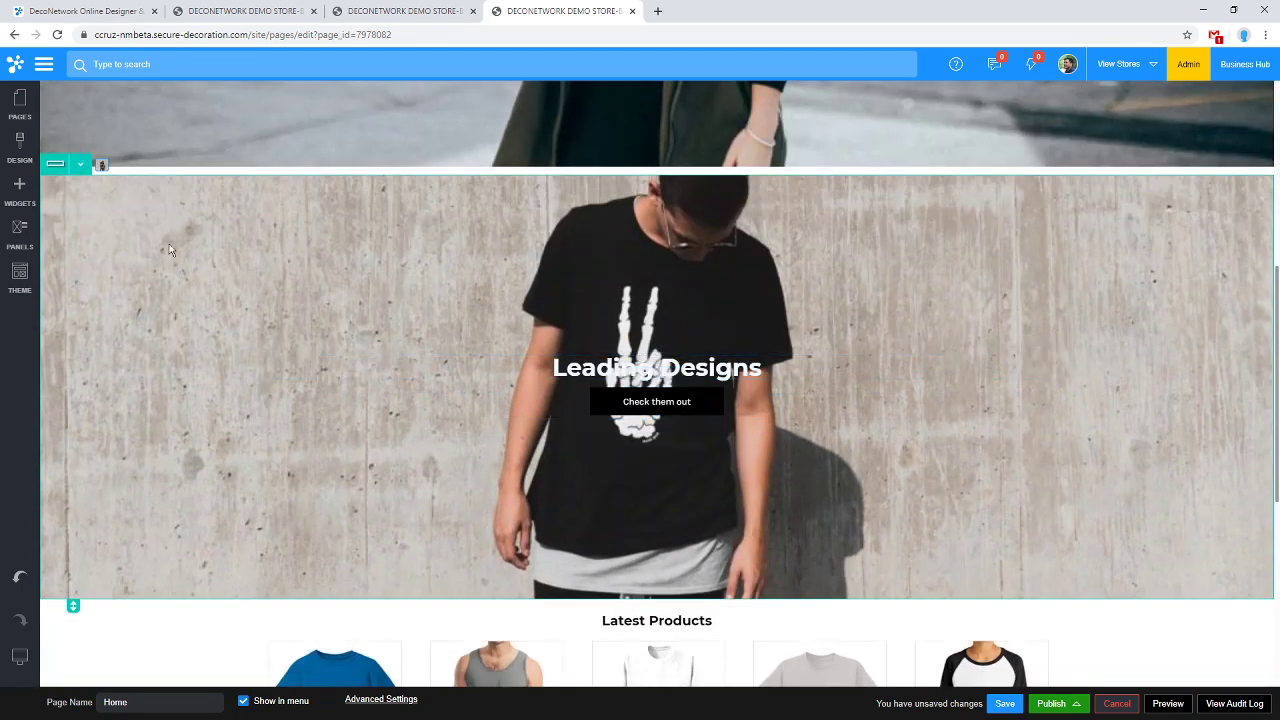
Delete the Leading Designs row so Latest Products follows the hero.
{"action": "left_click", "coordinate": [80, 164]}
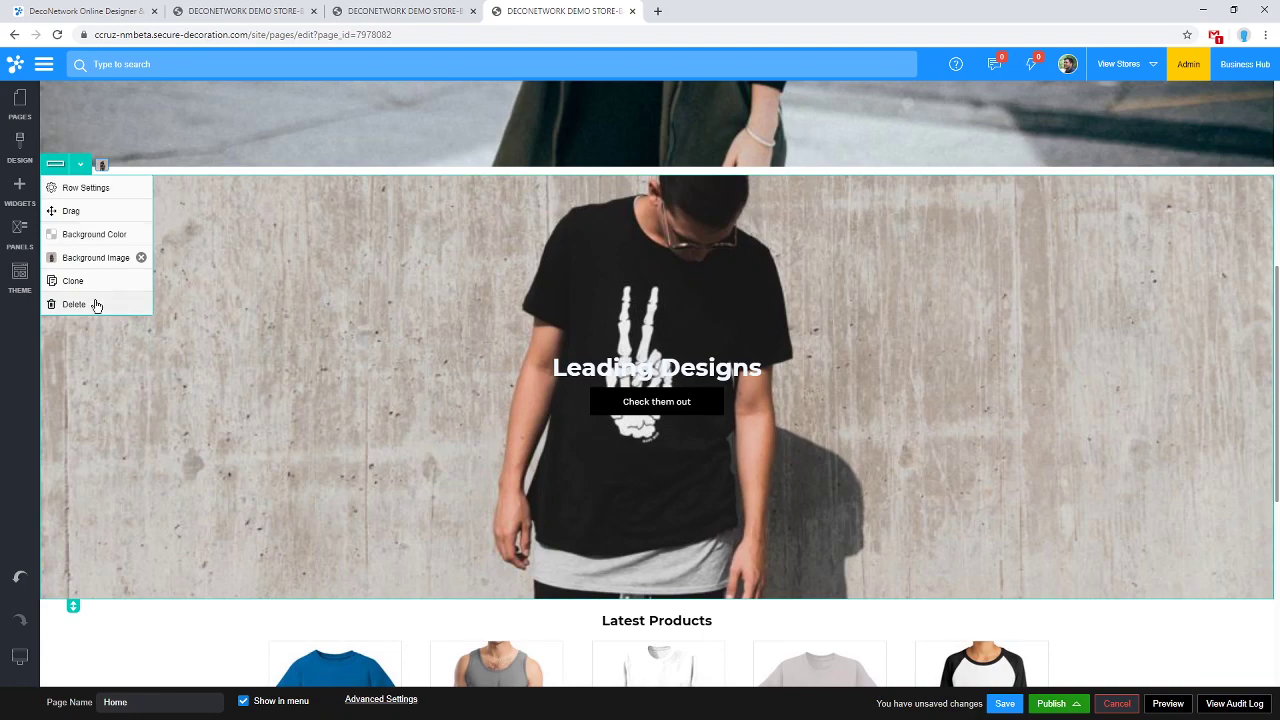
{"action": "left_click", "coordinate": [96, 305]}
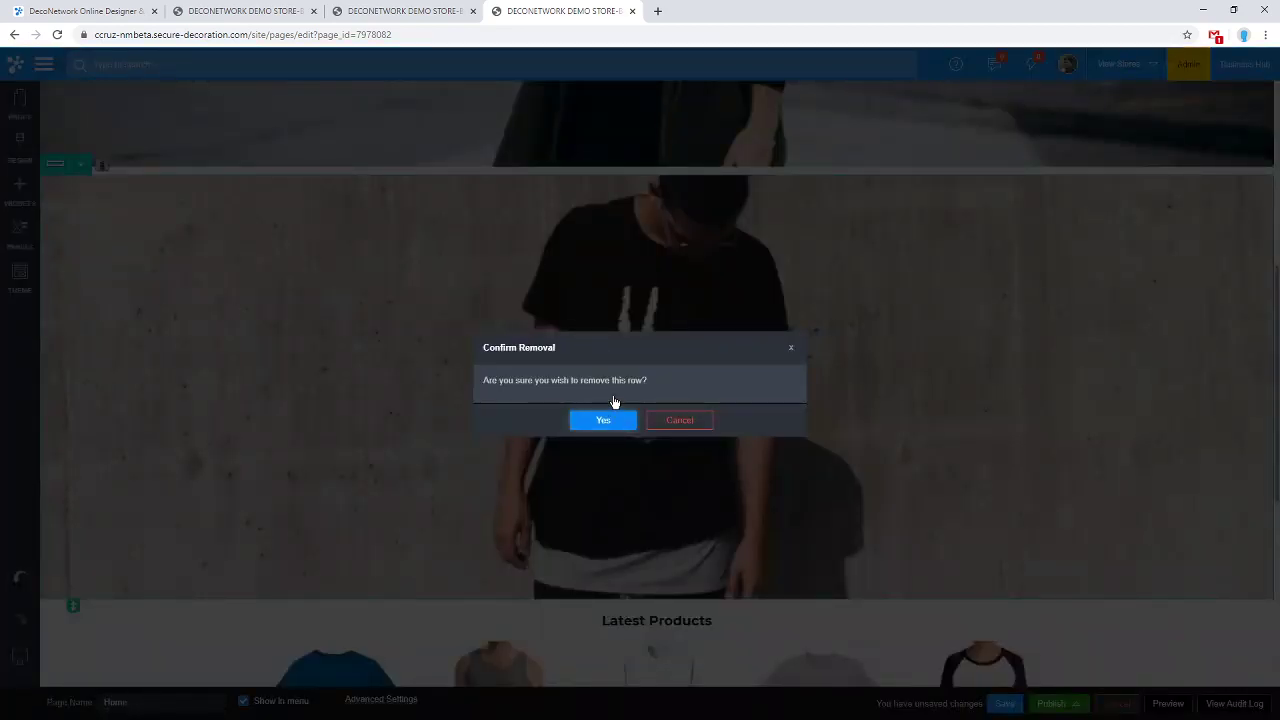
{"action": "left_click", "coordinate": [606, 419]}
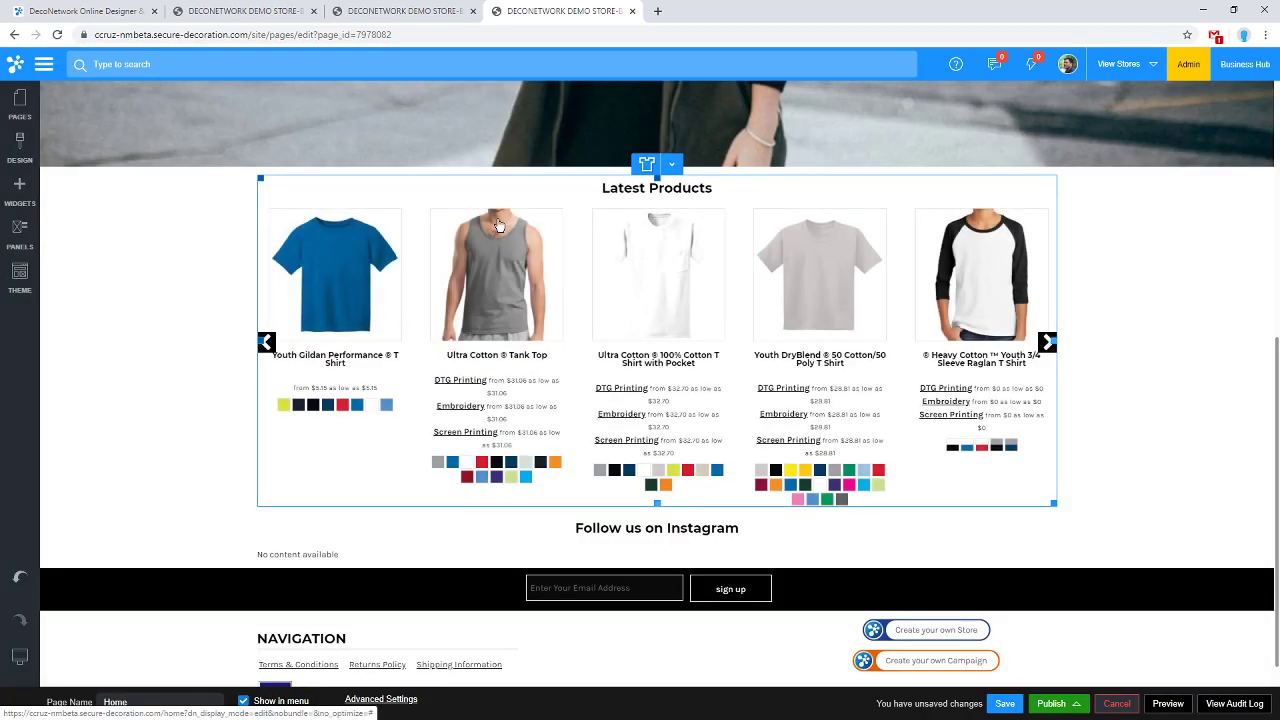
{"action": "scroll", "coordinate": [597, 223], "scroll_direction": "up", "scroll_amount": 2}
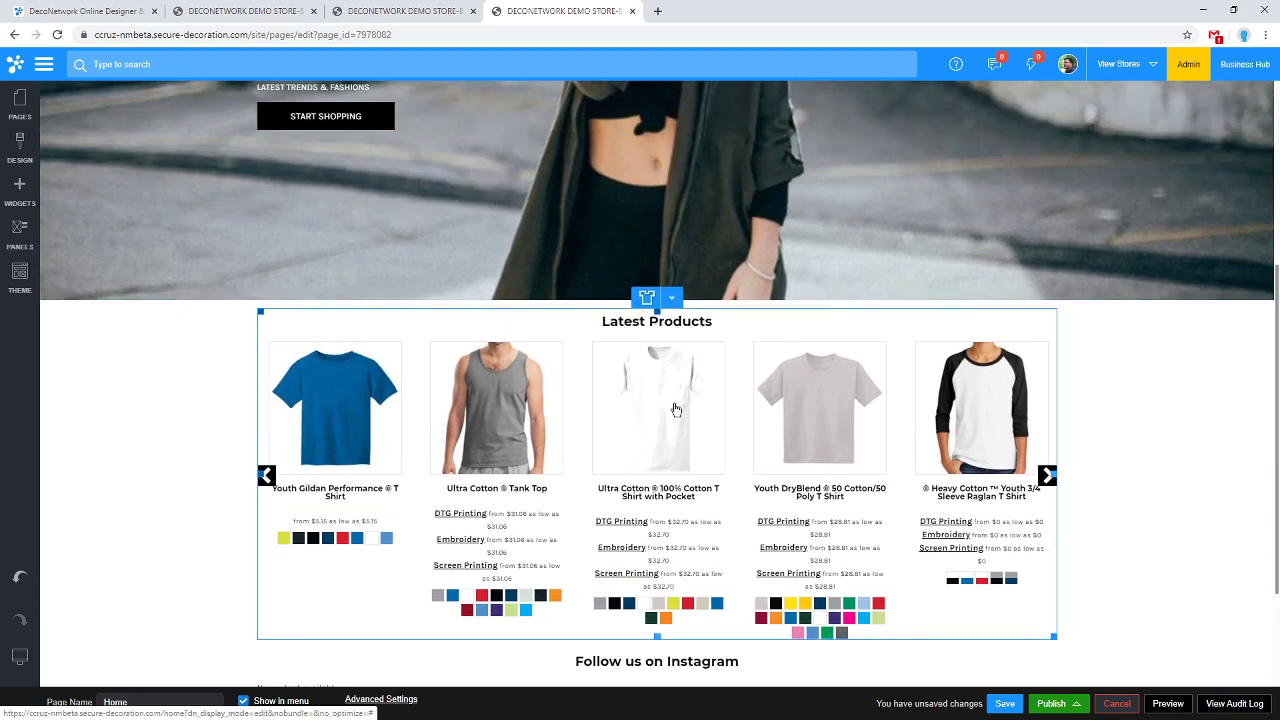
{"action": "scroll", "coordinate": [684, 412], "scroll_direction": "down", "scroll_amount": 1}
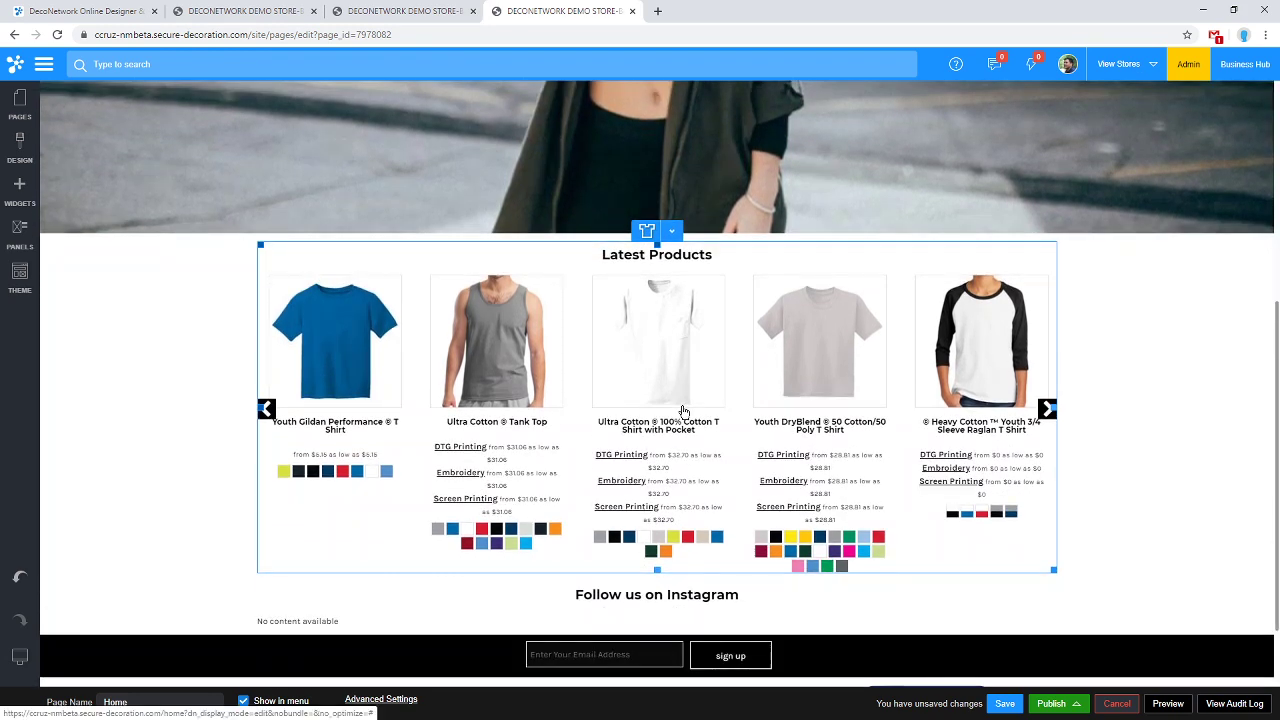
{"action": "scroll", "coordinate": [684, 410], "scroll_direction": "down", "scroll_amount": 2}
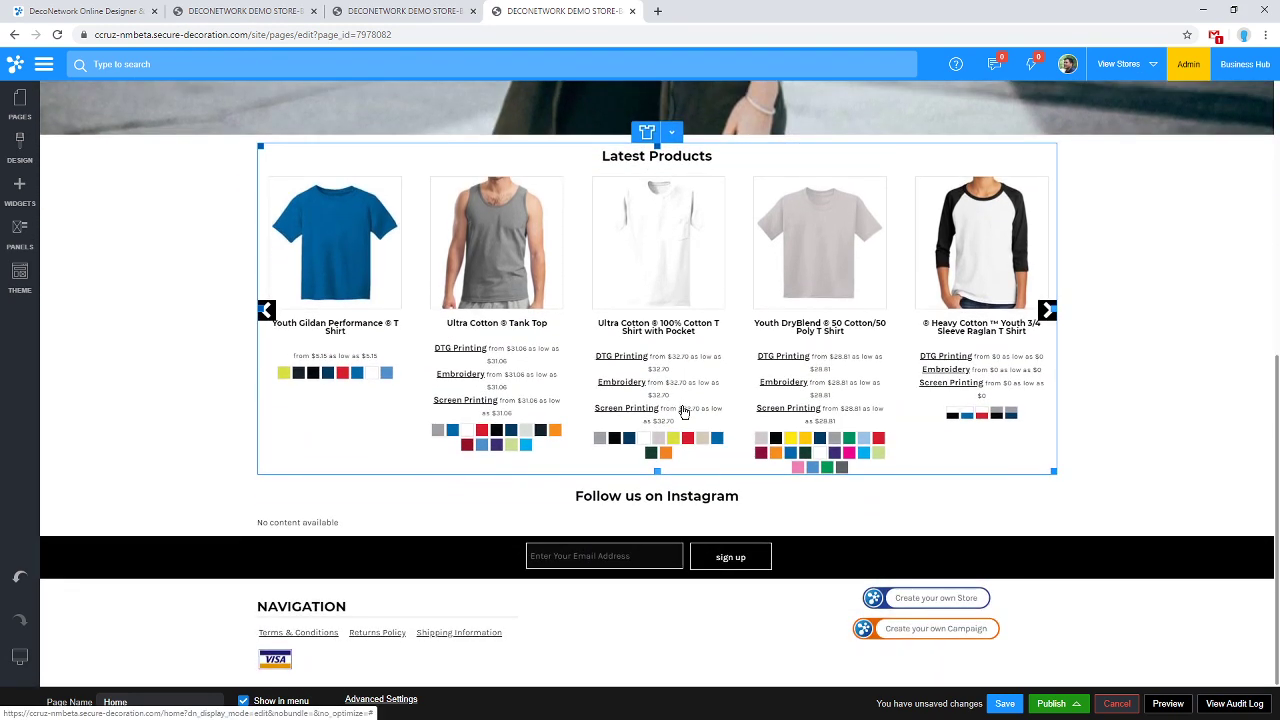
Open the Latest Products listing settings and move the window to the page's right side.
{"action": "left_click", "coordinate": [671, 133]}
{"action": "left_click", "coordinate": [681, 162]}
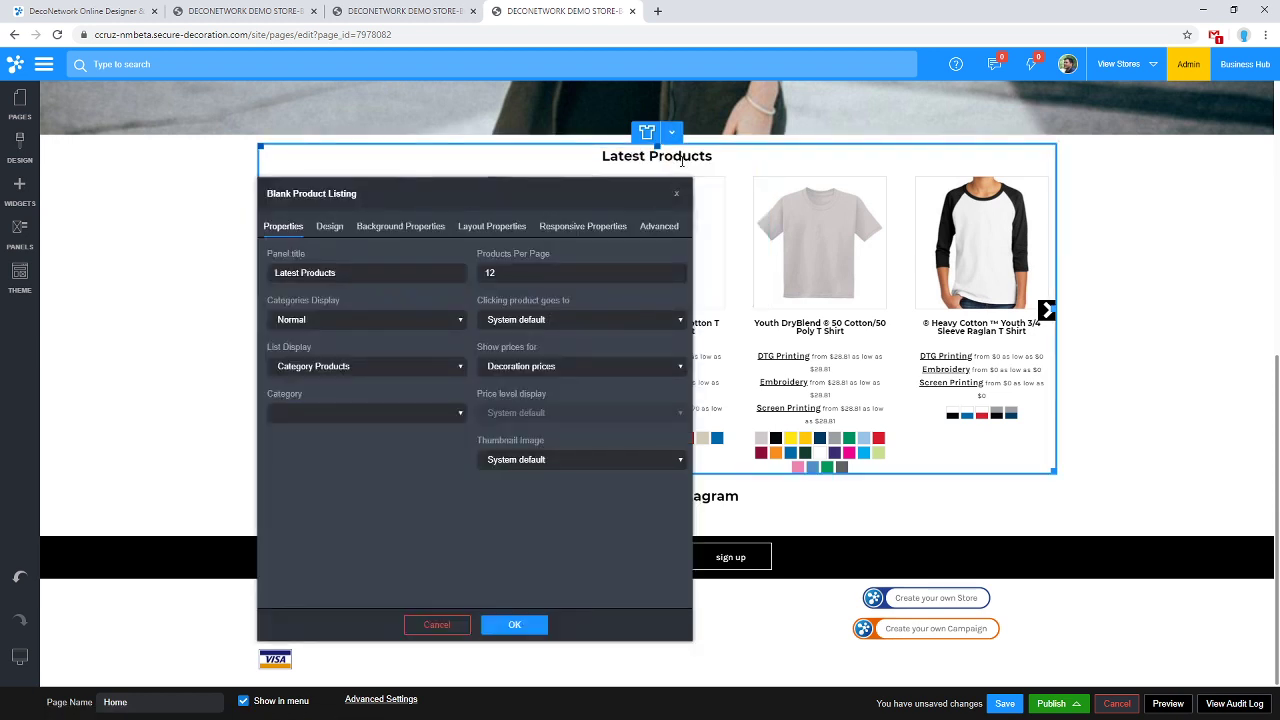
{"action": "left_click_drag", "start_coordinate": [662, 200], "coordinate": [417, 135]}
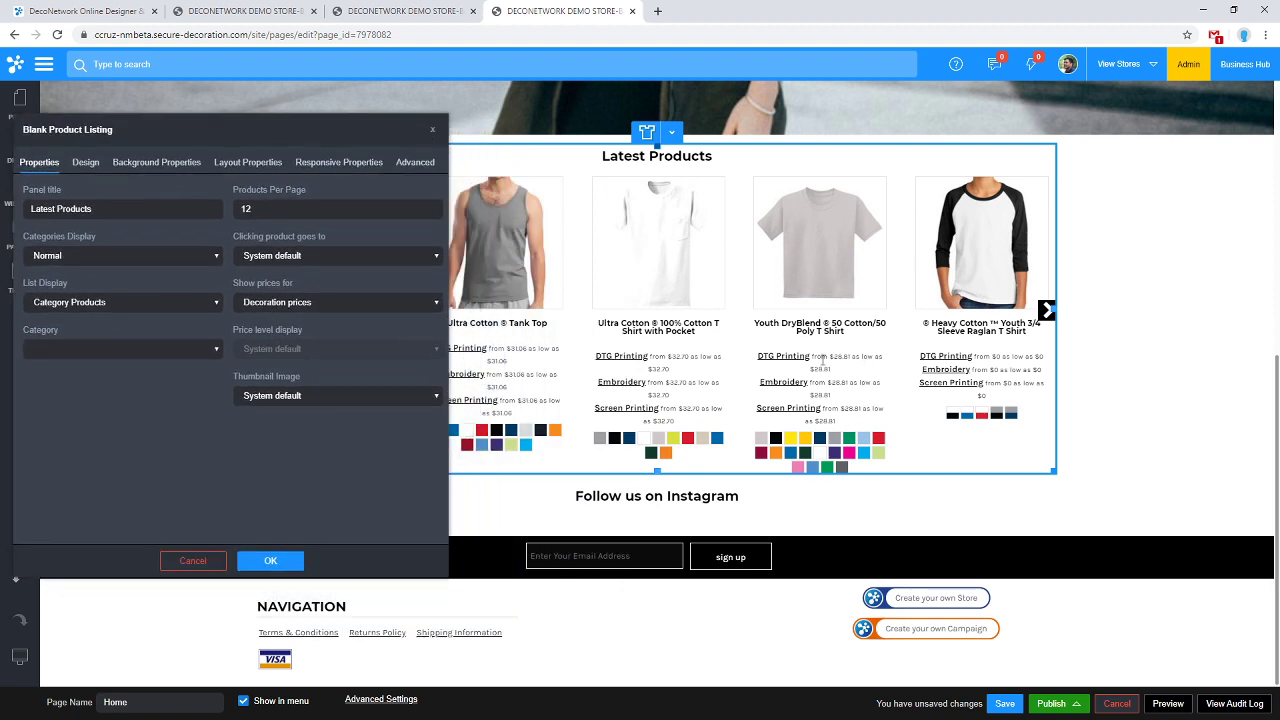
{"action": "left_click_drag", "start_coordinate": [269, 129], "coordinate": [1052, 93]}
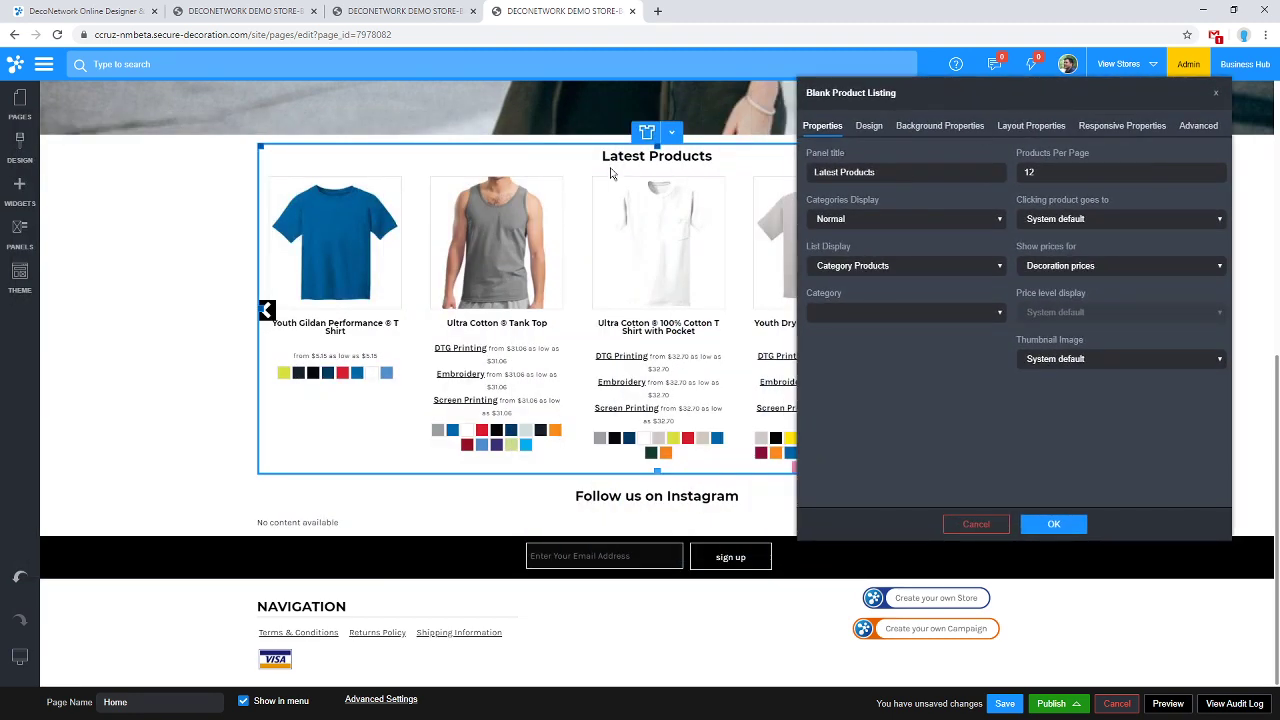
On the Design settings, set Product Prices and Product Colors to Don't Show and apply.
{"action": "left_click", "coordinate": [869, 130]}
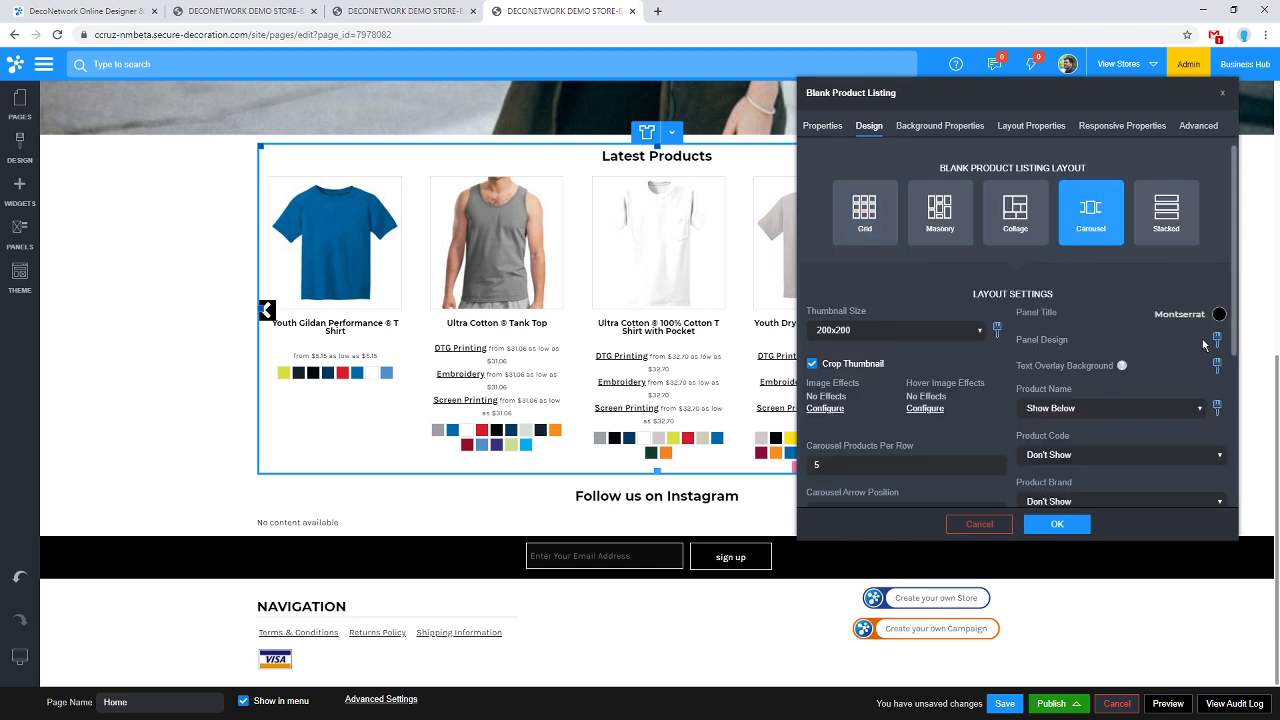
{"action": "scroll", "coordinate": [1200, 345], "scroll_direction": "down", "scroll_amount": 1}
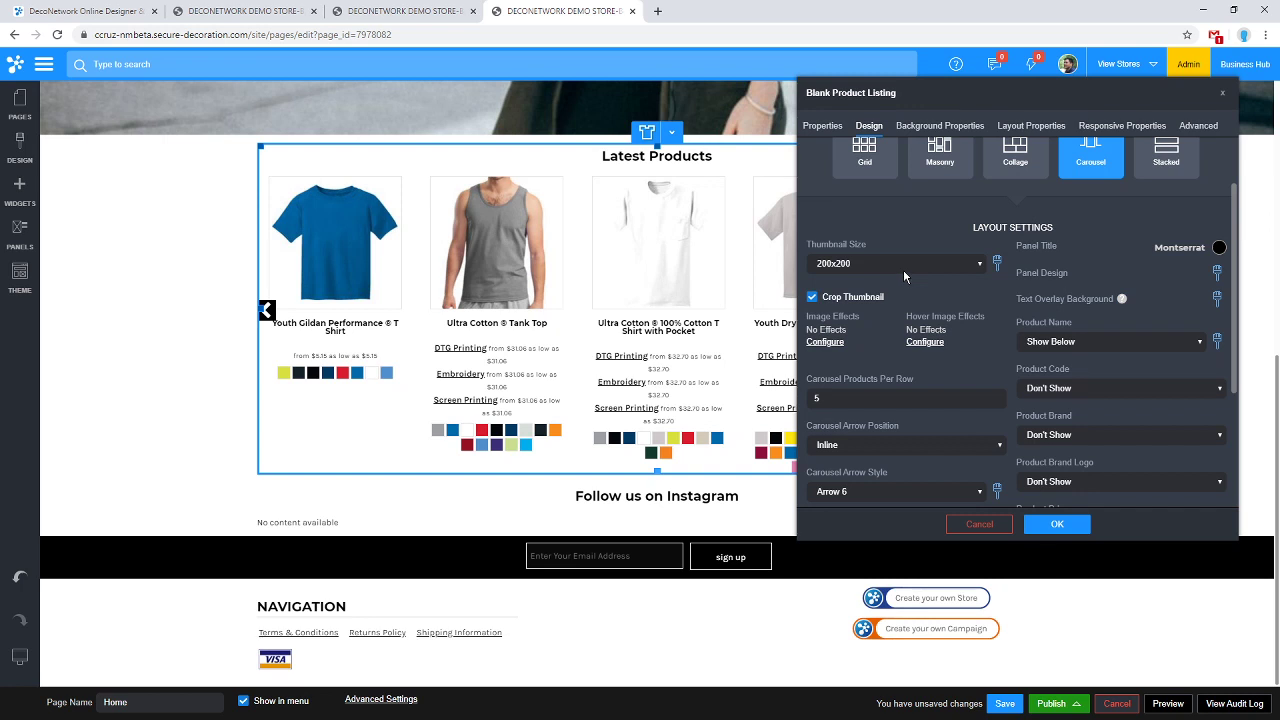
{"action": "scroll", "coordinate": [1124, 316], "scroll_direction": "down", "scroll_amount": 1}
{"action": "scroll", "coordinate": [1122, 317], "scroll_direction": "down", "scroll_amount": 1}
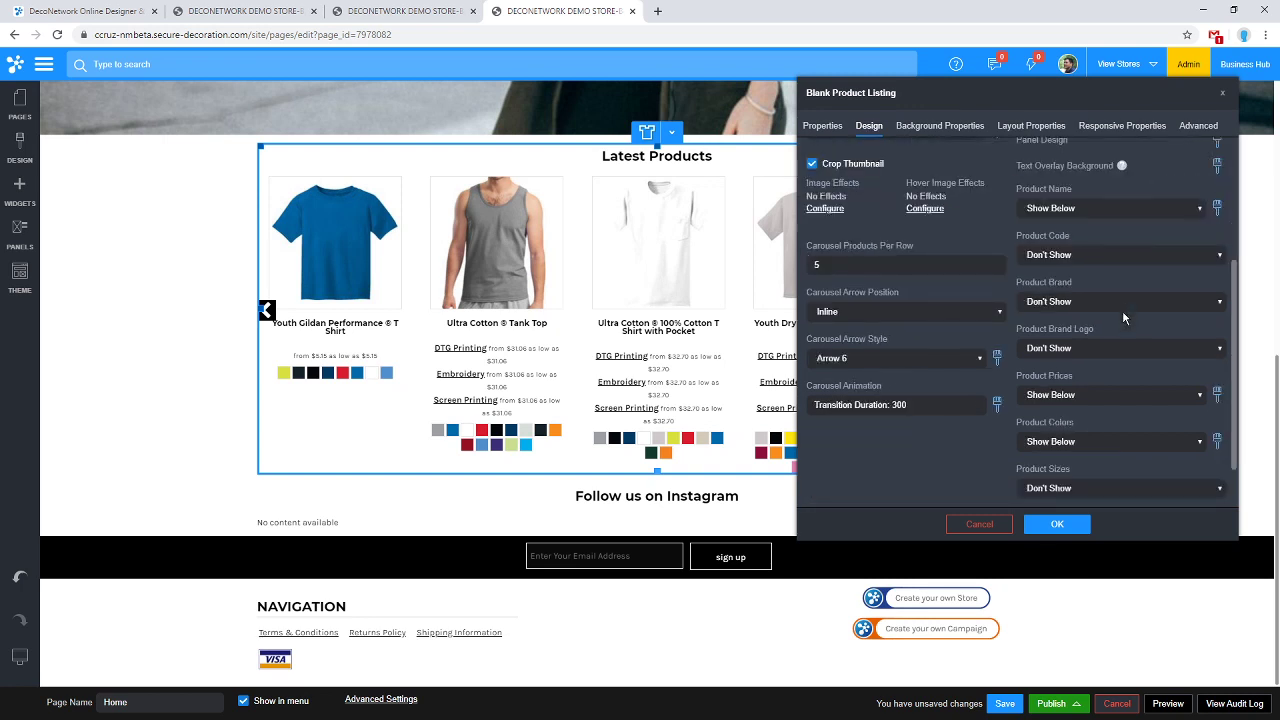
{"action": "scroll", "coordinate": [1122, 310], "scroll_direction": "down", "scroll_amount": 1}
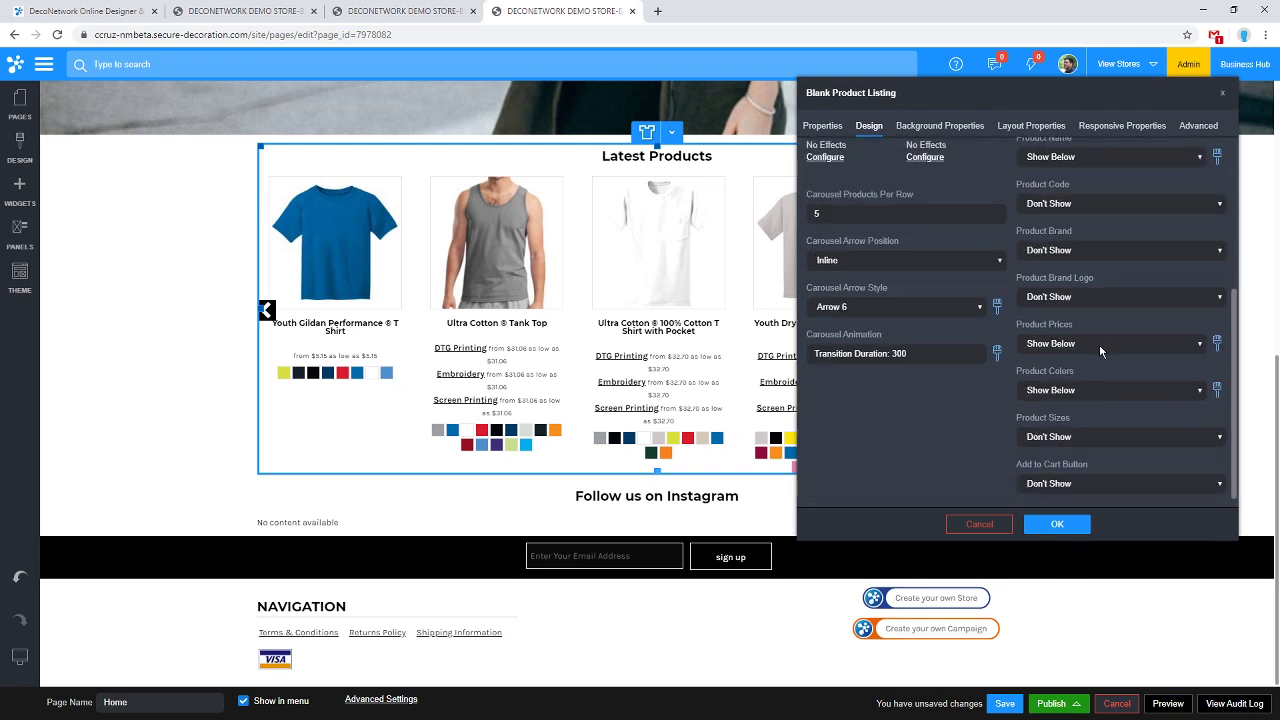
{"action": "left_click", "coordinate": [1099, 345]}
{"action": "left_click", "coordinate": [1096, 361]}
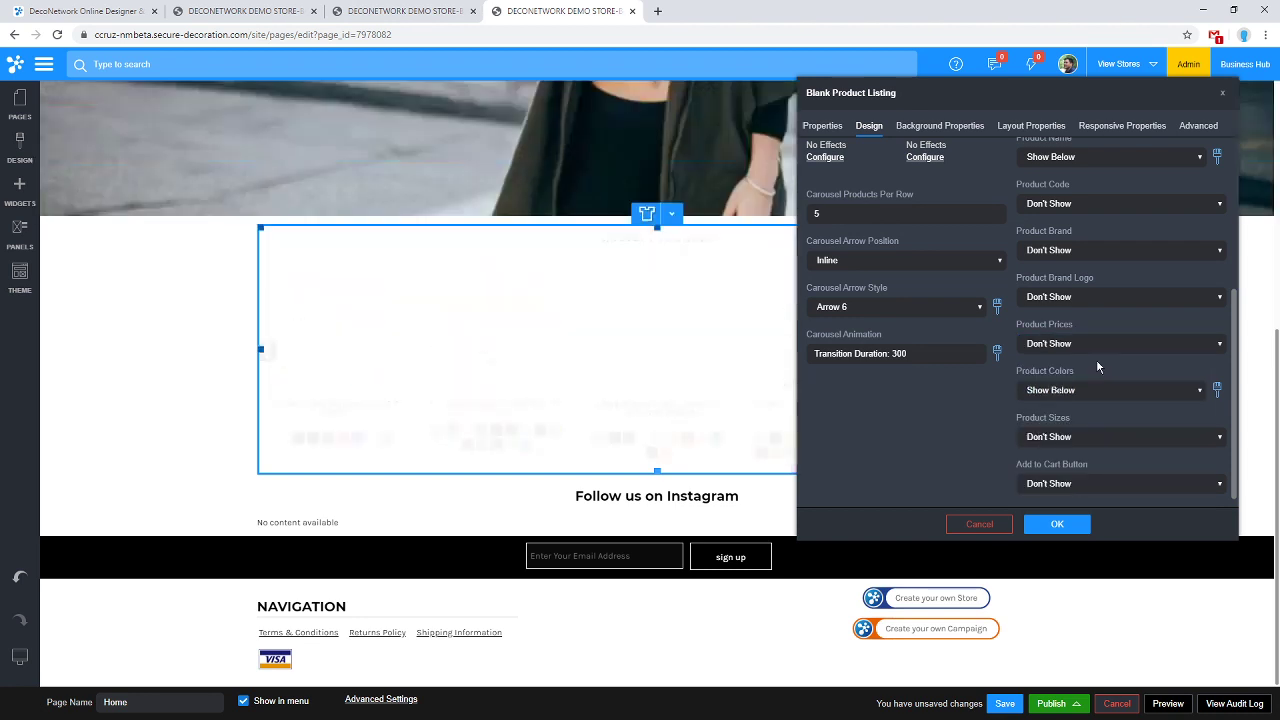
{"action": "left_click", "coordinate": [1094, 390]}
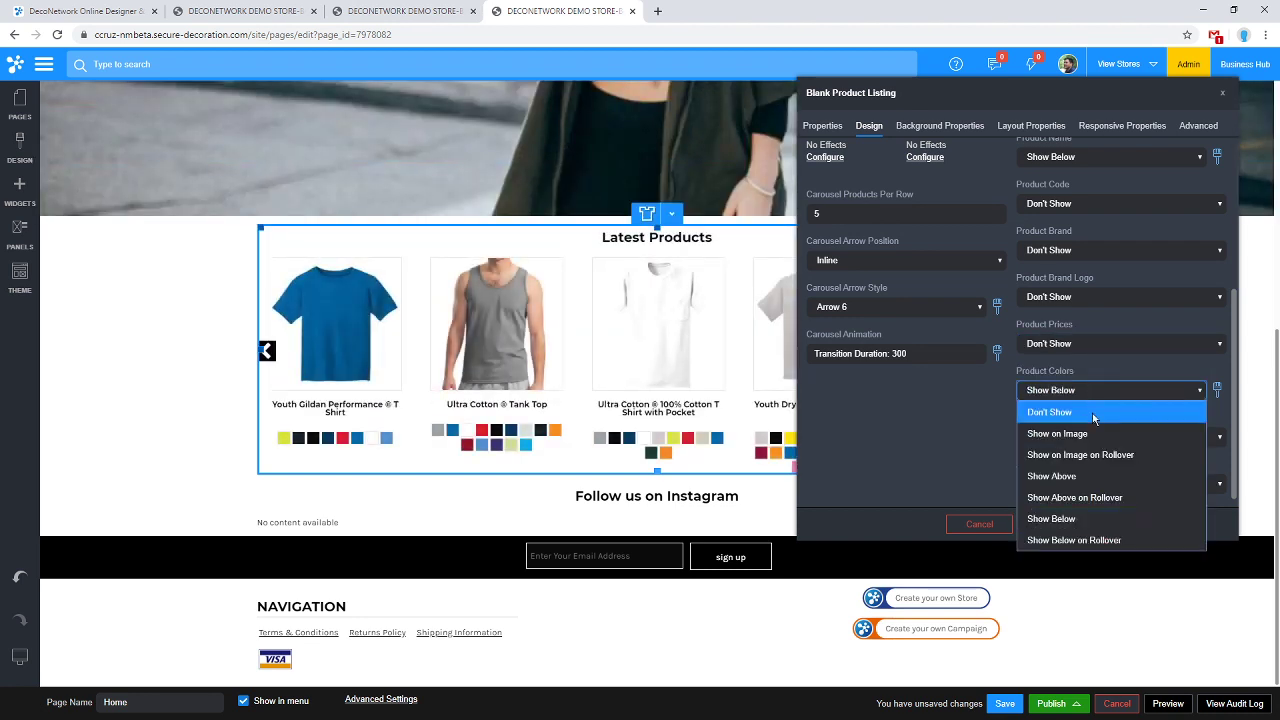
{"action": "left_click", "coordinate": [1094, 413]}
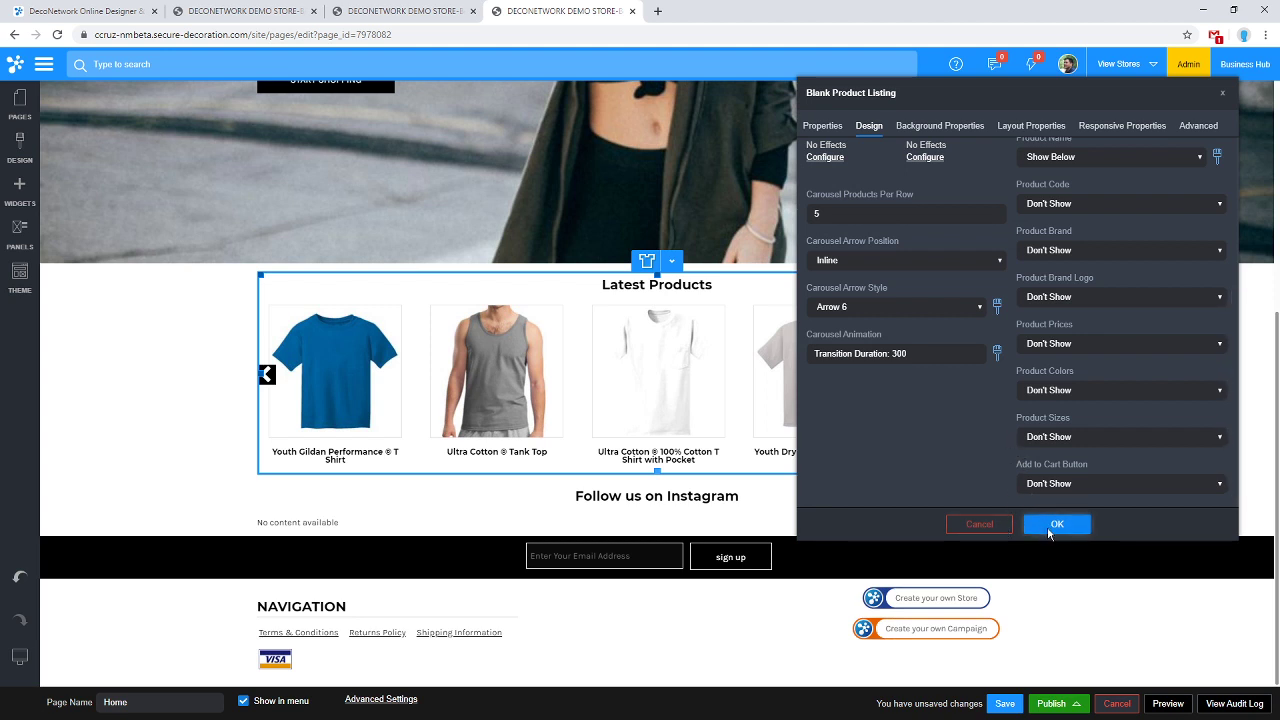
{"action": "left_click", "coordinate": [1058, 526]}
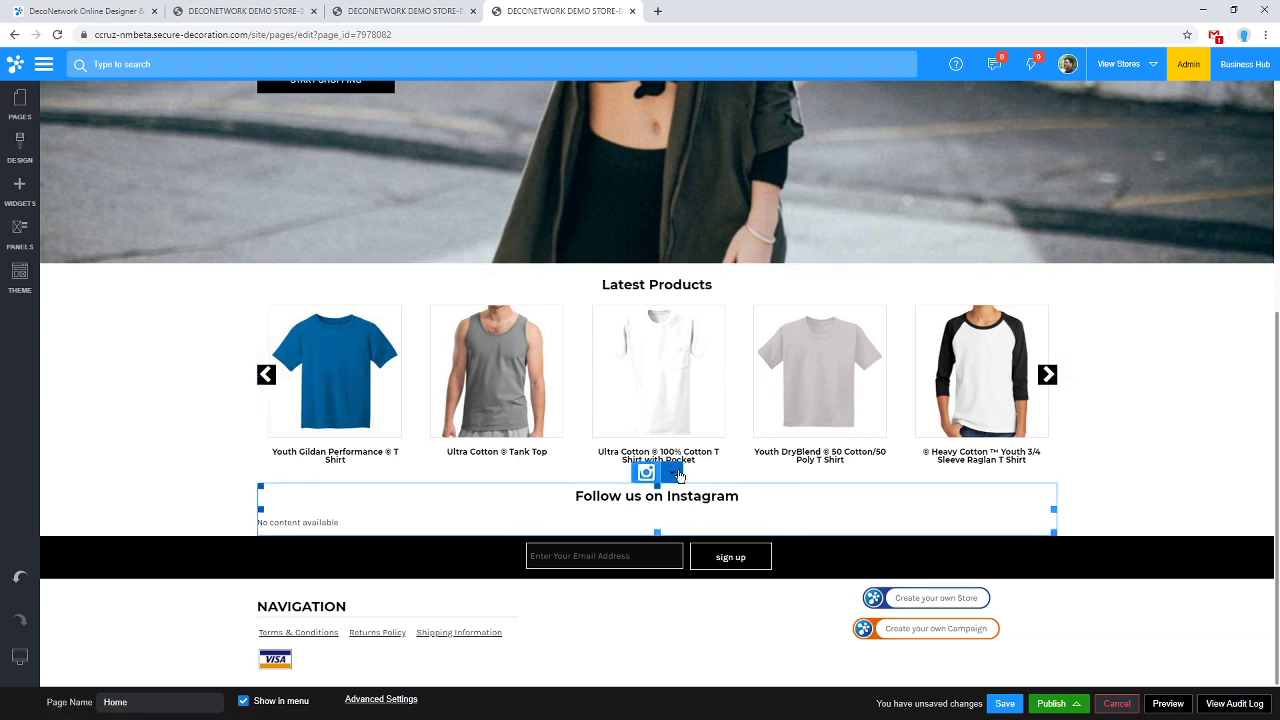
Delete the Follow us on Instagram gallery block and confirm the removal.
{"action": "left_click", "coordinate": [678, 476]}
{"action": "left_click", "coordinate": [700, 611]}
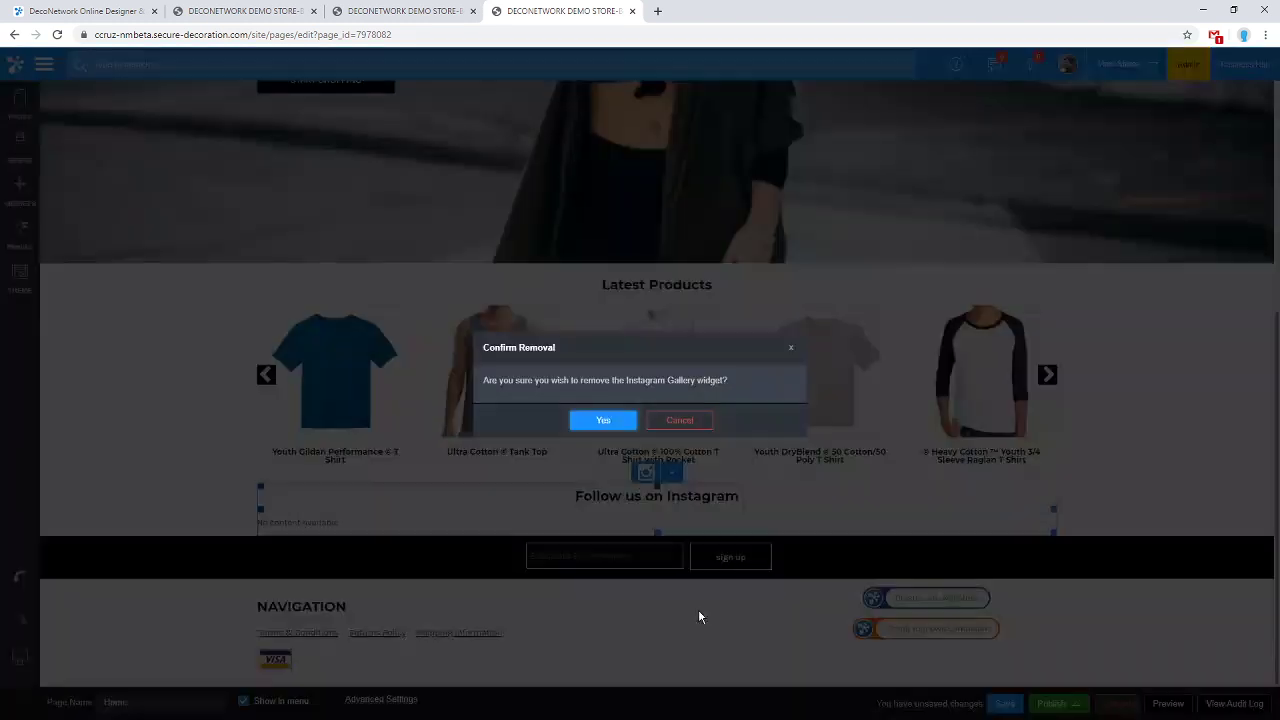
{"action": "left_click", "coordinate": [602, 421]}
{"action": "scroll", "coordinate": [850, 540], "scroll_direction": "up", "scroll_amount": 3}
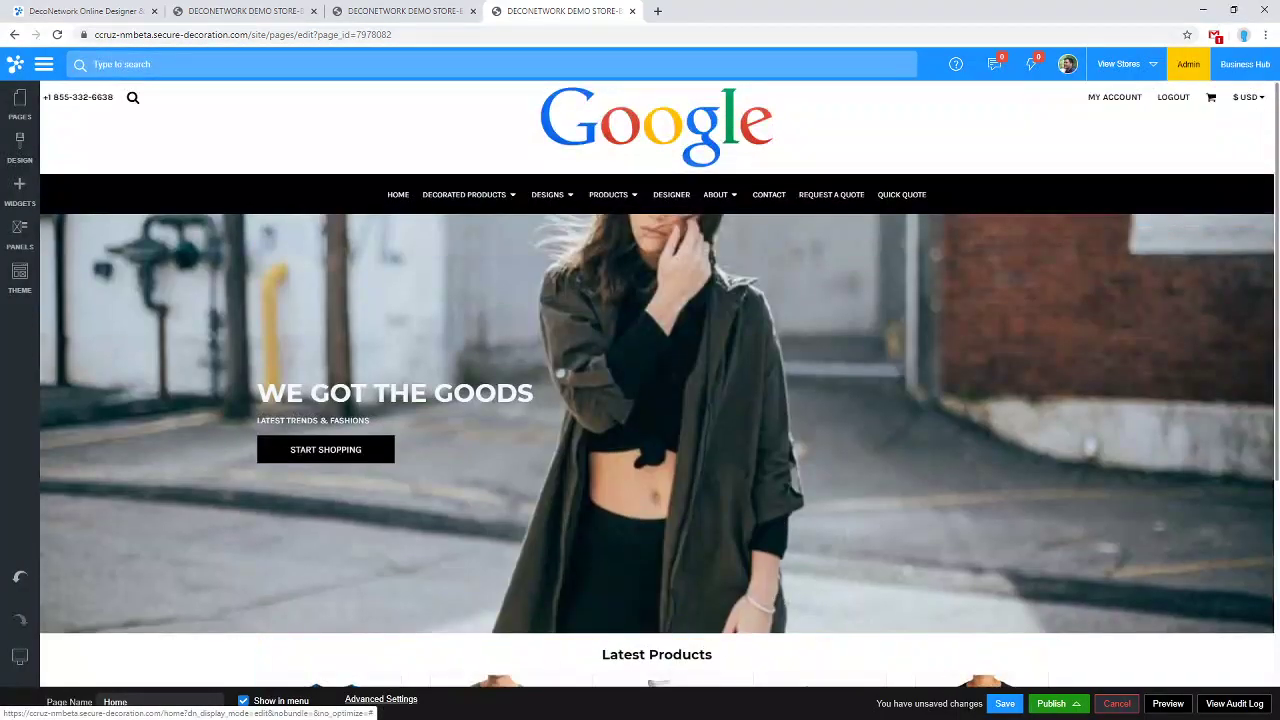
{"action": "scroll", "coordinate": [981, 665], "scroll_direction": "down", "scroll_amount": 1}
Save the Home page and dismiss the Saving Page confirmation.
{"action": "left_click", "coordinate": [1004, 703]}
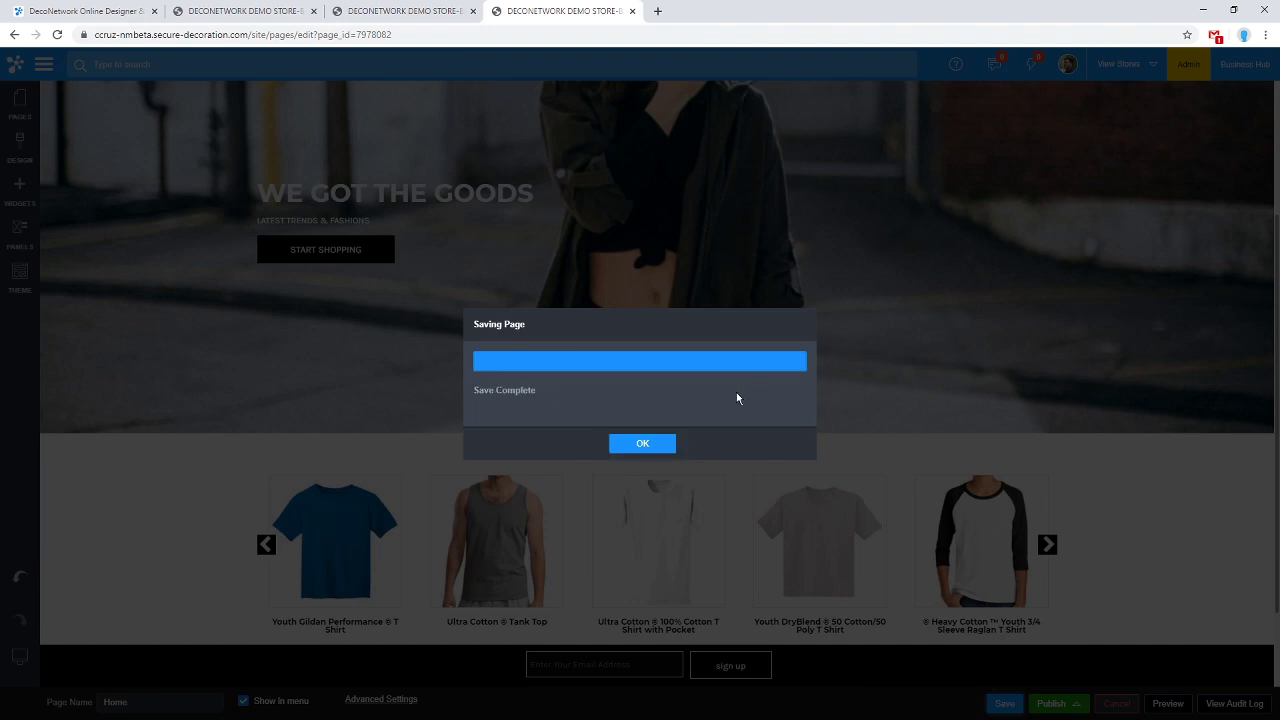
{"action": "left_click", "coordinate": [642, 444]}
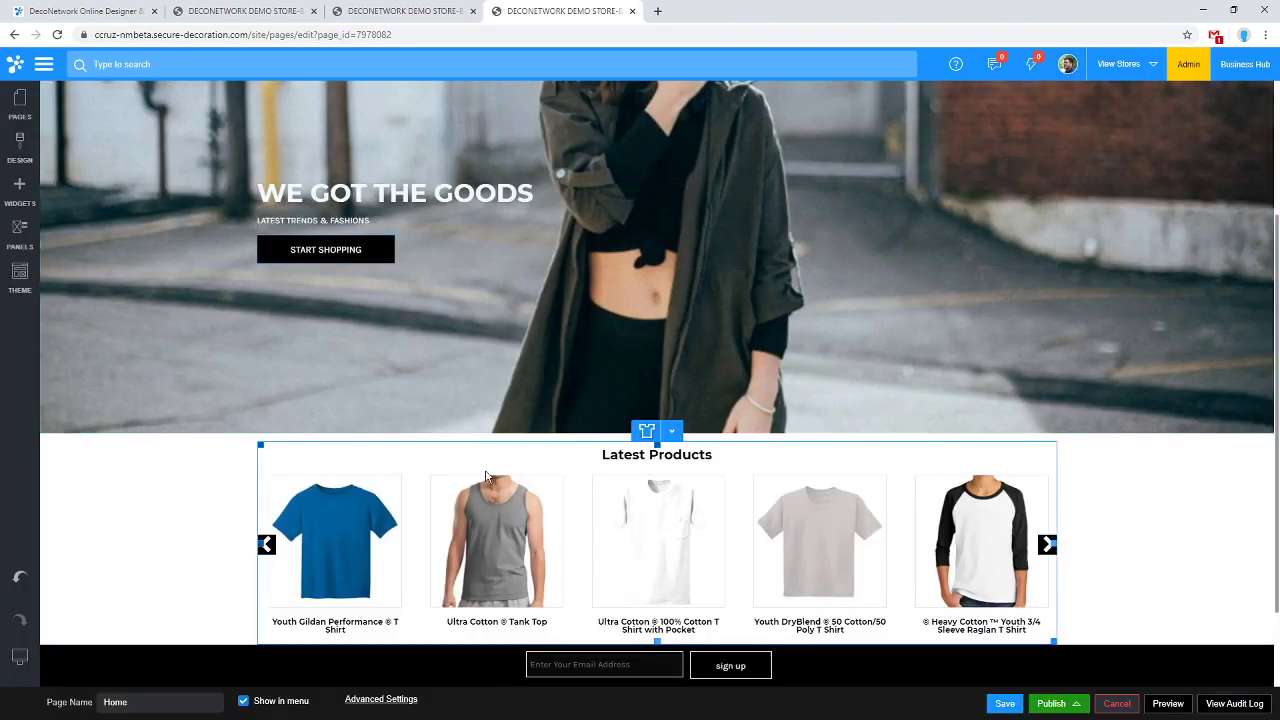
{"action": "scroll", "coordinate": [533, 435], "scroll_direction": "down", "scroll_amount": 1}
{"action": "scroll", "coordinate": [480, 406], "scroll_direction": "up", "scroll_amount": 3}
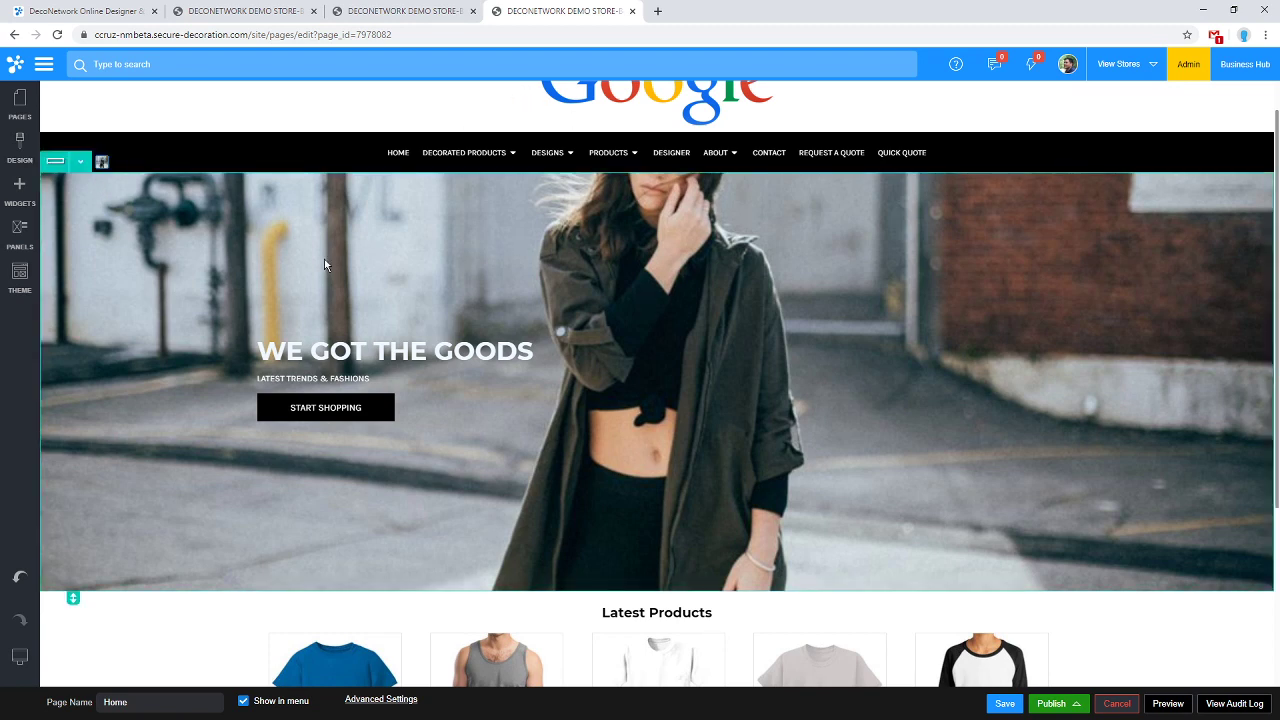
Open the hero row's settings at Background Properties with the BACKGROUND section expanded.
{"action": "left_click", "coordinate": [81, 167]}
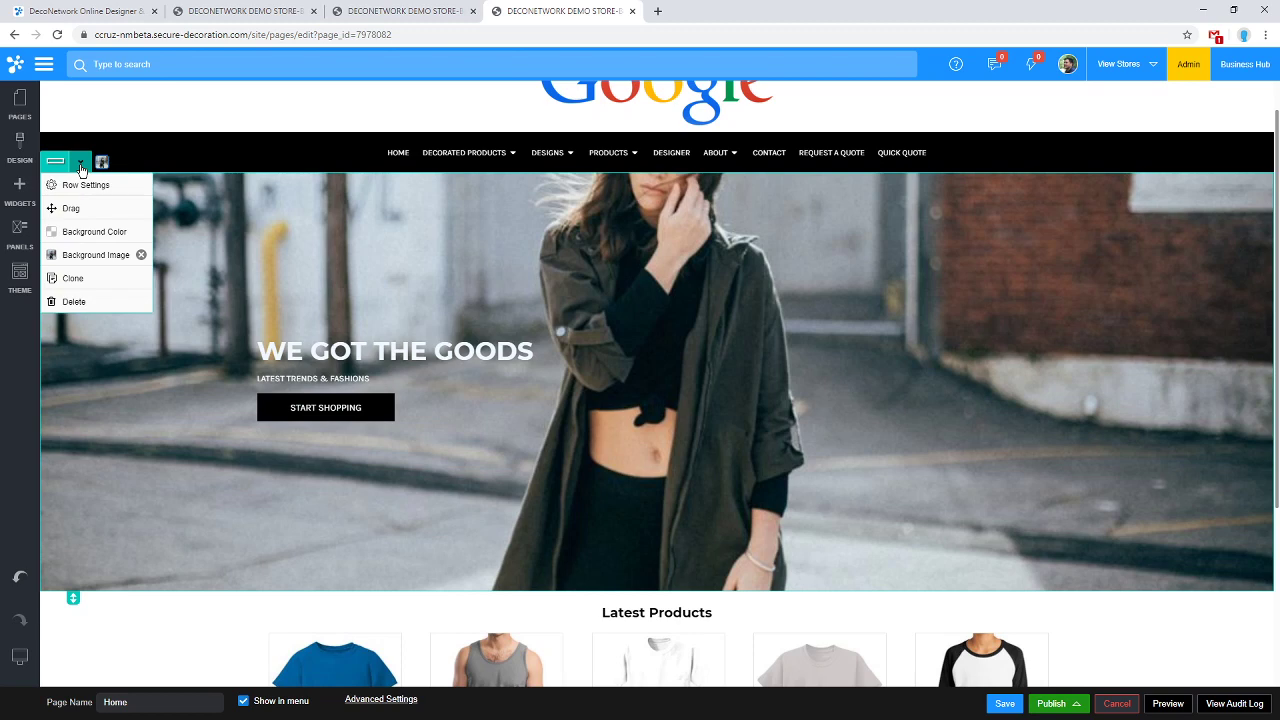
{"action": "left_click", "coordinate": [141, 254]}
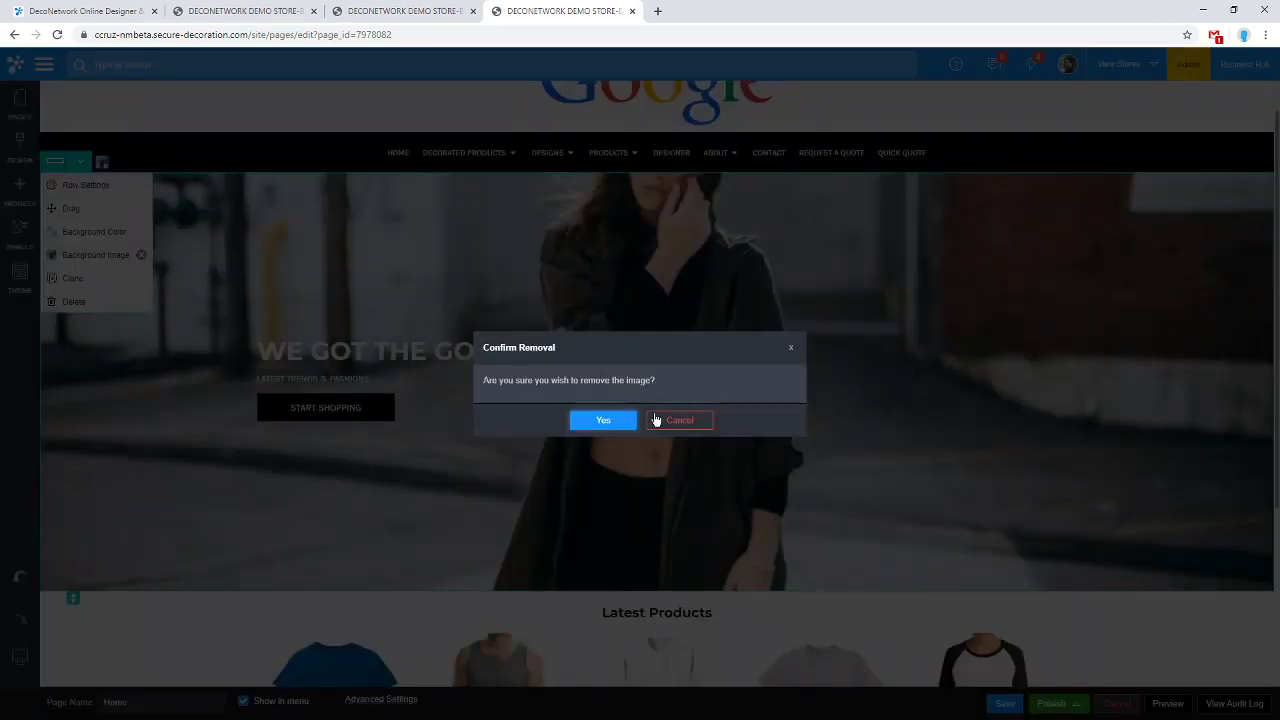
{"action": "left_click", "coordinate": [648, 420]}
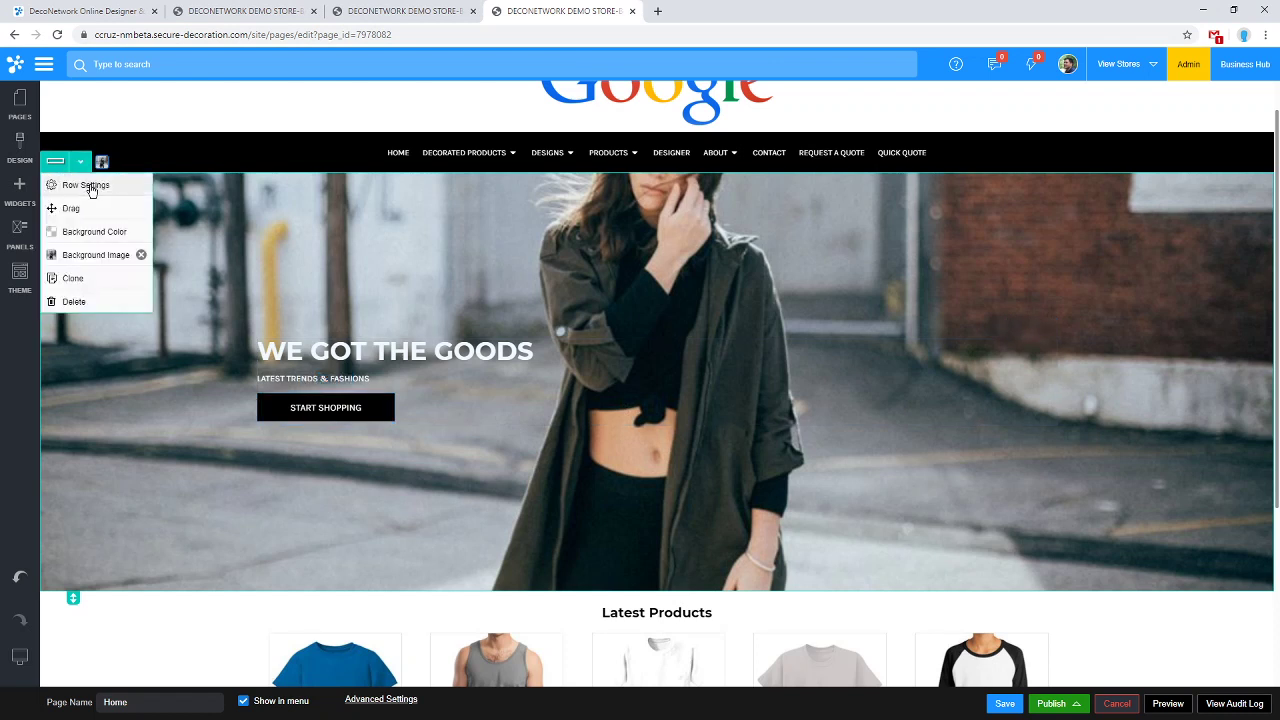
{"action": "left_click", "coordinate": [88, 186]}
{"action": "left_click_drag", "start_coordinate": [183, 276], "coordinate": [577, 101]}
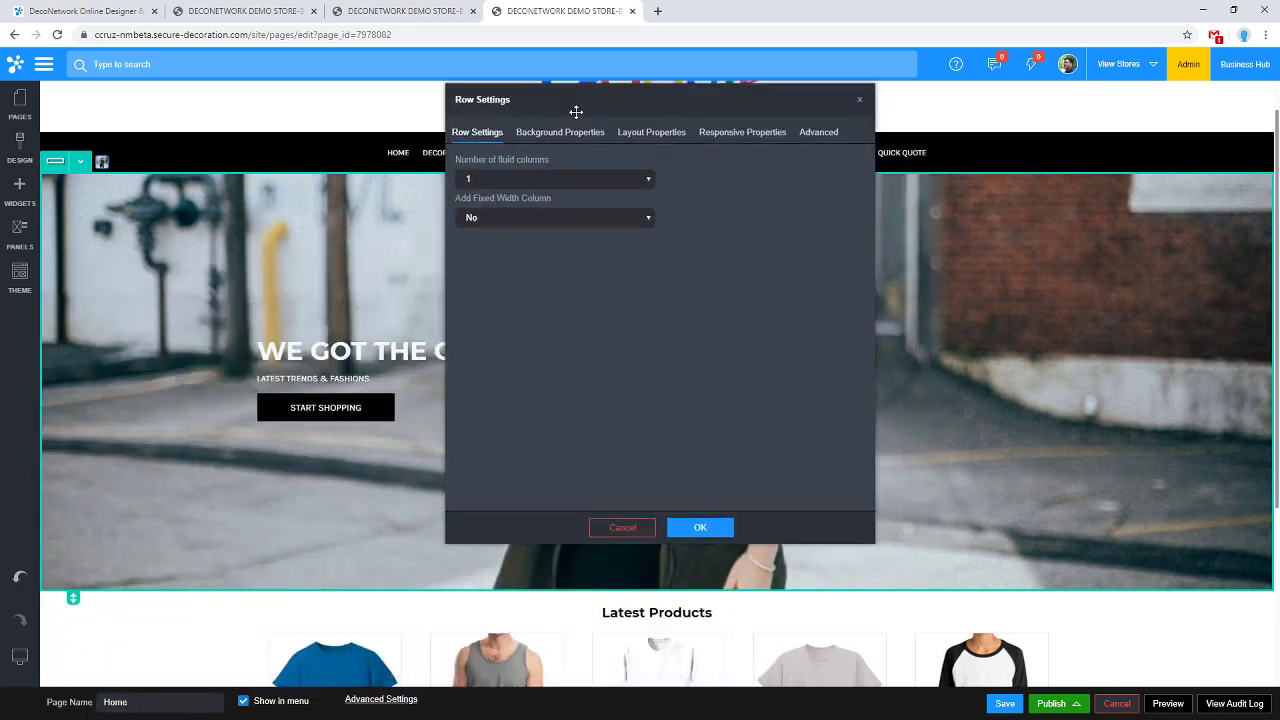
{"action": "left_click", "coordinate": [568, 156]}
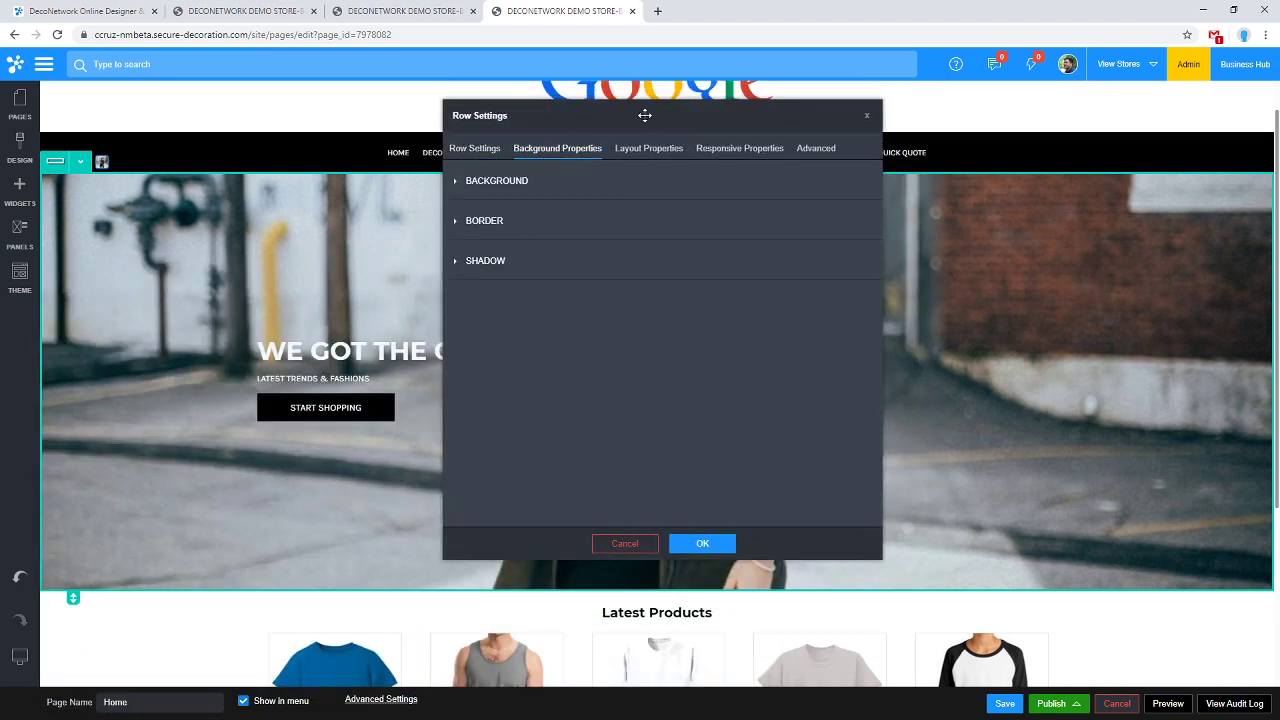
{"action": "left_click_drag", "start_coordinate": [666, 111], "coordinate": [657, 149]}
{"action": "left_click", "coordinate": [490, 216]}
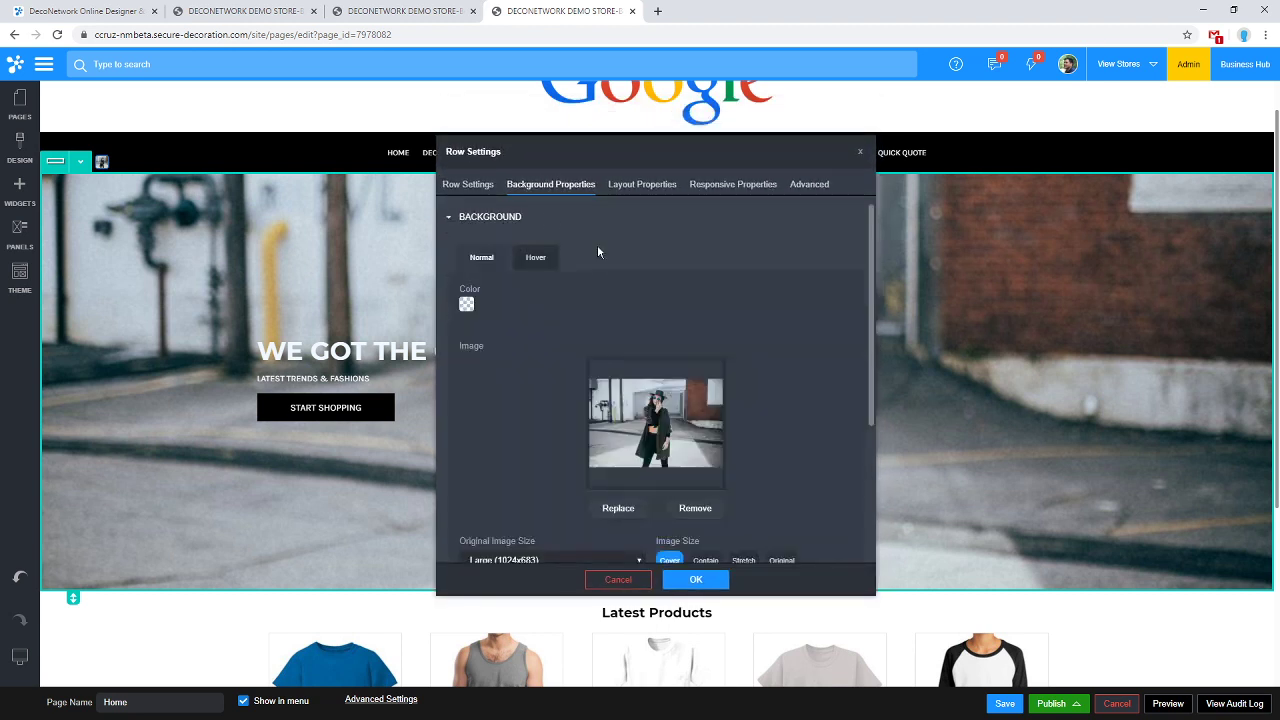
Keep the Original Image Size at Large and bring up the Replace image picker.
{"action": "scroll", "coordinate": [572, 232], "scroll_direction": "down", "scroll_amount": 2}
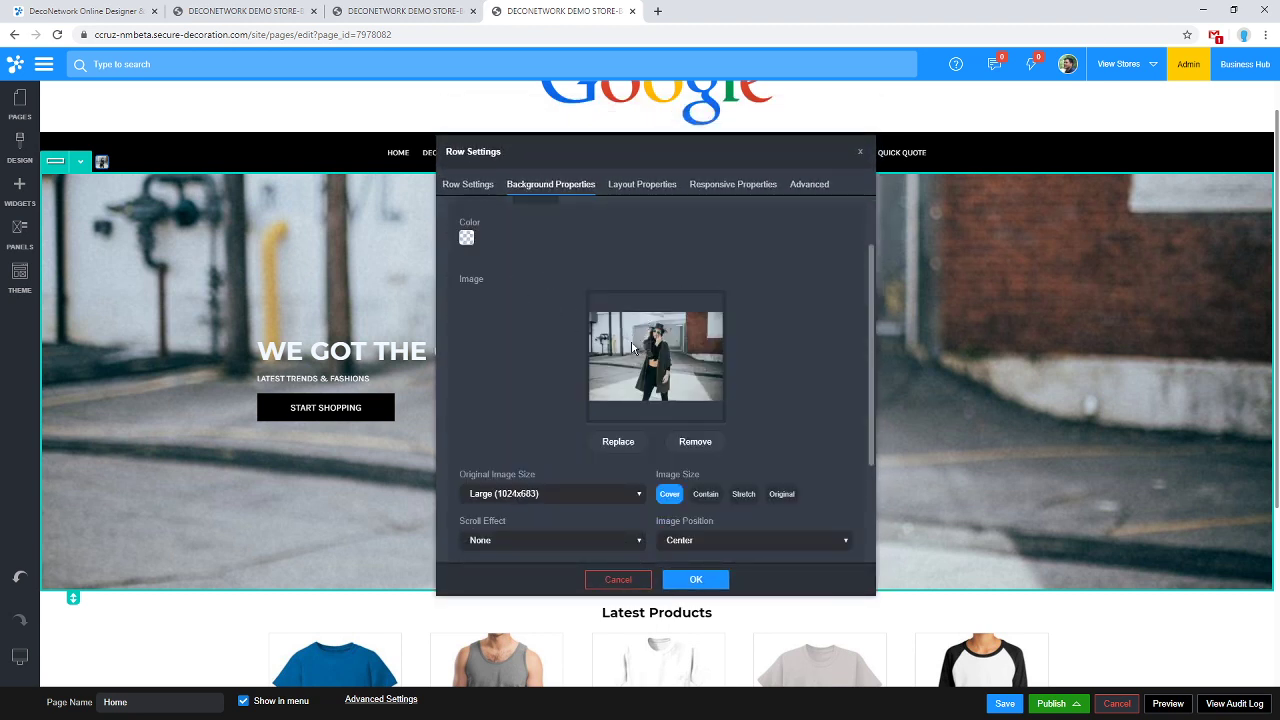
{"action": "scroll", "coordinate": [700, 449], "scroll_direction": "down", "scroll_amount": 1}
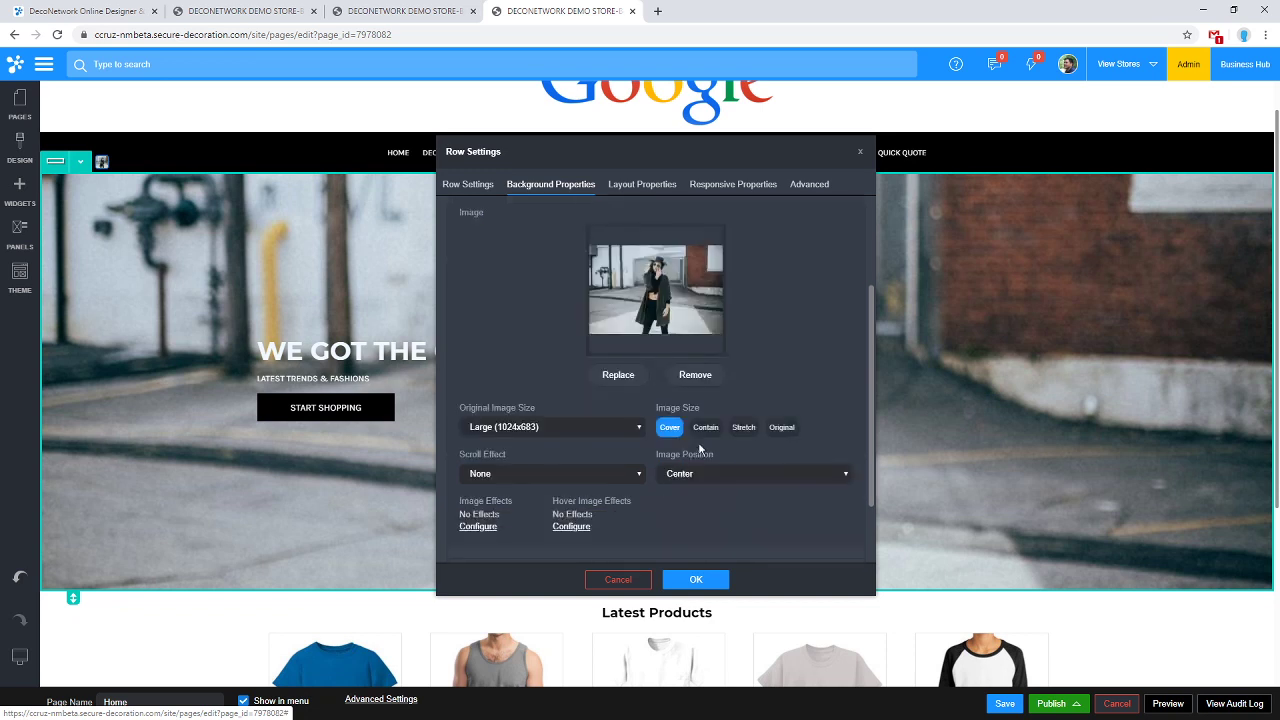
{"action": "scroll", "coordinate": [570, 381], "scroll_direction": "down", "scroll_amount": 1}
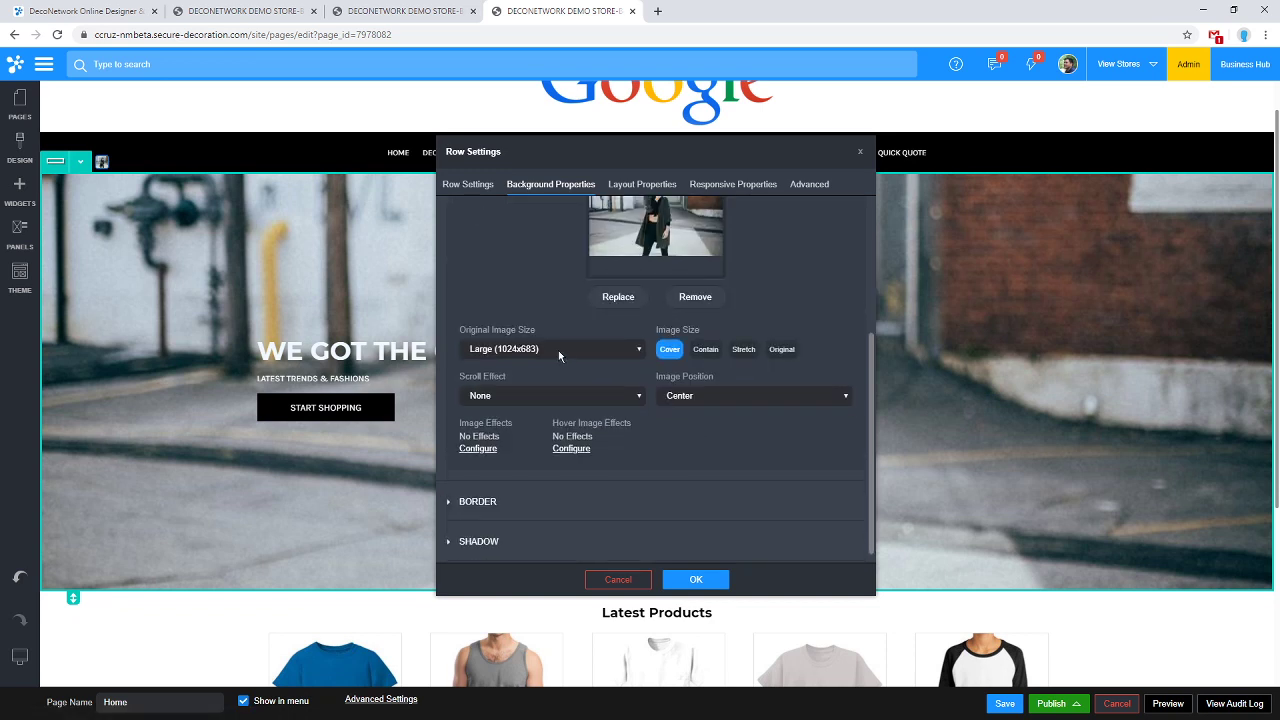
{"action": "left_click", "coordinate": [559, 355]}
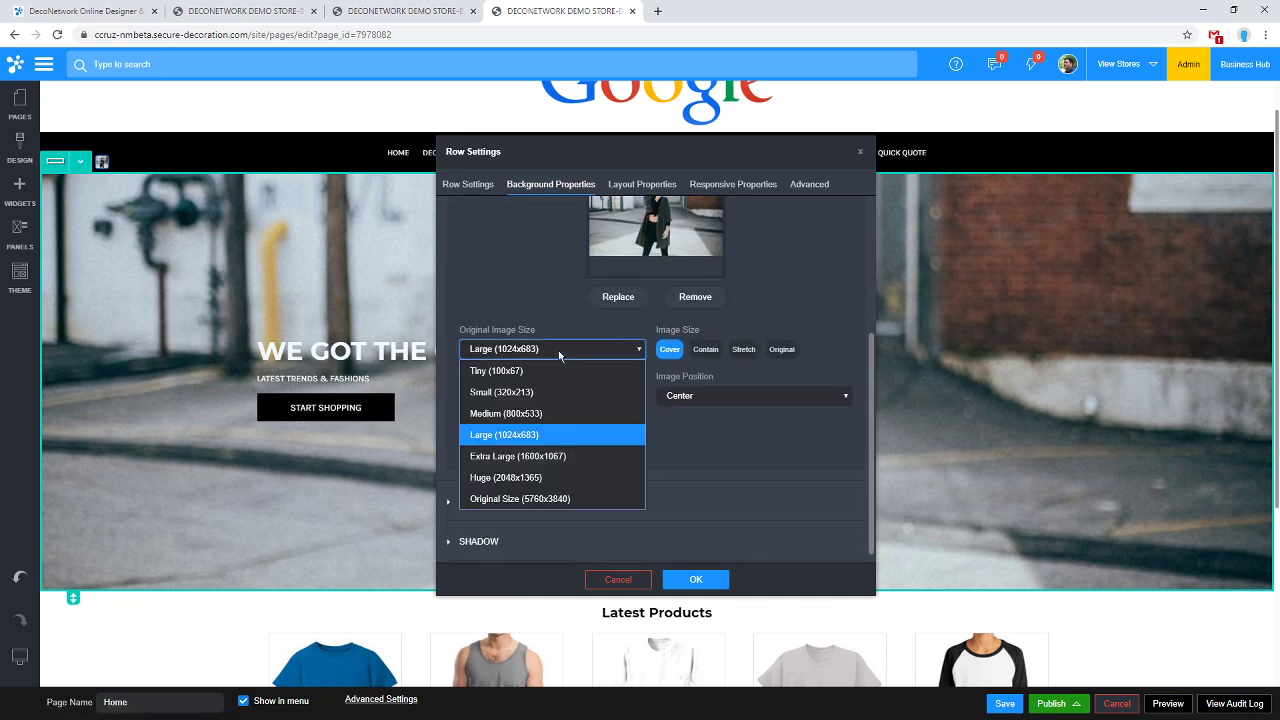
{"action": "left_click", "coordinate": [561, 350]}
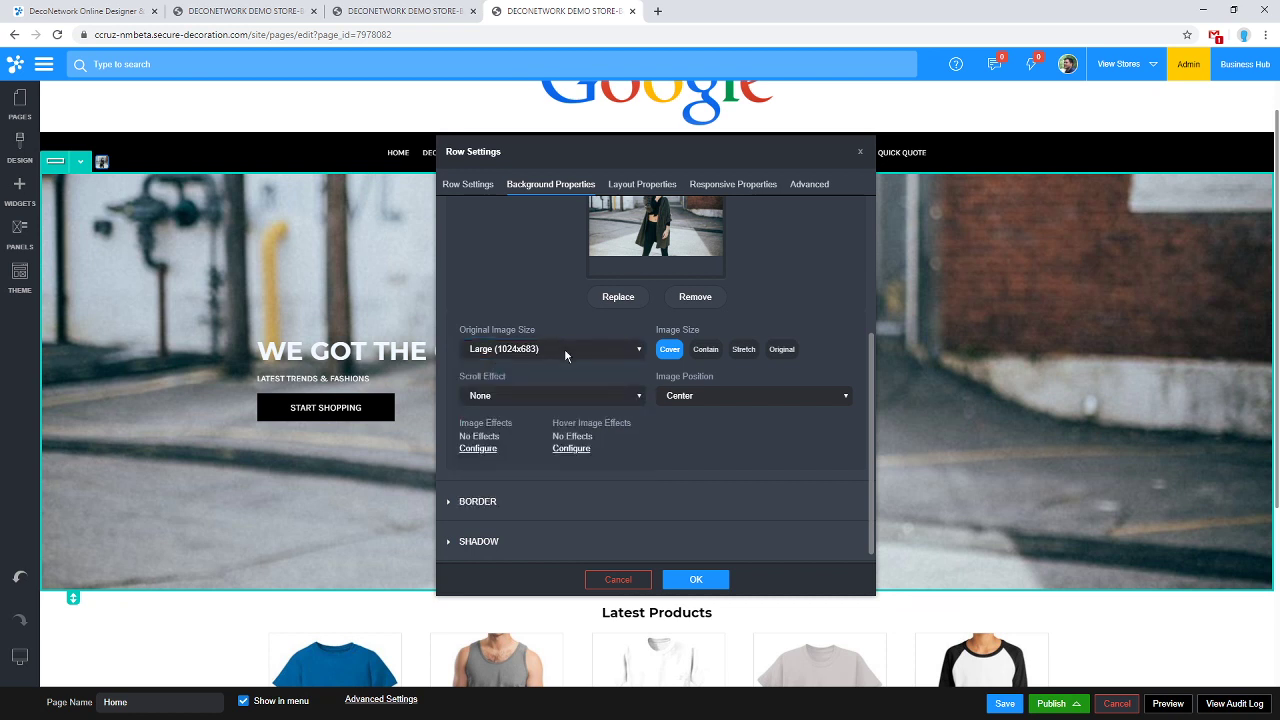
{"action": "left_click", "coordinate": [564, 349]}
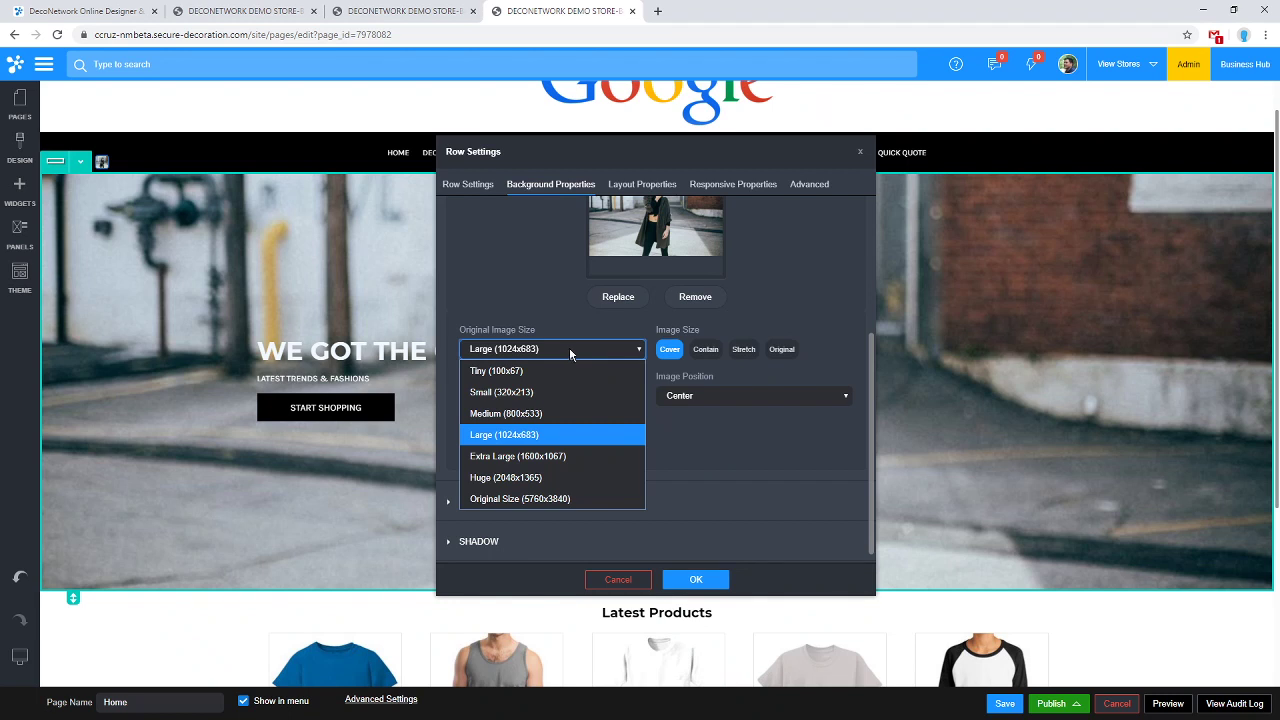
{"action": "left_click", "coordinate": [749, 312]}
{"action": "left_click", "coordinate": [628, 298]}
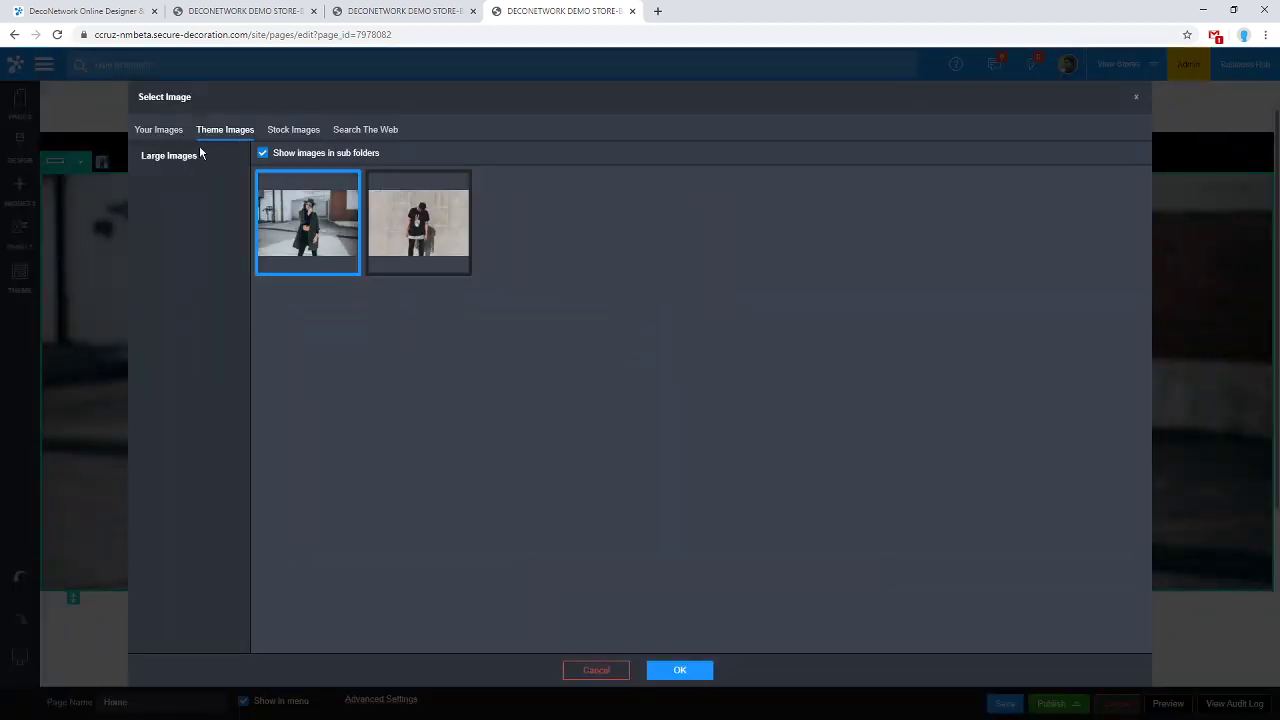
Browse Your Images and Theme Images, then pick the clothes-rack photo from Stock Images.
{"action": "left_click", "coordinate": [170, 133]}
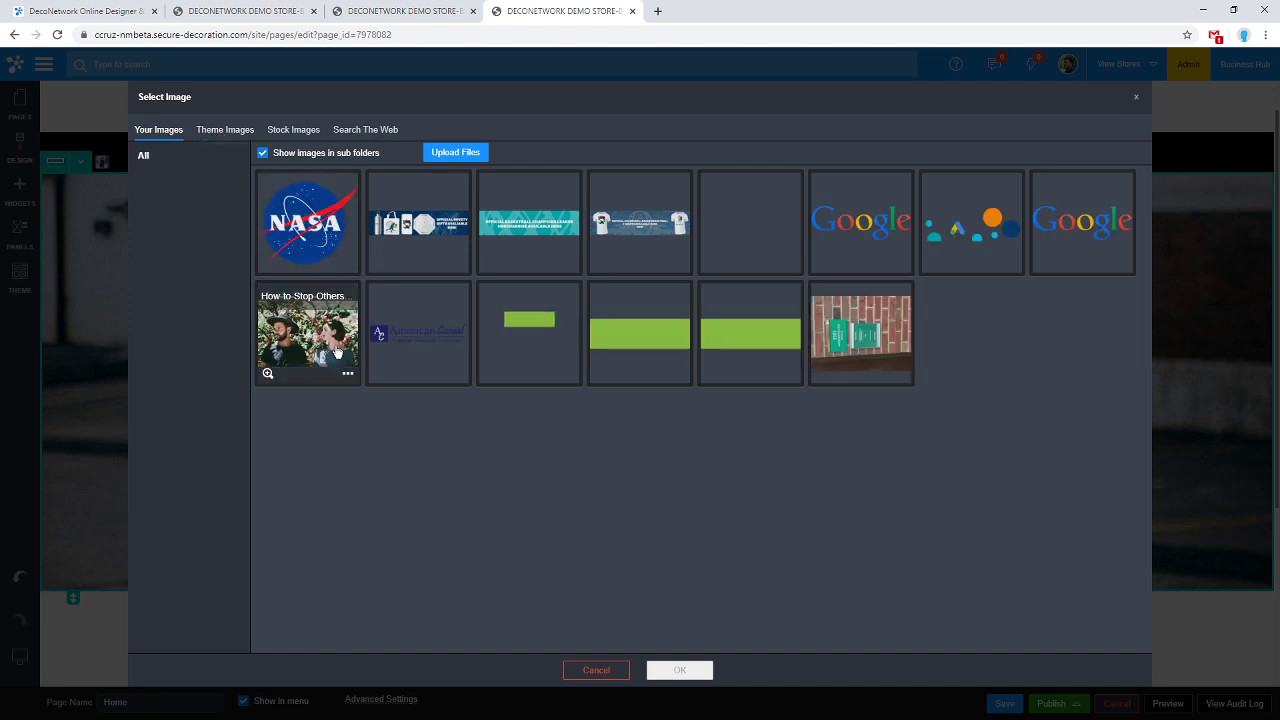
{"action": "left_click", "coordinate": [307, 335]}
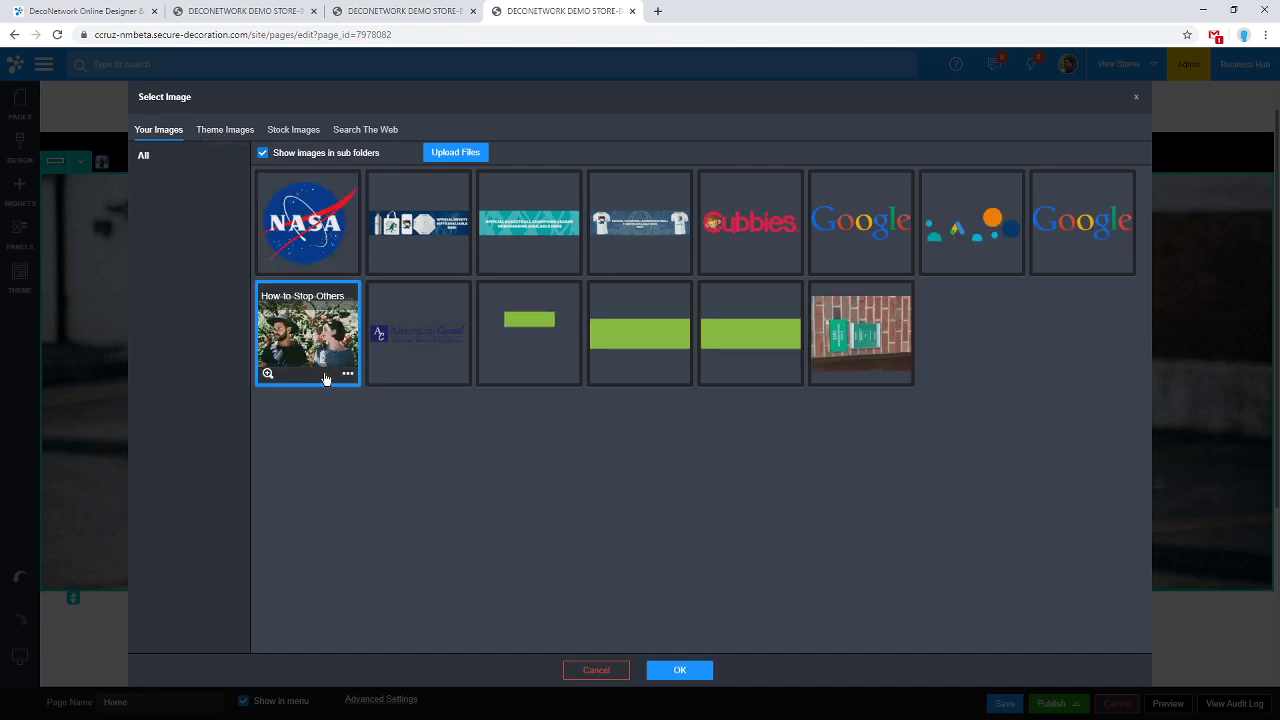
{"action": "left_click", "coordinate": [238, 132]}
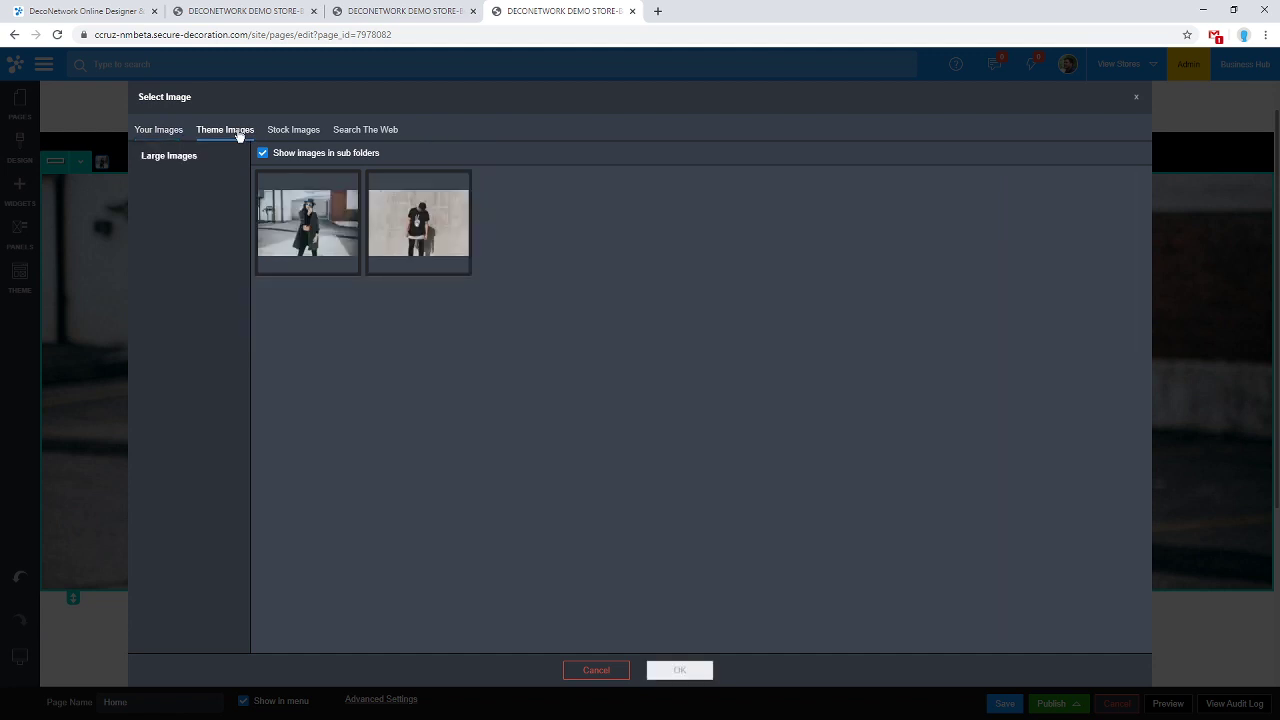
{"action": "left_click", "coordinate": [293, 130]}
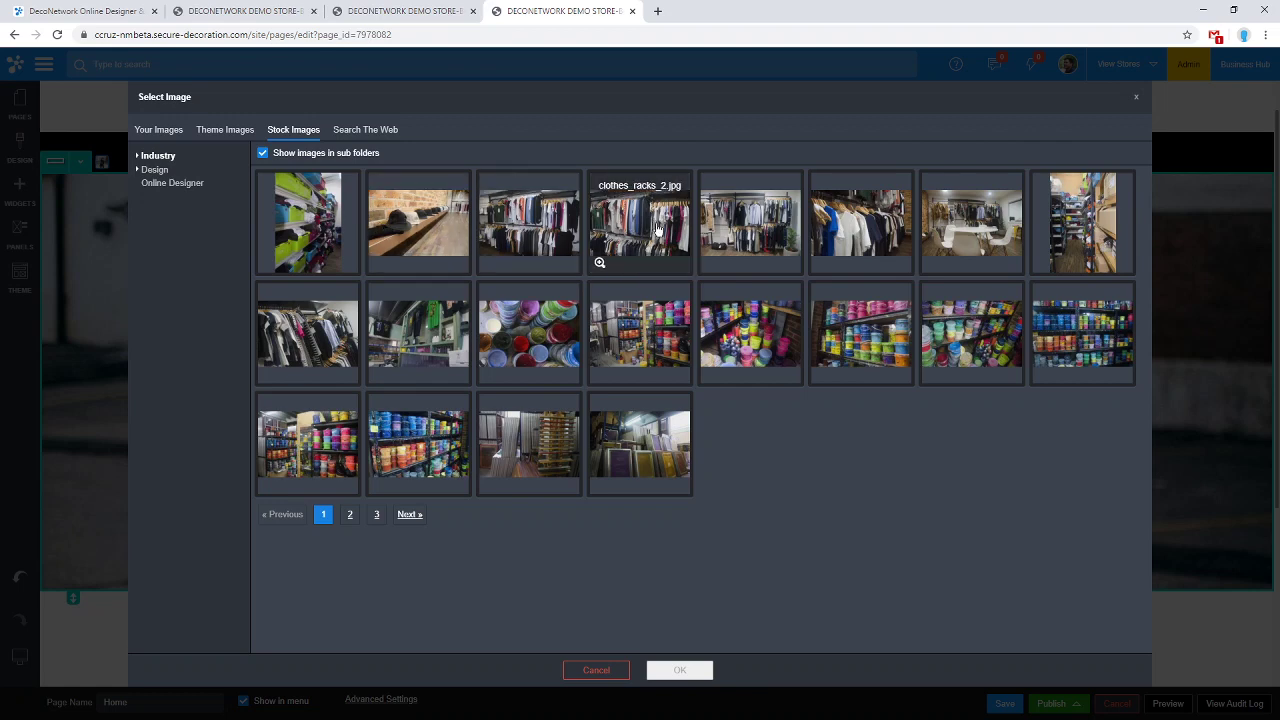
{"action": "left_click", "coordinate": [884, 230]}
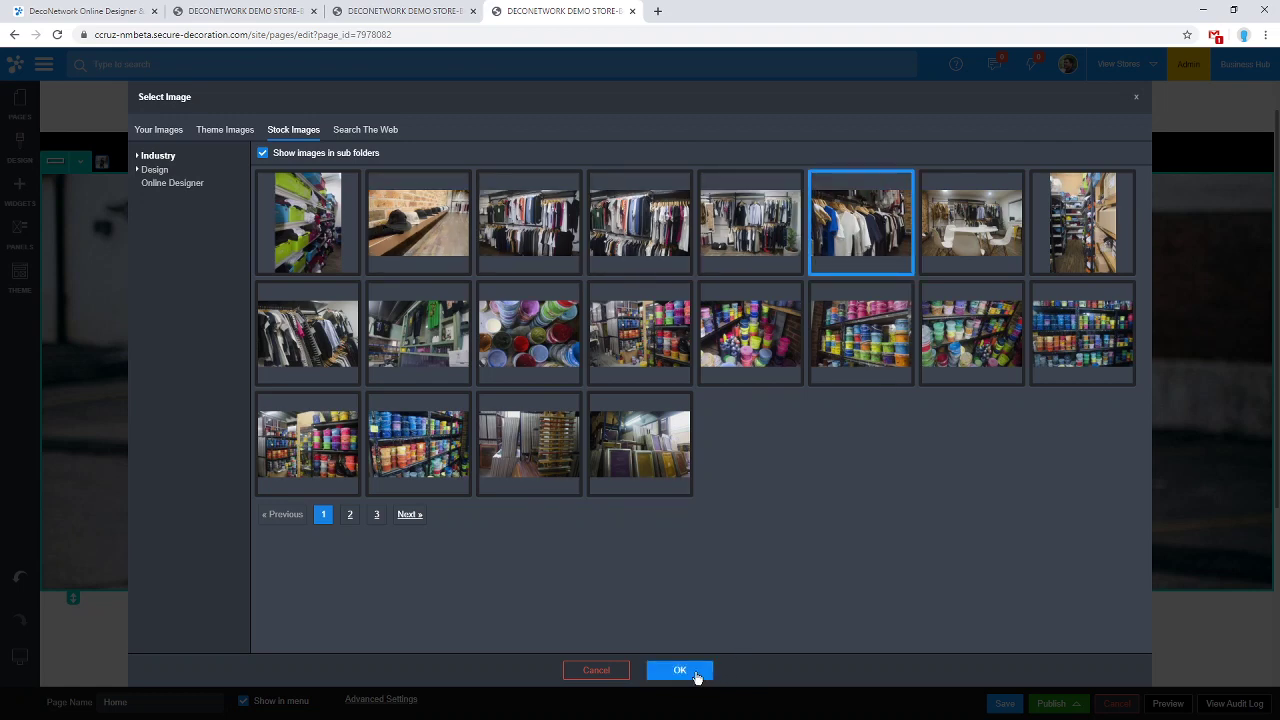
{"action": "left_click", "coordinate": [690, 672]}
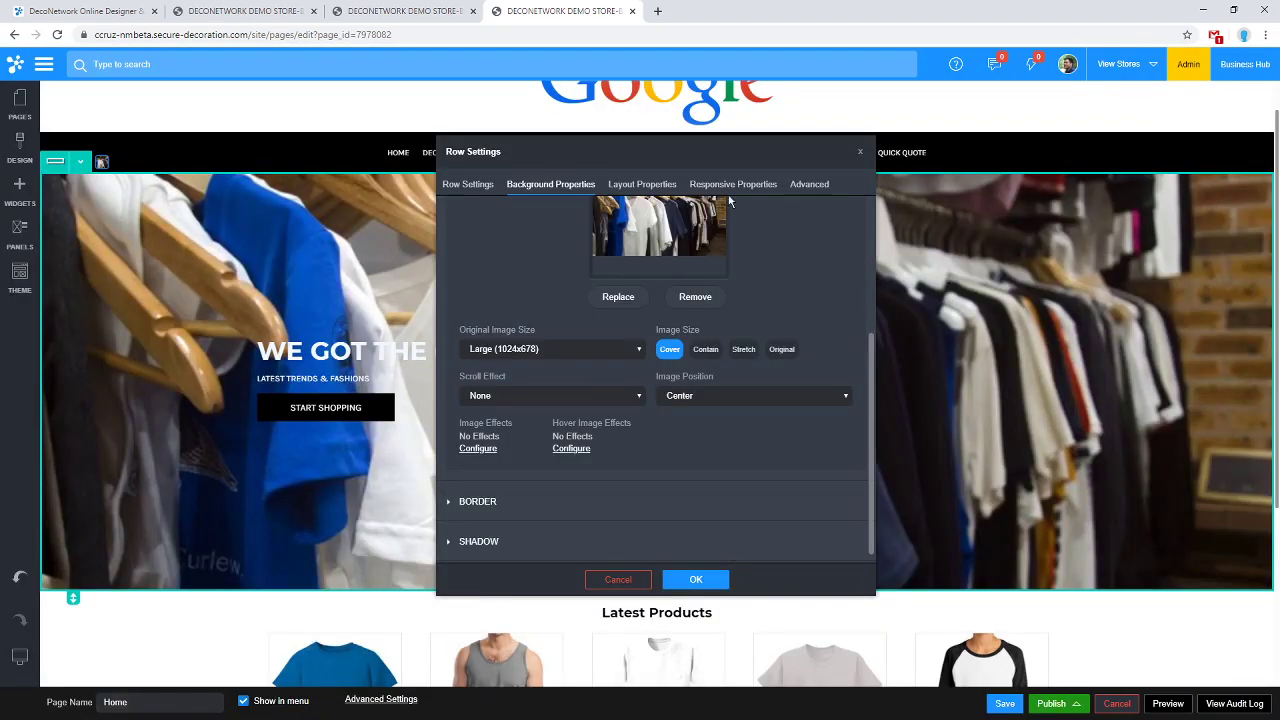
Try Contain with Tile, None and Horizontal repeat, then set the background Image Size to Cover.
{"action": "left_click_drag", "start_coordinate": [744, 152], "coordinate": [931, 71]}
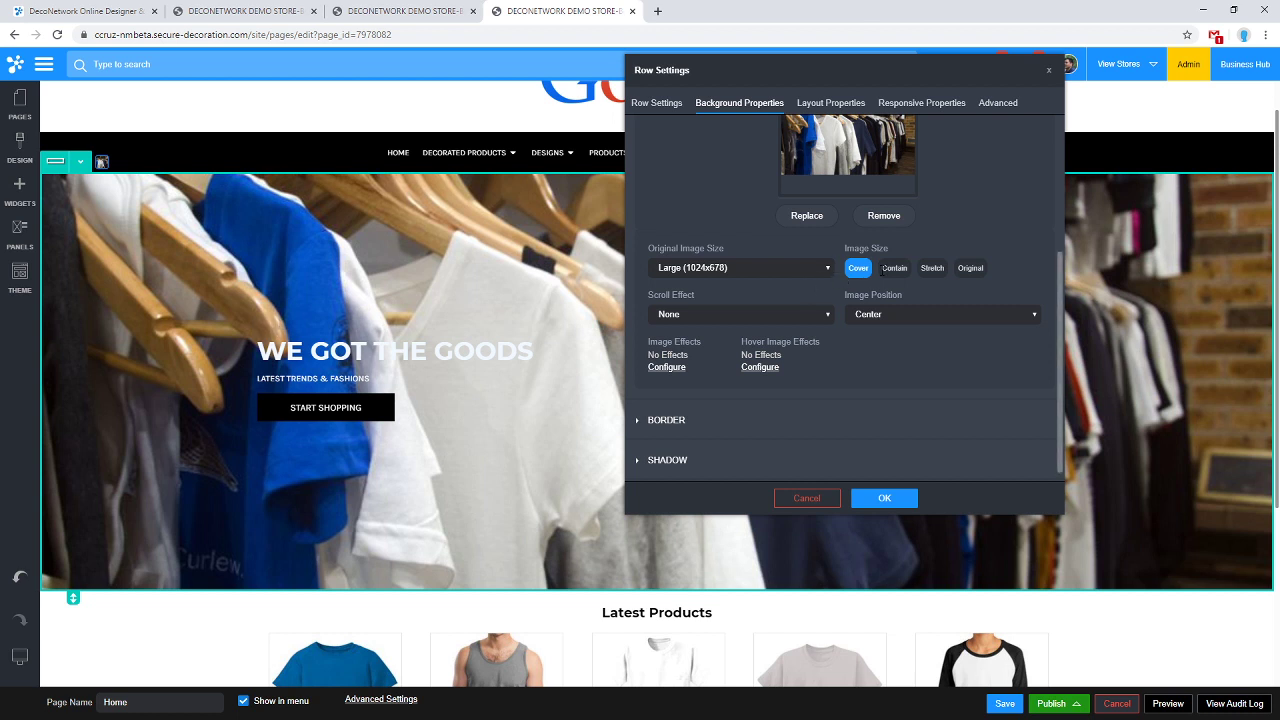
{"action": "left_click", "coordinate": [895, 269]}
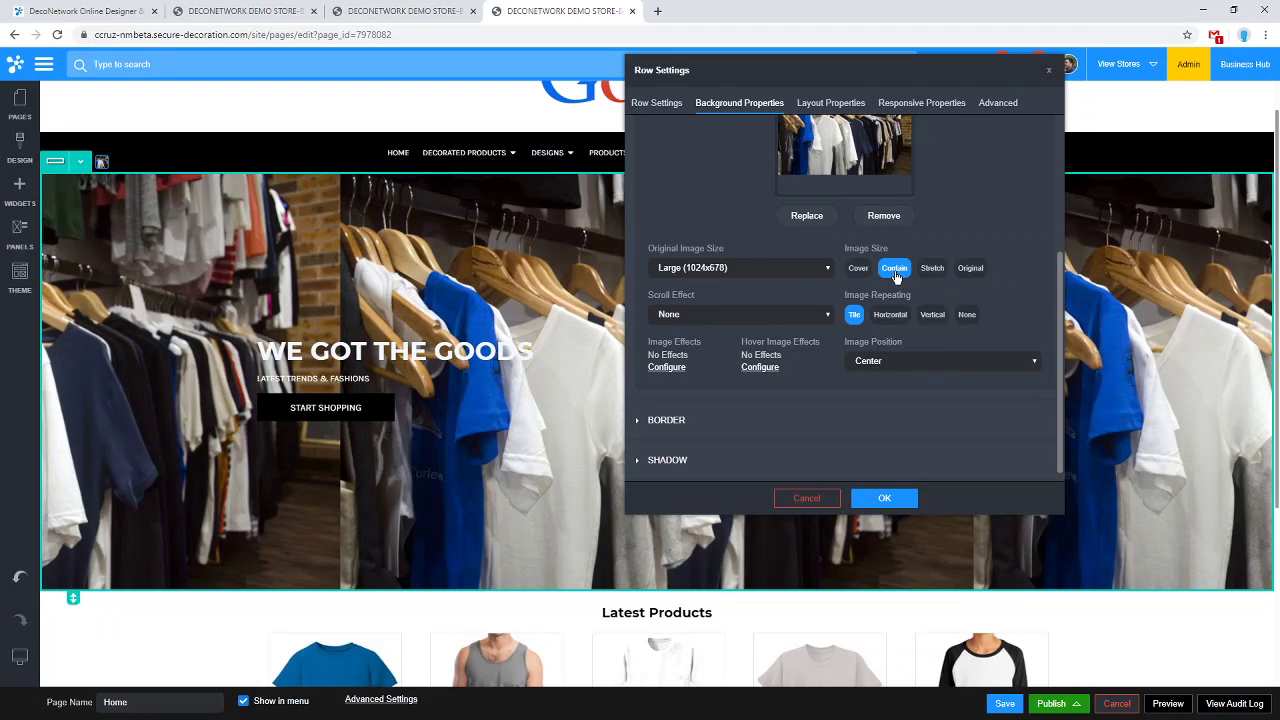
{"action": "left_click", "coordinate": [967, 316]}
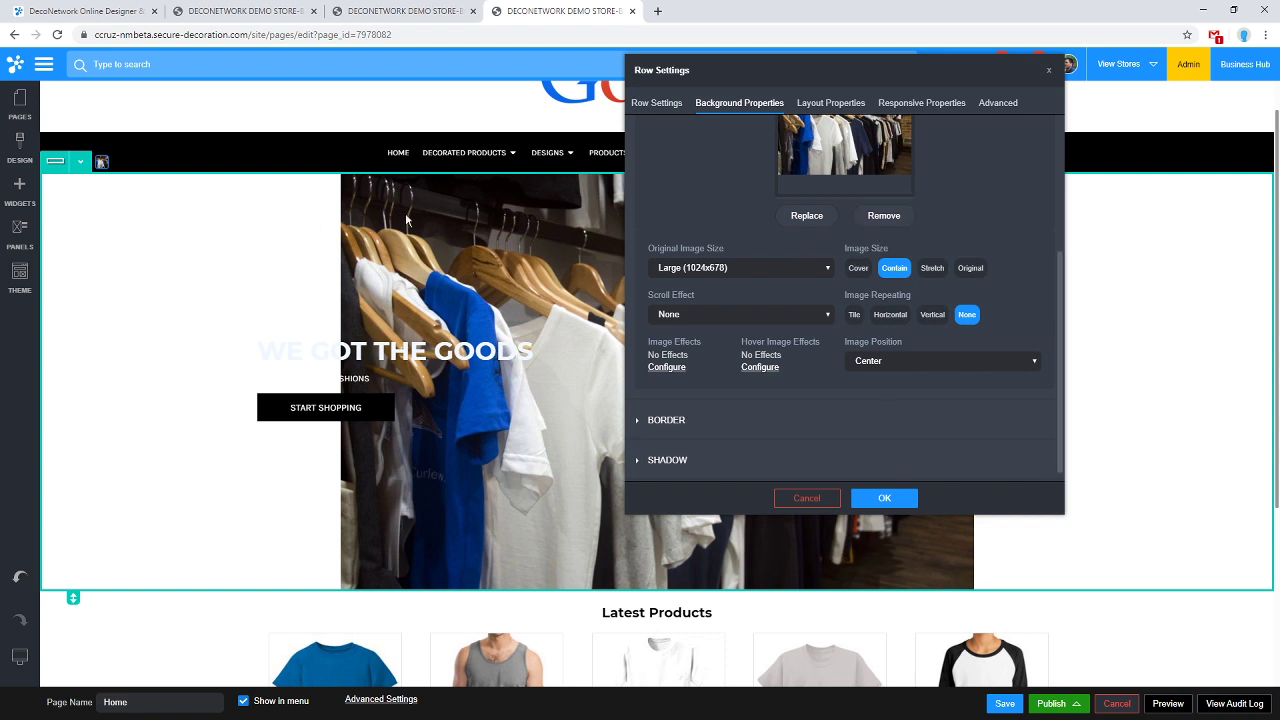
{"action": "left_click", "coordinate": [854, 314]}
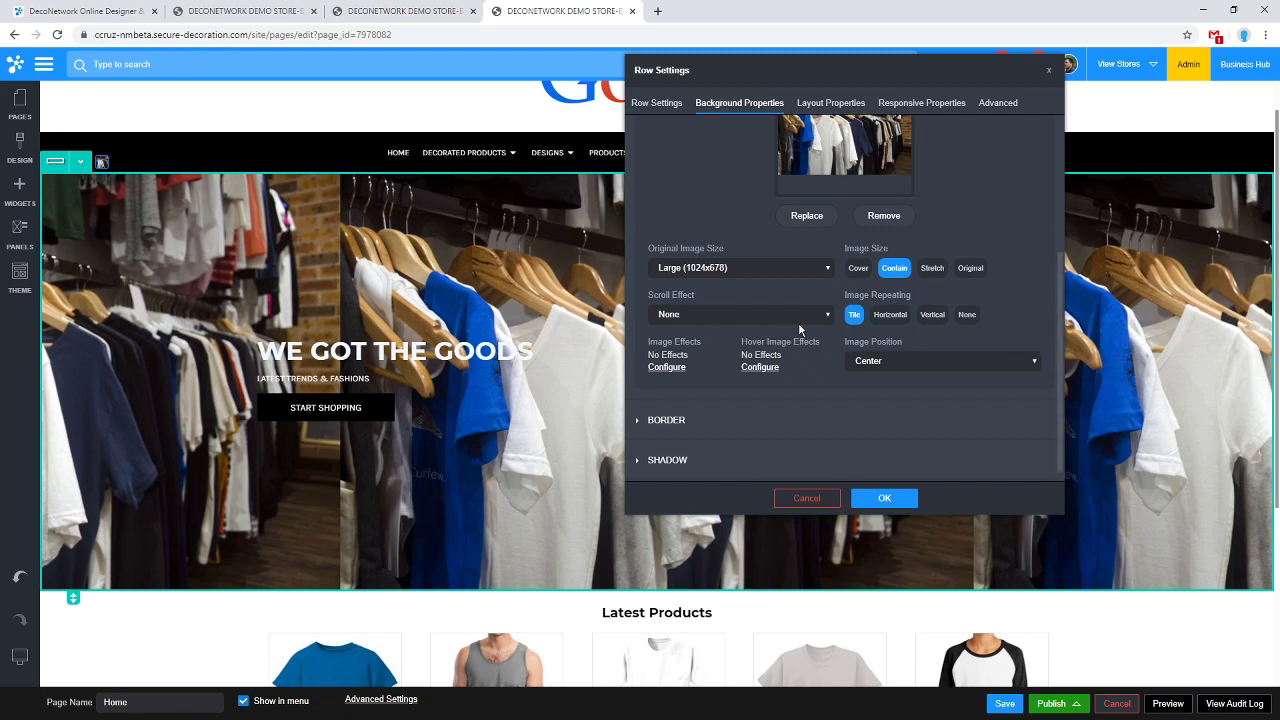
{"action": "left_click", "coordinate": [962, 316]}
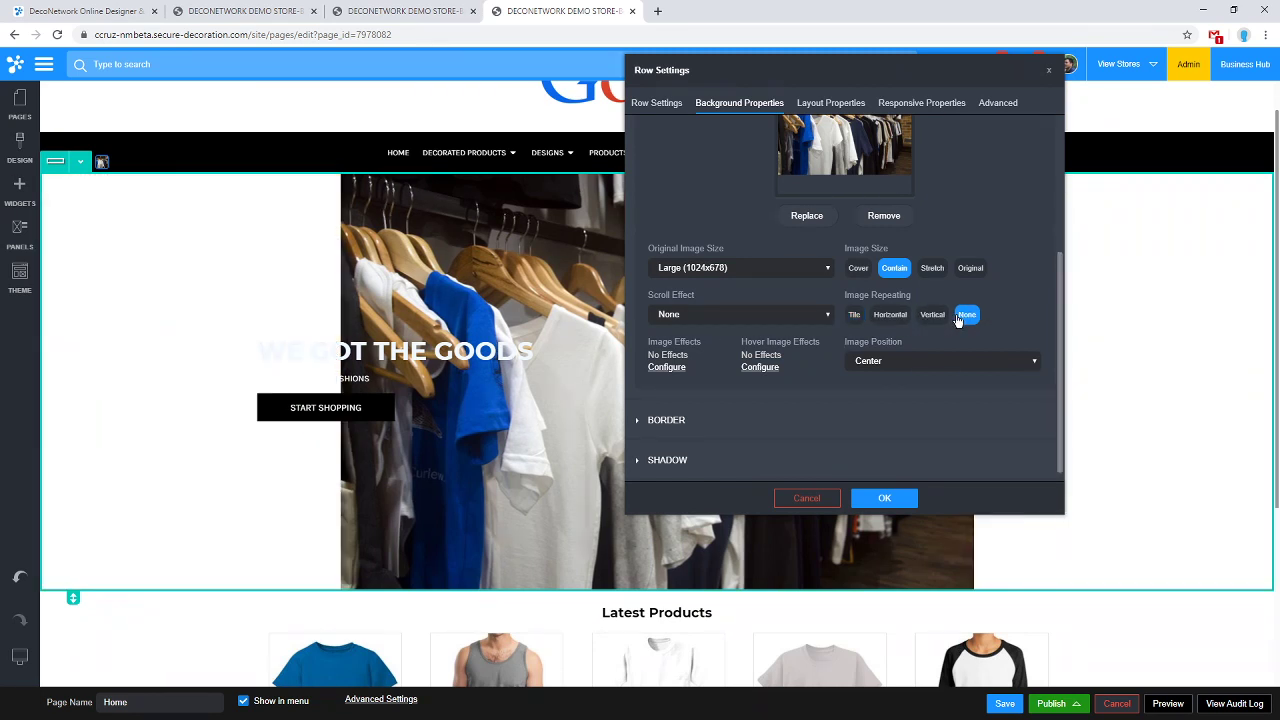
{"action": "left_click", "coordinate": [898, 315]}
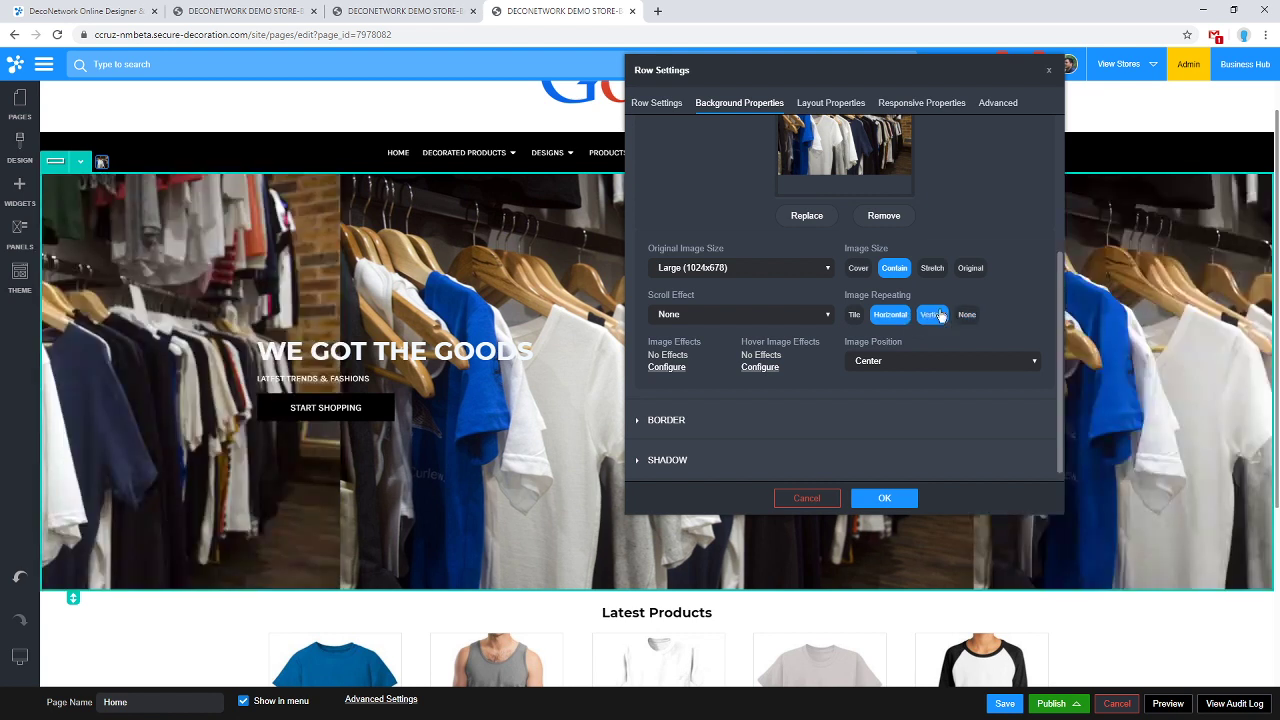
{"action": "left_click", "coordinate": [965, 315]}
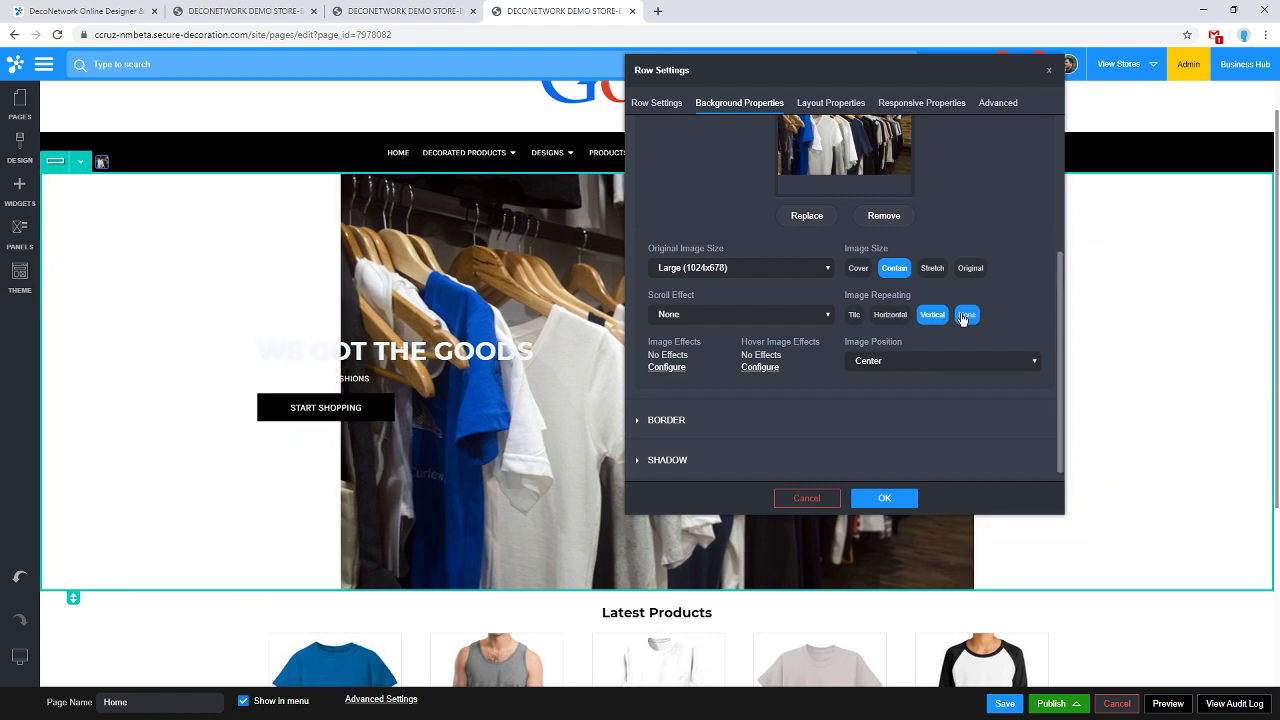
{"action": "left_click", "coordinate": [859, 270]}
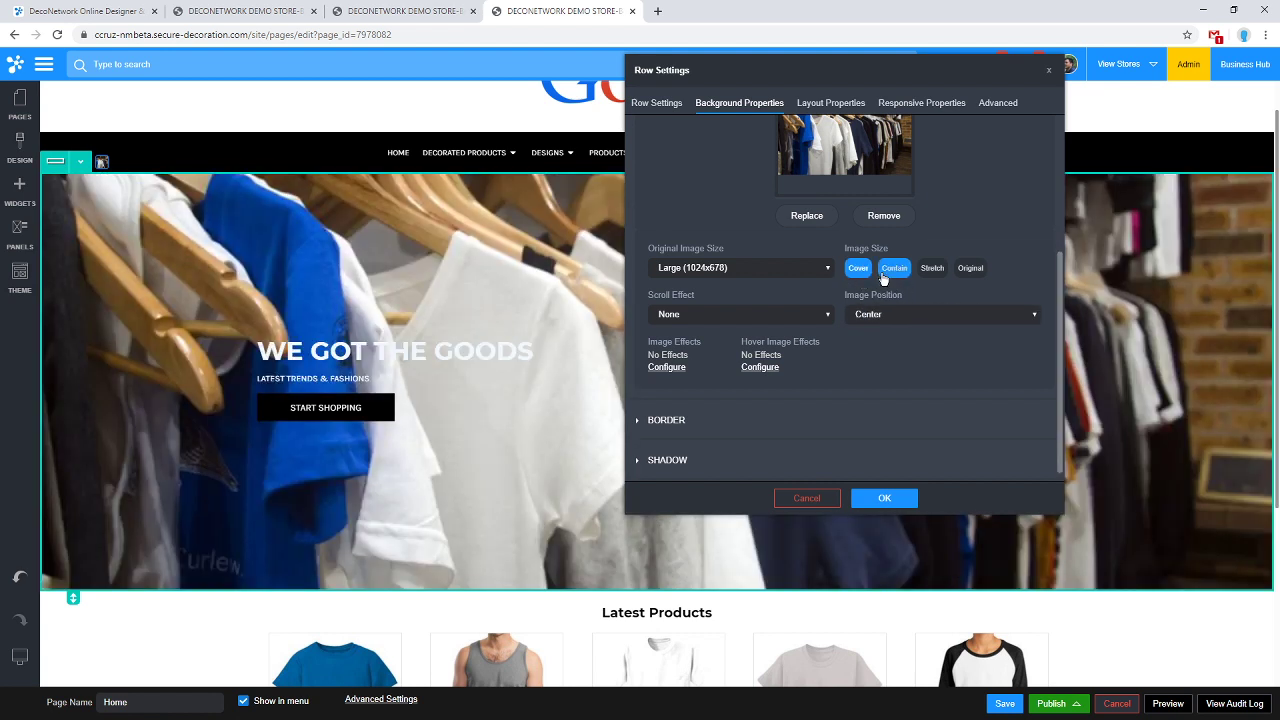
{"action": "left_click", "coordinate": [903, 270]}
{"action": "left_click", "coordinate": [858, 268]}
{"action": "left_click", "coordinate": [725, 269]}
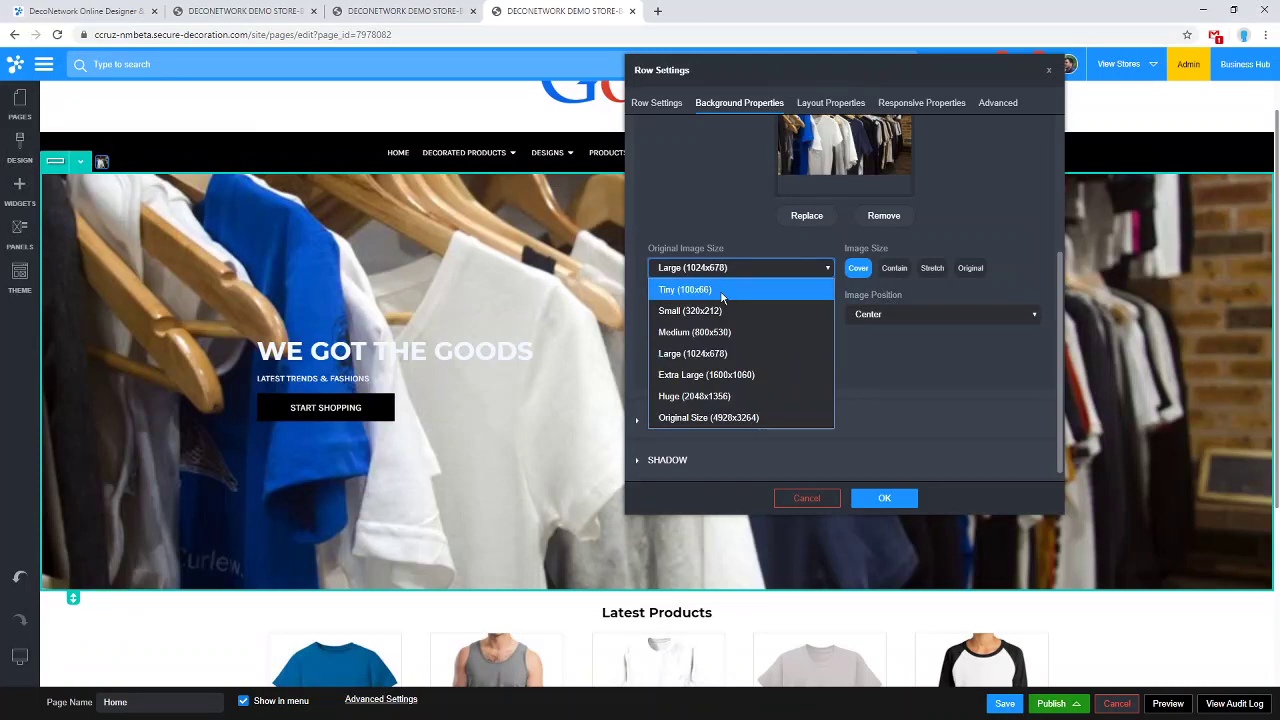
Try Tiny and Original Size, settle on Large (1024x678), and apply the row settings.
{"action": "left_click", "coordinate": [718, 290]}
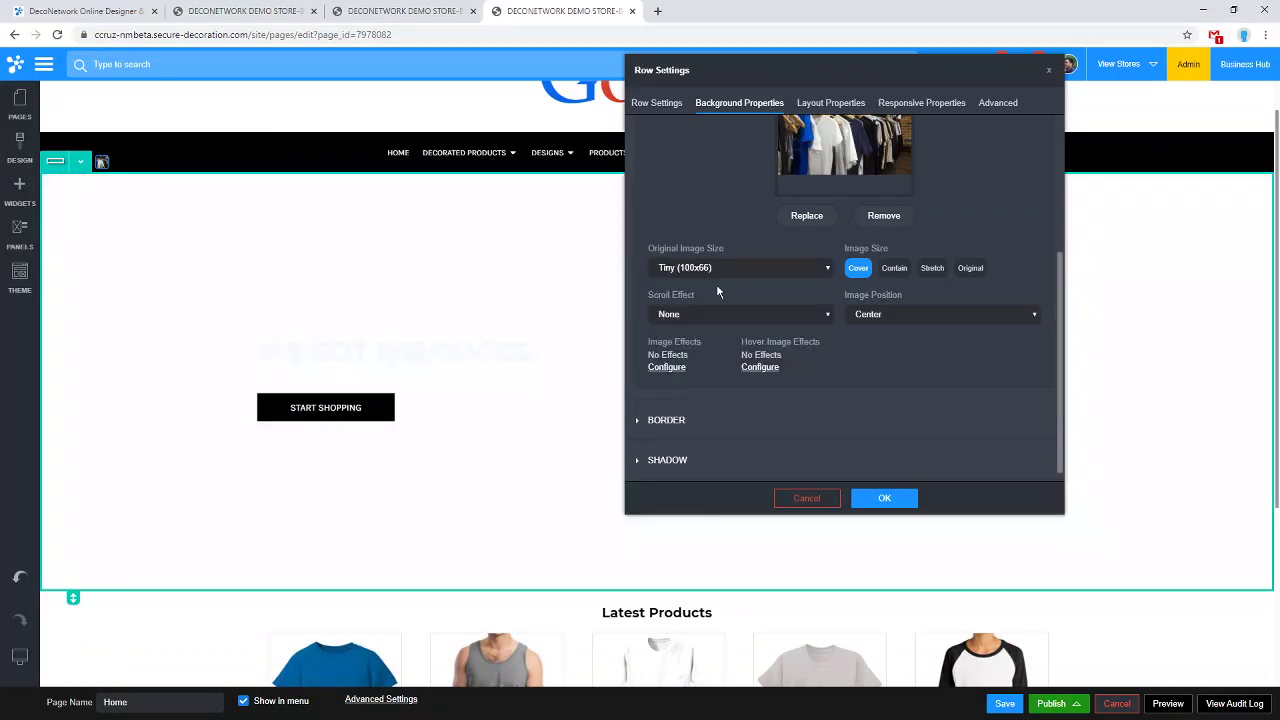
{"action": "left_click", "coordinate": [709, 269]}
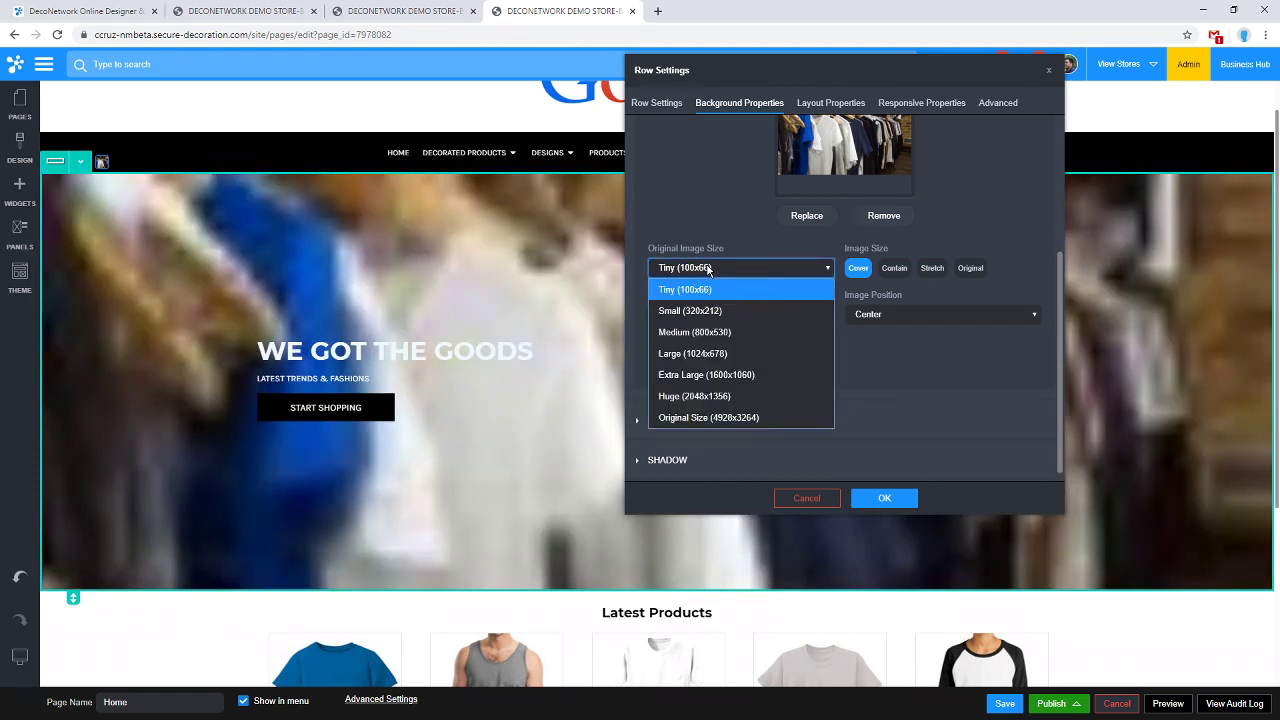
{"action": "left_click", "coordinate": [741, 418]}
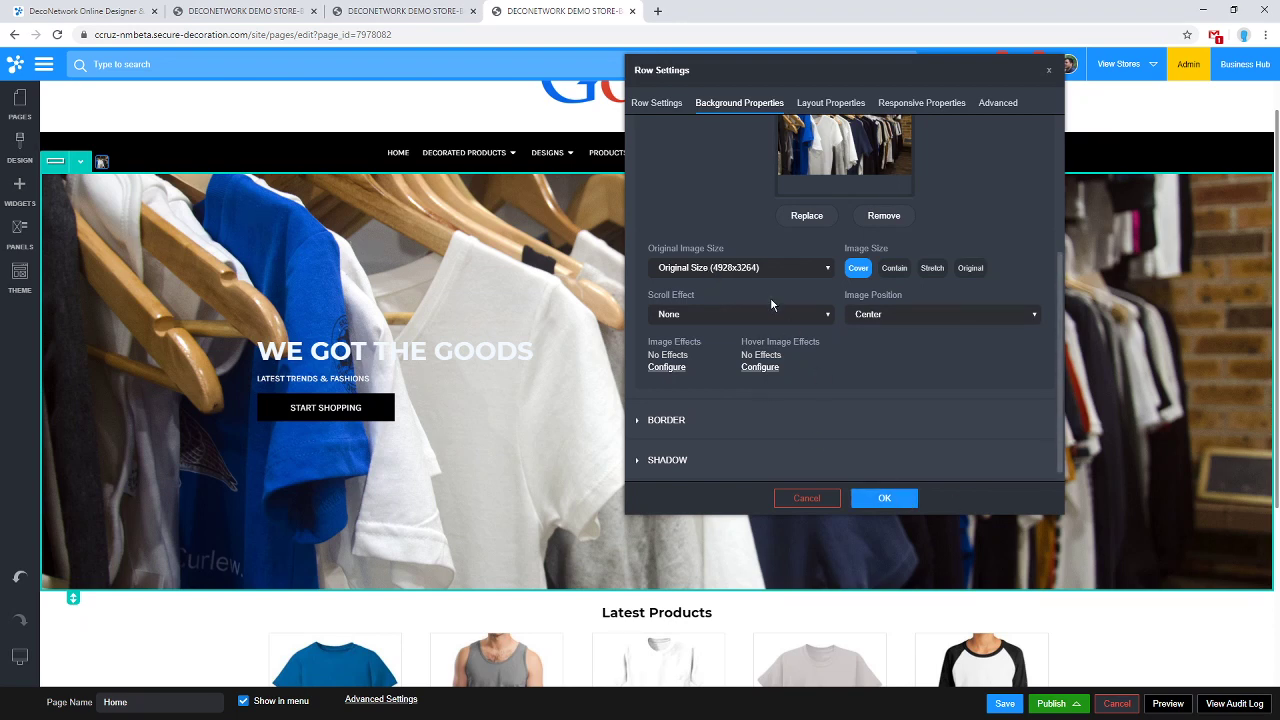
{"action": "left_click", "coordinate": [772, 270]}
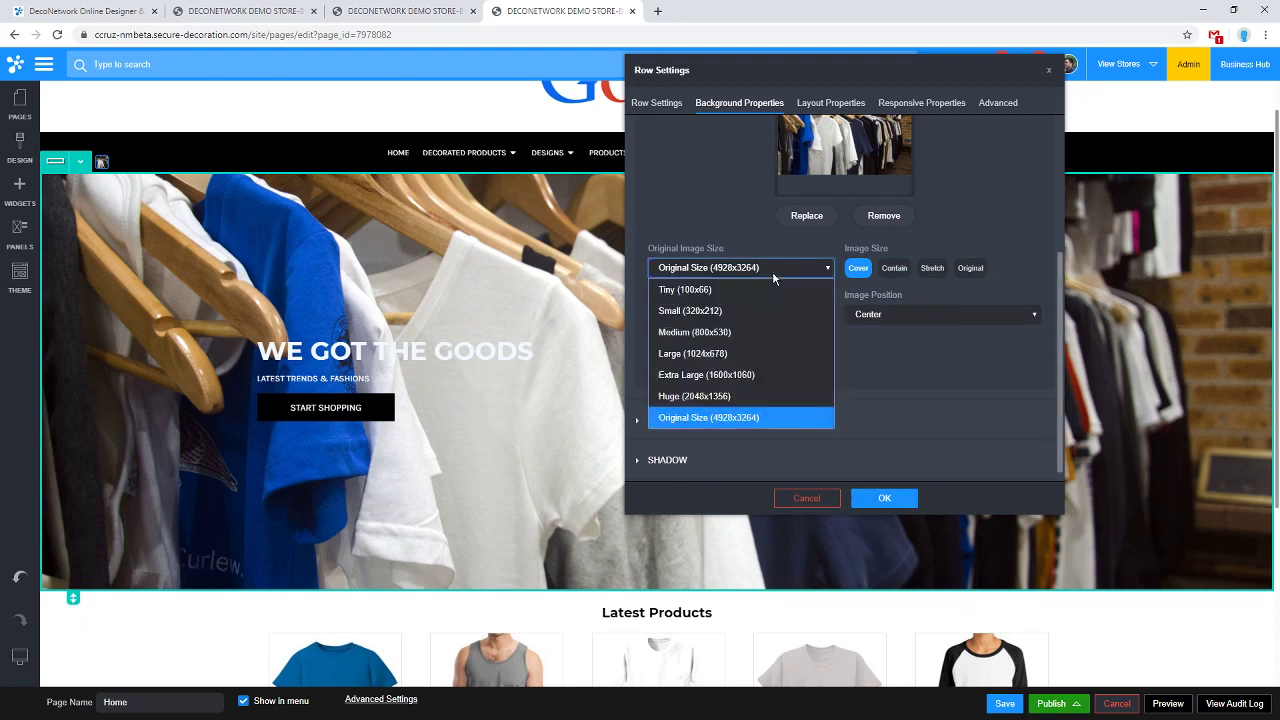
{"action": "left_click", "coordinate": [754, 353]}
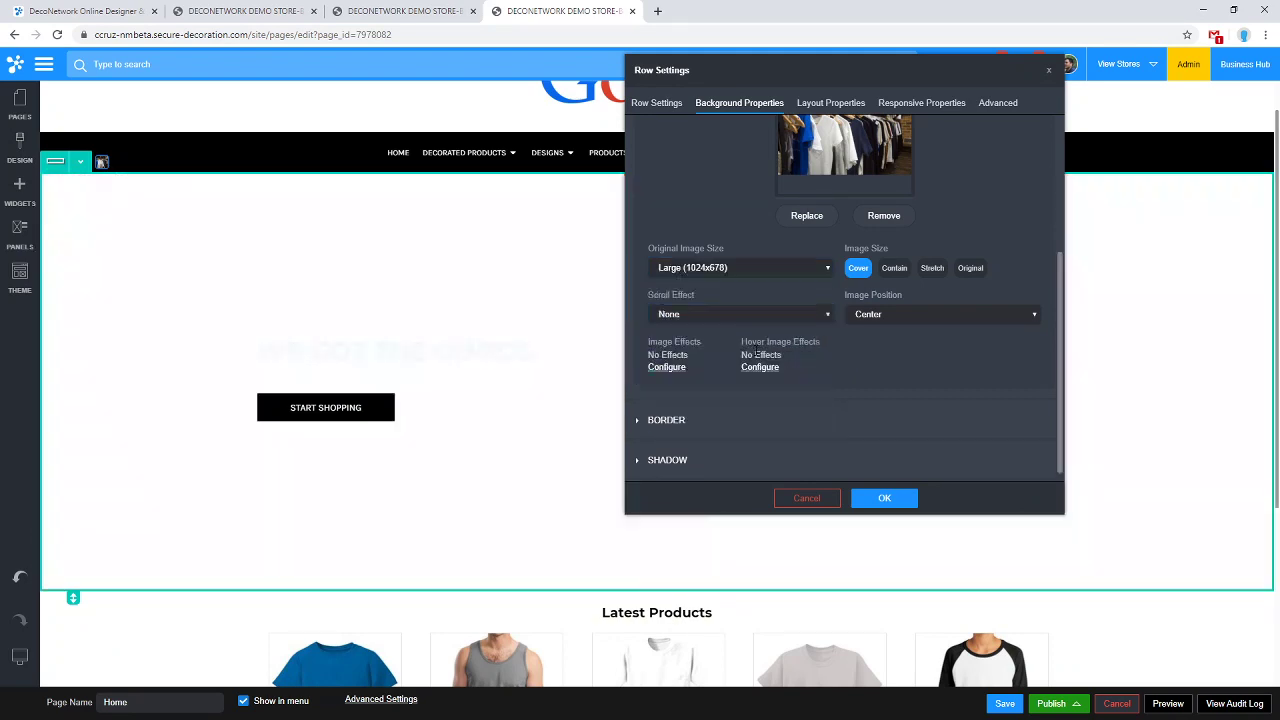
{"action": "right_click", "coordinate": [754, 348]}
{"action": "left_click", "coordinate": [963, 426]}
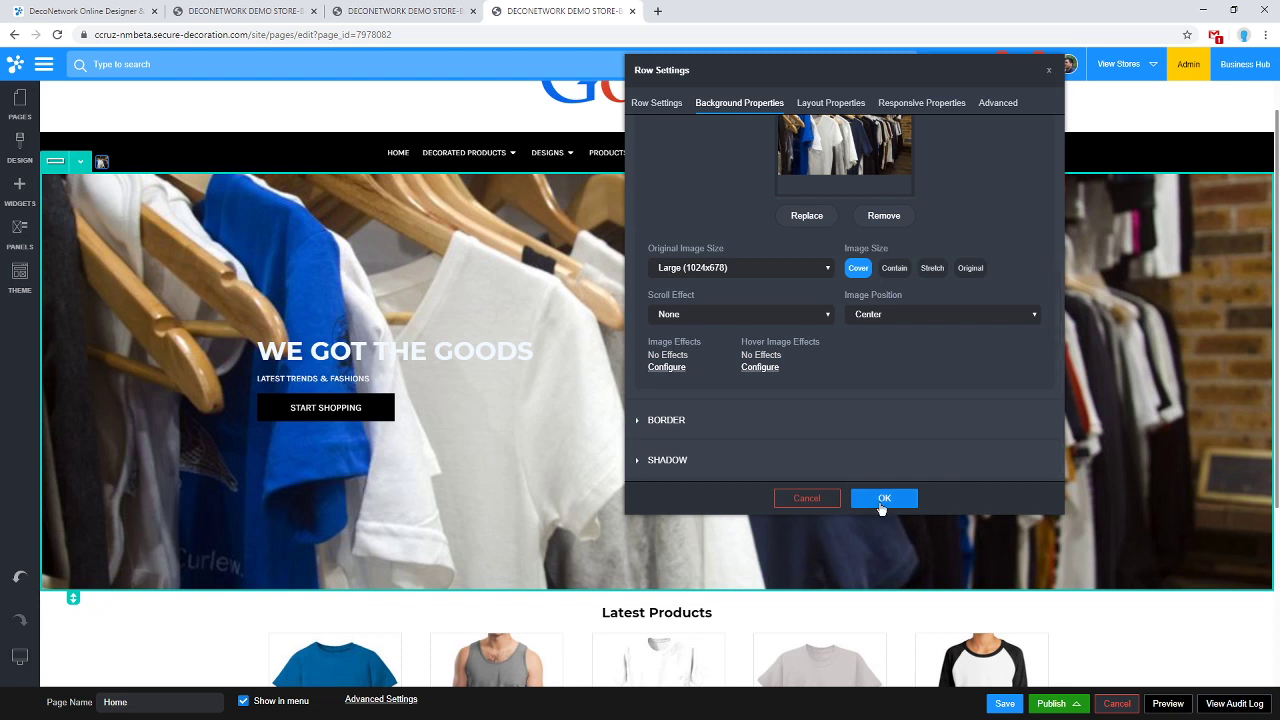
{"action": "left_click", "coordinate": [884, 498]}
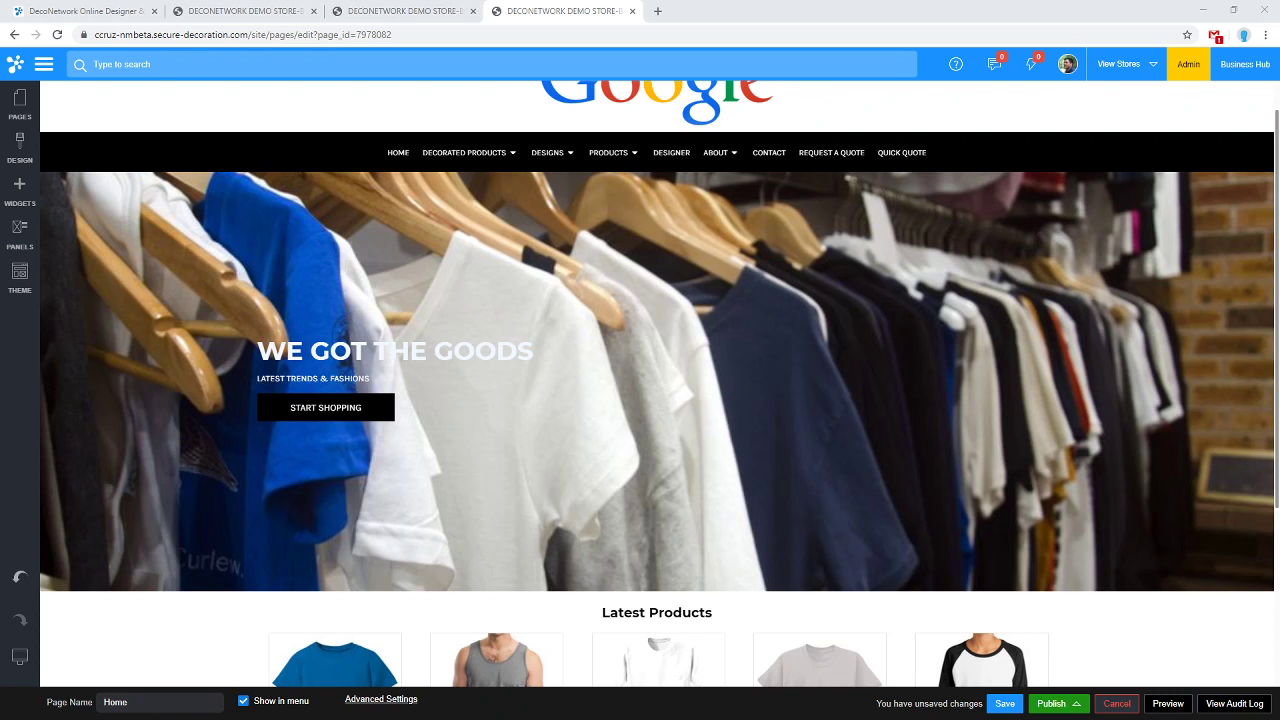
Launch Business Hub from the top-right corner, opening its Welcome dashboard in a new tab.
{"action": "left_click", "coordinate": [1245, 64]}
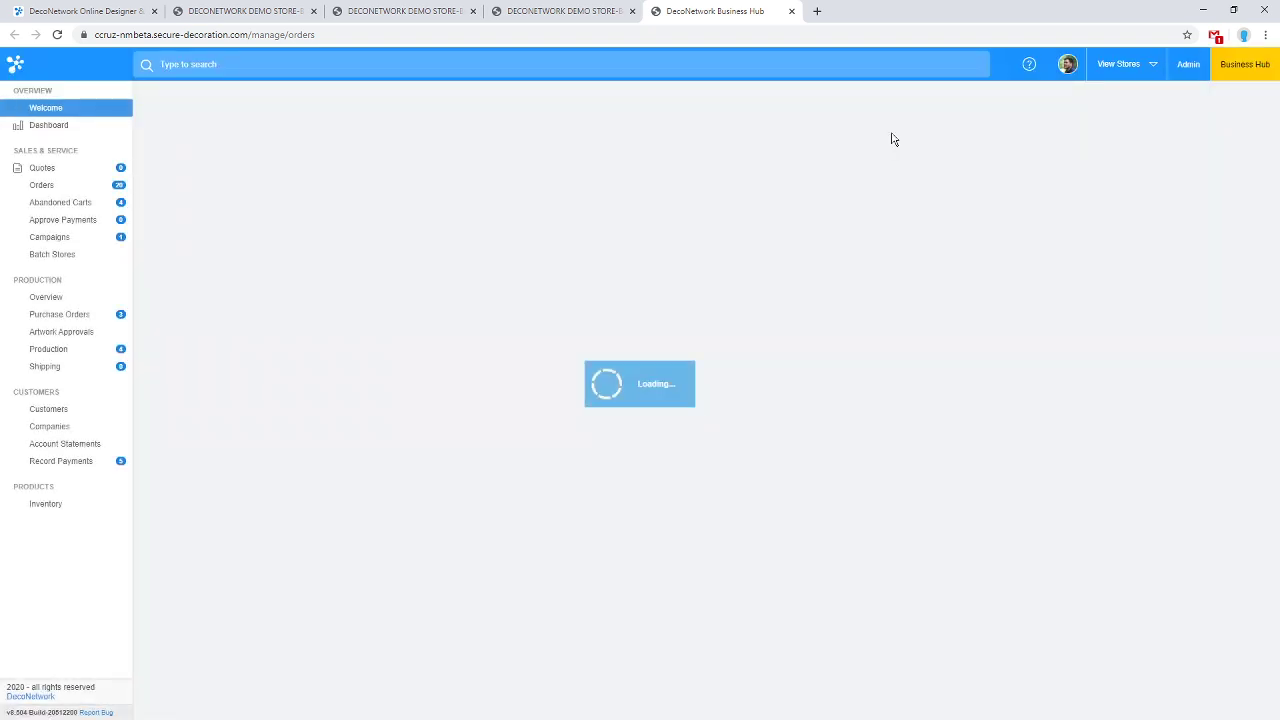
Open the Orders list, sort by Customer and reverse it, then sort by Due Date.
{"action": "left_click", "coordinate": [50, 189]}
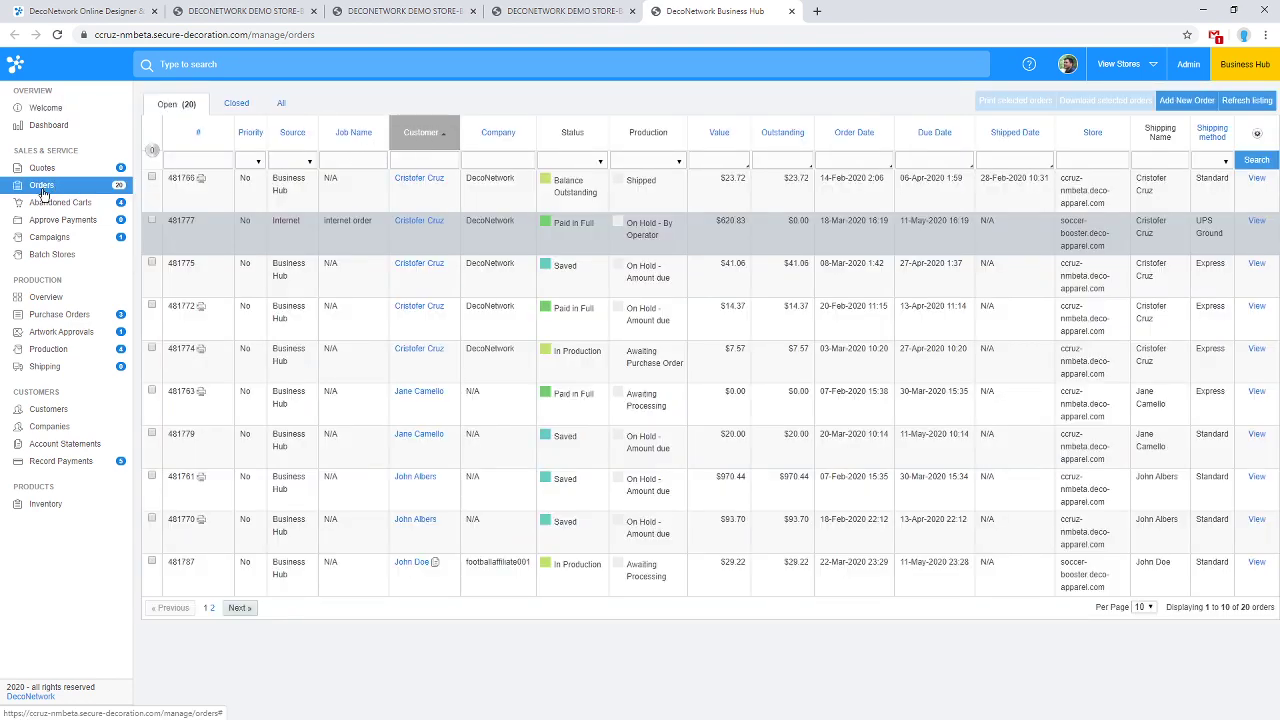
{"action": "left_click", "coordinate": [444, 140]}
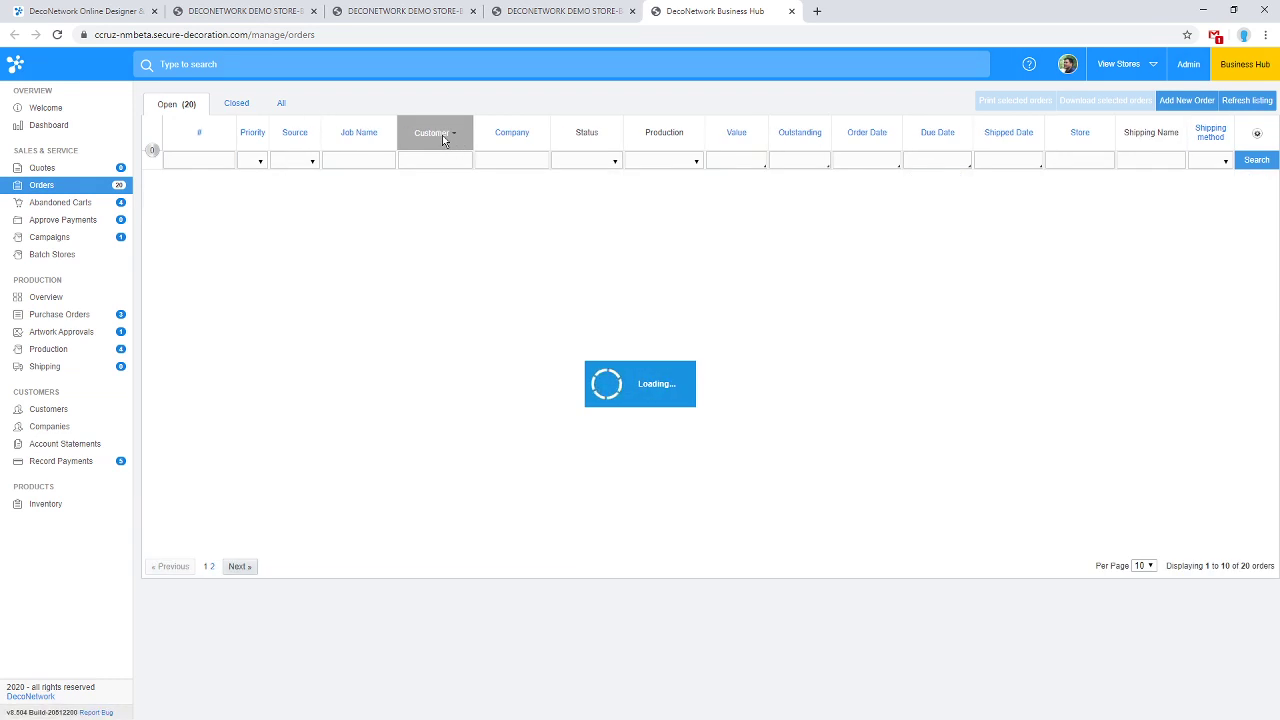
{"action": "mouse_move", "coordinate": [410, 185]}
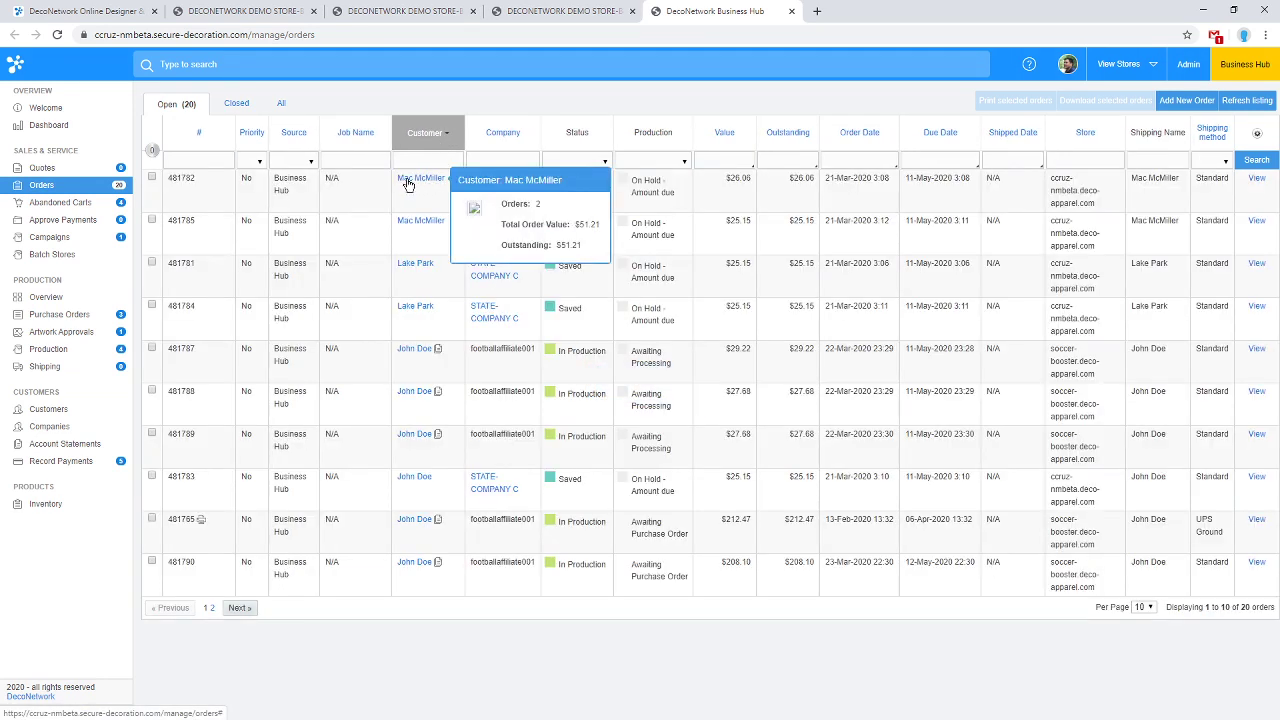
{"action": "left_click", "coordinate": [445, 134]}
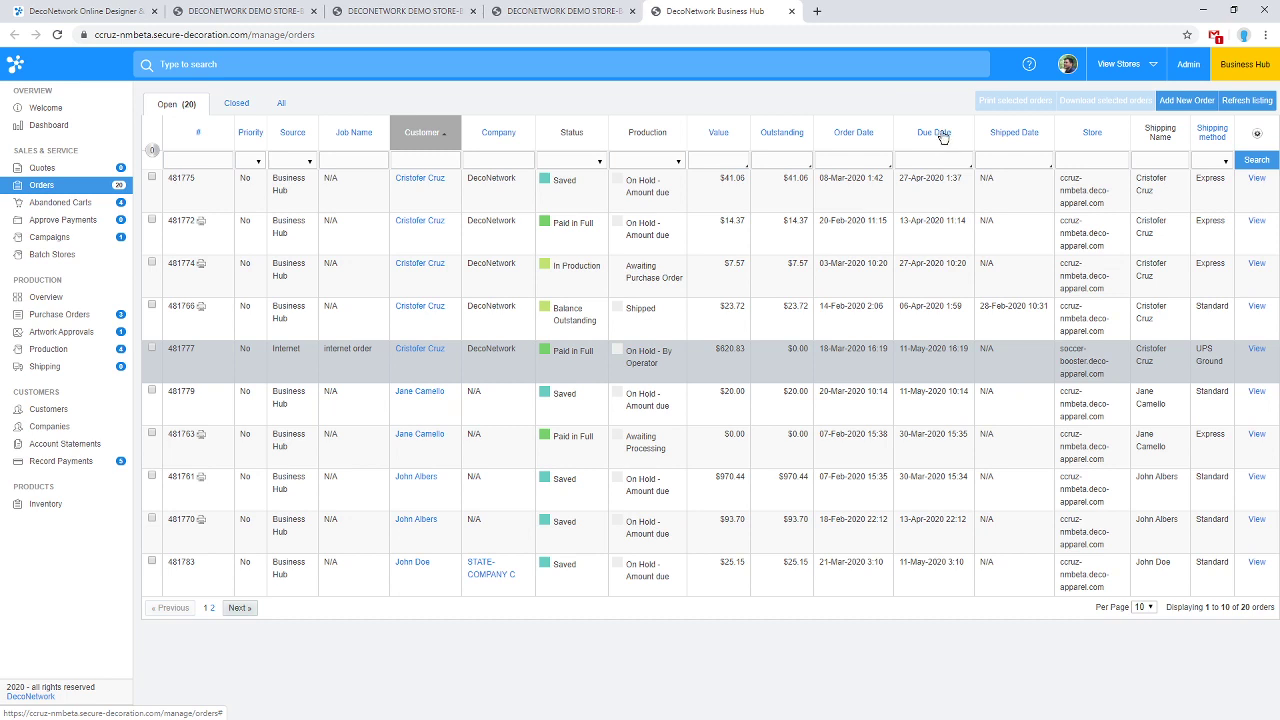
{"action": "left_click", "coordinate": [941, 139]}
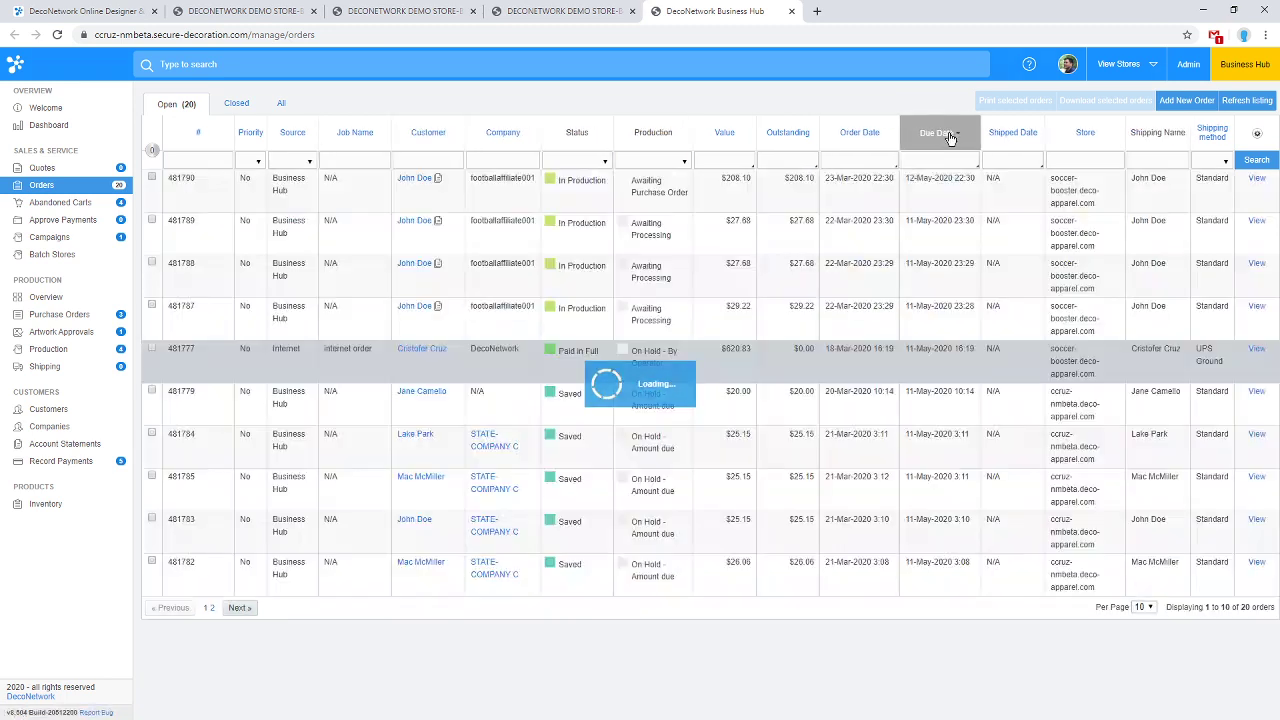
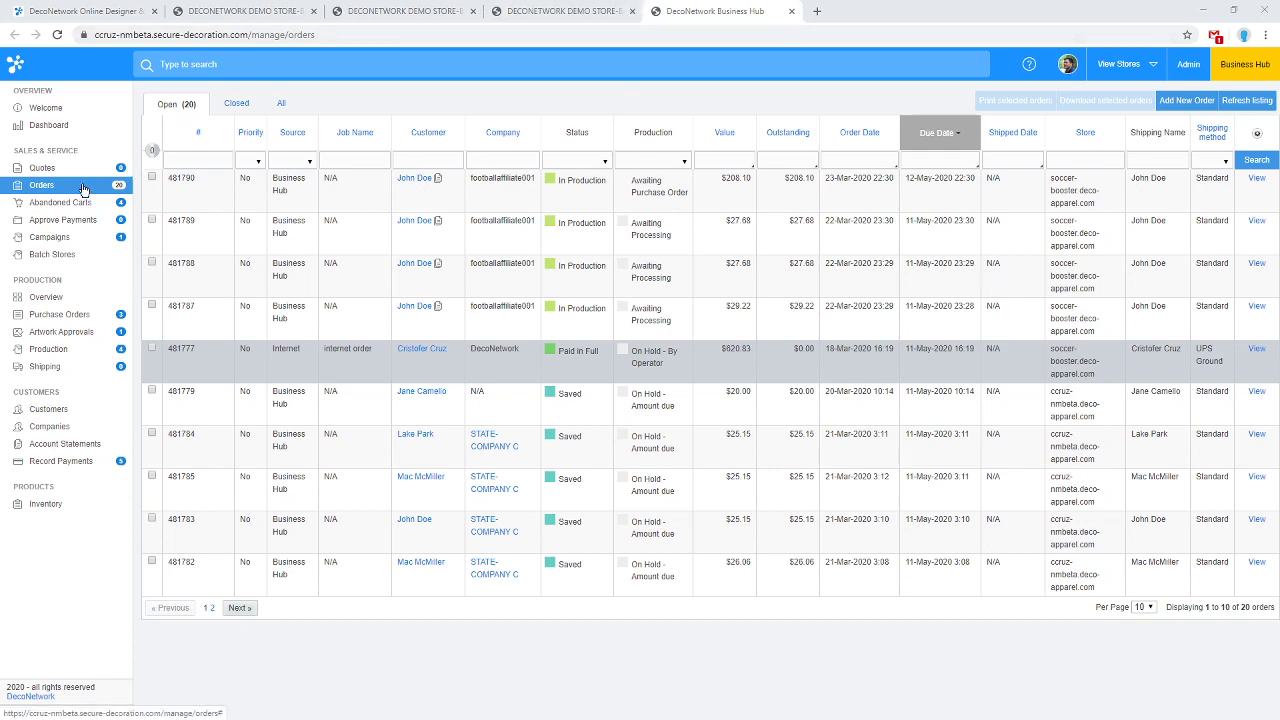
Create new draft order #481791 from the Orders list with Add New Order.
{"action": "left_click", "coordinate": [1167, 104]}
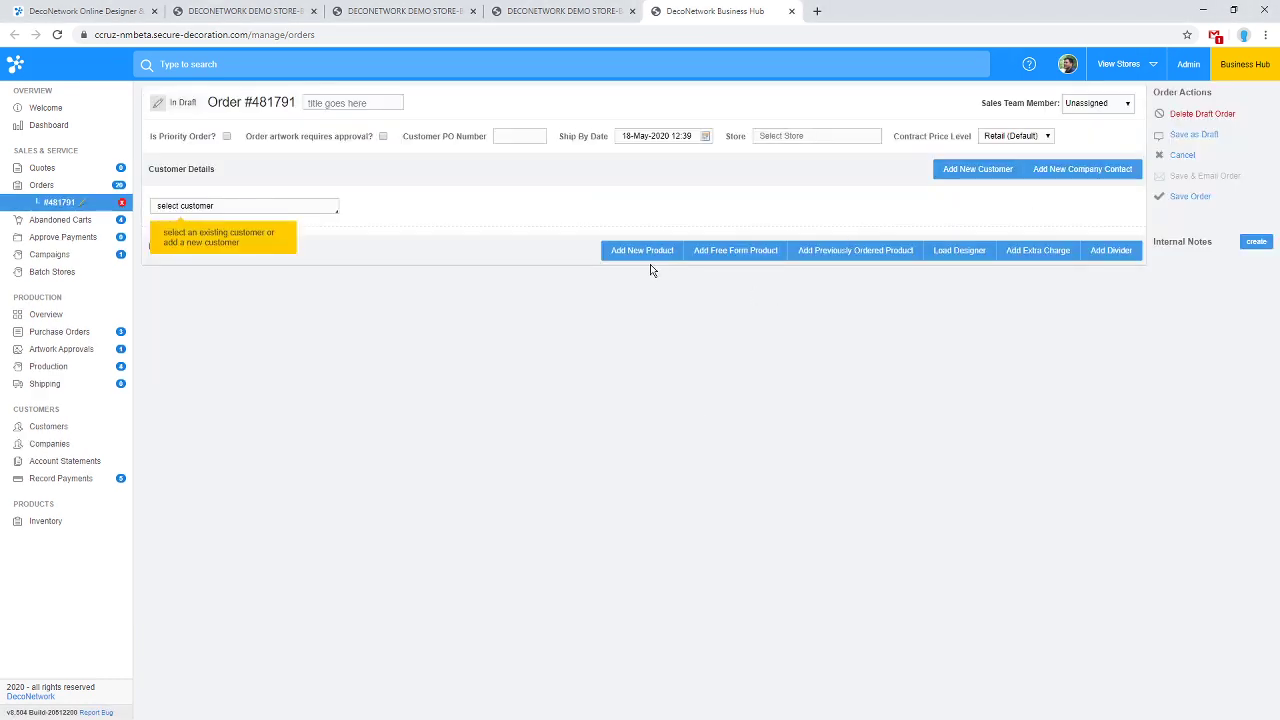
Add an 8000B Youth DryBlend T-shirt (Ash, M x 1) line and open its Designer.
{"action": "left_click", "coordinate": [637, 258]}
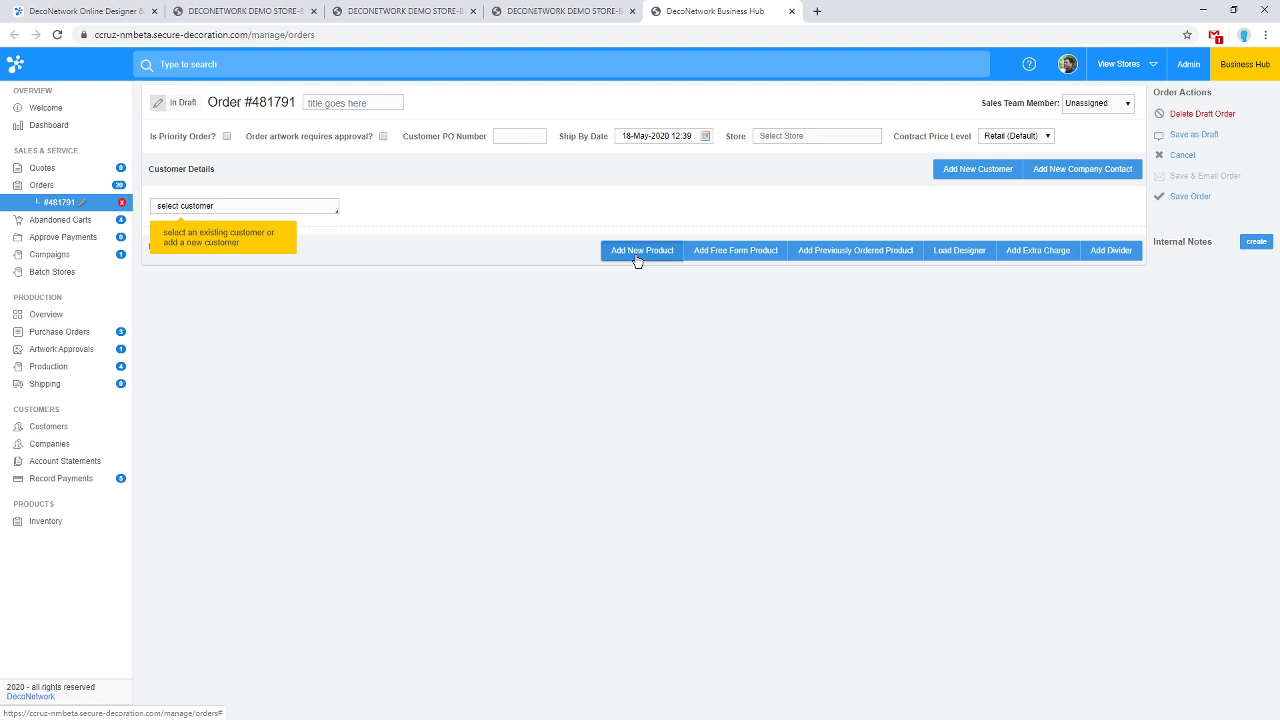
{"action": "left_click", "coordinate": [319, 329]}
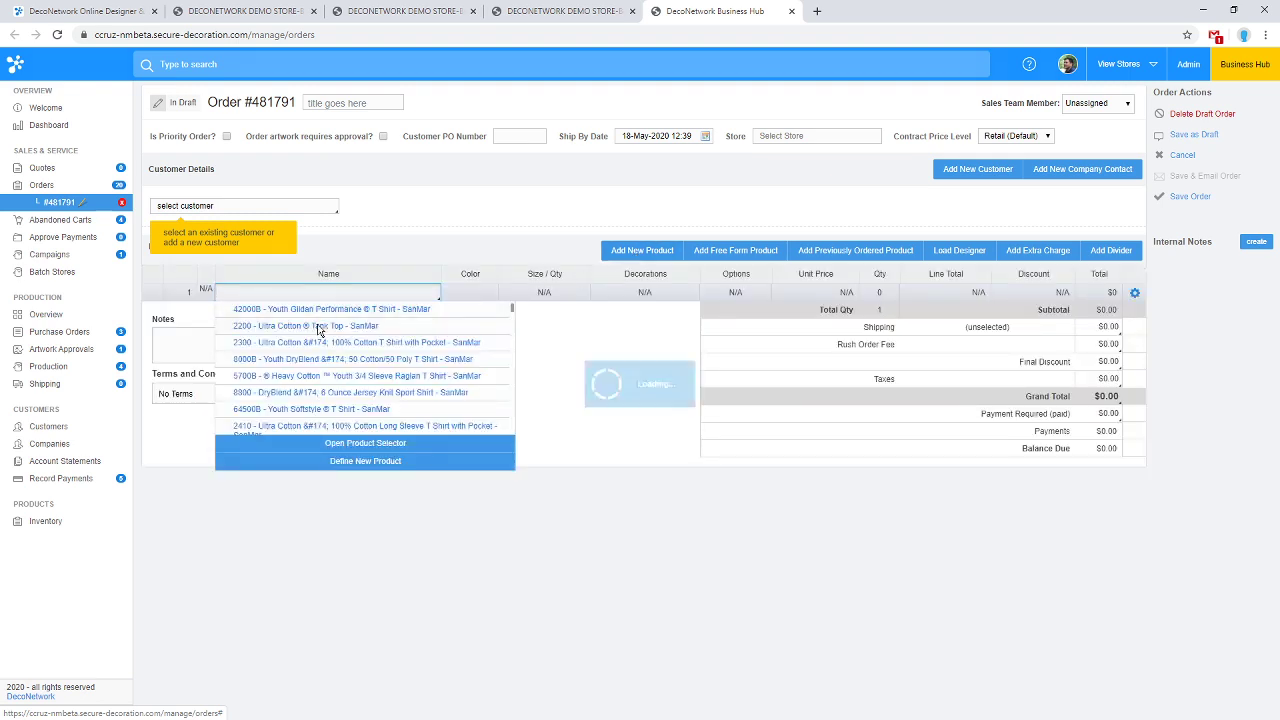
{"action": "left_click", "coordinate": [315, 316]}
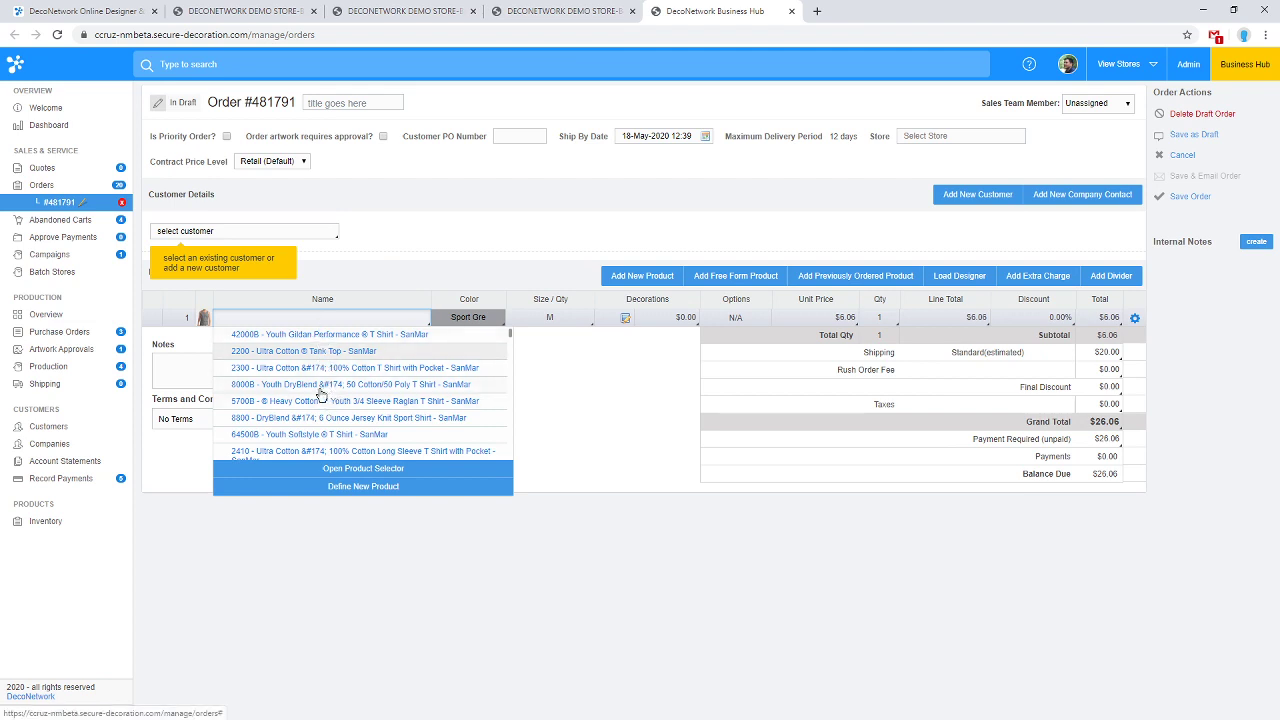
{"action": "left_click", "coordinate": [319, 389]}
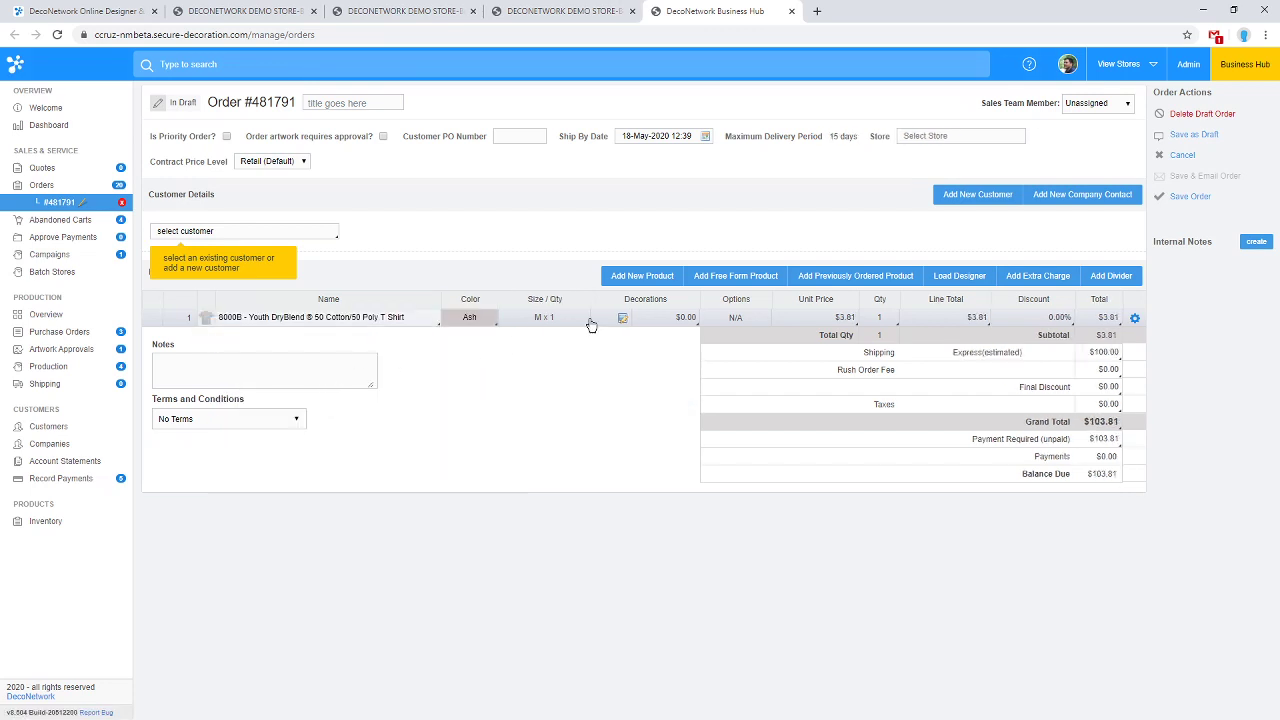
{"action": "left_click", "coordinate": [621, 318]}
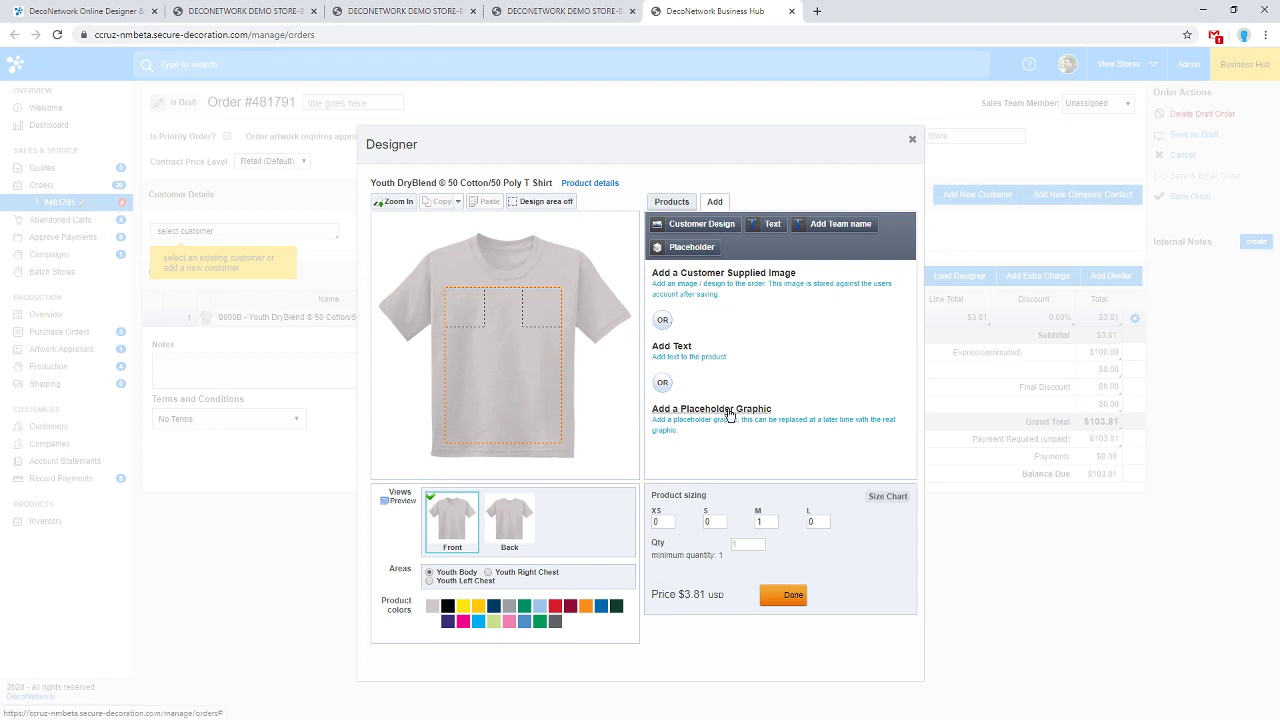
Add a DTG Printing placeholder to the shirt front, resized to 6.26in x 6.69in.
{"action": "left_click", "coordinate": [700, 226]}
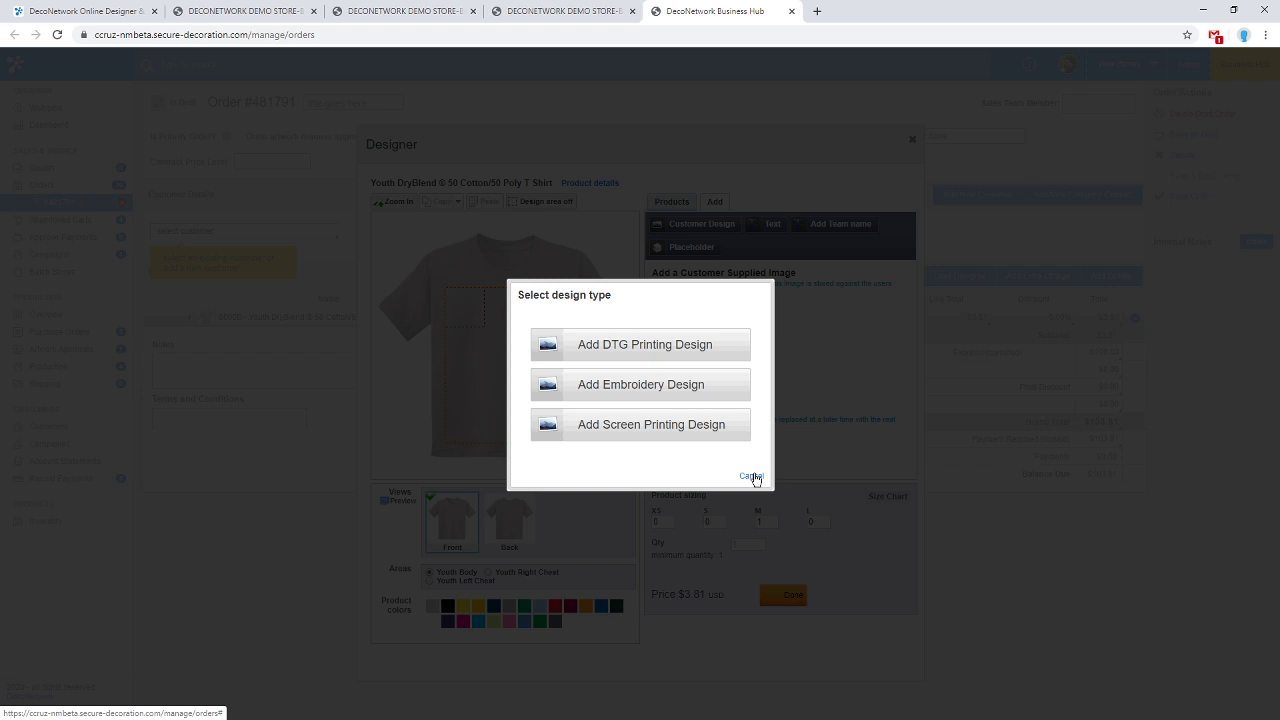
{"action": "left_click", "coordinate": [752, 477]}
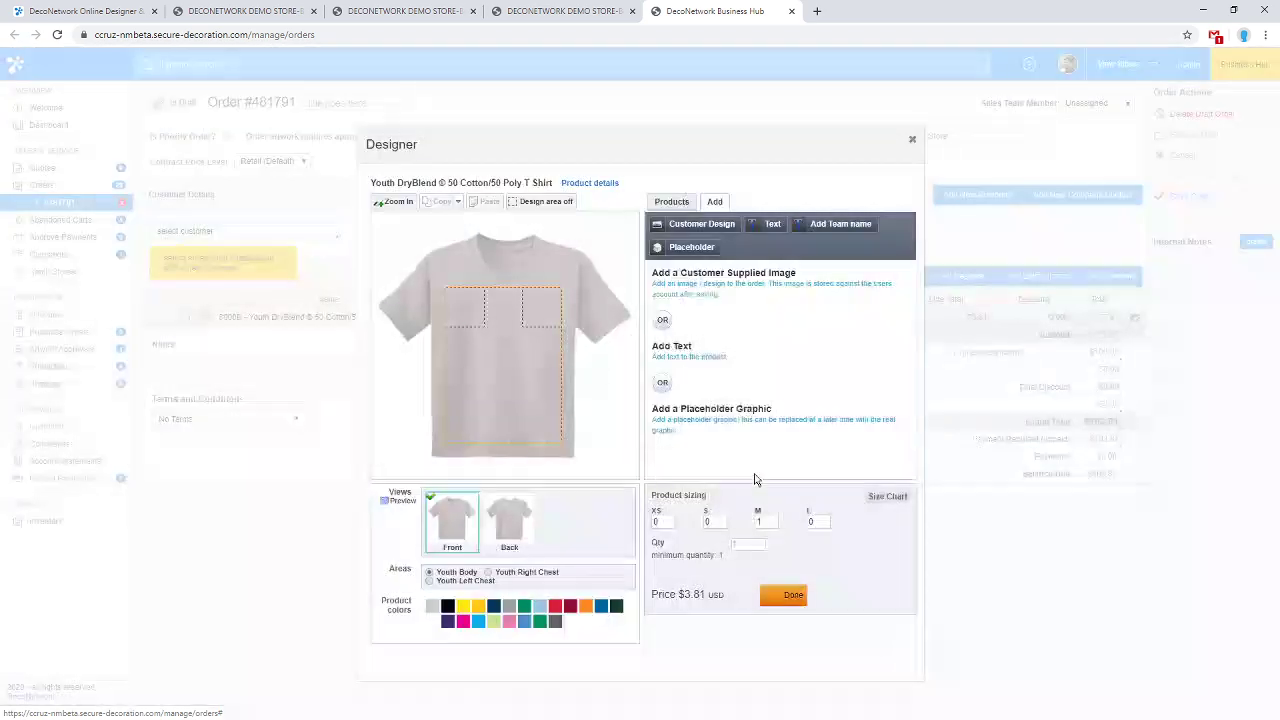
{"action": "left_click", "coordinate": [699, 250]}
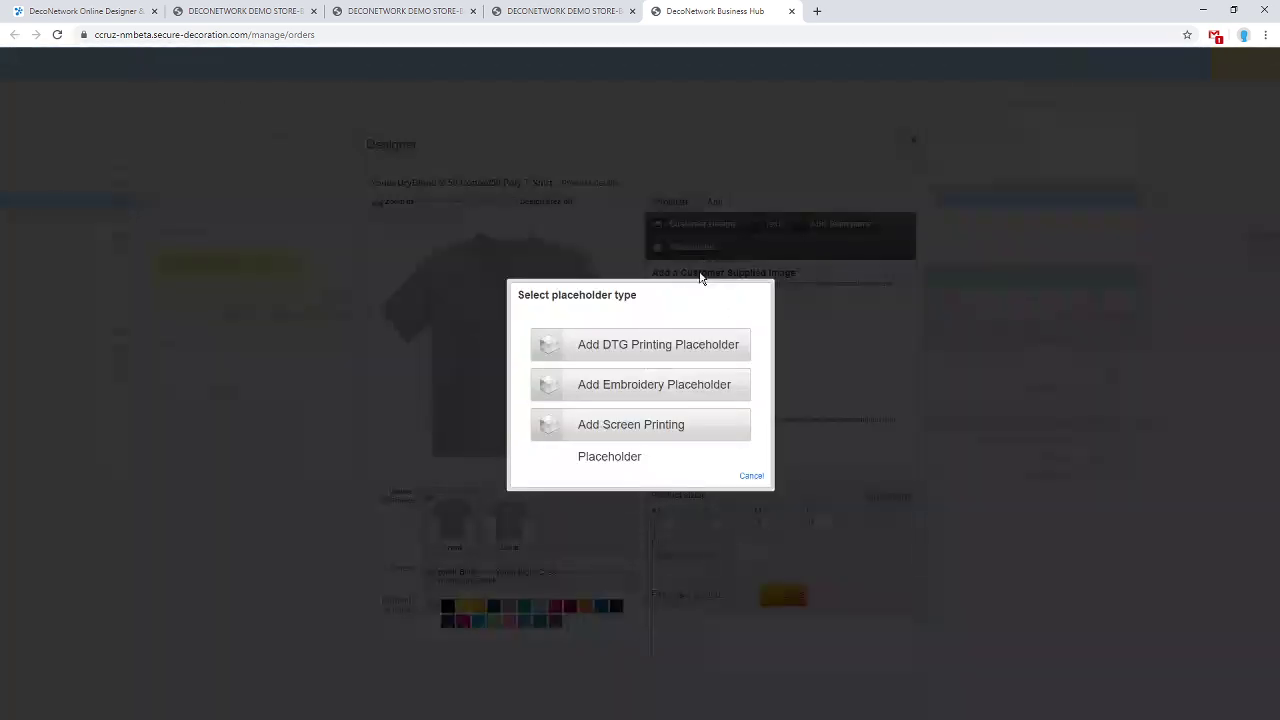
{"action": "left_click", "coordinate": [686, 343]}
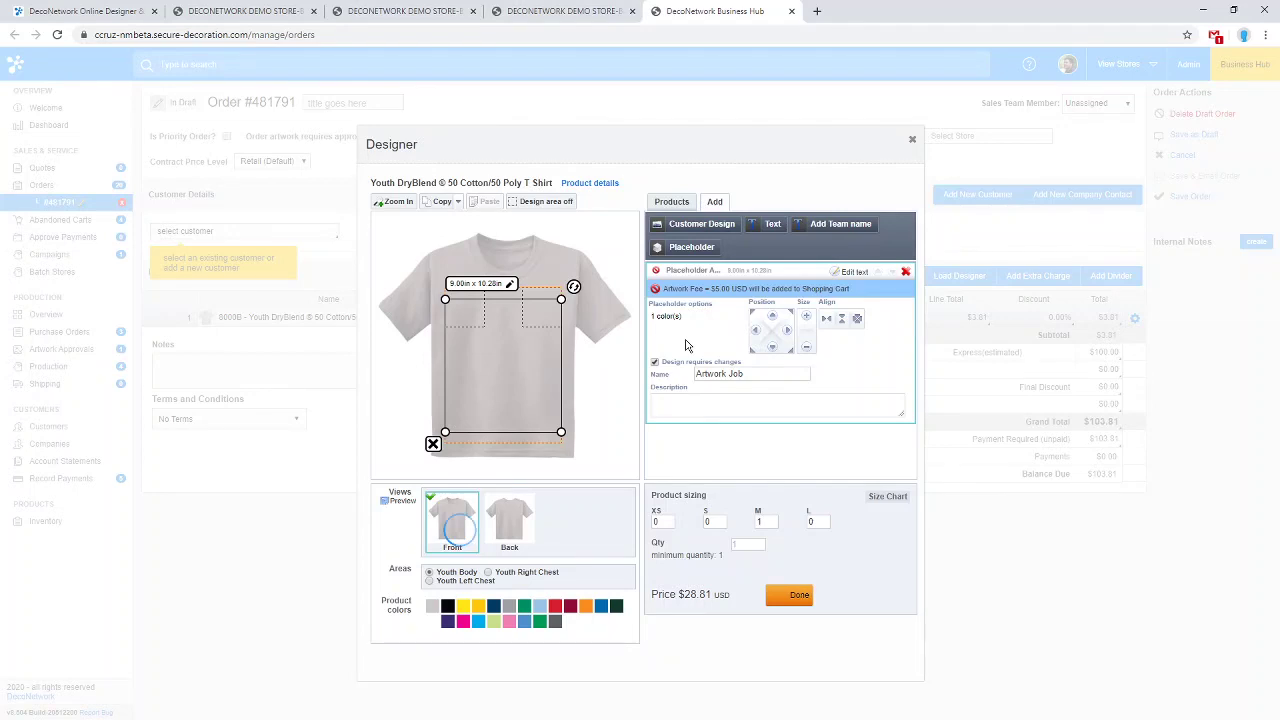
{"action": "left_click_drag", "start_coordinate": [561, 432], "coordinate": [522, 362]}
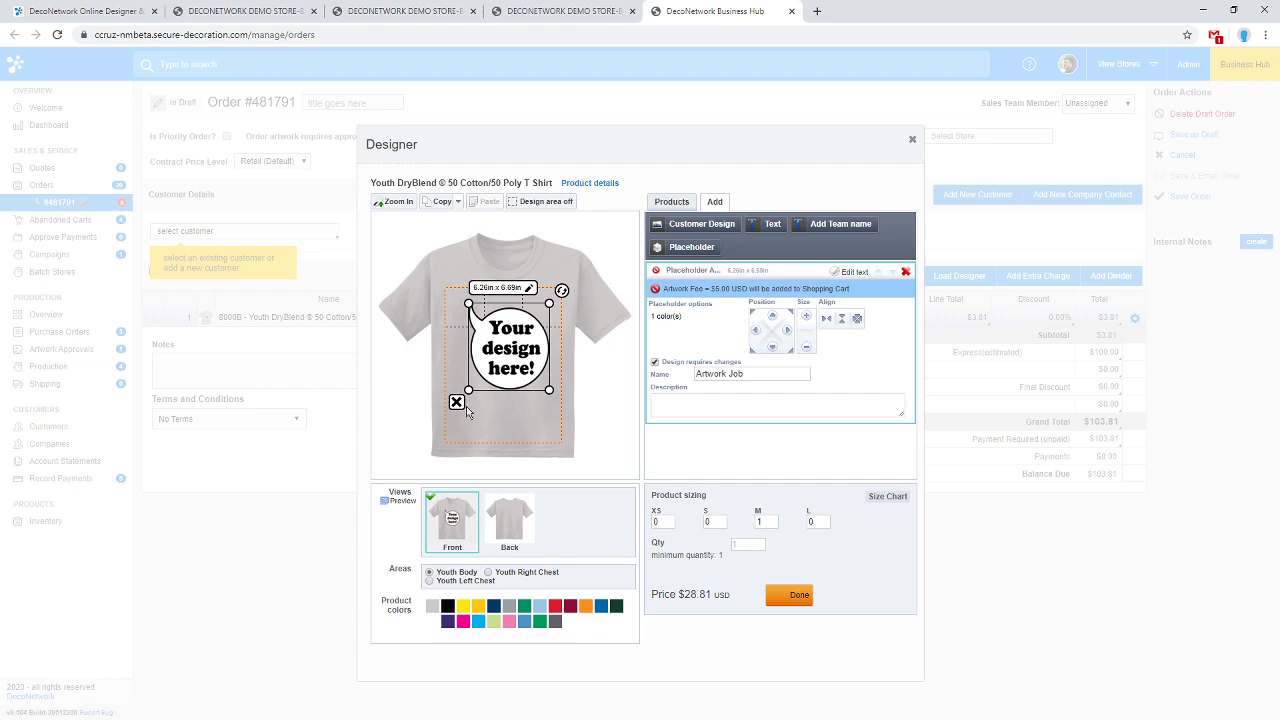
Delete the DTG placeholder and try a screen printing customer design, closing the artwork picker.
{"action": "left_click", "coordinate": [457, 402]}
{"action": "left_click", "coordinate": [704, 123]}
{"action": "left_click", "coordinate": [664, 310]}
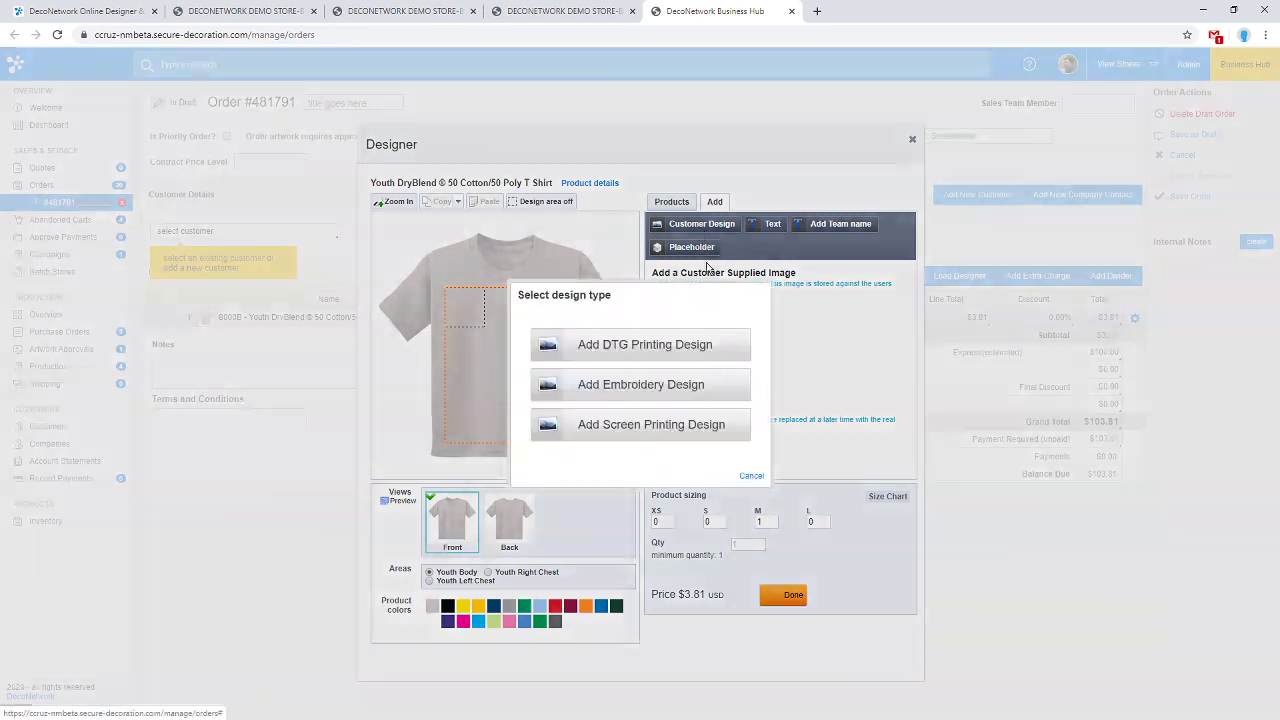
{"action": "left_click", "coordinate": [674, 434]}
{"action": "left_click", "coordinate": [911, 578]}
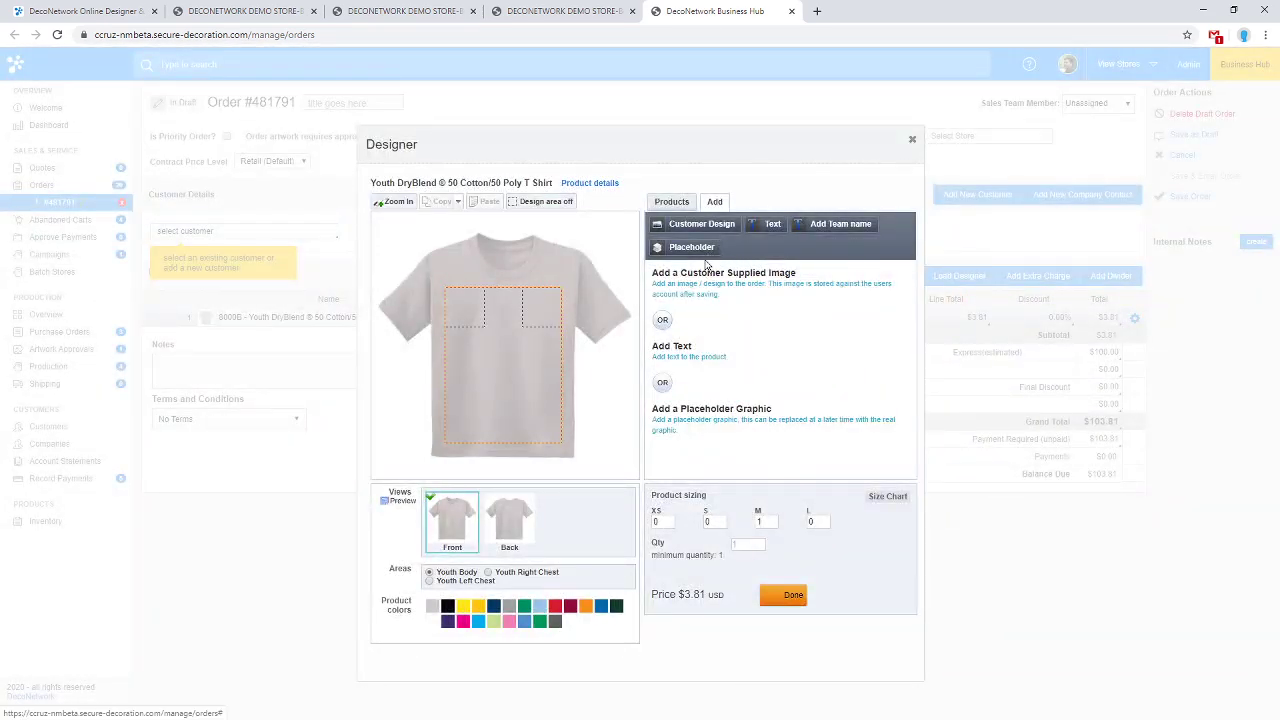
Add a smaller screen printing placeholder on the shirt front and finish the design.
{"action": "left_click", "coordinate": [695, 248]}
{"action": "left_click", "coordinate": [643, 428]}
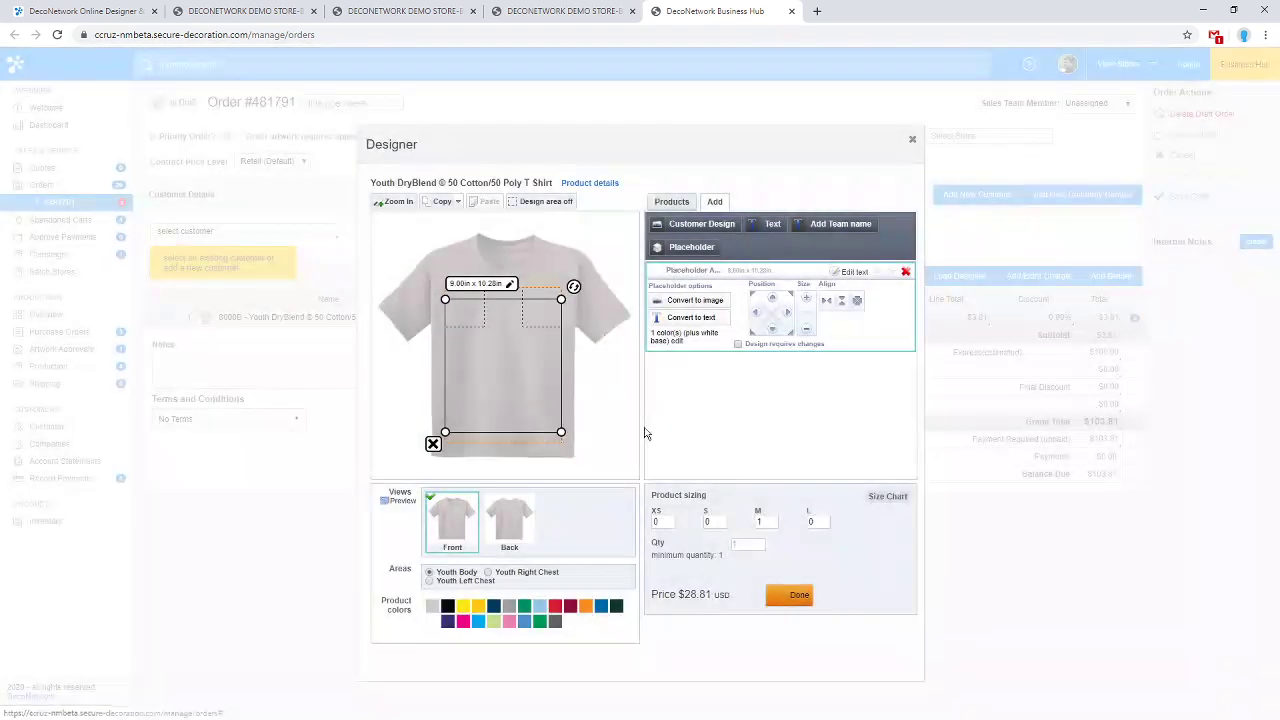
{"action": "left_click_drag", "start_coordinate": [561, 432], "coordinate": [514, 345]}
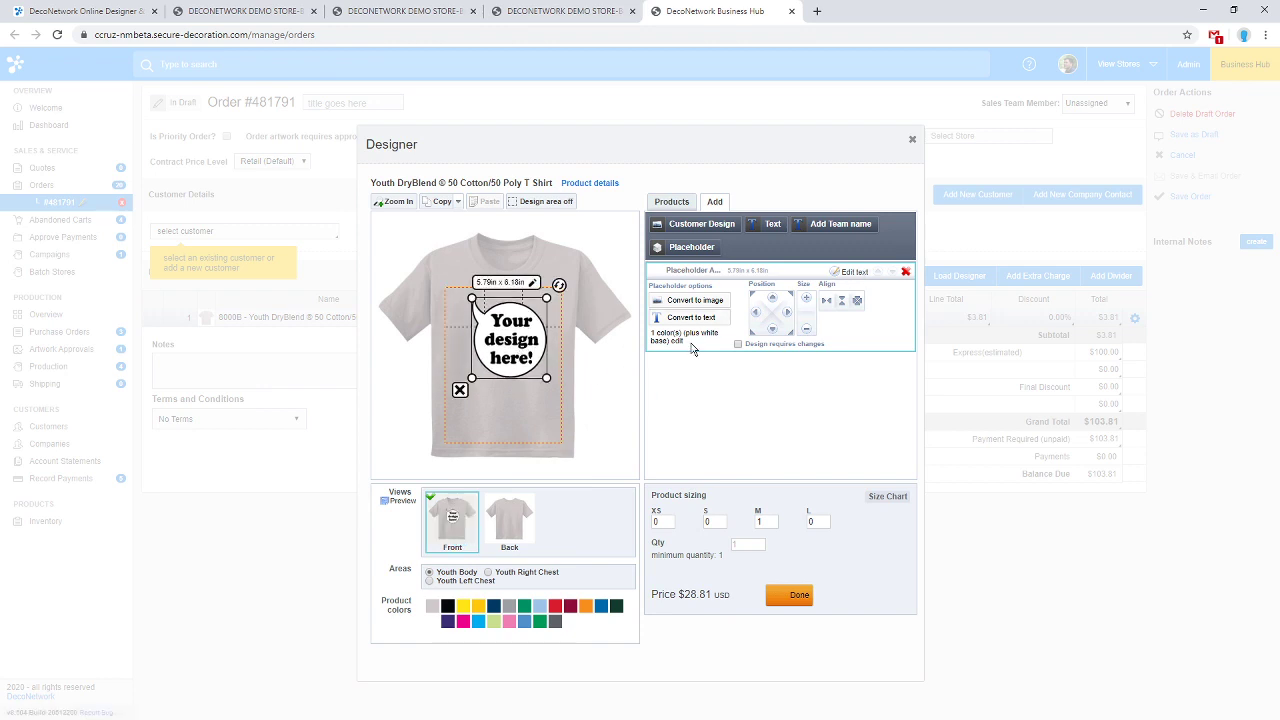
{"action": "left_click", "coordinate": [788, 596]}
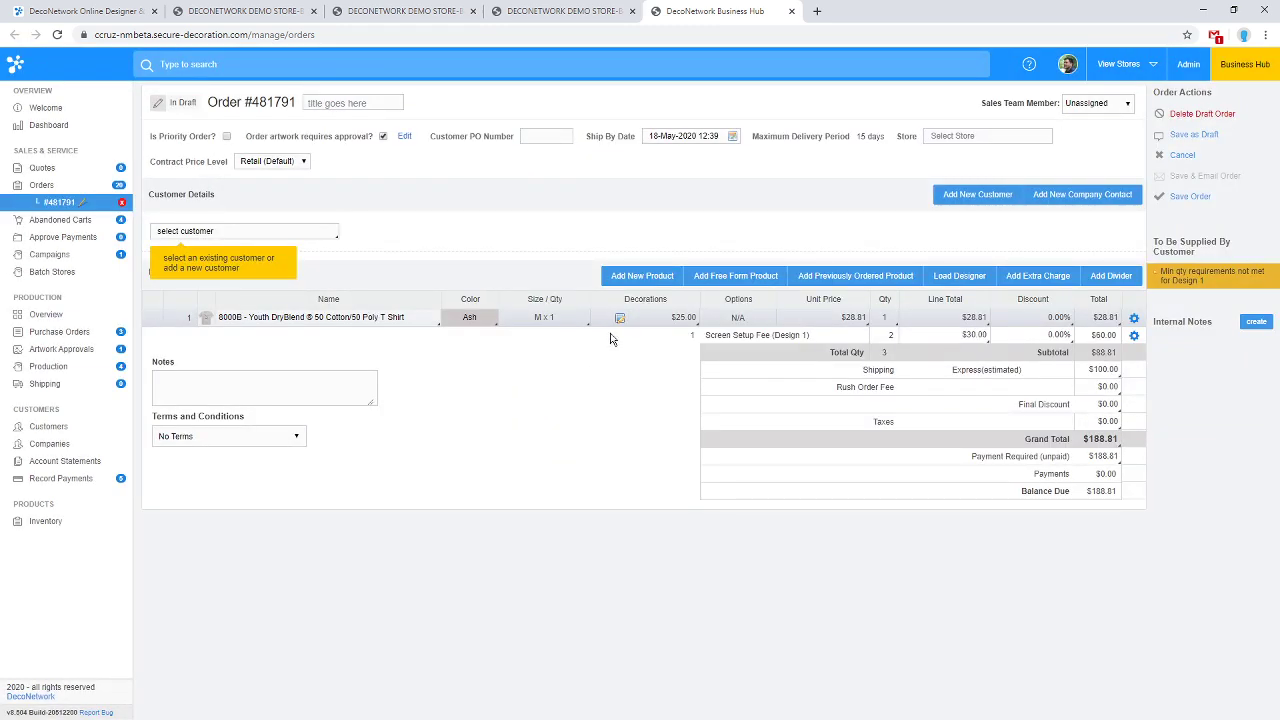
Set the decoration areas to Youth Left Chest embroidery and Youth Body screen printing.
{"action": "left_click", "coordinate": [683, 318]}
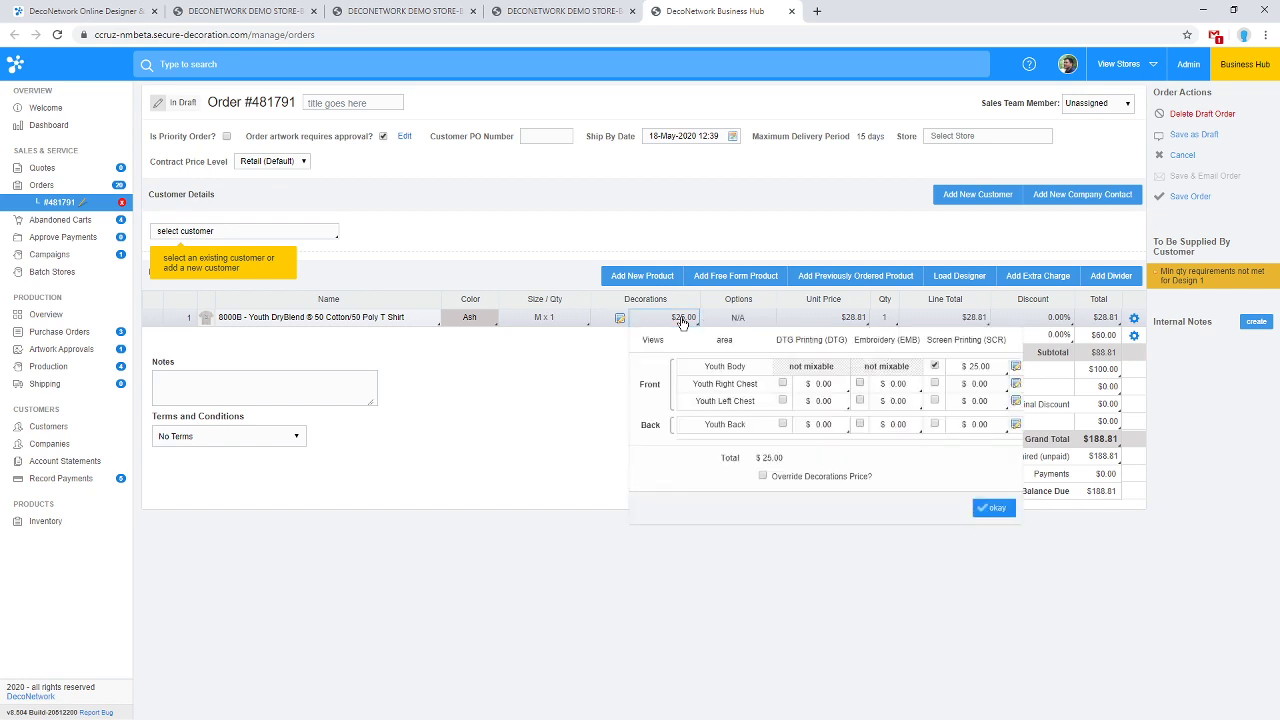
{"action": "left_click", "coordinate": [935, 368]}
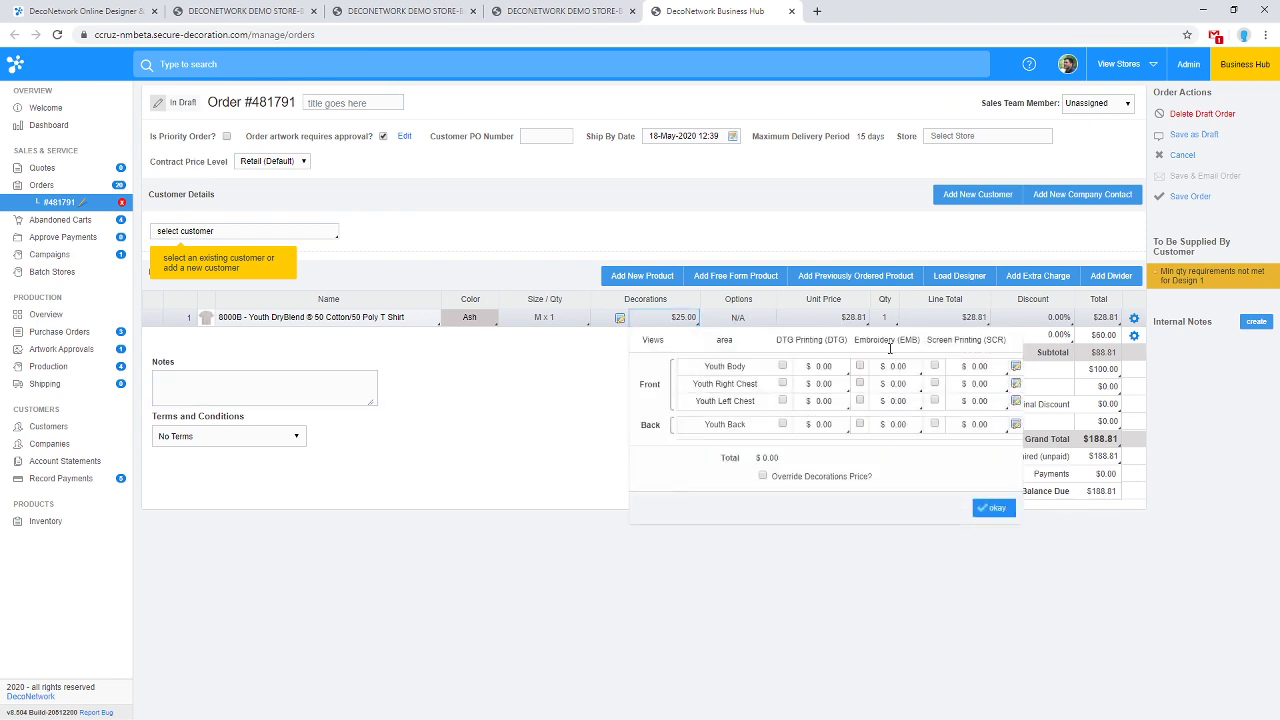
{"action": "left_click", "coordinate": [935, 368]}
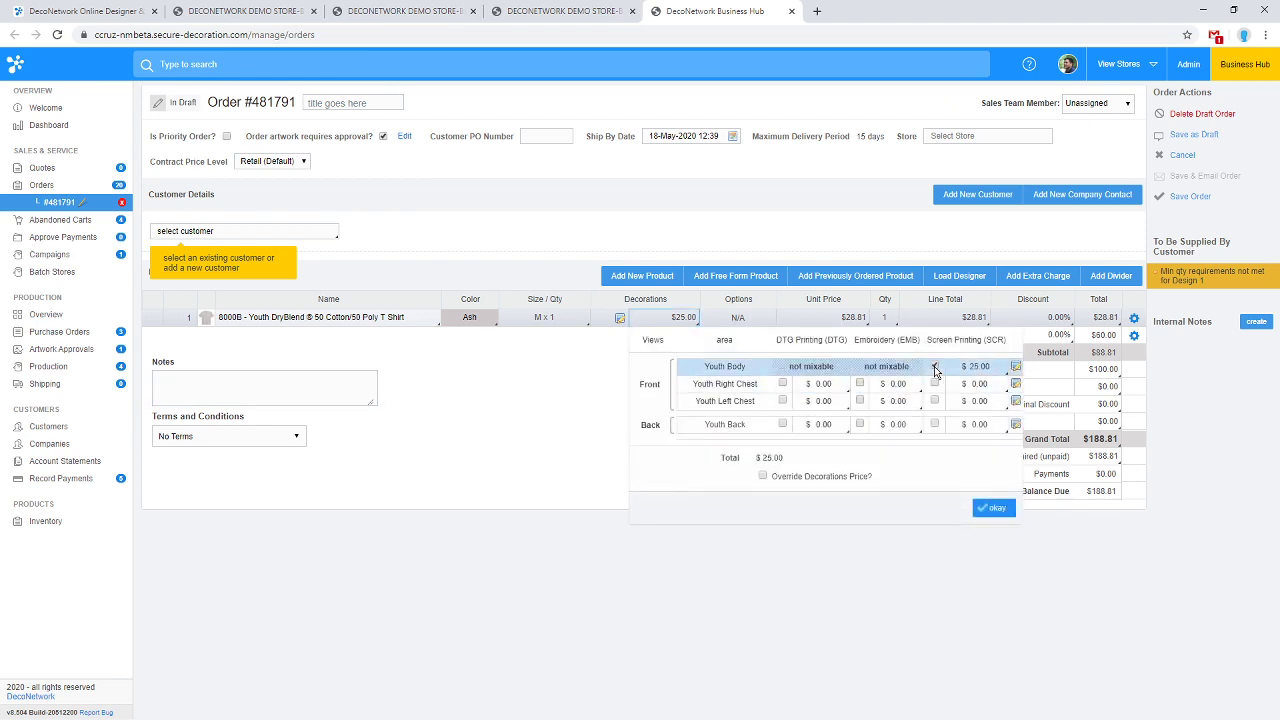
{"action": "left_click", "coordinate": [859, 385]}
{"action": "left_click", "coordinate": [858, 386]}
{"action": "left_click", "coordinate": [935, 367]}
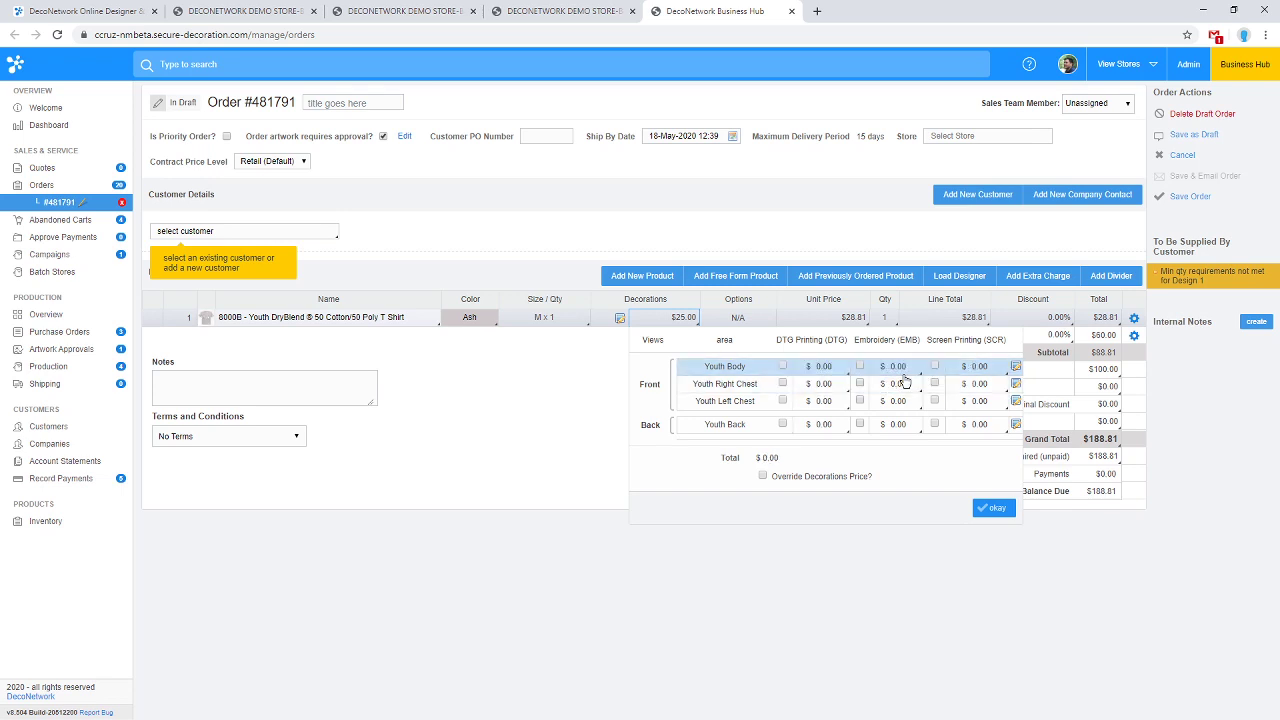
{"action": "left_click", "coordinate": [860, 400]}
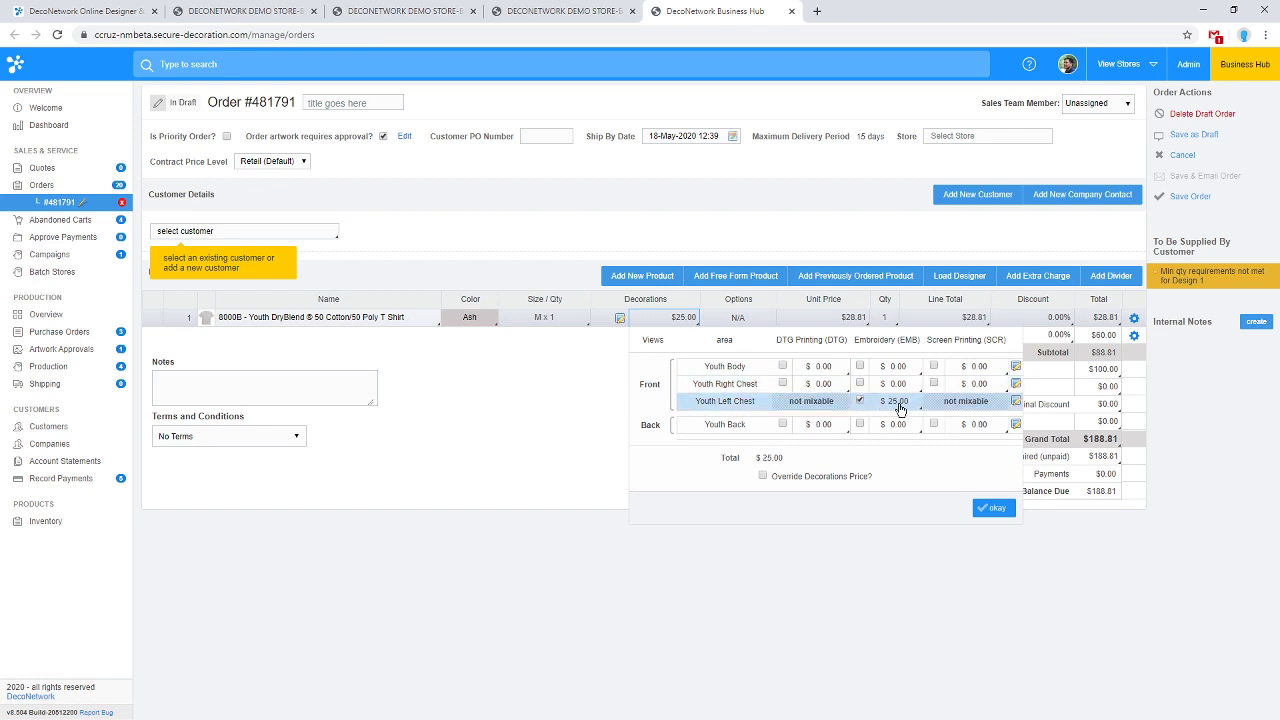
{"action": "left_click", "coordinate": [935, 367]}
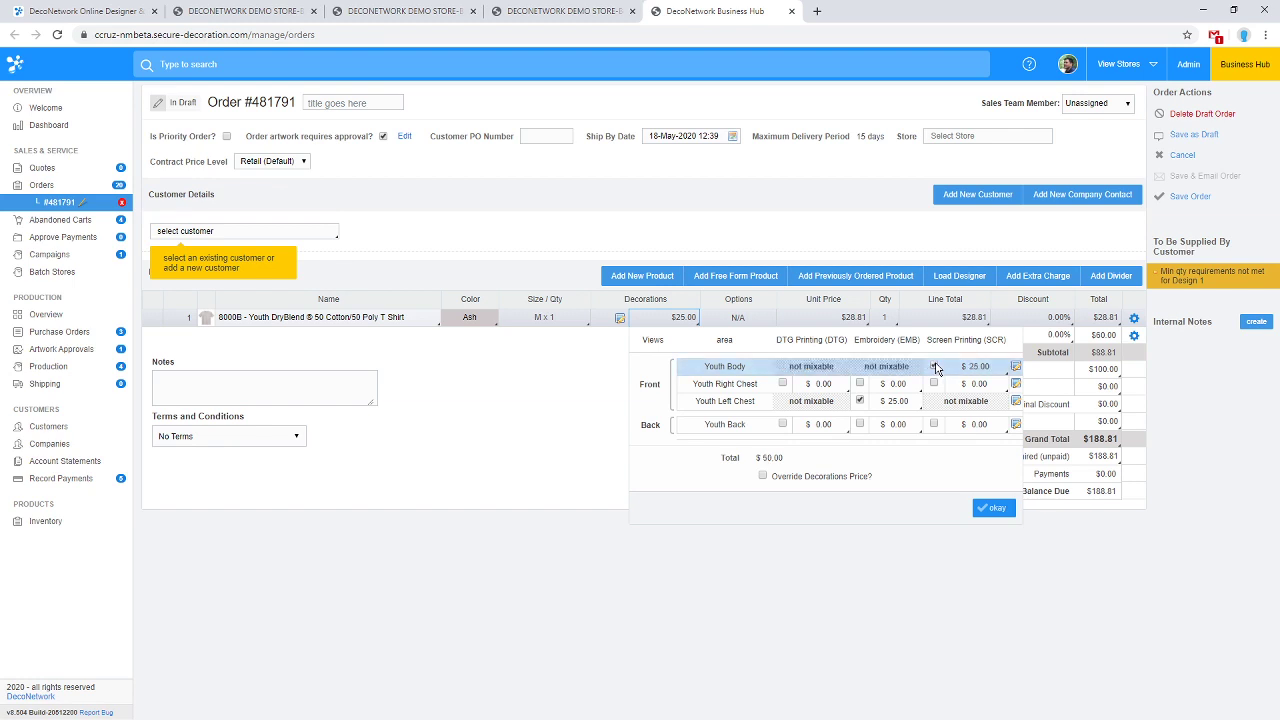
Set the Youth Body screen print to 3 colours and apply the decorations.
{"action": "left_click", "coordinate": [972, 367]}
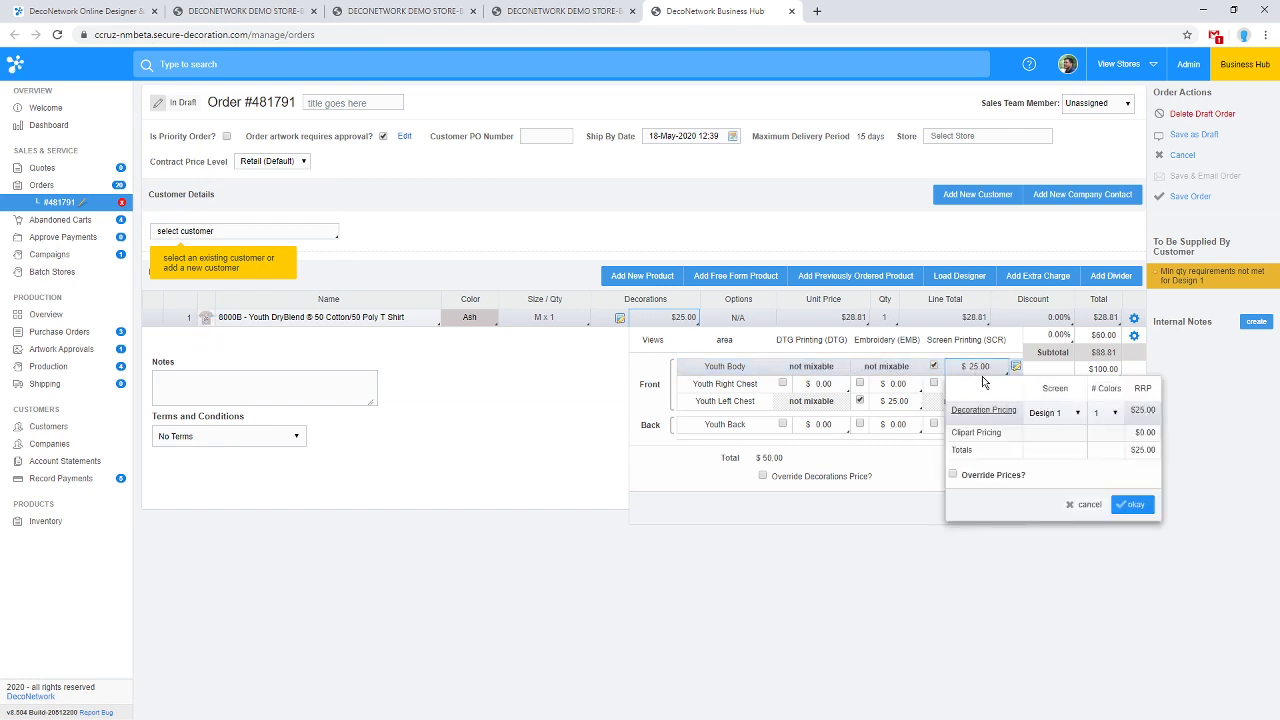
{"action": "left_click", "coordinate": [1113, 418]}
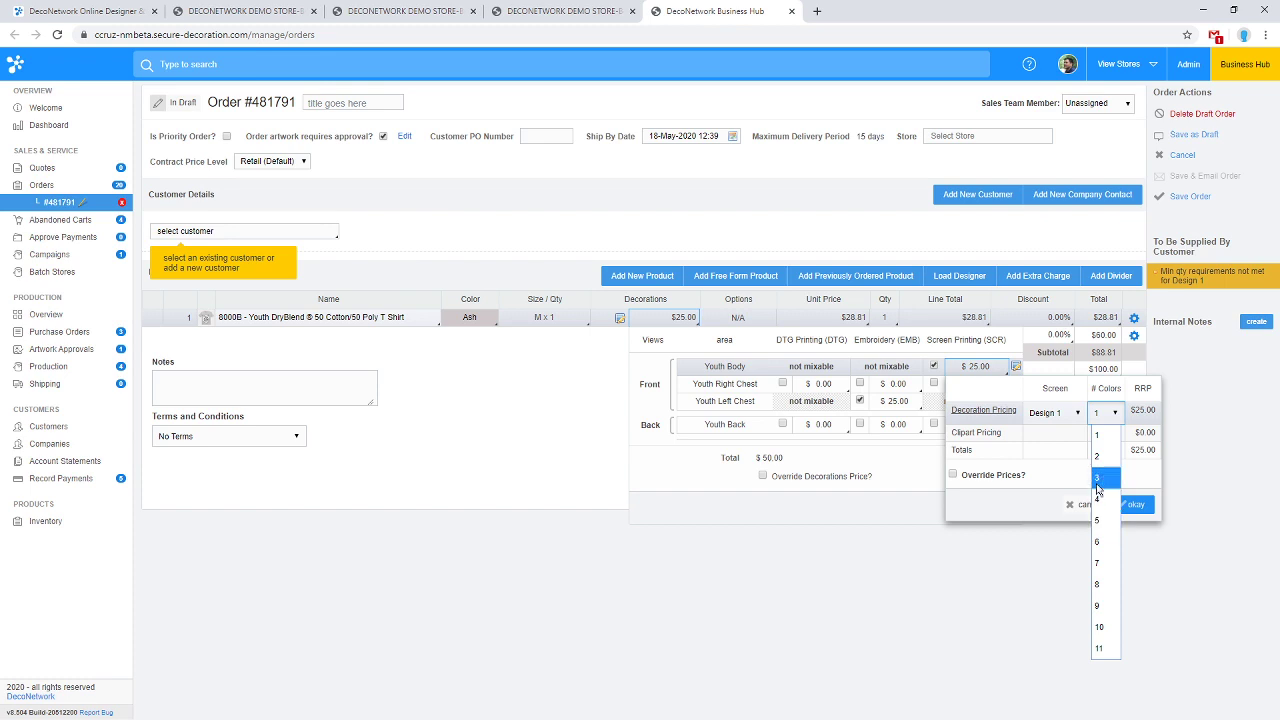
{"action": "left_click", "coordinate": [1100, 478]}
{"action": "left_click", "coordinate": [1140, 505]}
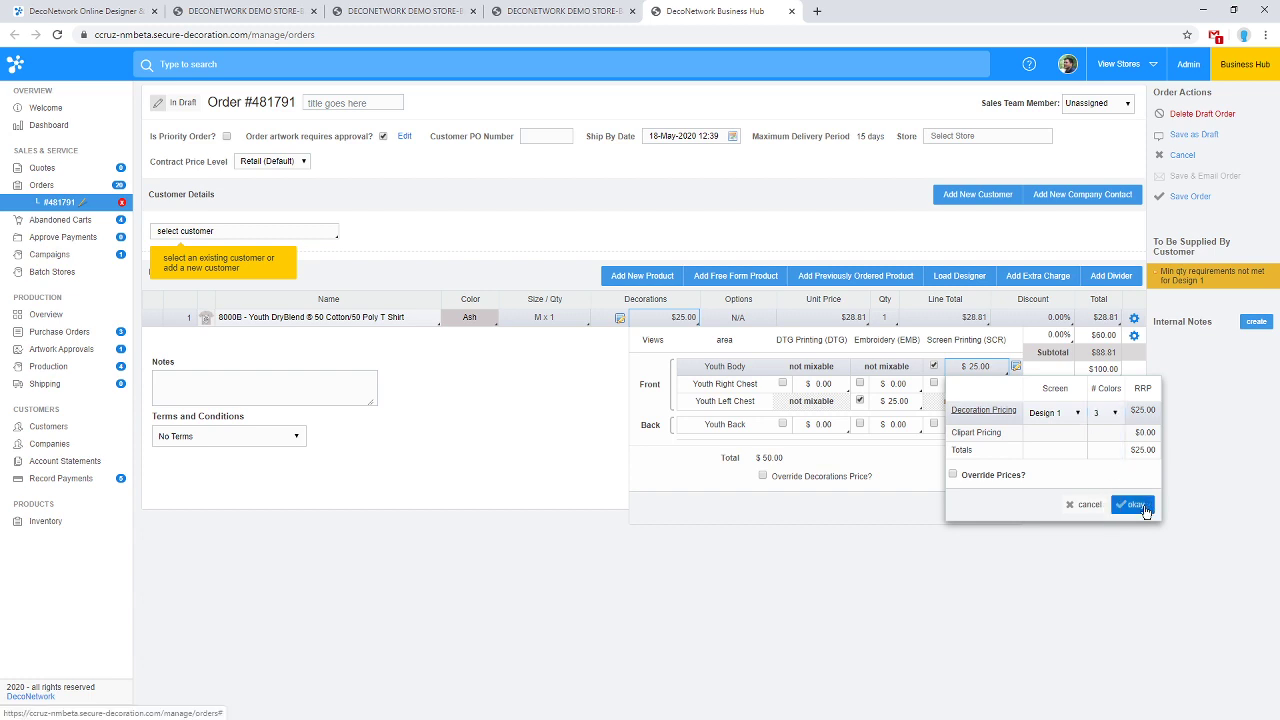
{"action": "left_click", "coordinate": [979, 370]}
{"action": "left_click", "coordinate": [1140, 505]}
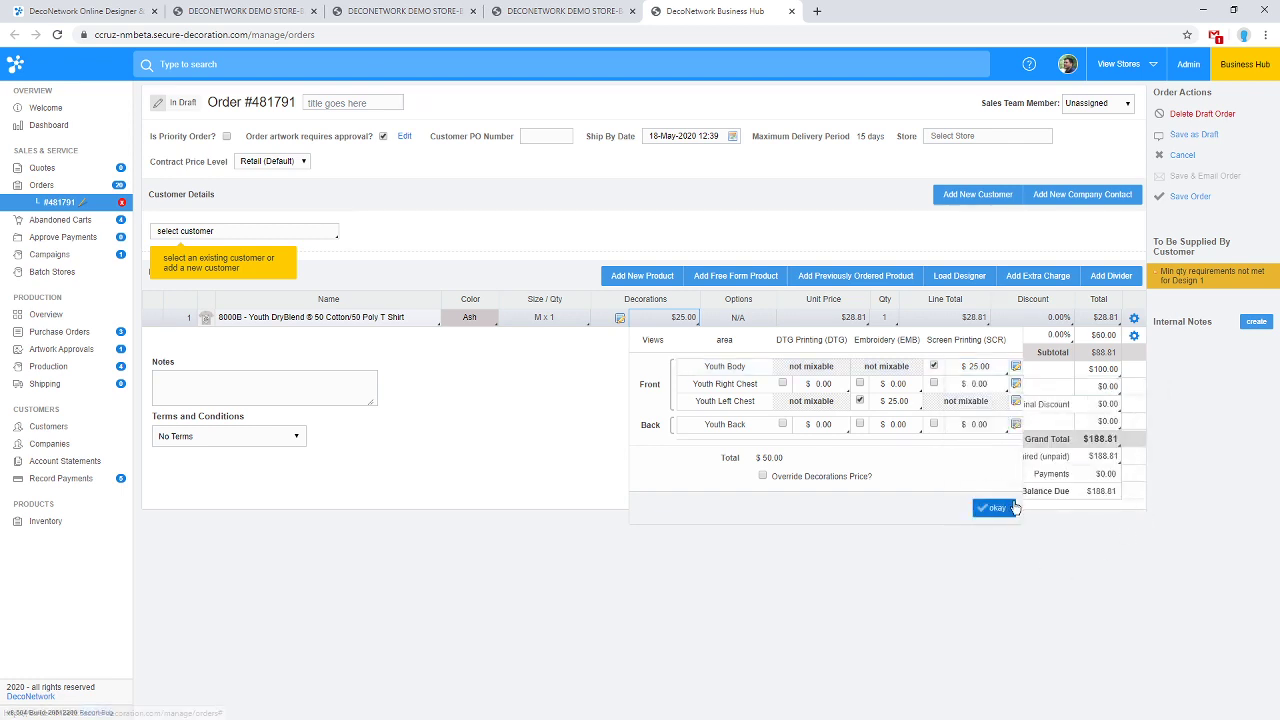
{"action": "left_click", "coordinate": [1000, 510]}
Flag the T-shirt design as requiring artwork changes and shorten its front placeholder.
{"action": "left_click", "coordinate": [621, 319]}
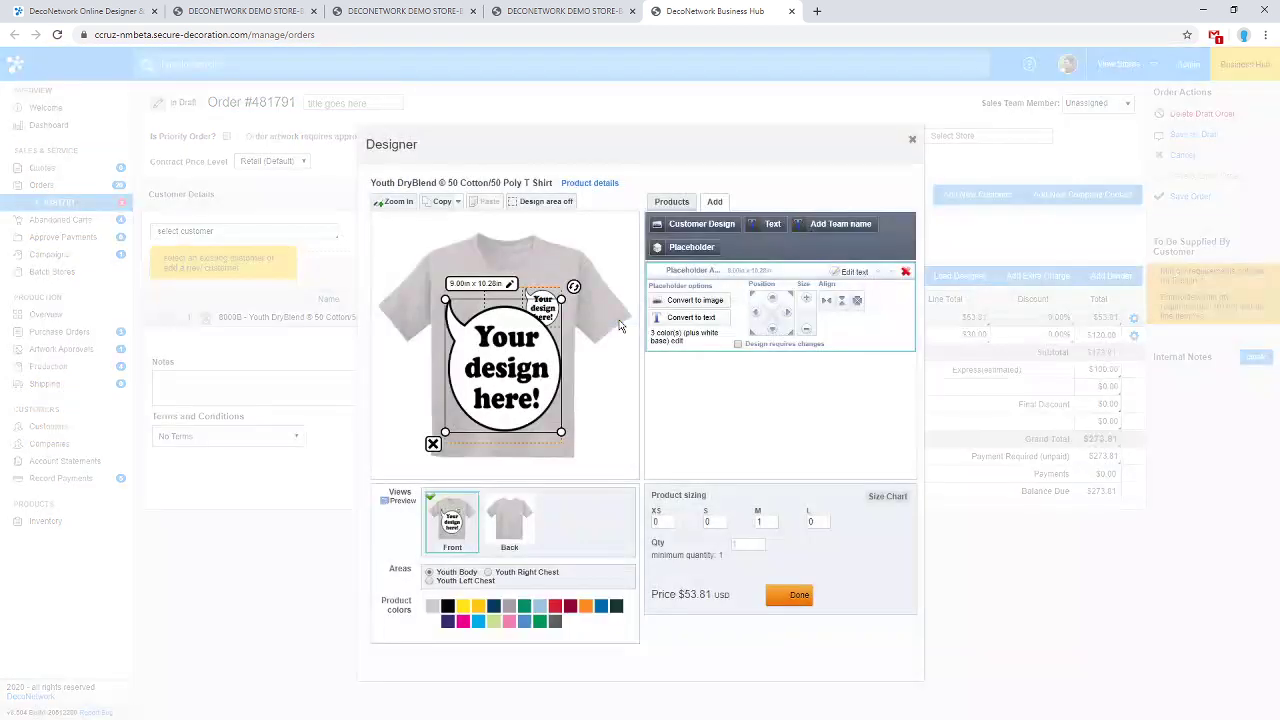
{"action": "left_click", "coordinate": [738, 345]}
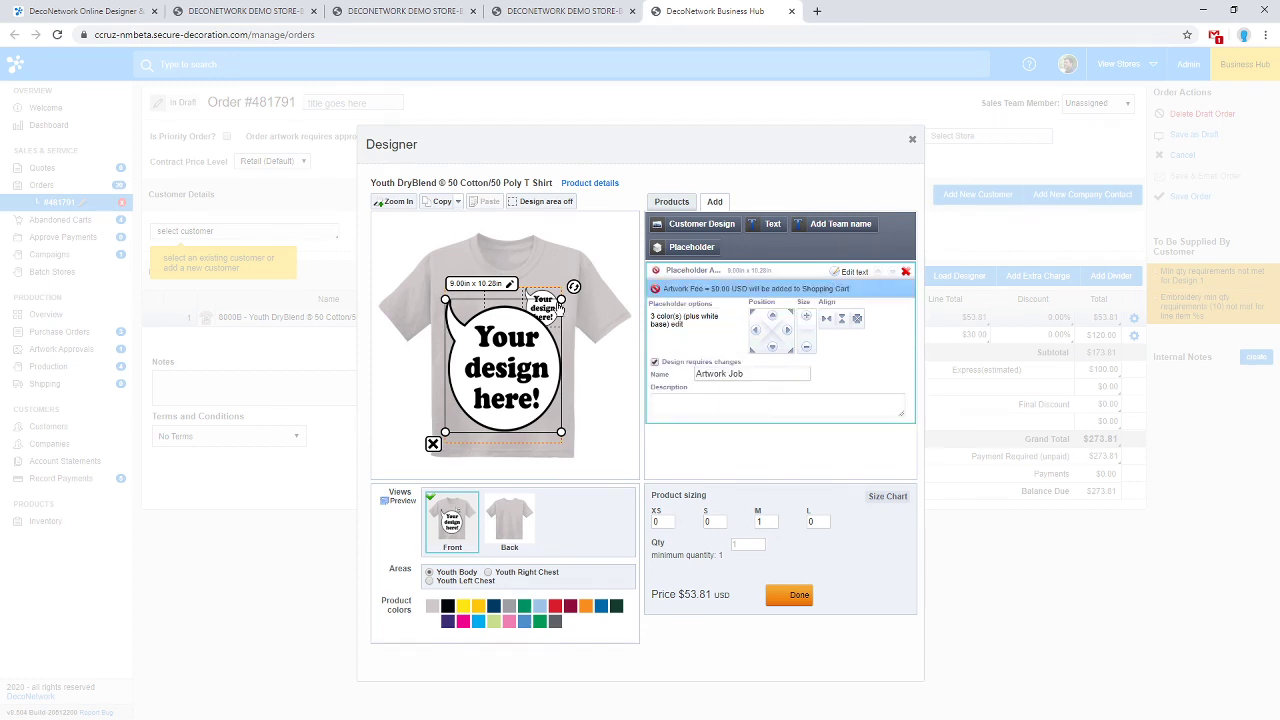
{"action": "left_click_drag", "start_coordinate": [561, 299], "coordinate": [540, 364]}
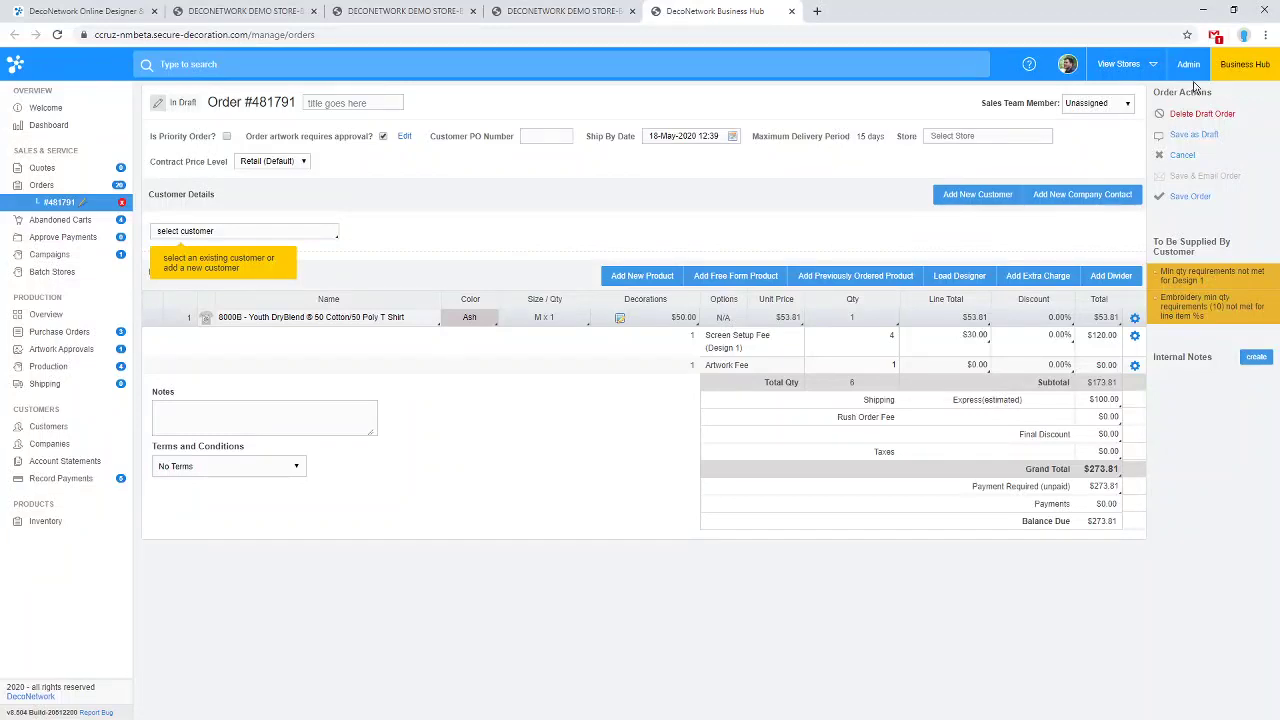
Open Admin Settings at Production & Order Settings > Business Hub Order Display in a new tab.
{"action": "left_click", "coordinate": [1189, 72]}
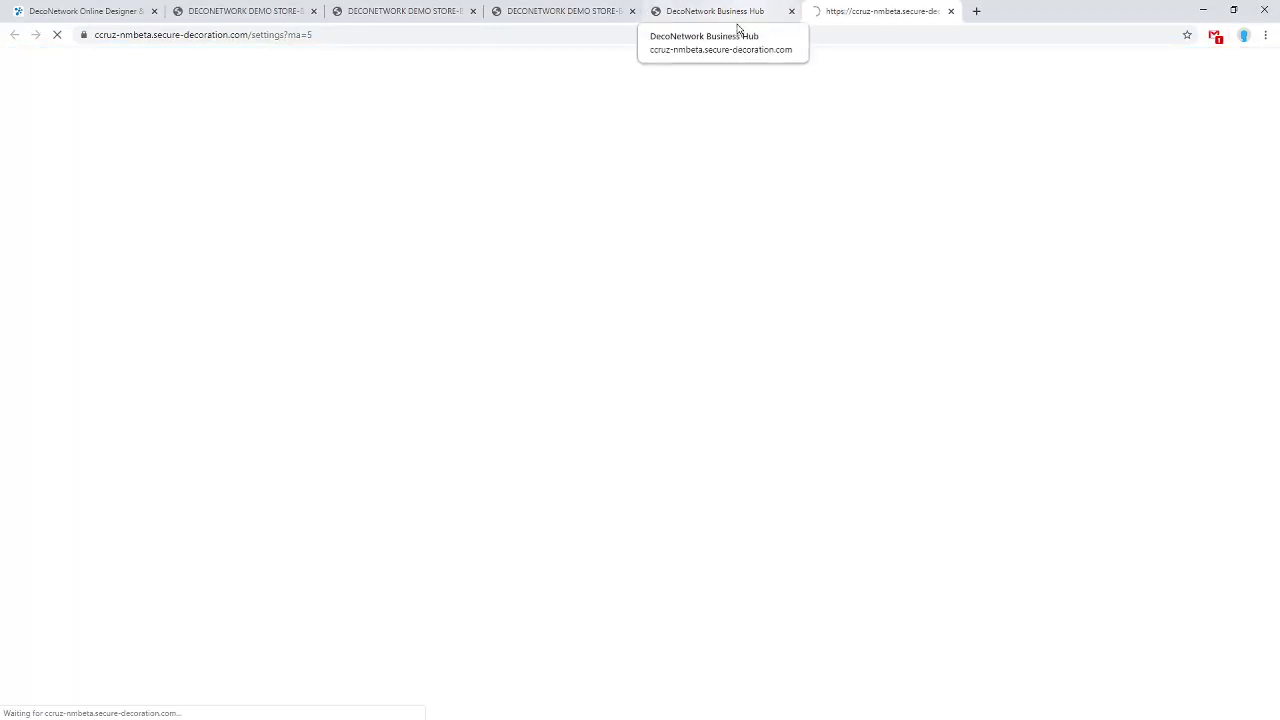
{"action": "left_click", "coordinate": [82, 306]}
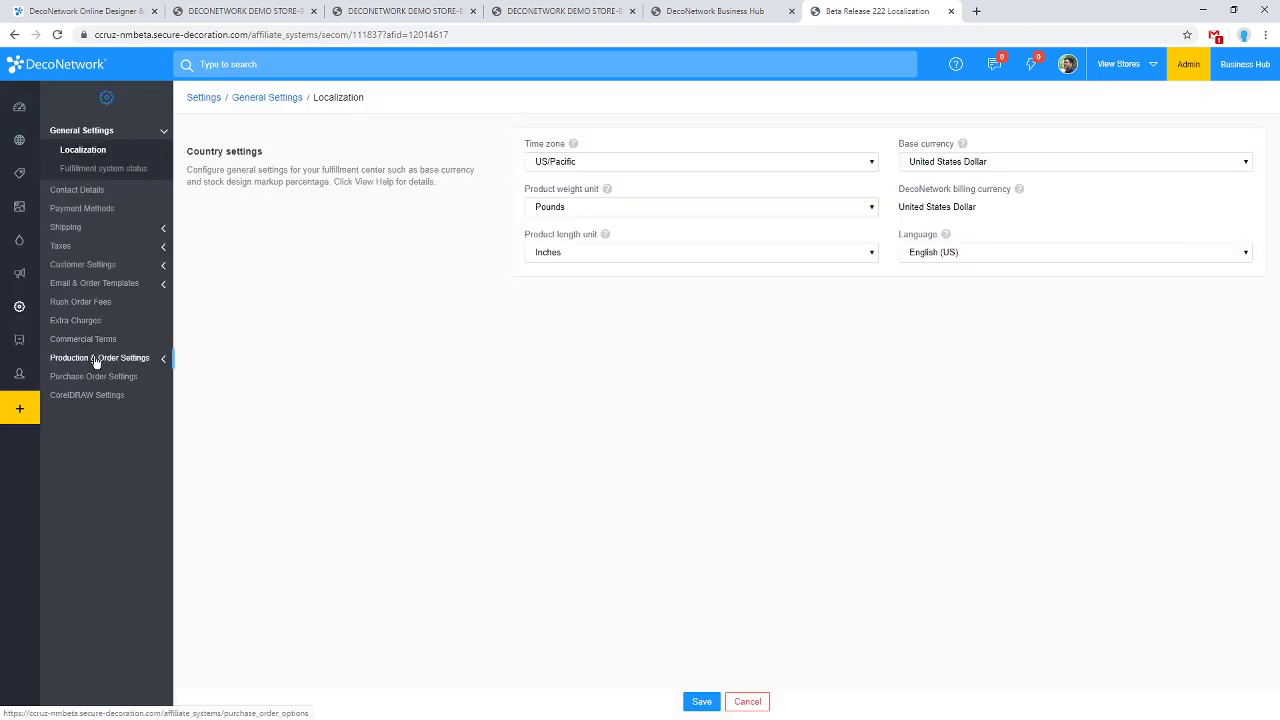
{"action": "left_click", "coordinate": [96, 358]}
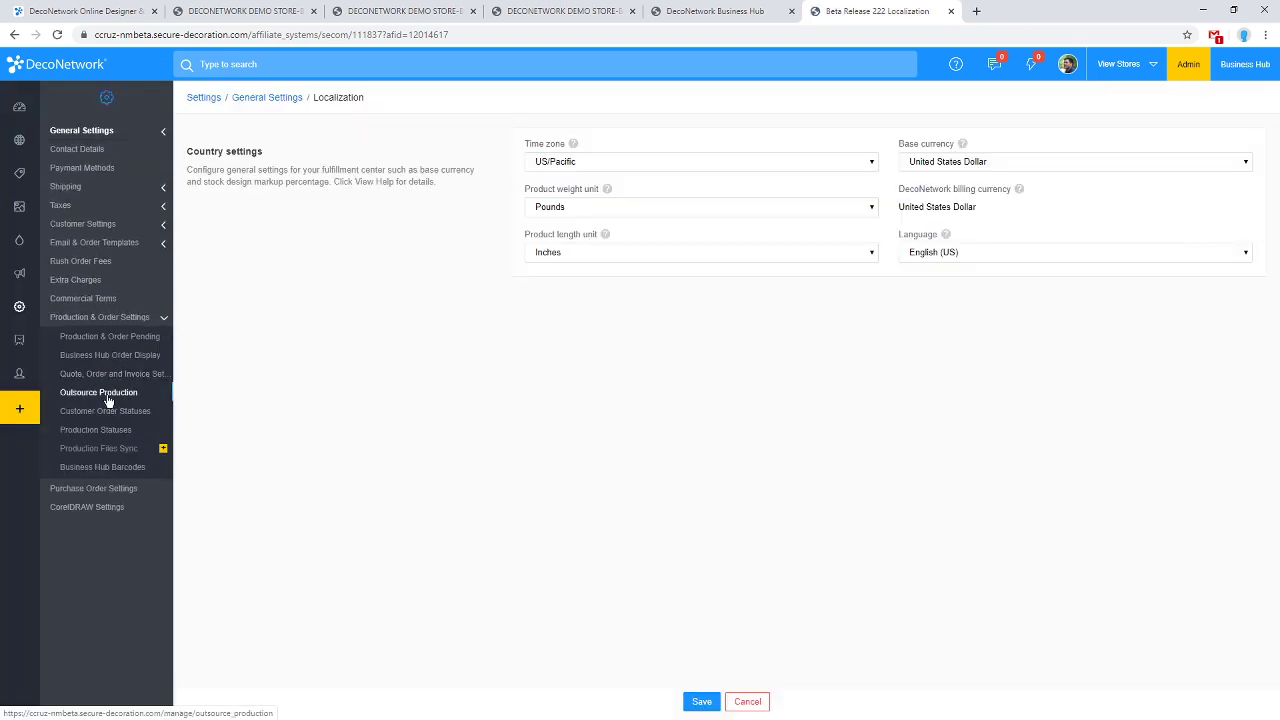
{"action": "left_click", "coordinate": [110, 340]}
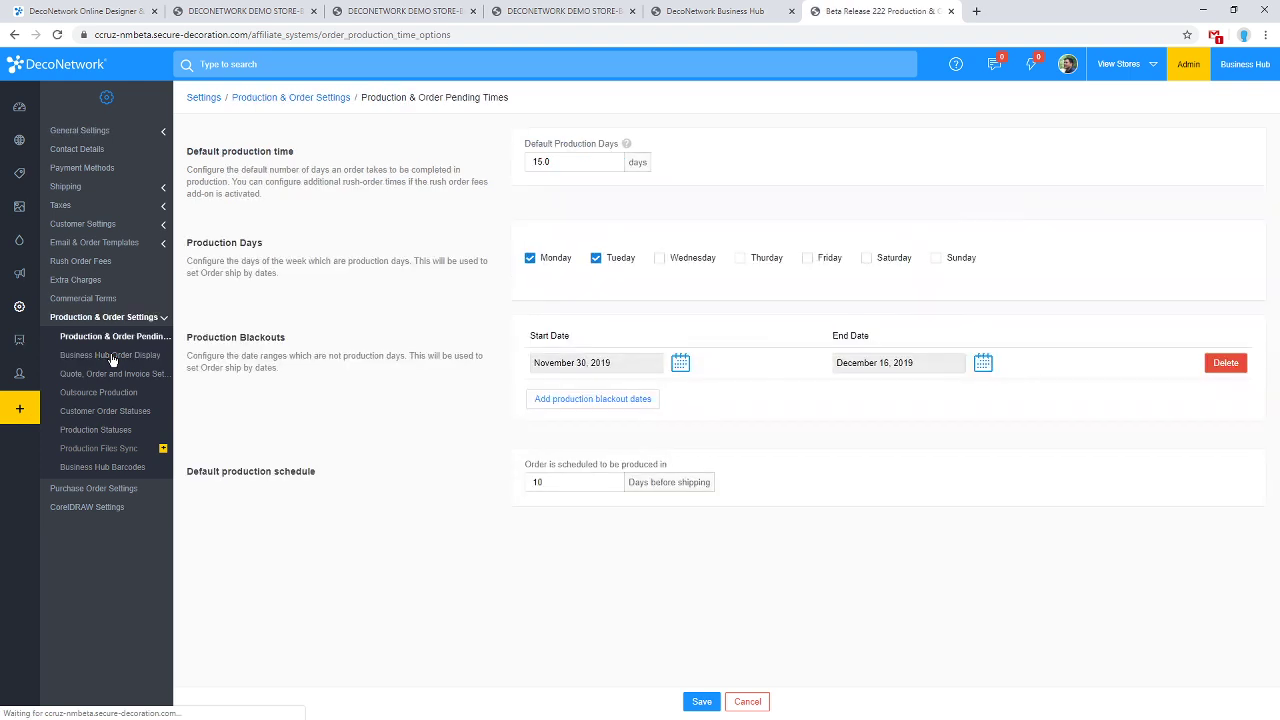
{"action": "left_click", "coordinate": [112, 357]}
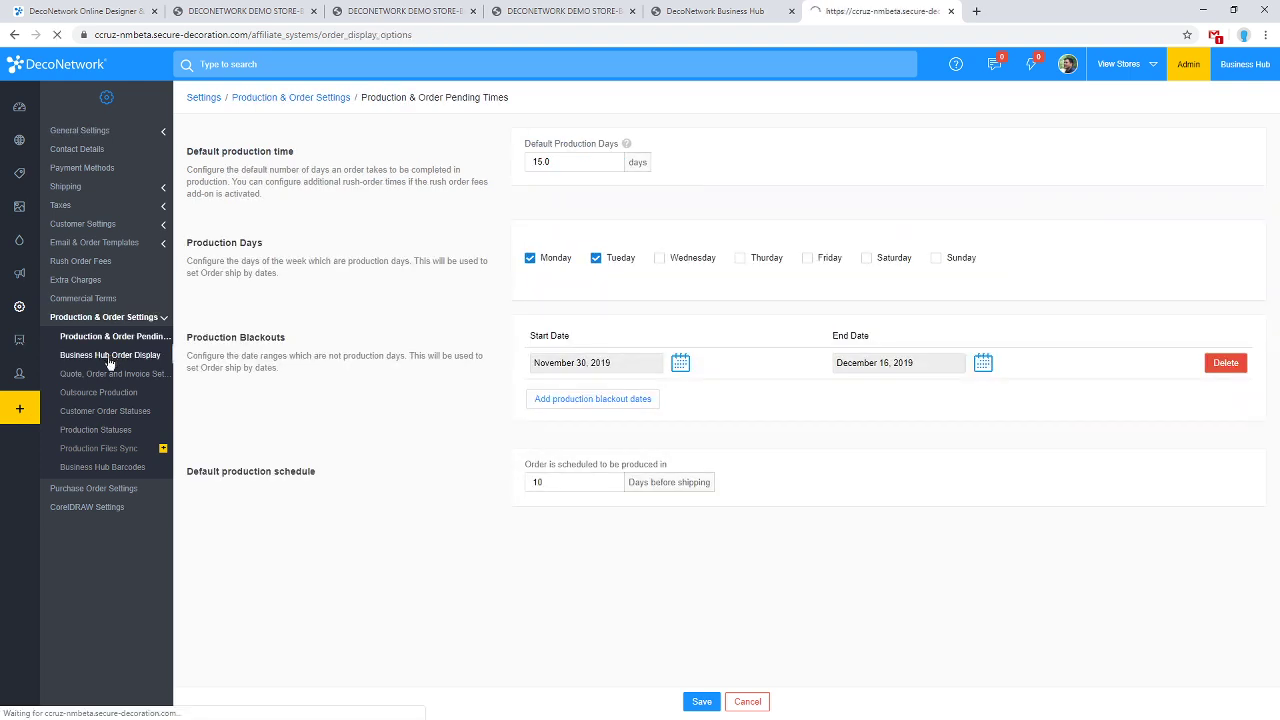
Compare the order display settings with the T-shirt Designer, then start a customer design.
{"action": "left_click", "coordinate": [712, 11]}
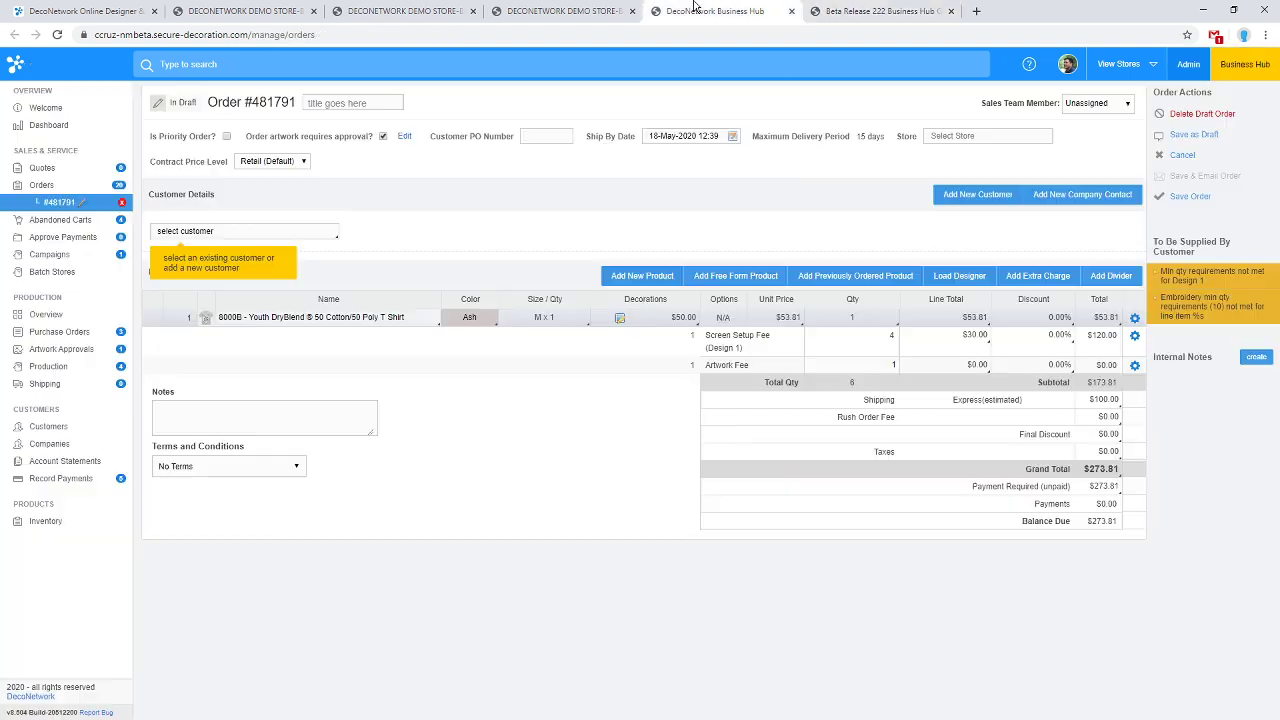
{"action": "left_click", "coordinate": [620, 319]}
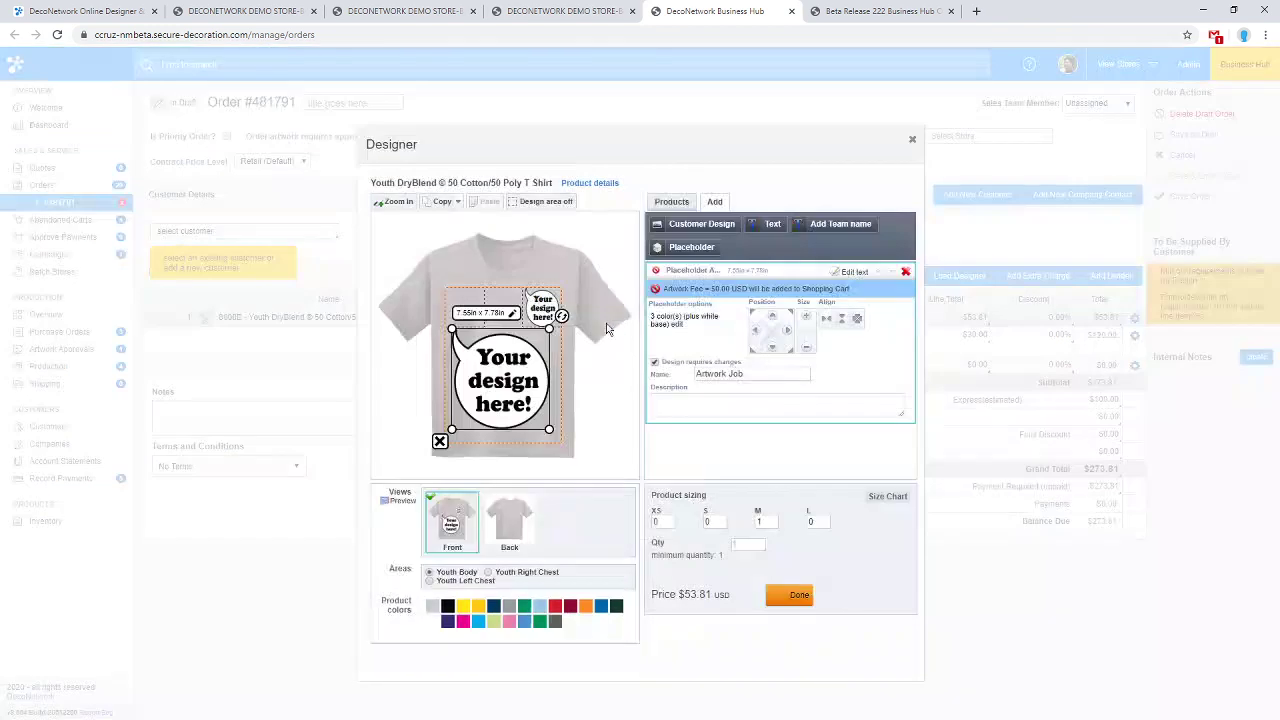
{"action": "left_click", "coordinate": [846, 9]}
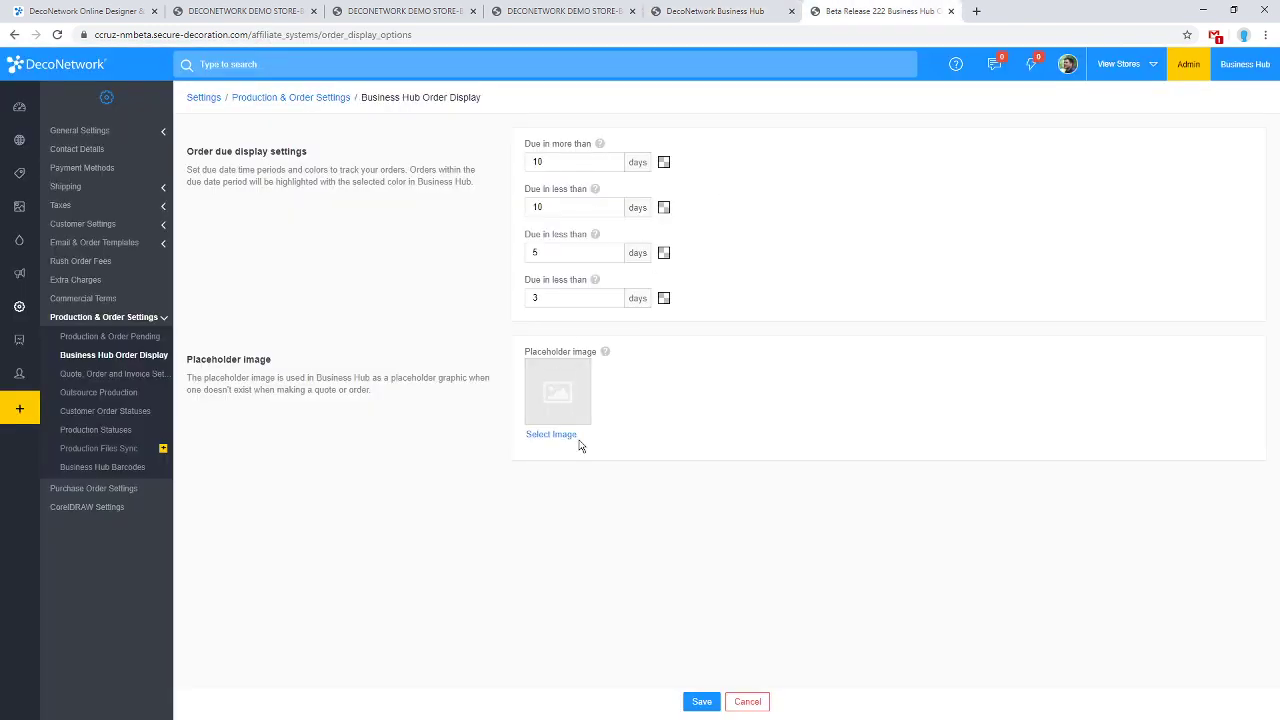
{"action": "left_click", "coordinate": [700, 11]}
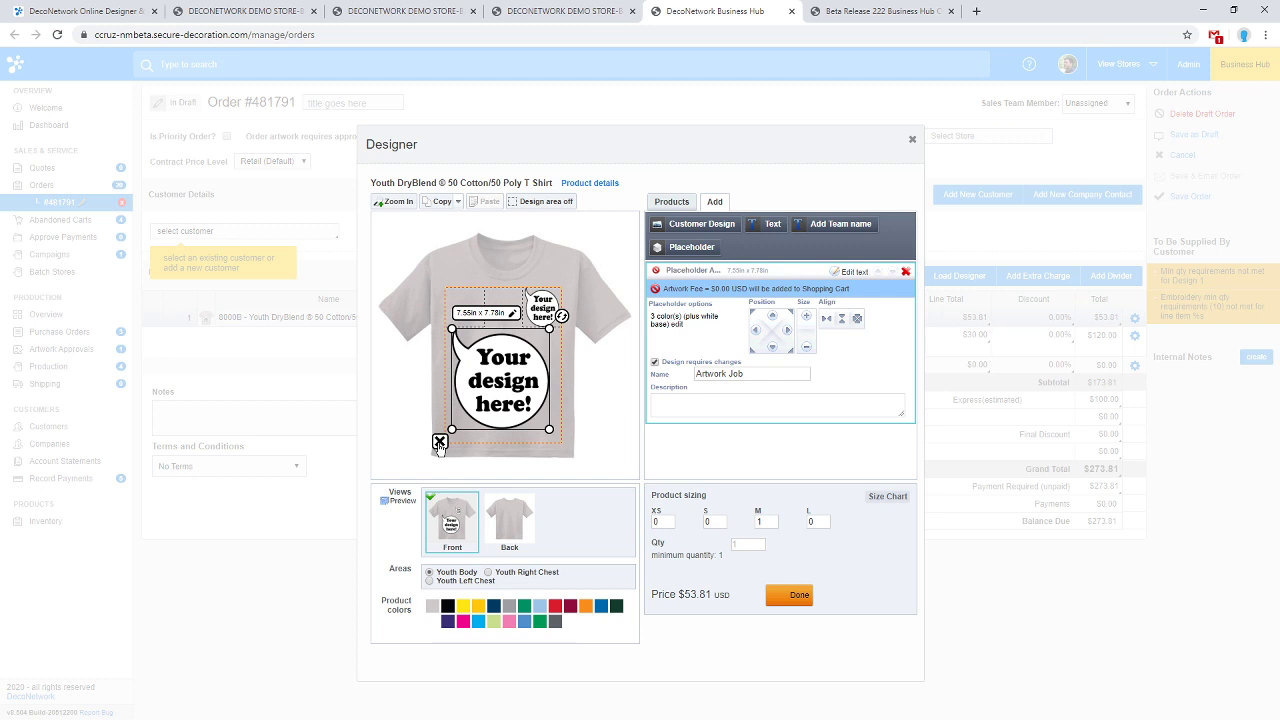
{"action": "left_click", "coordinate": [905, 10]}
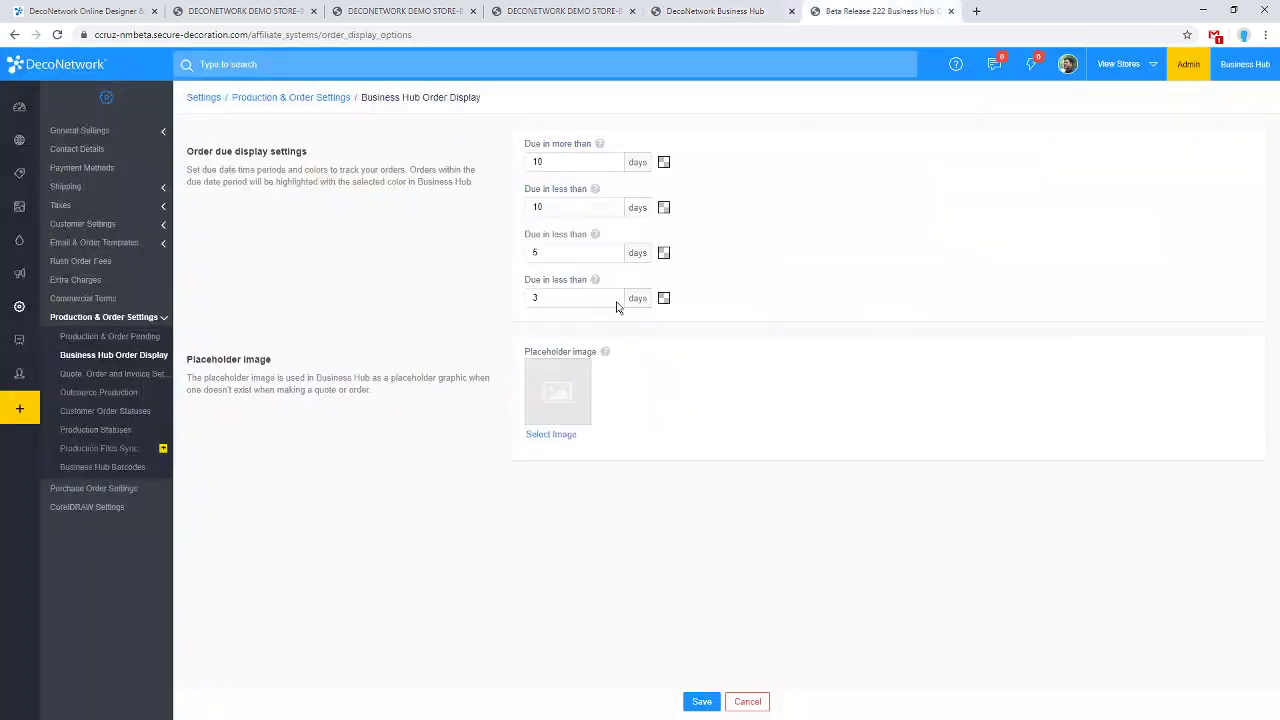
{"action": "left_click", "coordinate": [752, 10]}
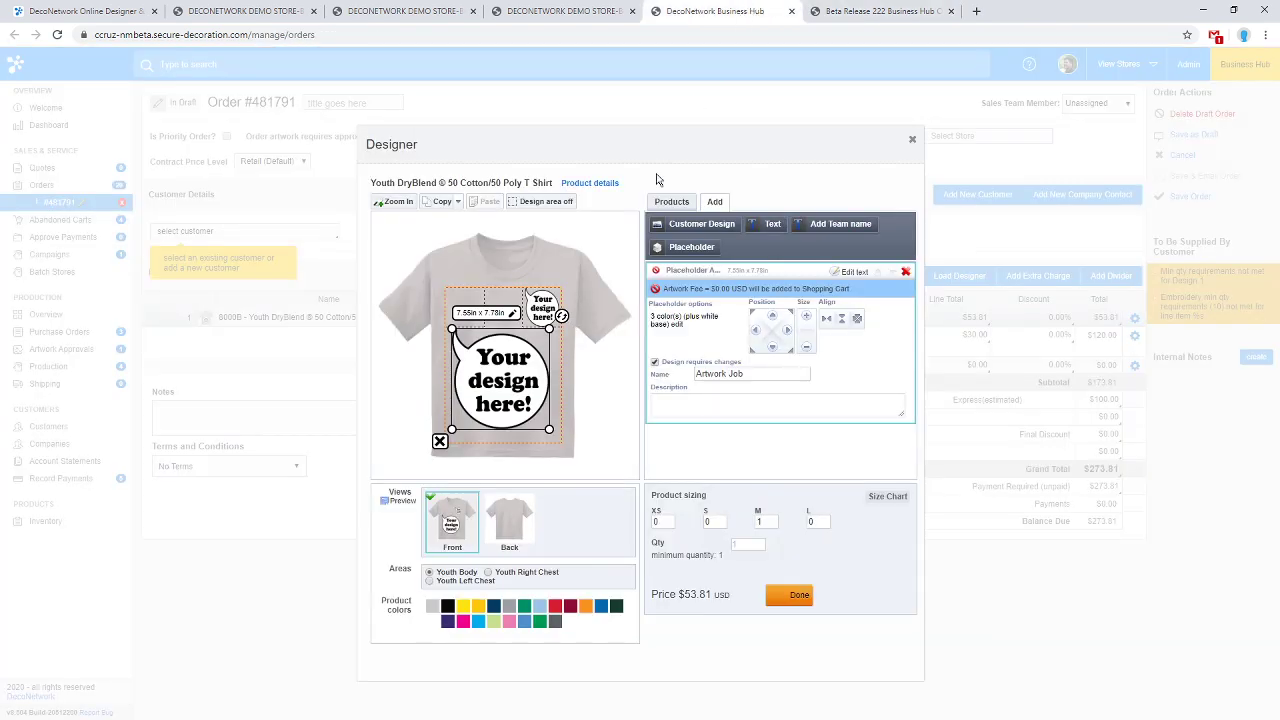
{"action": "left_click", "coordinate": [700, 224]}
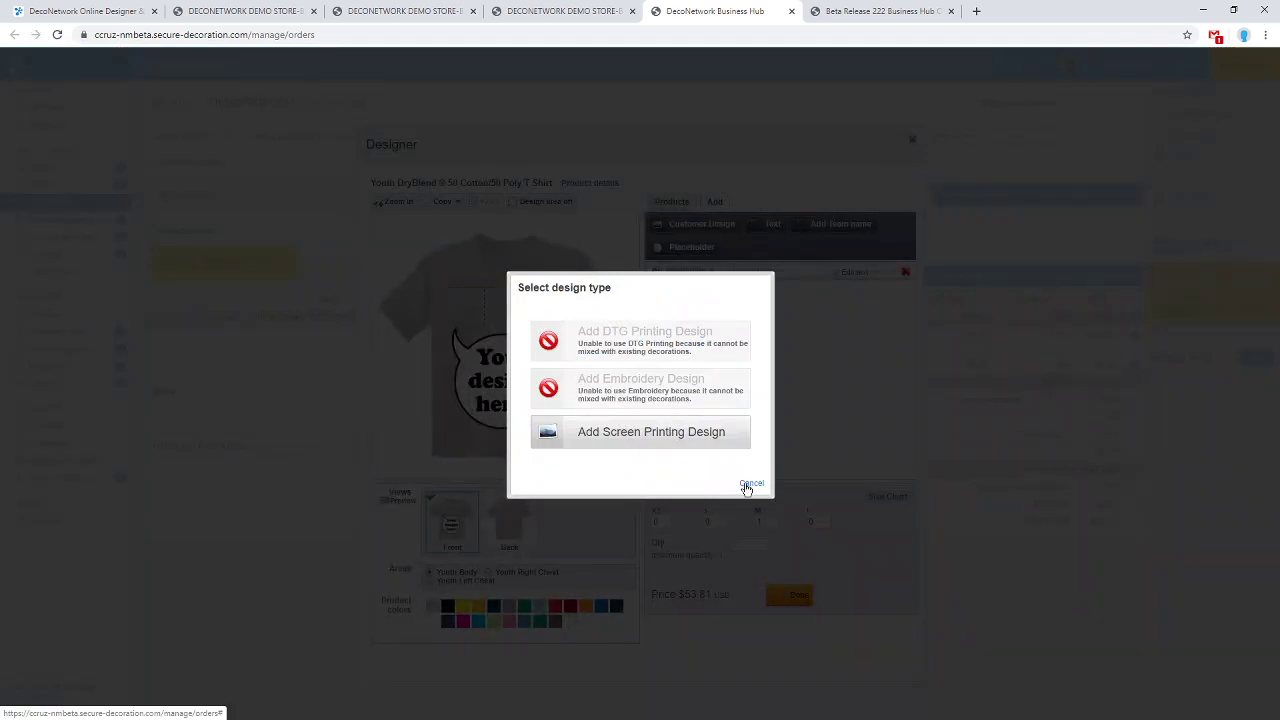
Cancel the Select design type dialog, where only Screen Printing is allowed.
{"action": "left_click", "coordinate": [749, 484]}
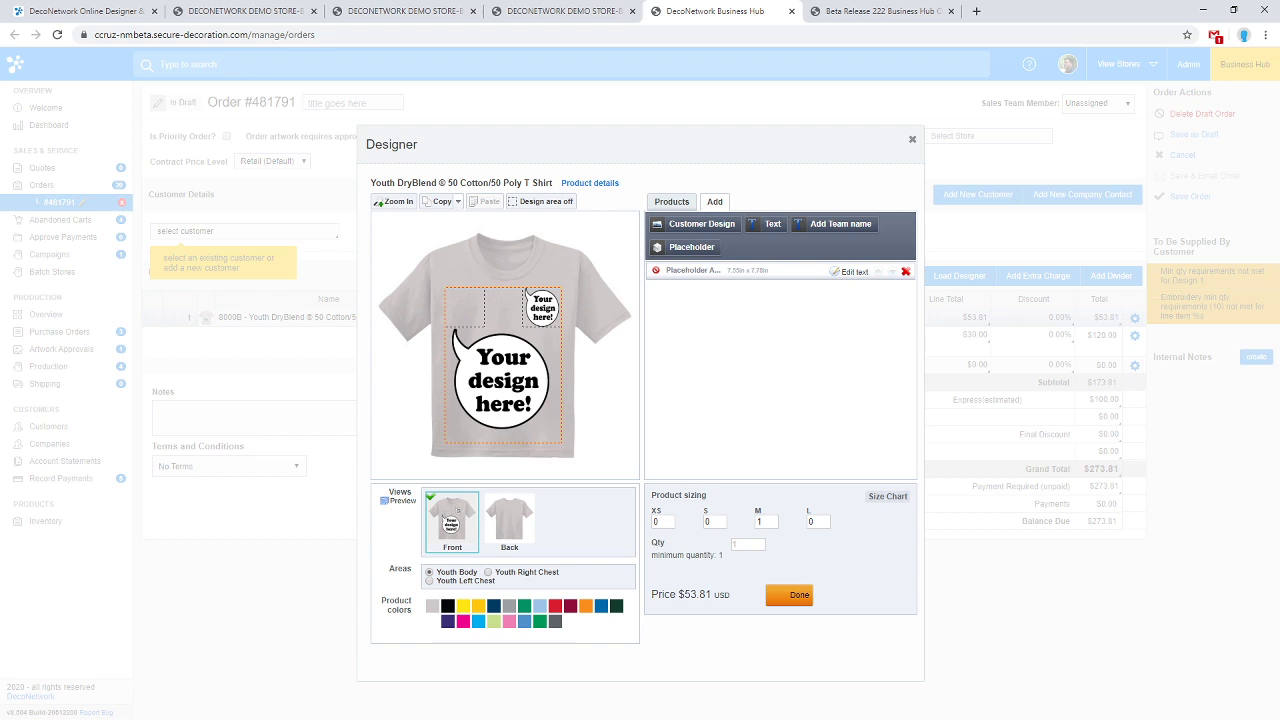
Open Decoration Processes > Embroidery > Artwork Fee in the store admin.
{"action": "left_click", "coordinate": [535, 8]}
{"action": "left_click", "coordinate": [412, 10]}
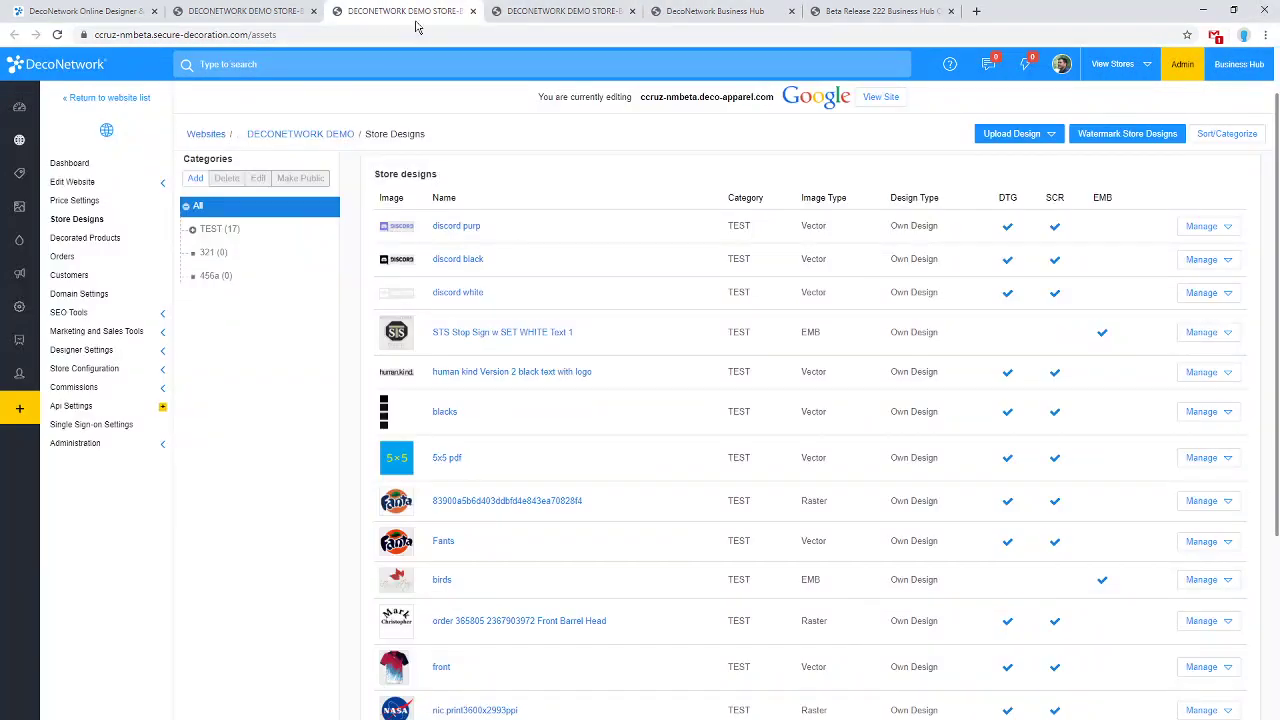
{"action": "mouse_move", "coordinate": [12, 245]}
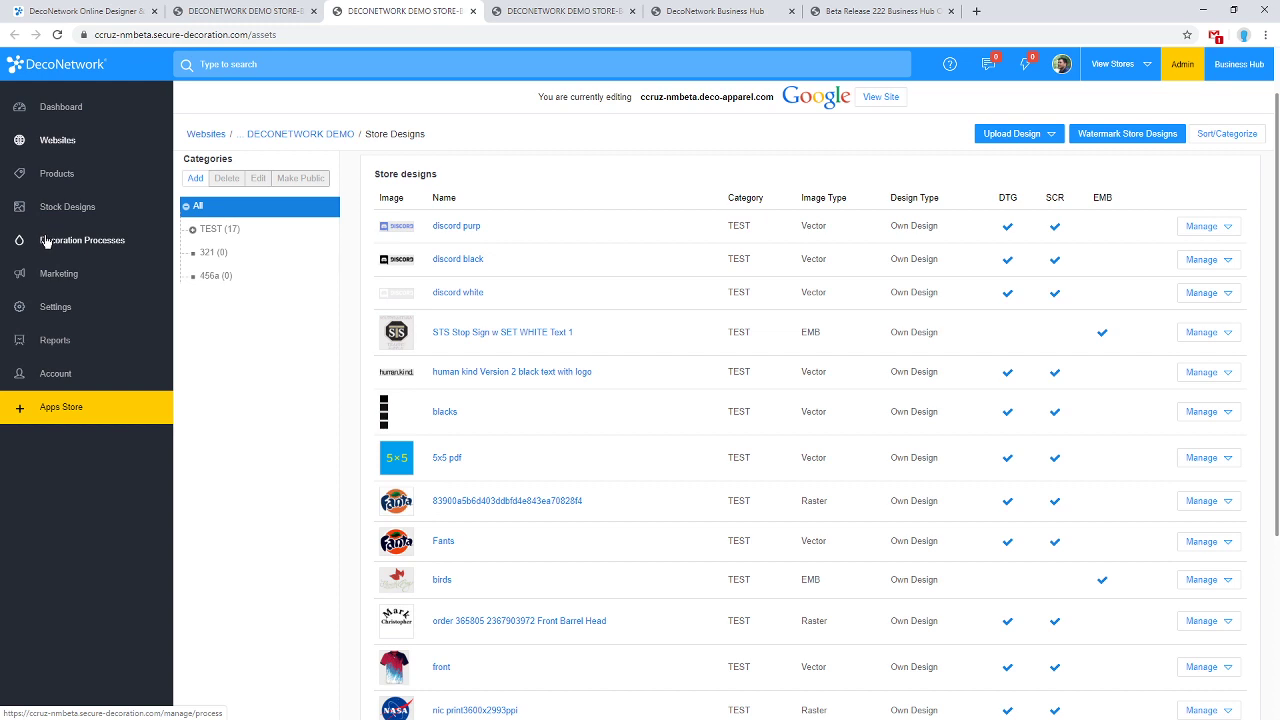
{"action": "left_click", "coordinate": [45, 241]}
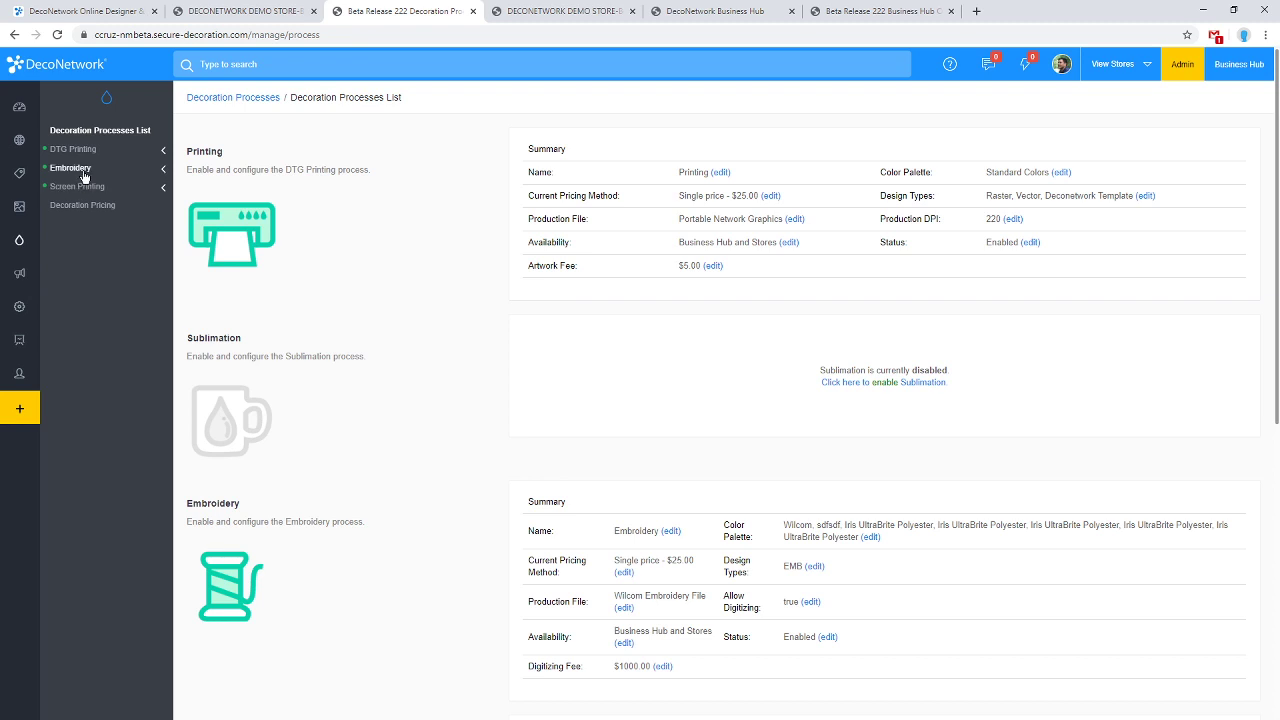
{"action": "left_click", "coordinate": [84, 172]}
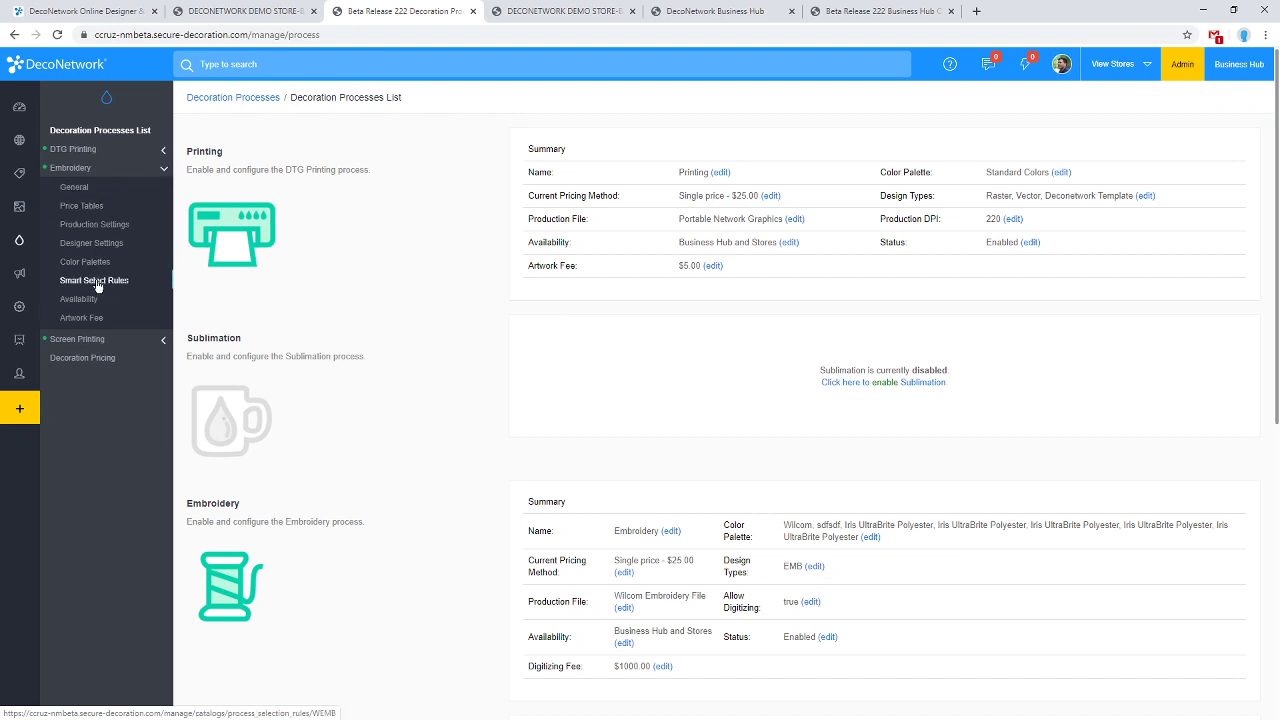
{"action": "left_click", "coordinate": [98, 320]}
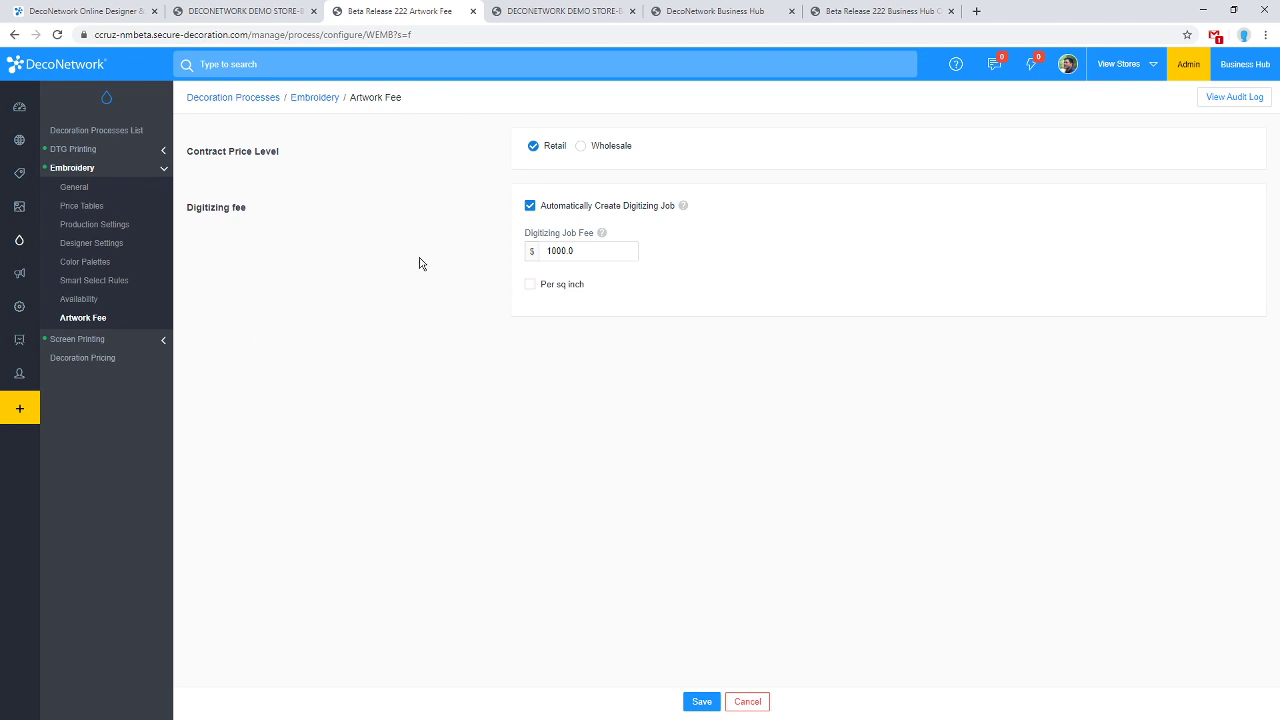
Set the Digitizing Job Fee to 50, charged per square inch.
{"action": "left_click", "coordinate": [537, 209]}
{"action": "left_click", "coordinate": [537, 209]}
{"action": "mouse_move", "coordinate": [686, 208]}
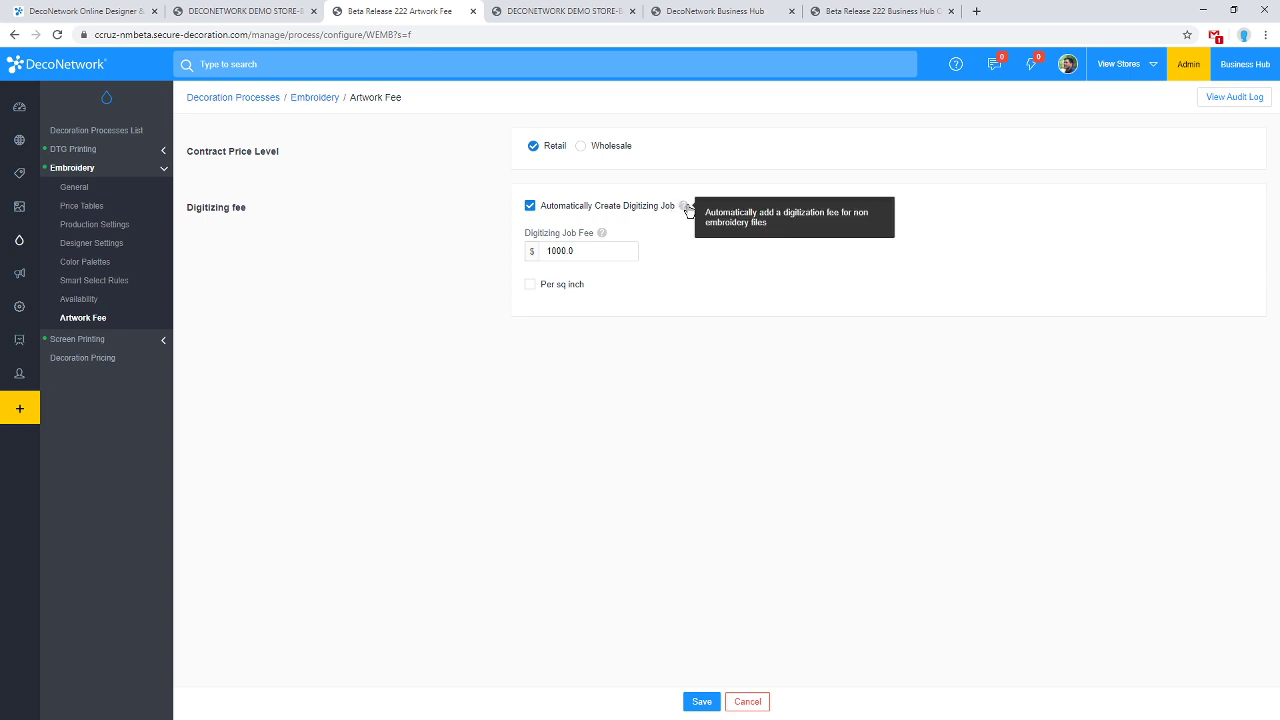
{"action": "left_click_drag", "start_coordinate": [628, 251], "coordinate": [497, 252]}
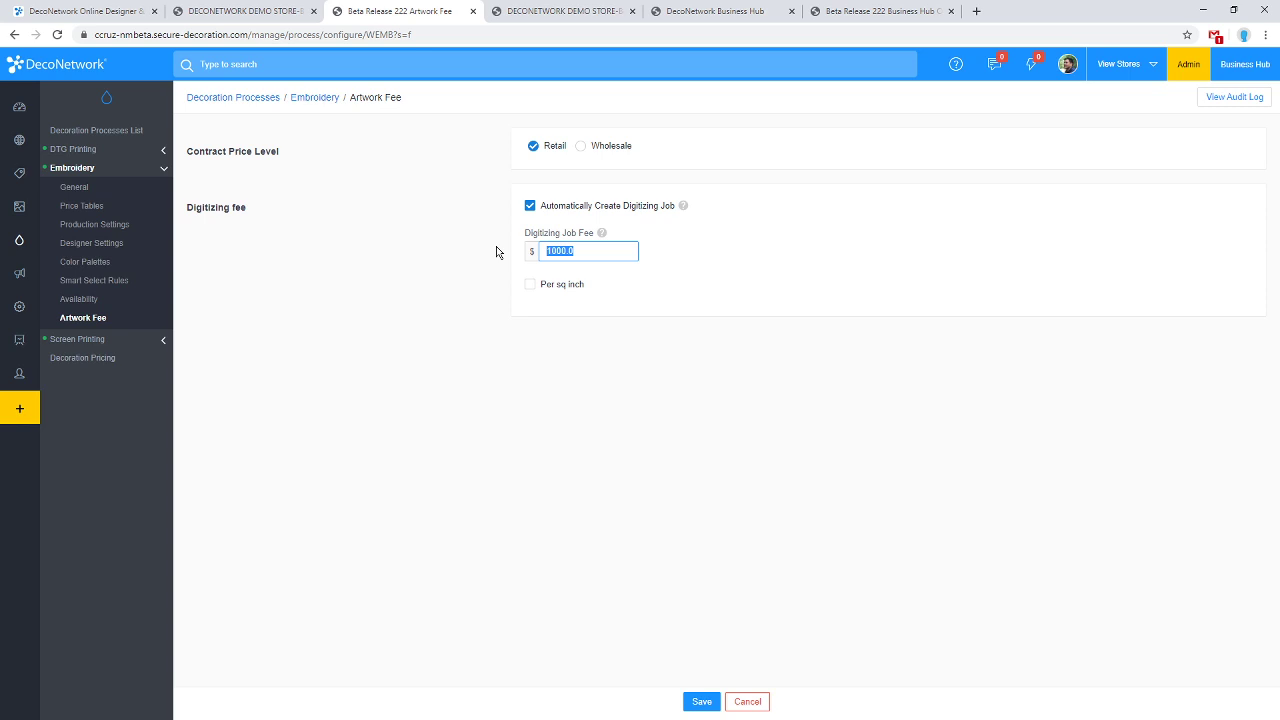
{"action": "type", "text": "50"}
{"action": "left_click_drag", "start_coordinate": [595, 253], "coordinate": [462, 256]}
{"action": "left_click", "coordinate": [532, 288]}
Clear the digitizing fee, keep automatic digitizing job creation on, and return to Business Hub settings.
{"action": "left_click_drag", "start_coordinate": [583, 253], "coordinate": [491, 252]}
{"action": "type", "text": "15sa"}
{"action": "key", "text": "BackSpace"}
{"action": "key", "text": "BackSpace"}
{"action": "key", "text": "BackSpace"}
{"action": "key", "text": "BackSpace"}
{"action": "double_click", "coordinate": [567, 208]}
{"action": "left_click", "coordinate": [567, 208]}
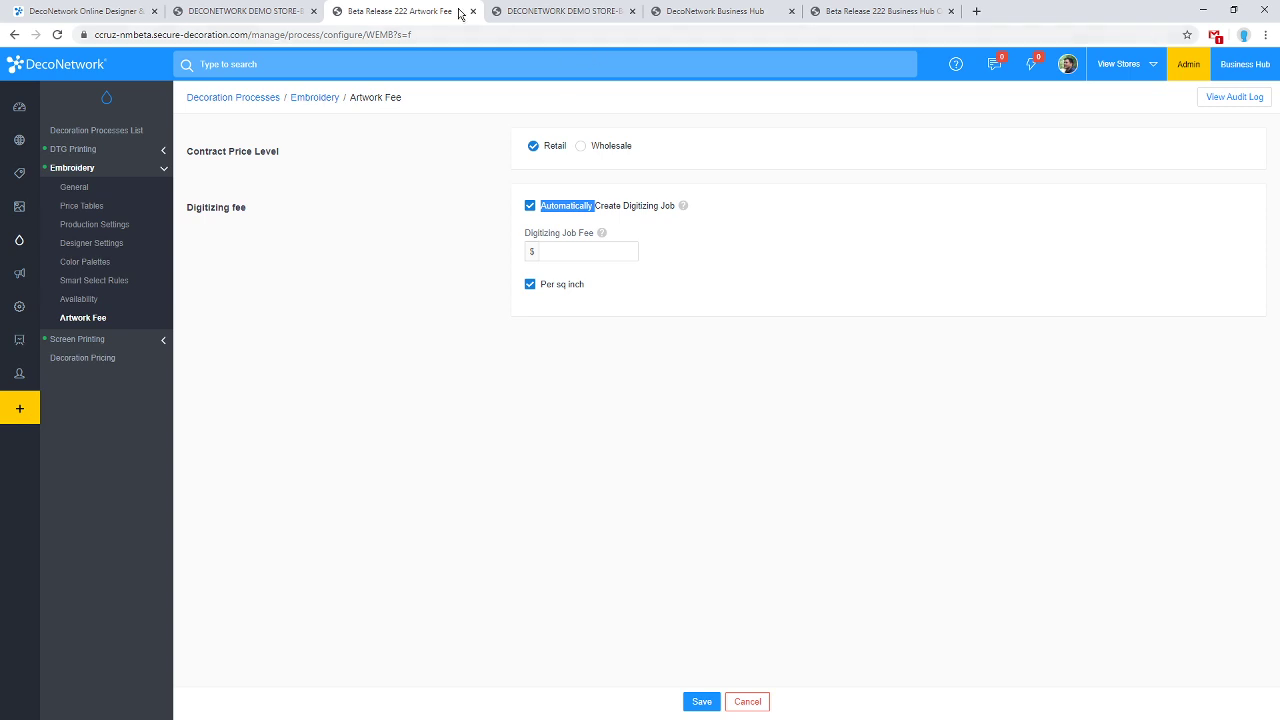
{"action": "left_click", "coordinate": [880, 11]}
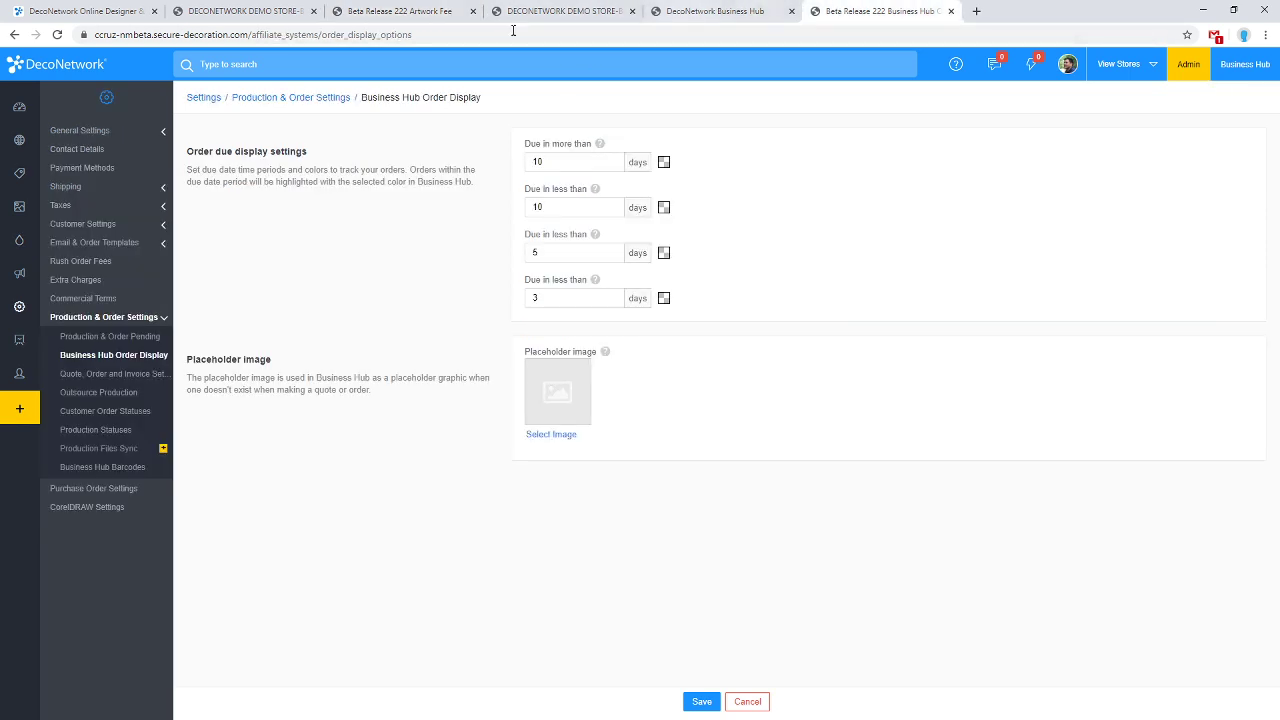
Load the /designer page for the tank top and choose to add an embroidery design.
{"action": "left_click_drag", "start_coordinate": [282, 34], "coordinate": [474, 32]}
{"action": "type", "text": "designer"}
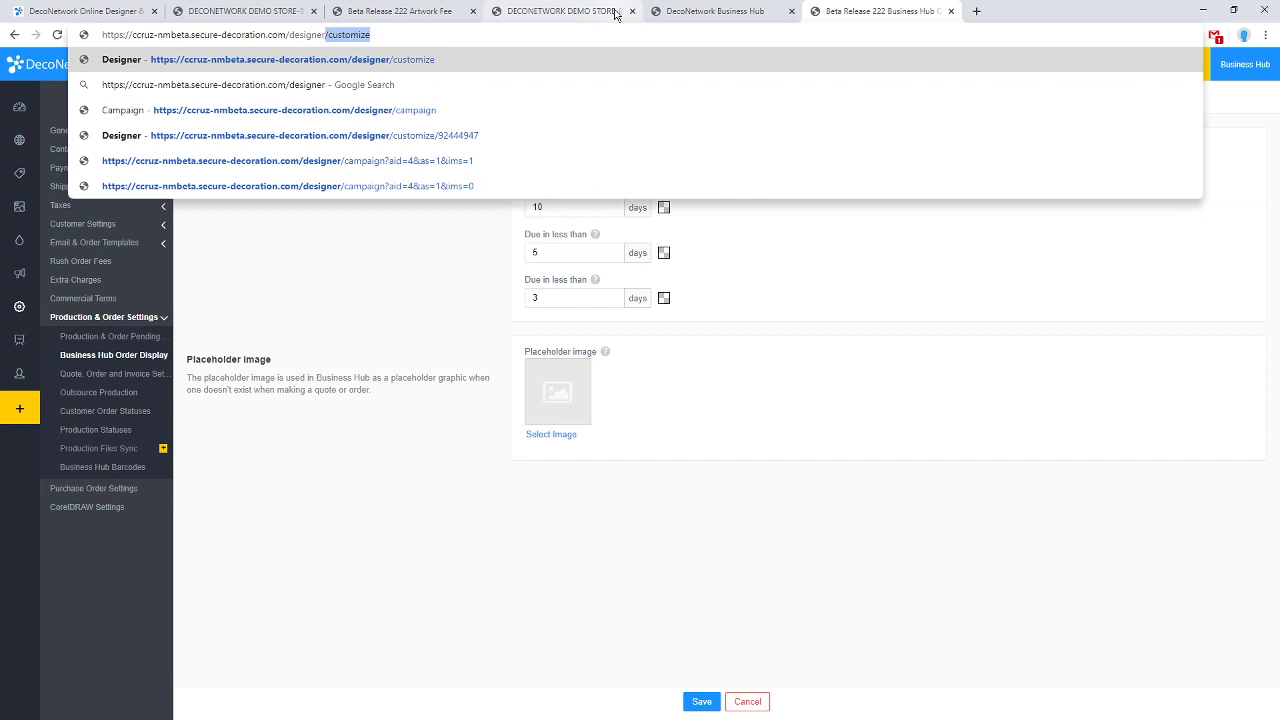
{"action": "key", "text": "Return"}
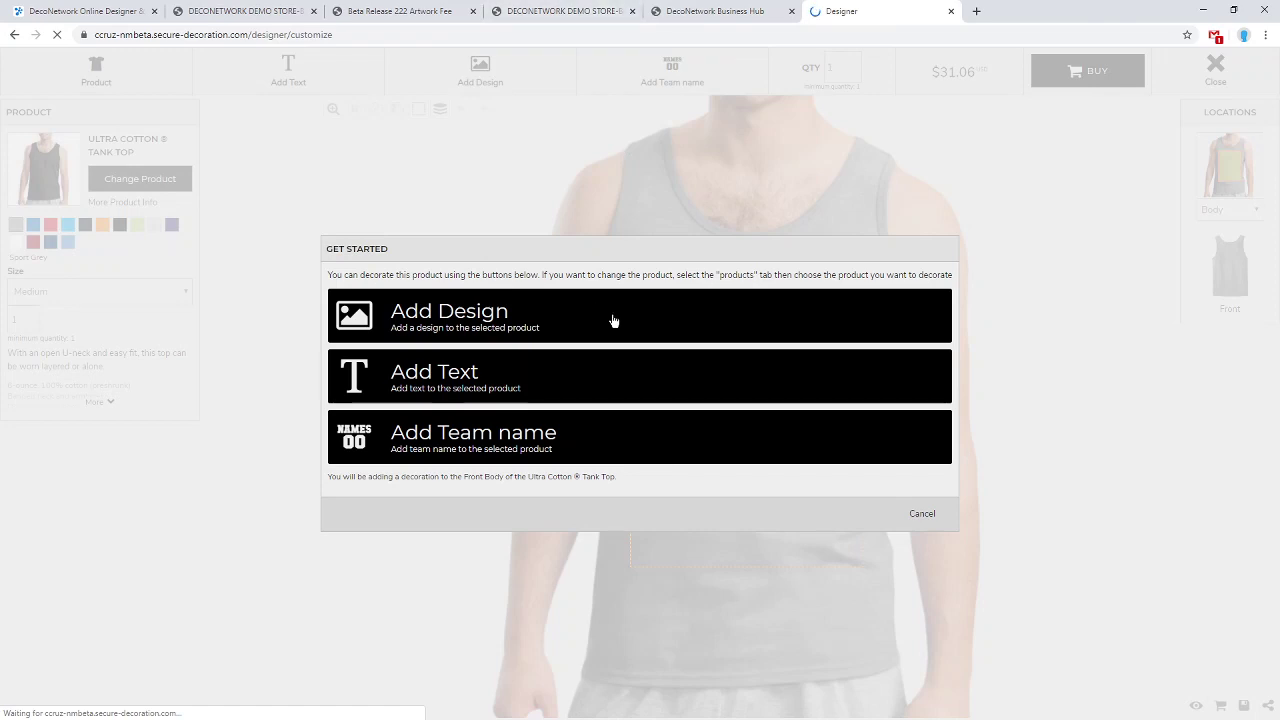
{"action": "left_click", "coordinate": [924, 514]}
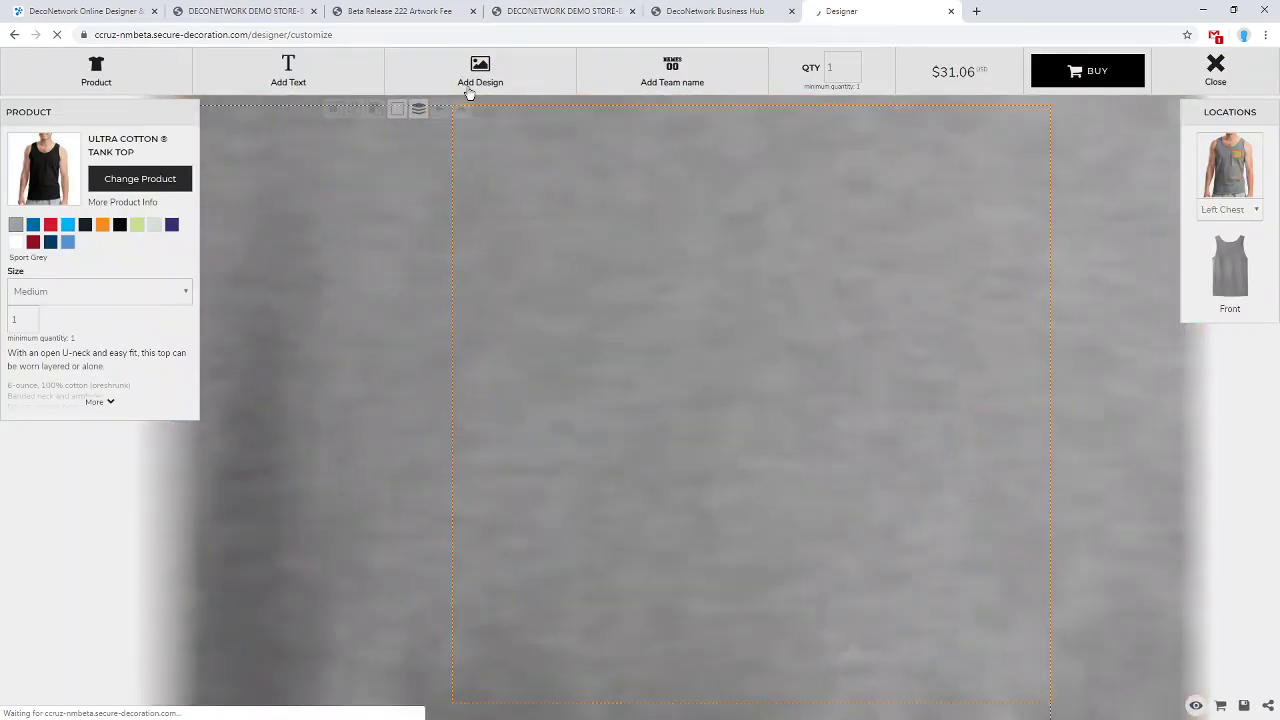
{"action": "left_click", "coordinate": [470, 84]}
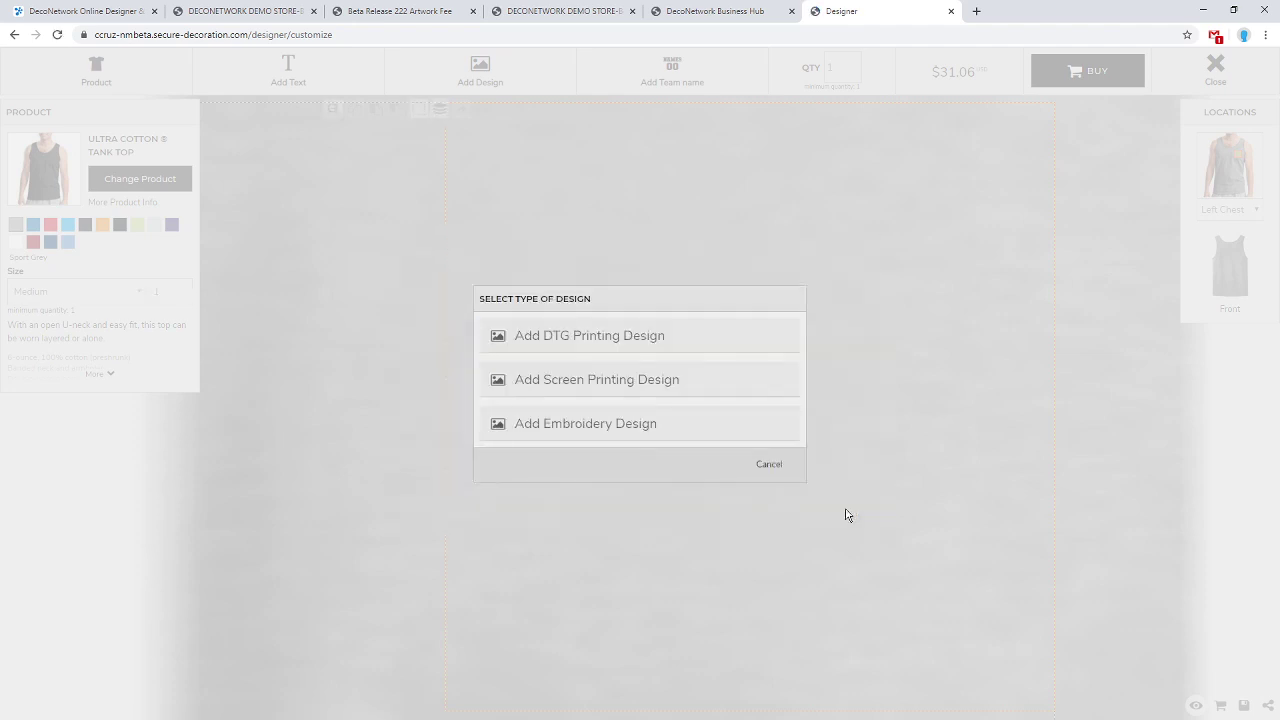
{"action": "left_click", "coordinate": [626, 422]}
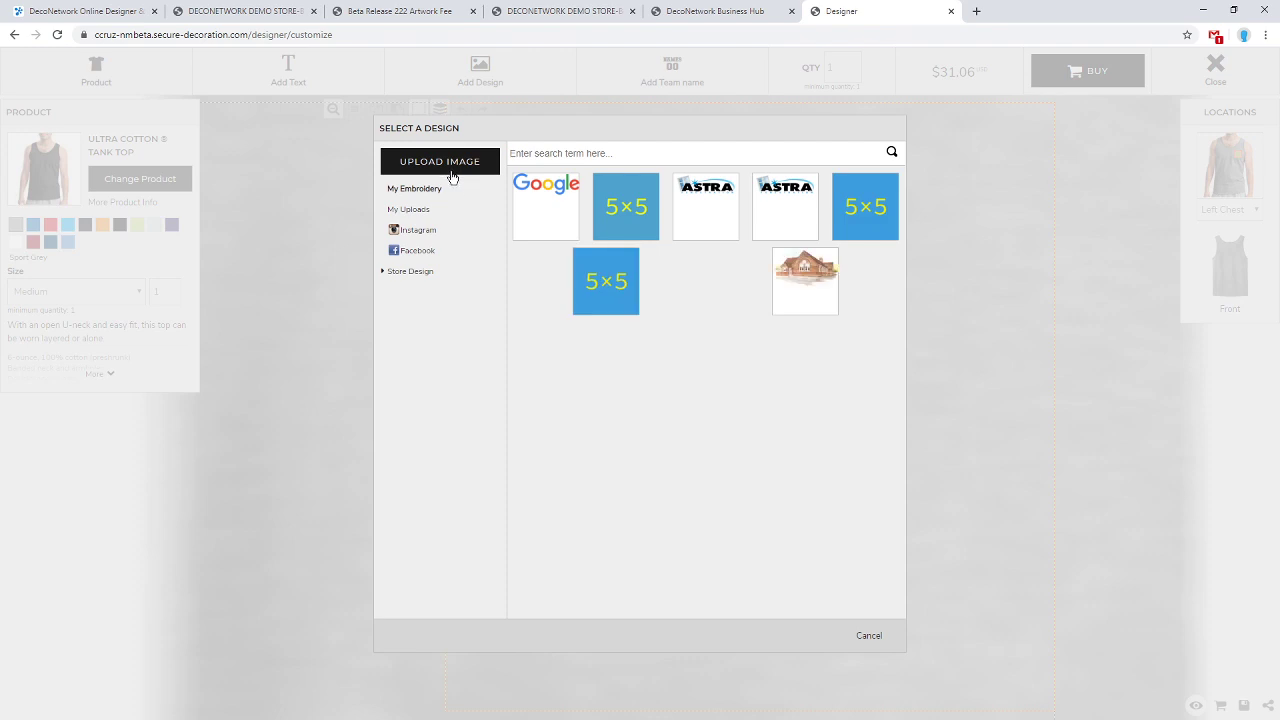
Upload the Fanta logo jpg from Desktop\Example Graphics.
{"action": "left_click", "coordinate": [455, 172]}
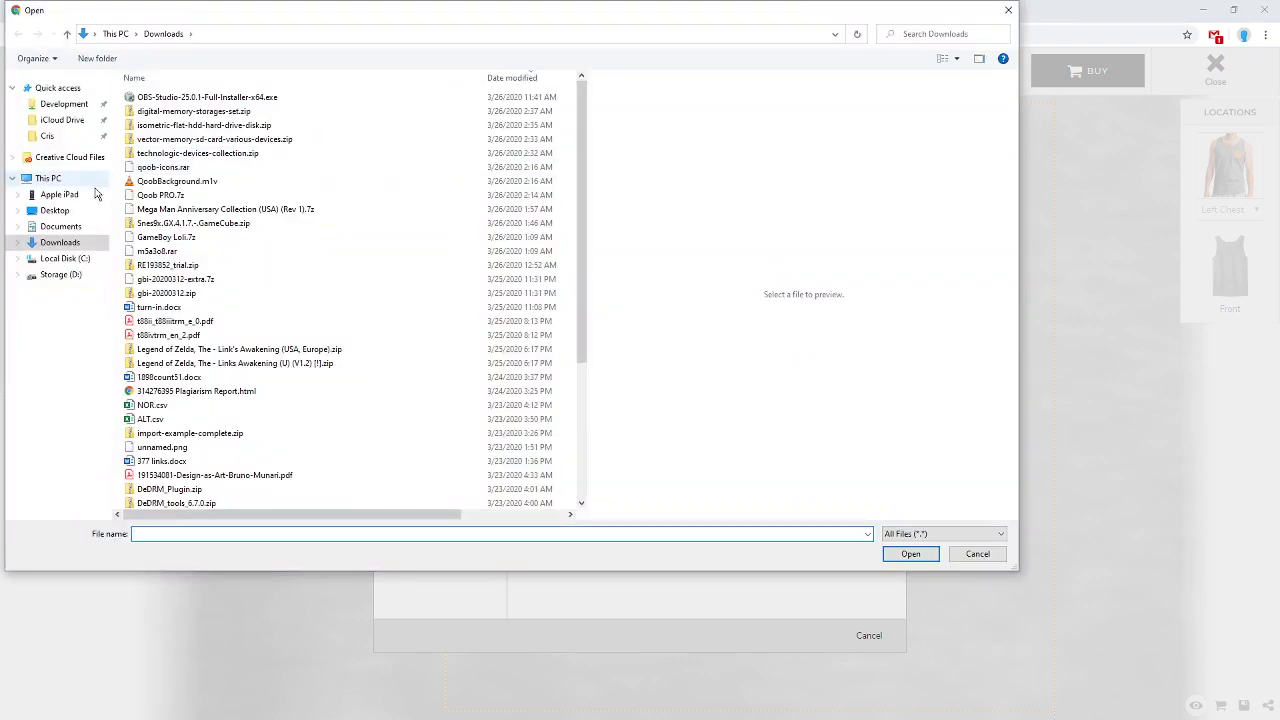
{"action": "left_click", "coordinate": [79, 212]}
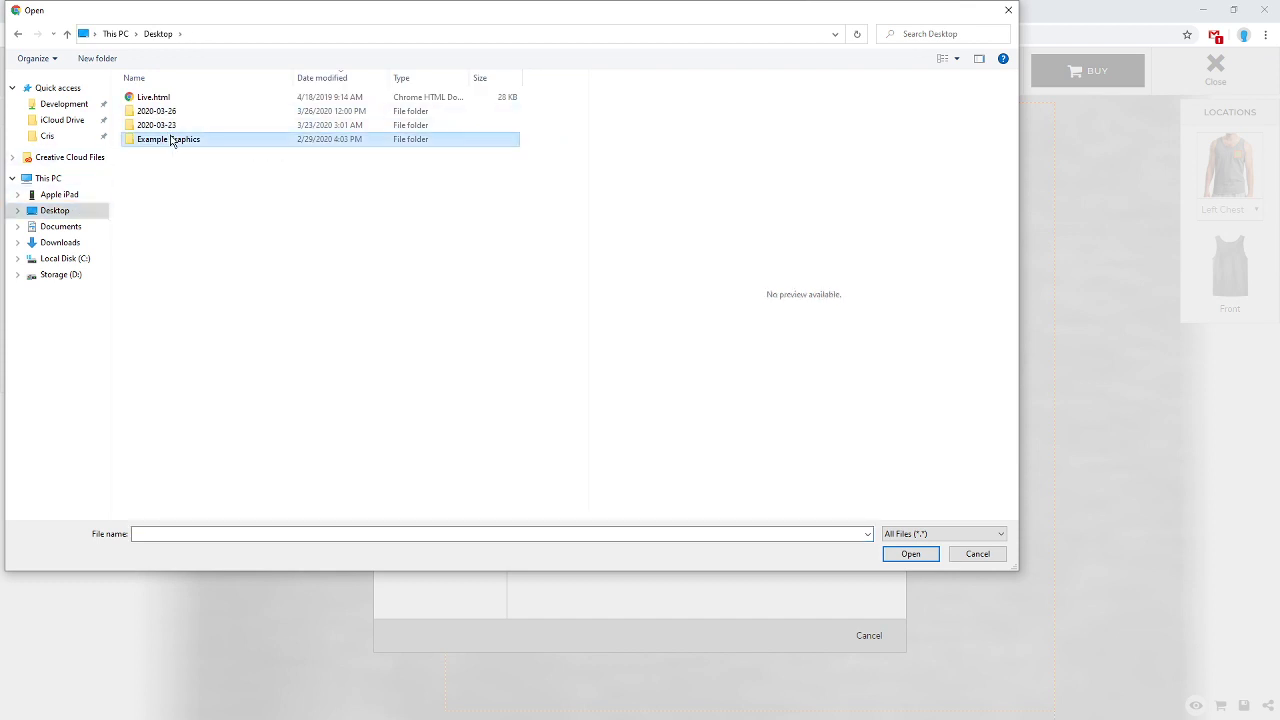
{"action": "double_click", "coordinate": [170, 139]}
{"action": "scroll", "coordinate": [245, 212], "scroll_direction": "down", "scroll_amount": 1}
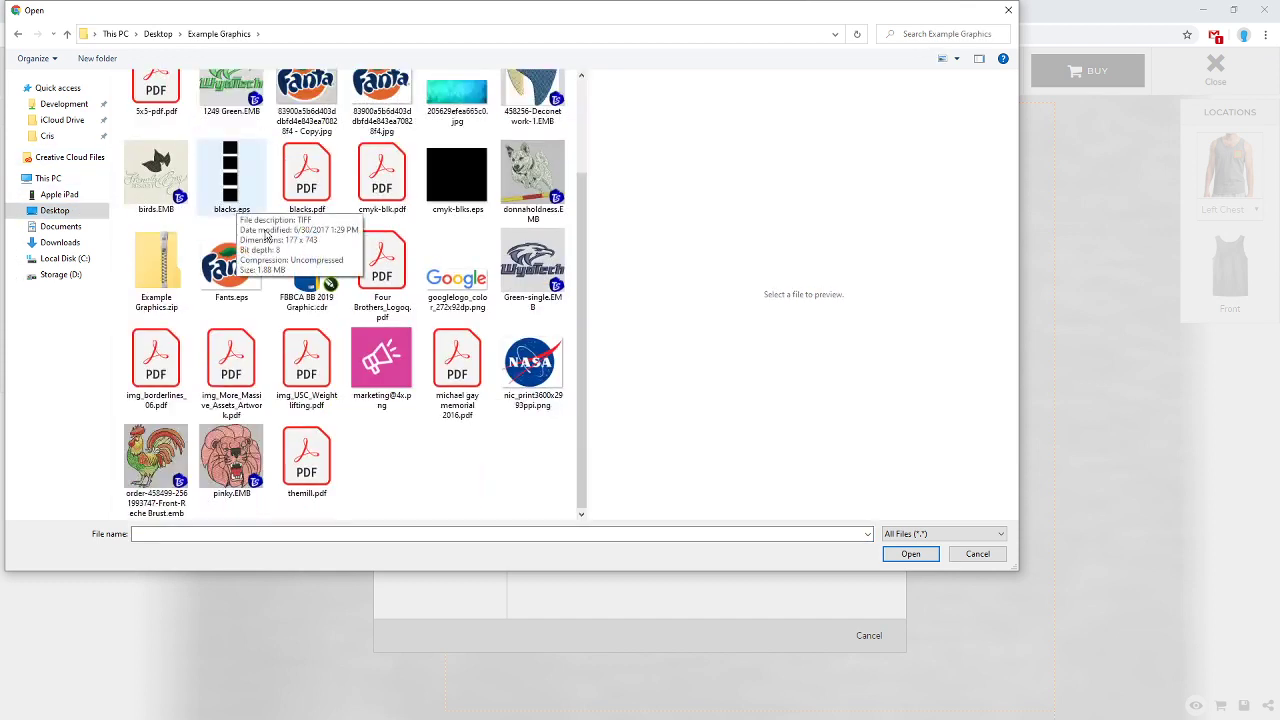
{"action": "scroll", "coordinate": [367, 256], "scroll_direction": "up", "scroll_amount": 1}
{"action": "scroll", "coordinate": [367, 256], "scroll_direction": "down", "scroll_amount": 1}
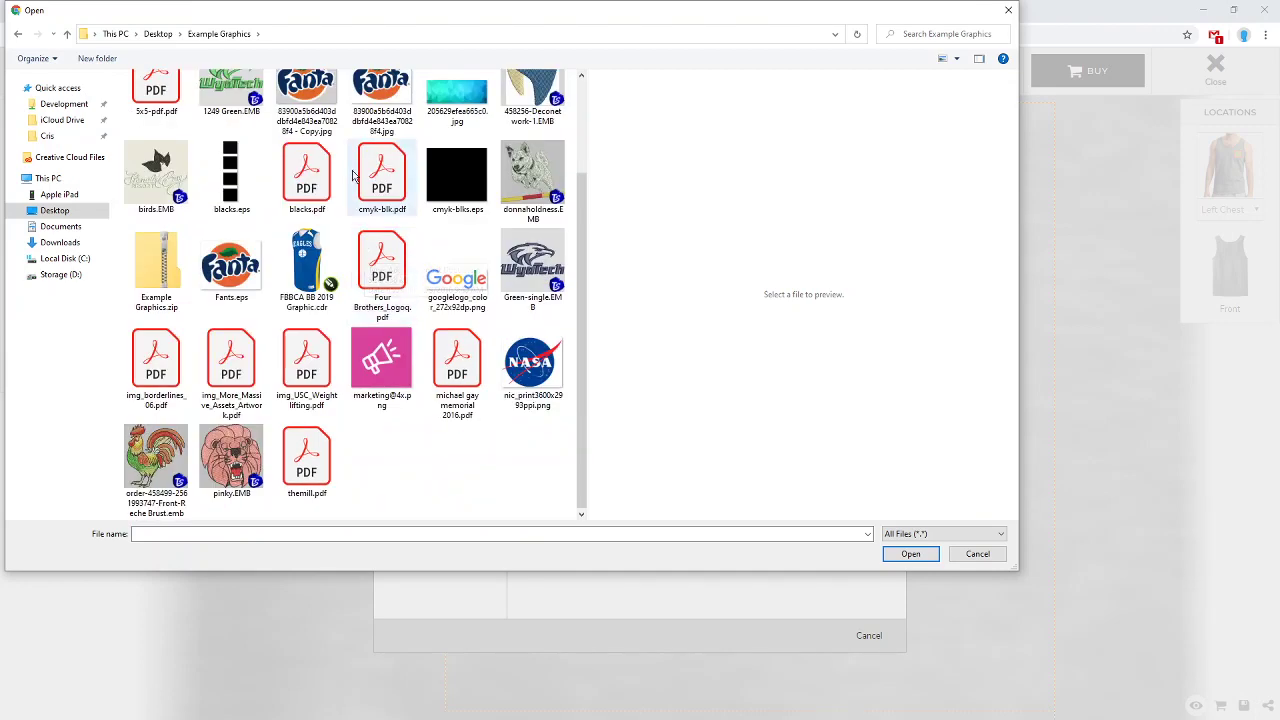
{"action": "double_click", "coordinate": [380, 112]}
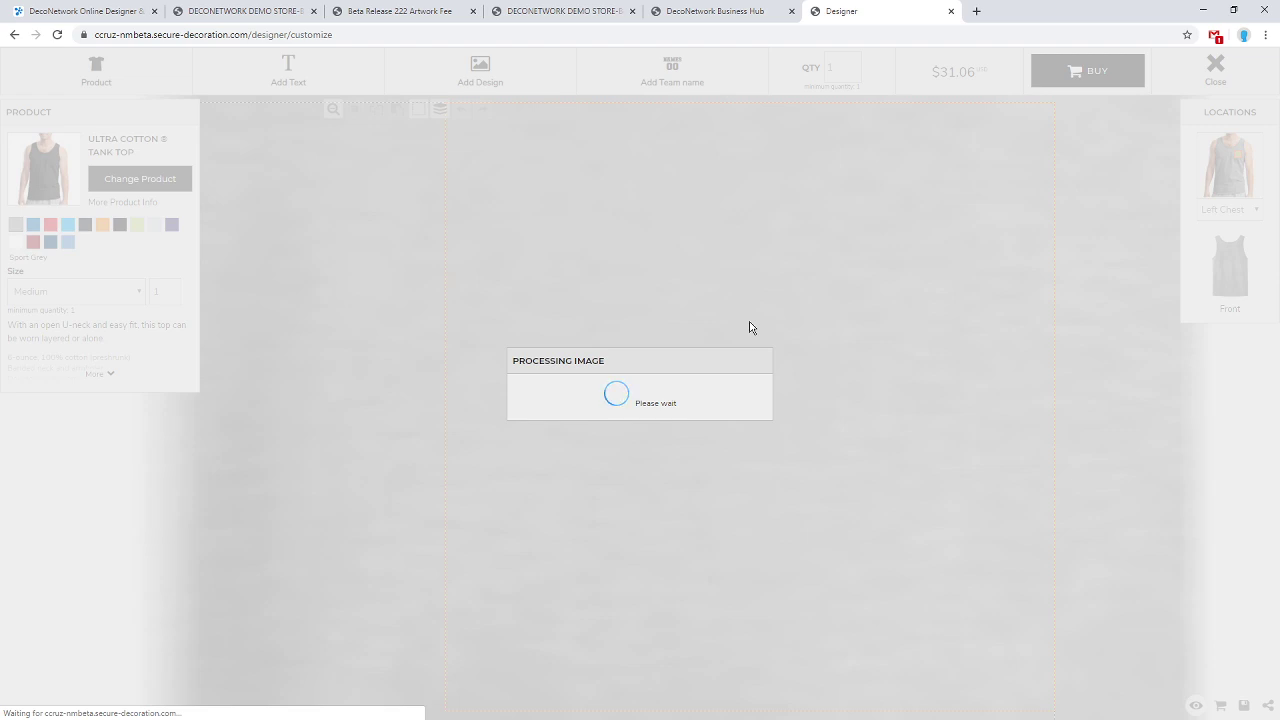
Declare print rights to the Fanta logo, add it, and remove its white background.
{"action": "left_click", "coordinate": [518, 545]}
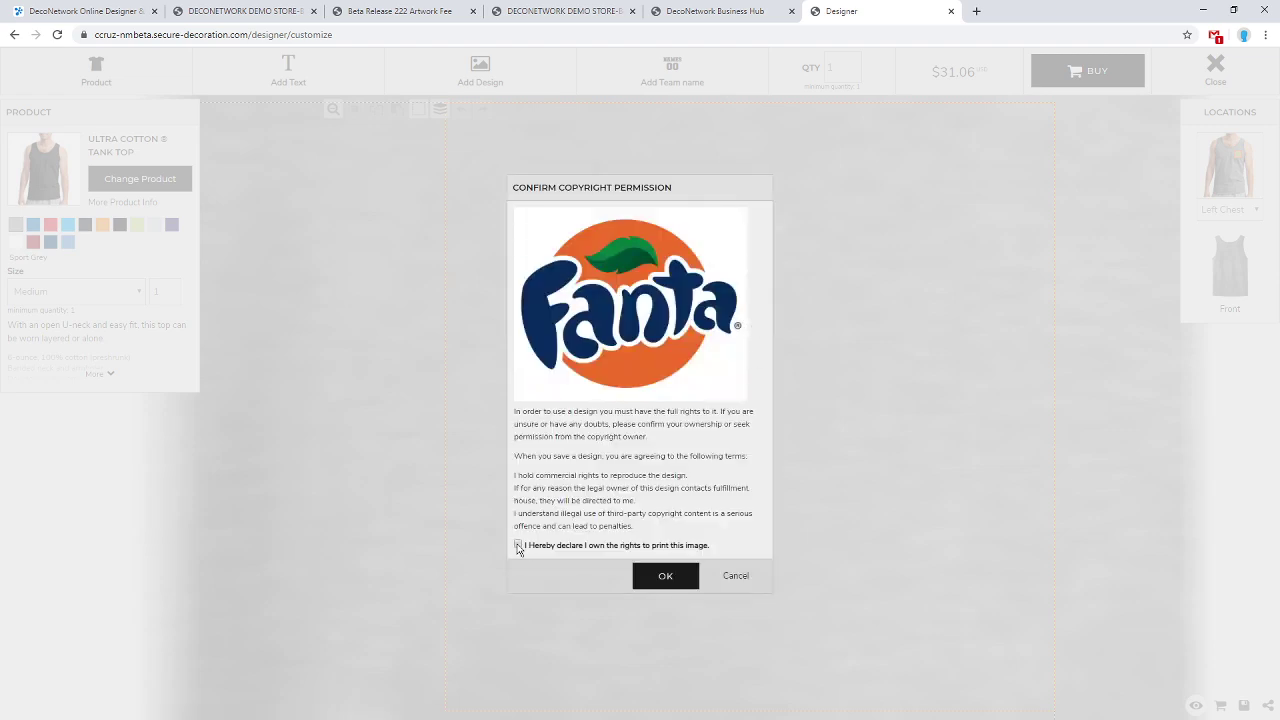
{"action": "left_click", "coordinate": [644, 577]}
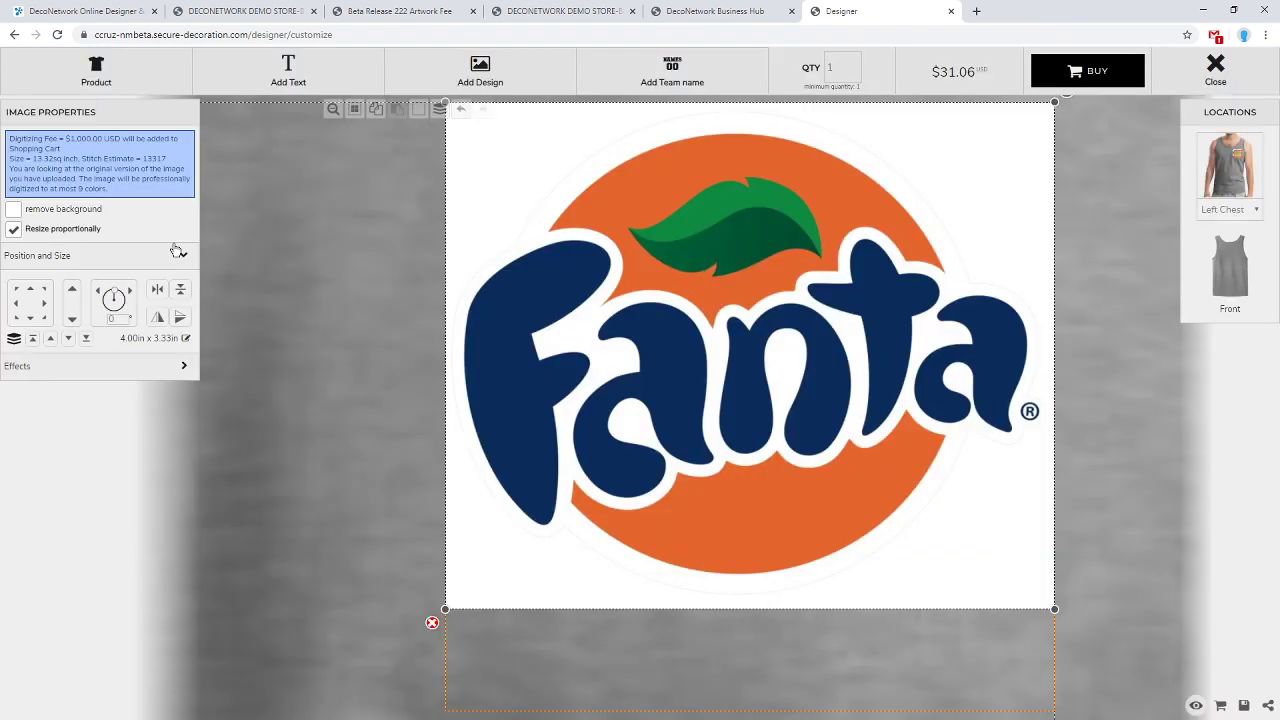
{"action": "left_click", "coordinate": [70, 218]}
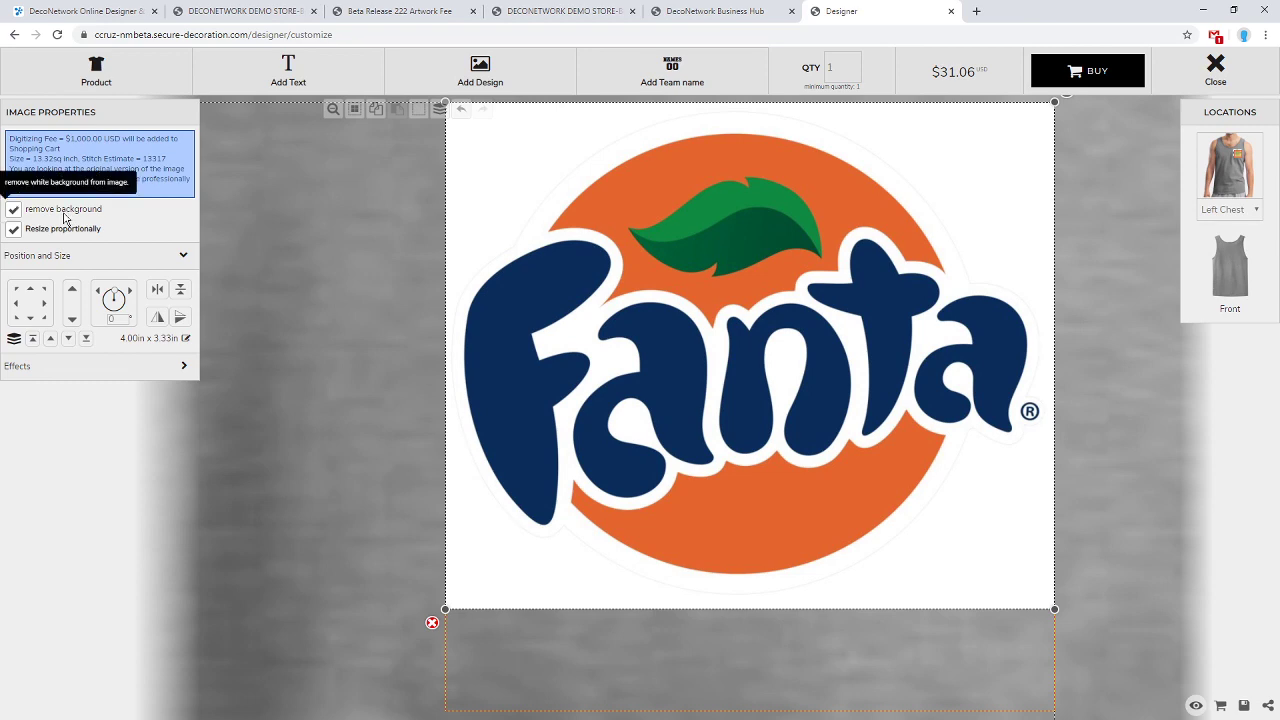
Shrink the logo to 3.33 x 2.78 in on the left chest, then return to Business Hub.
{"action": "left_click", "coordinate": [333, 108]}
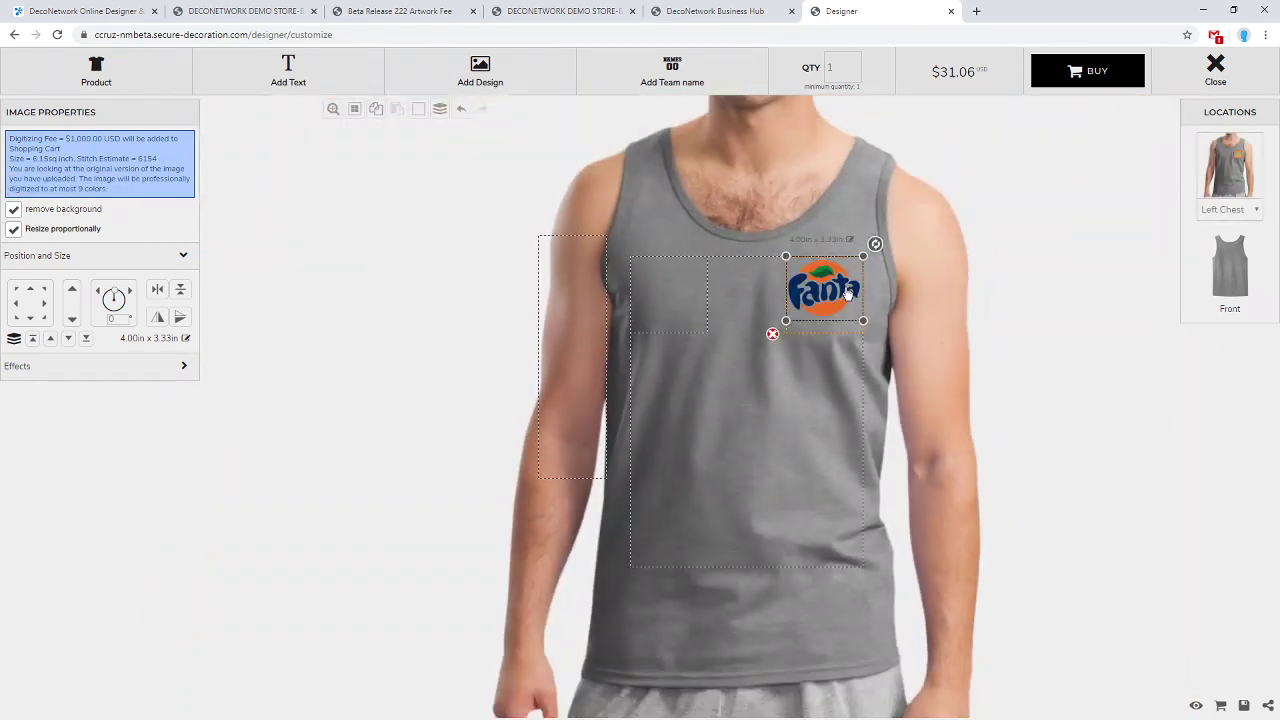
{"action": "left_click_drag", "start_coordinate": [786, 321], "coordinate": [827, 300]}
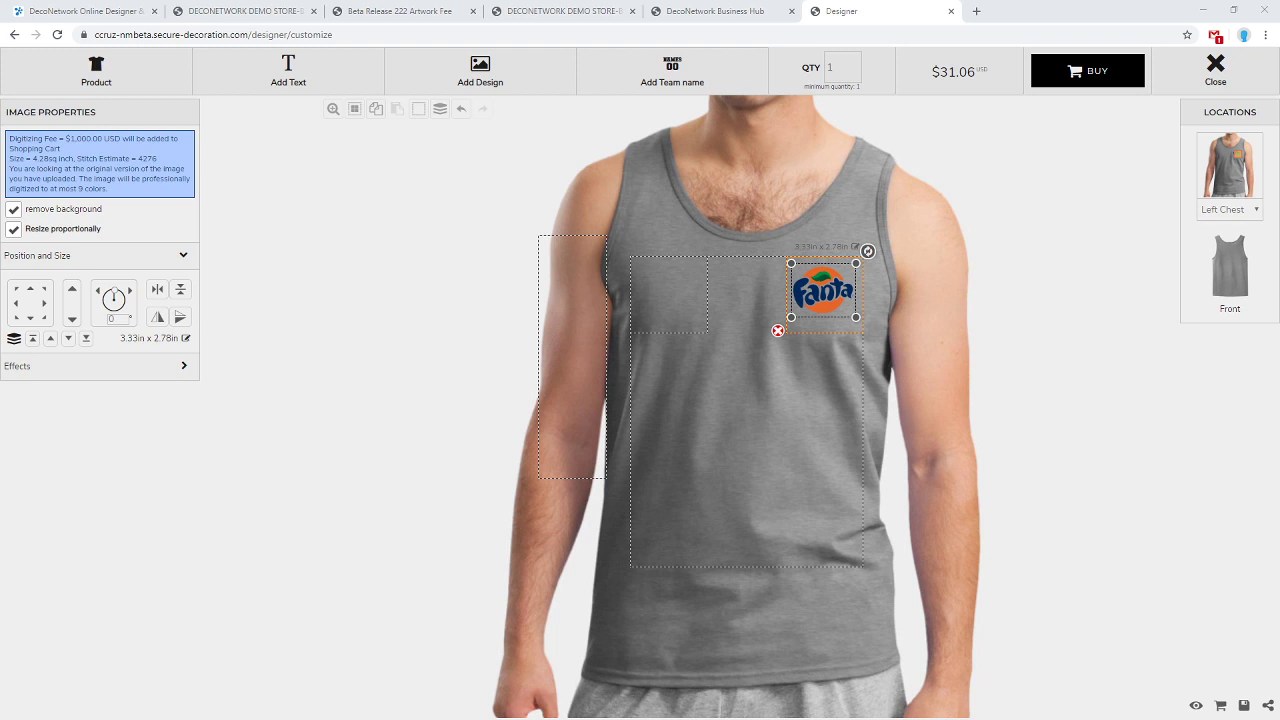
{"action": "left_click", "coordinate": [745, 10]}
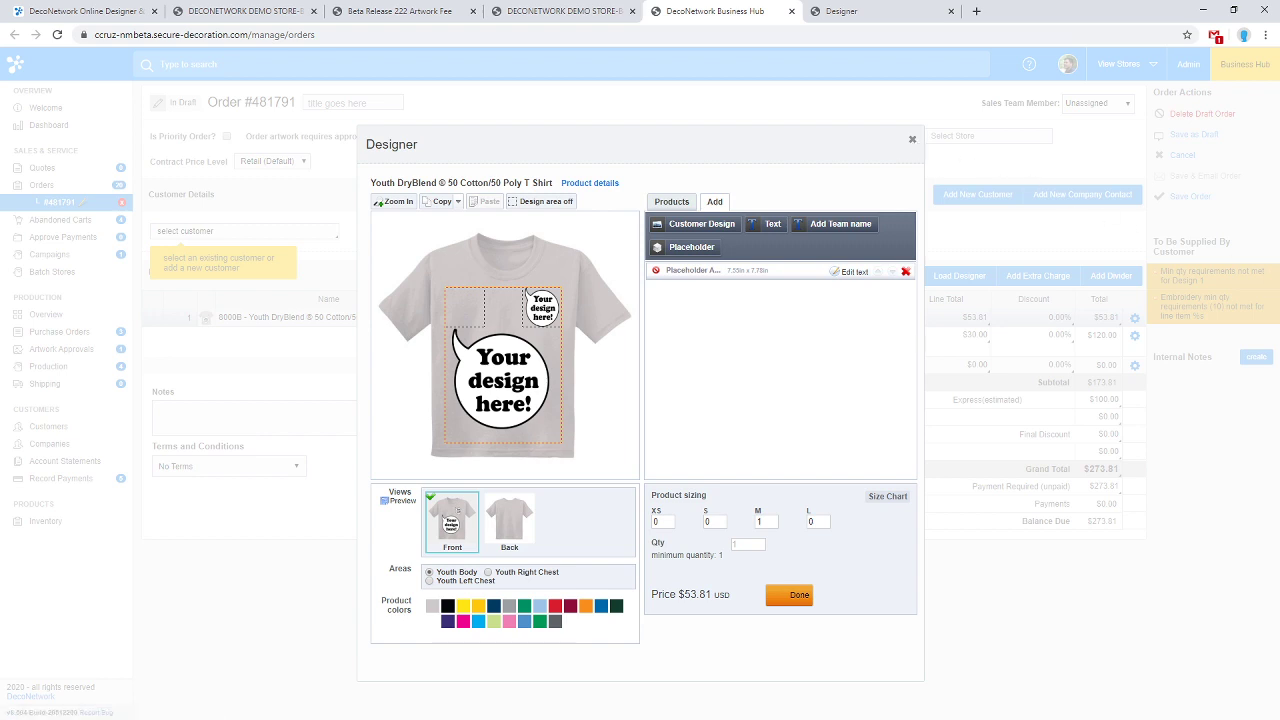
Close the Designer to reveal draft order #481791's lines totaling $273.81.
{"action": "key", "text": "alt+Tab"}
{"action": "left_click_drag", "start_coordinate": [787, 220], "coordinate": [1279, 350]}
{"action": "left_click", "coordinate": [911, 139]}
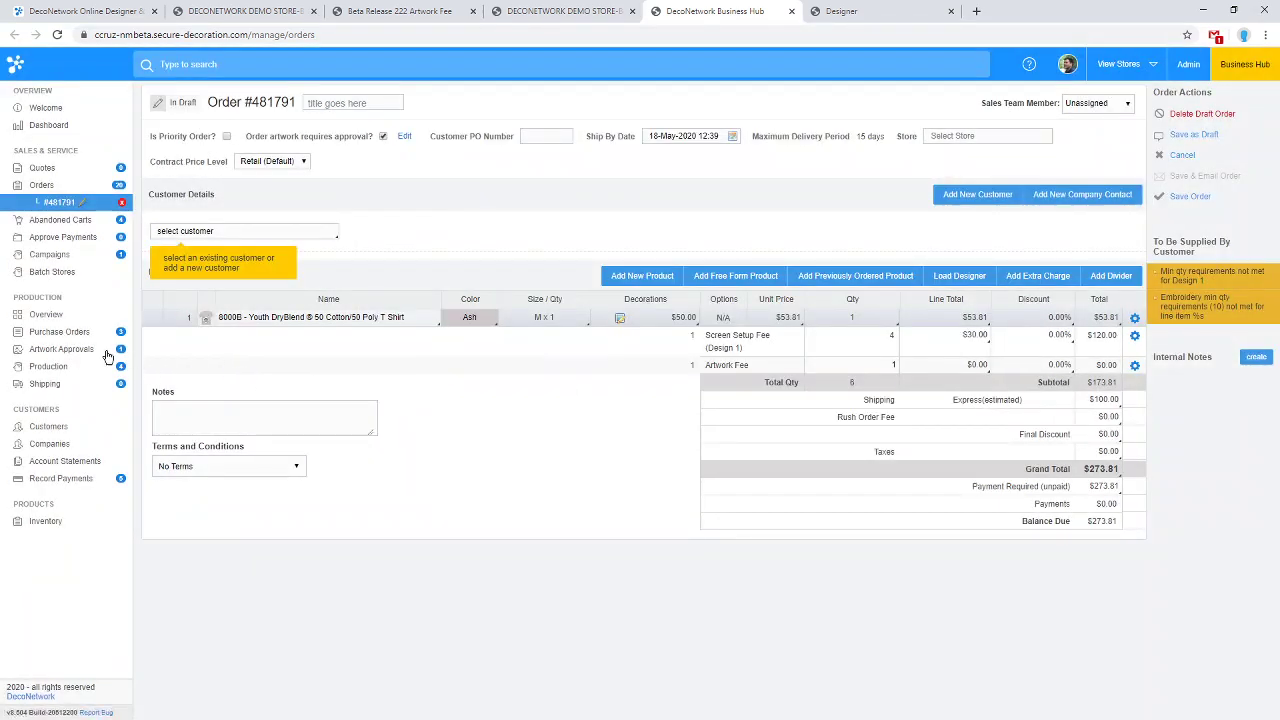
Open NASA artwork approval #1386793 from Artwork Approvals and download its approval form PDF.
{"action": "left_click", "coordinate": [88, 351]}
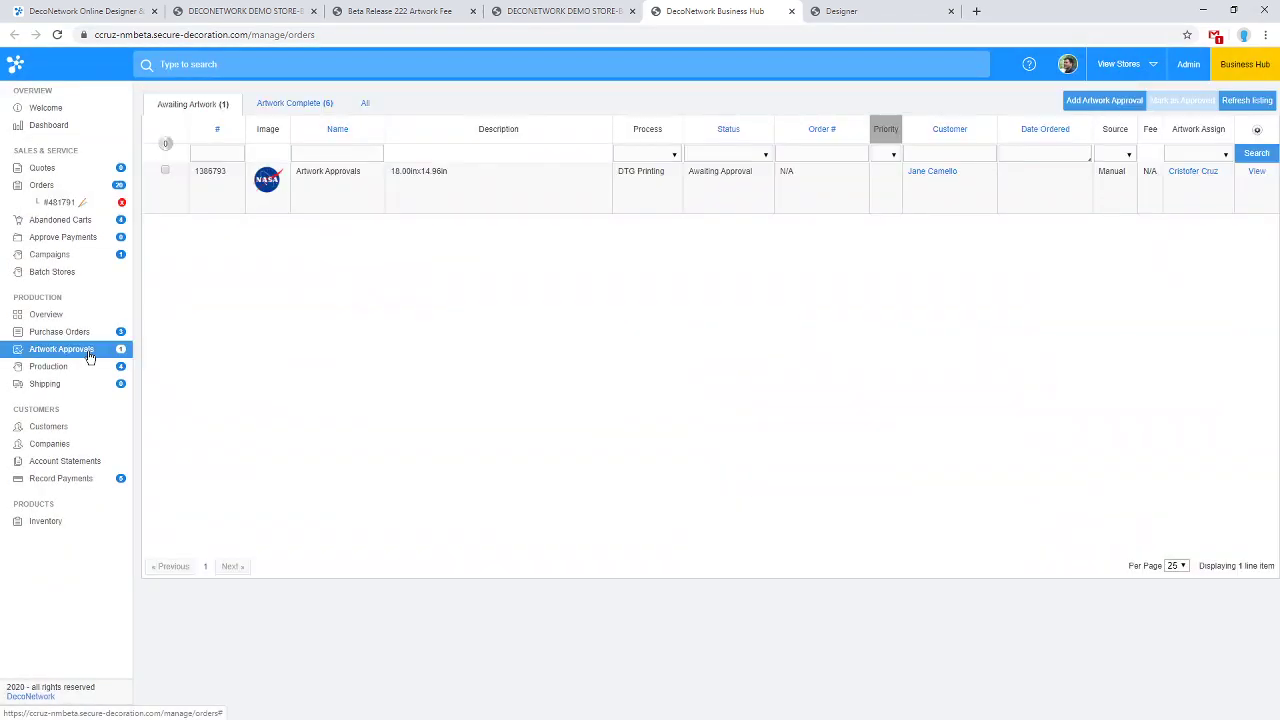
{"action": "left_click", "coordinate": [1256, 171]}
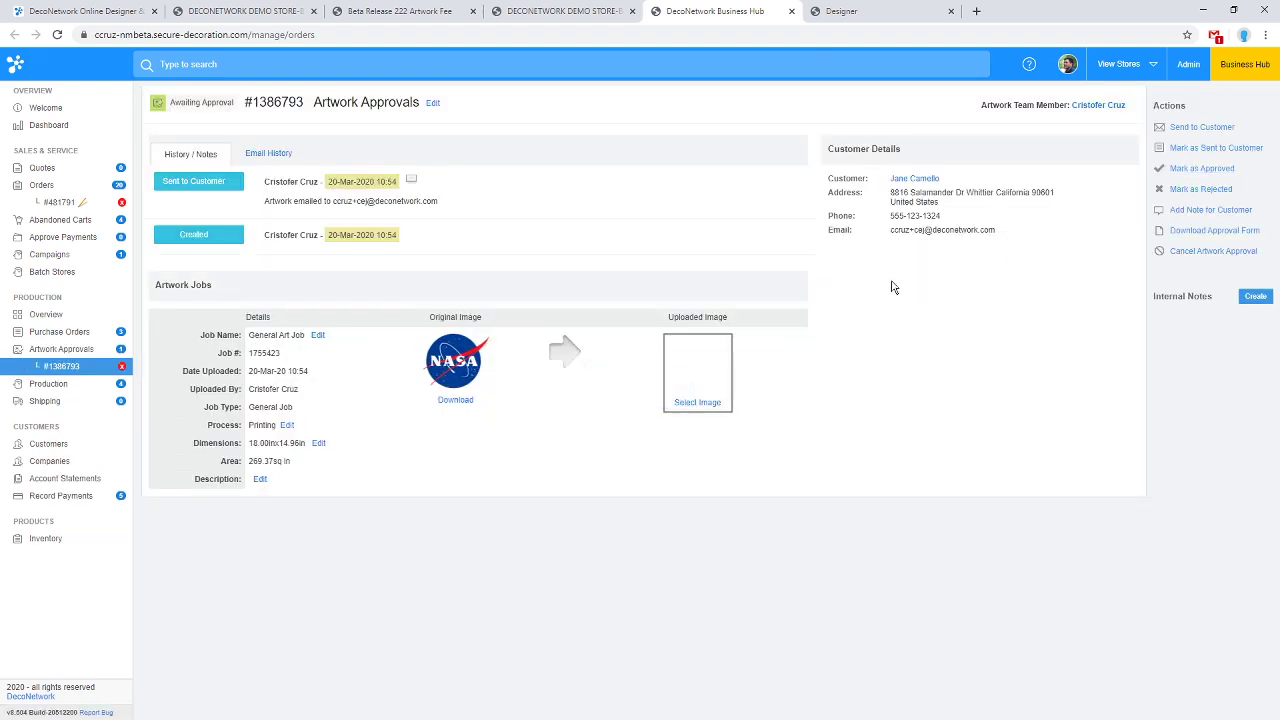
{"action": "left_click", "coordinate": [1215, 232]}
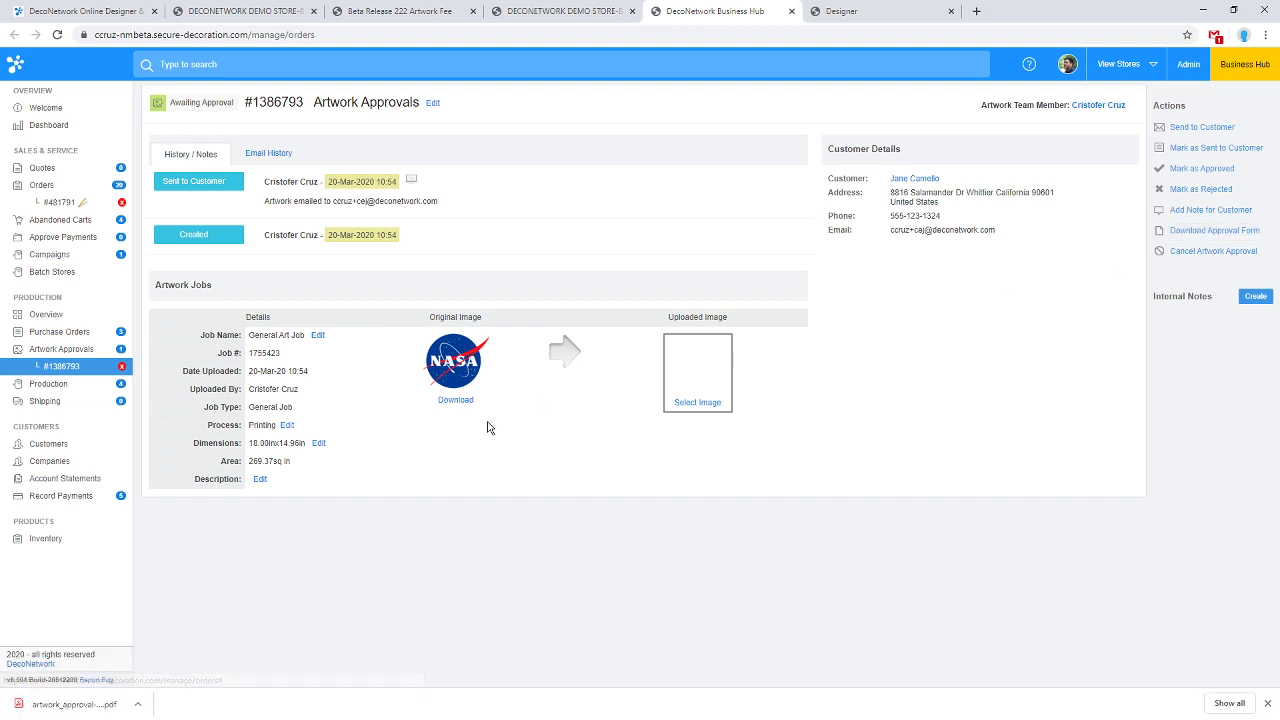
Check the approval PDF's 18.00in x 14.96in artwork size, then open Admin from Business Hub.
{"action": "left_click", "coordinate": [85, 712]}
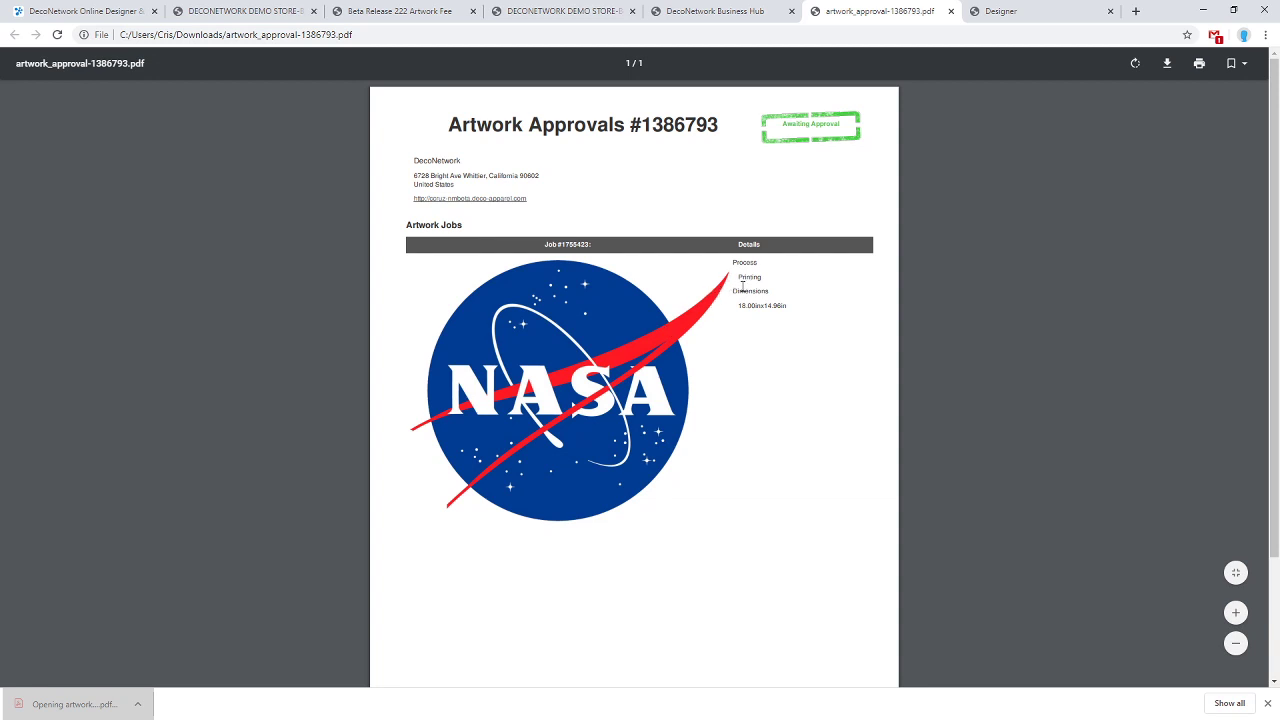
{"action": "left_click_drag", "start_coordinate": [737, 306], "coordinate": [802, 311]}
{"action": "left_click", "coordinate": [802, 311]}
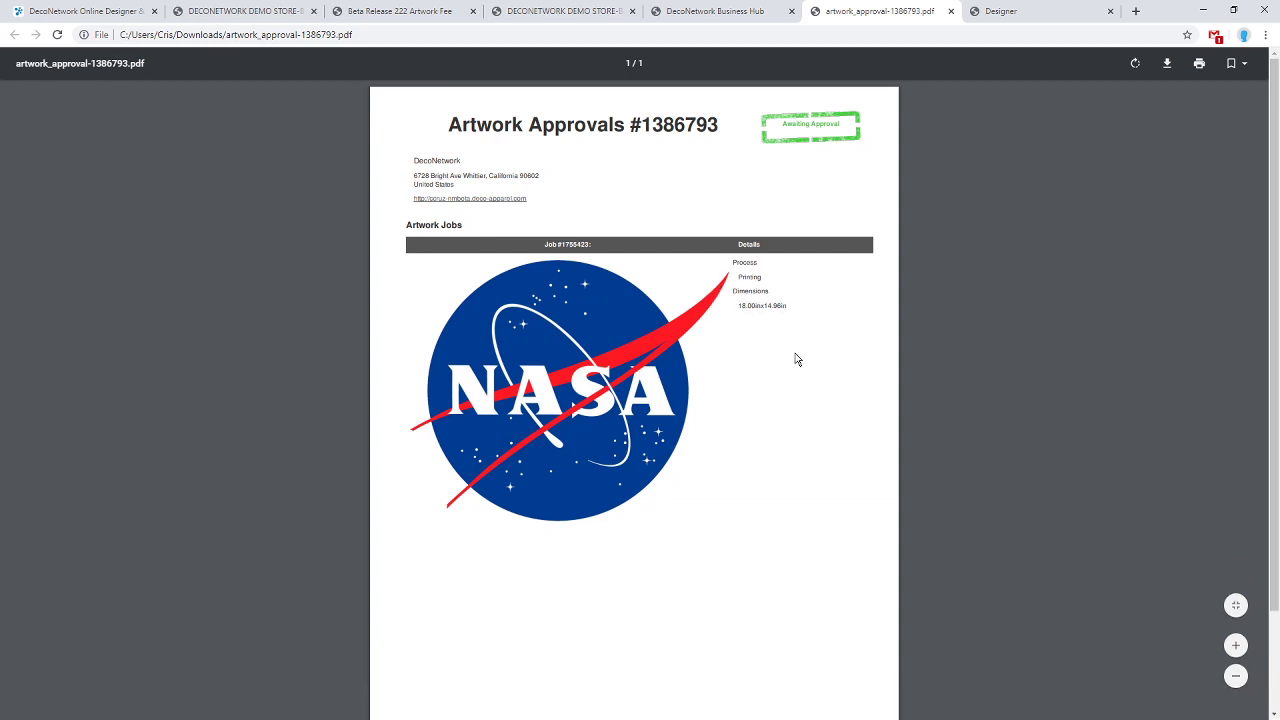
{"action": "scroll", "coordinate": [791, 380], "scroll_direction": "down", "scroll_amount": 2}
{"action": "scroll", "coordinate": [791, 382], "scroll_direction": "up", "scroll_amount": 2}
{"action": "left_click", "coordinate": [752, 8]}
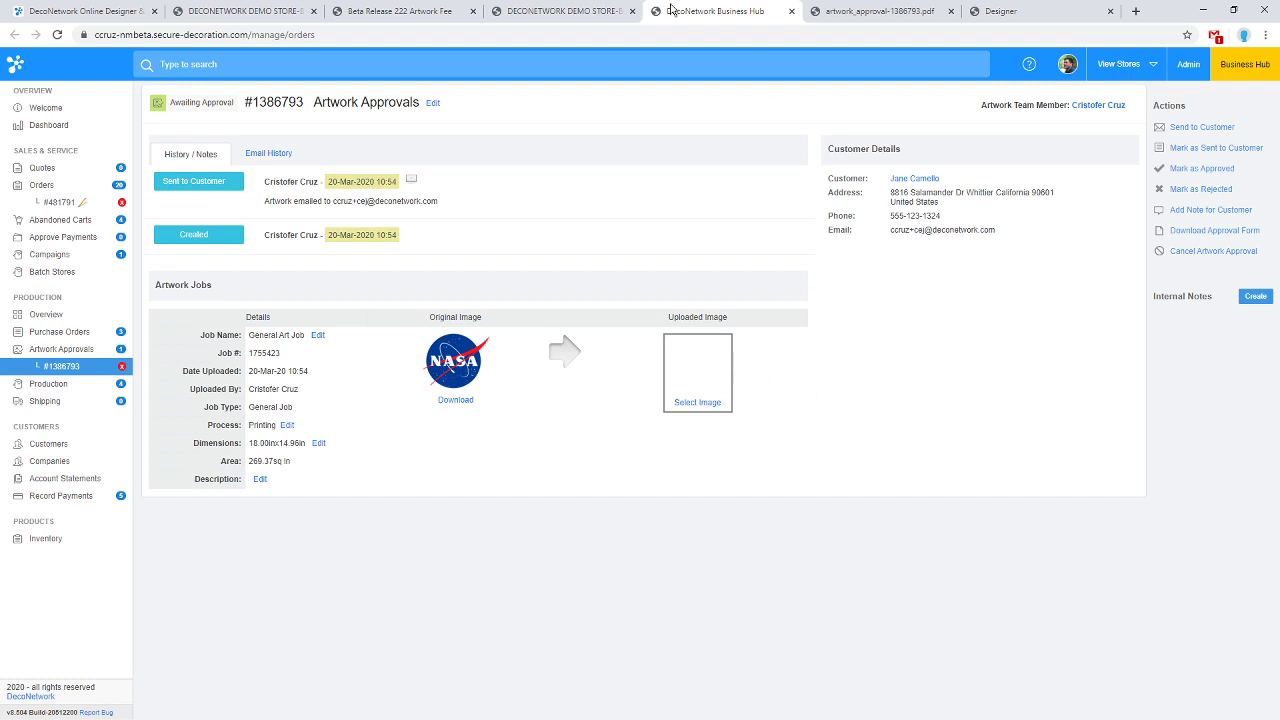
{"action": "left_click", "coordinate": [1188, 65]}
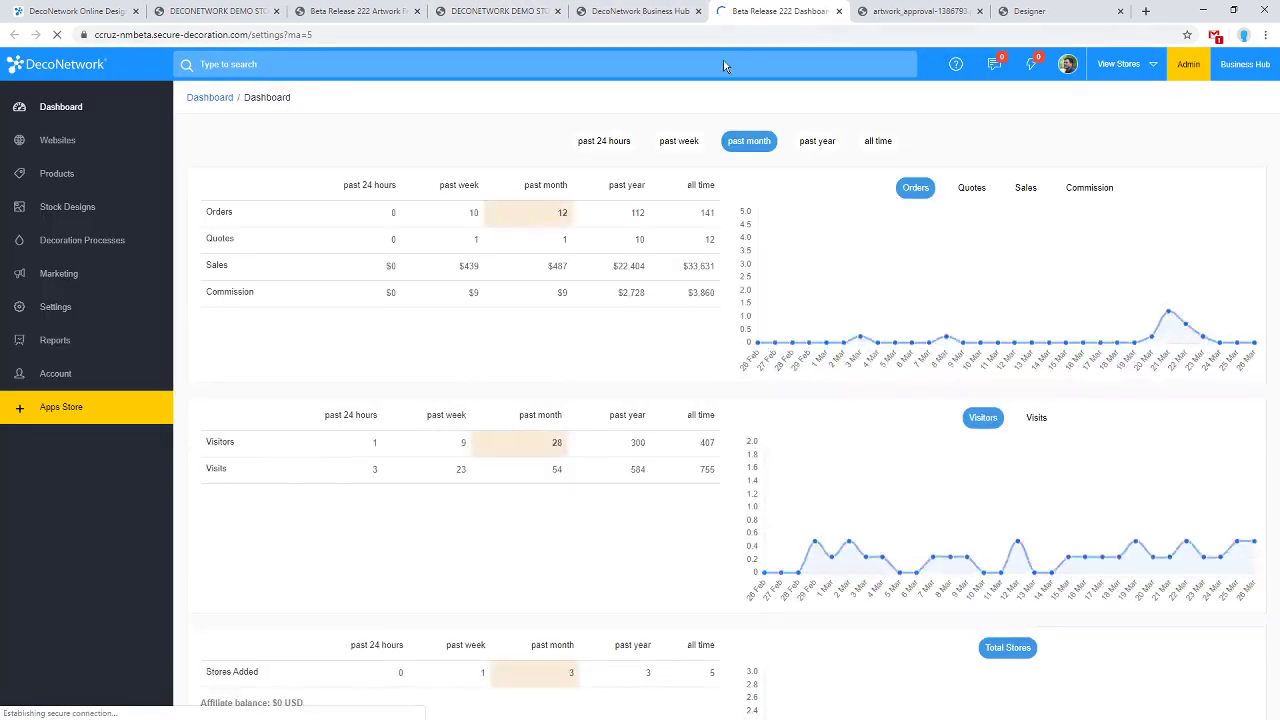
Go to Decoration Processes > Screen Printing > Color Palettes, showing the 80-colour Standard Colors palette.
{"action": "left_click", "coordinate": [75, 258]}
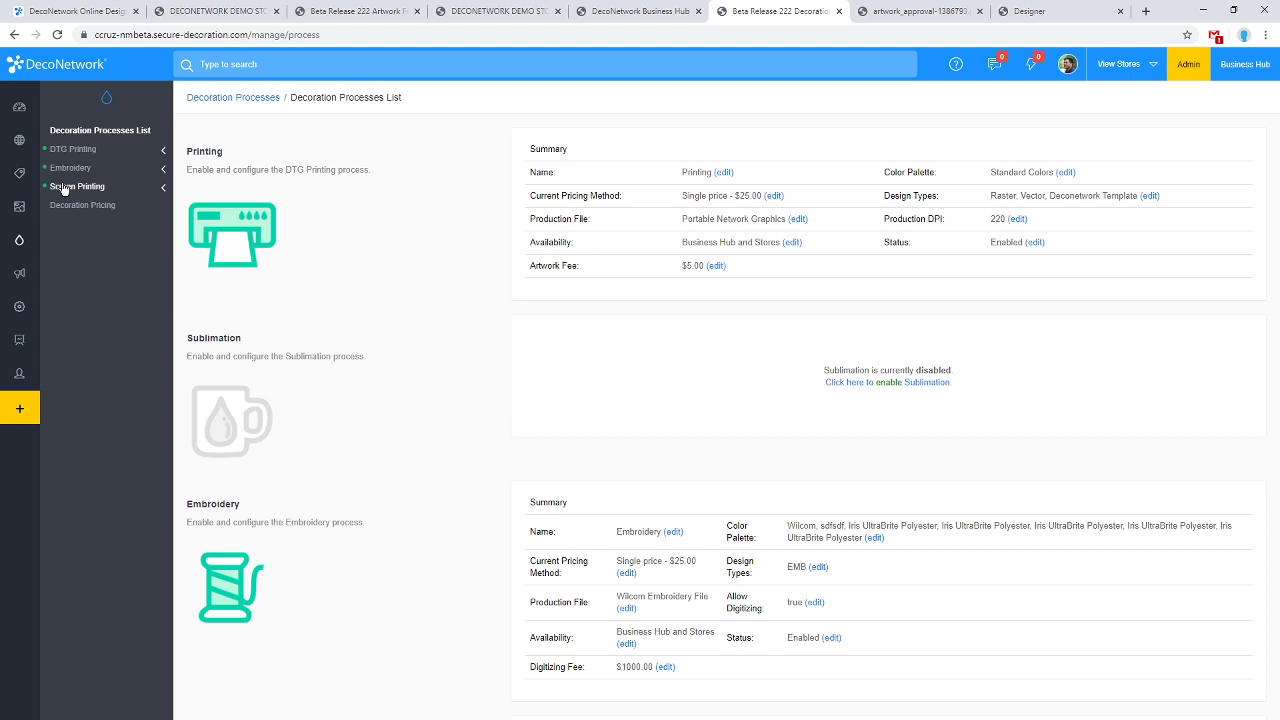
{"action": "left_click", "coordinate": [62, 188]}
{"action": "left_click", "coordinate": [94, 287]}
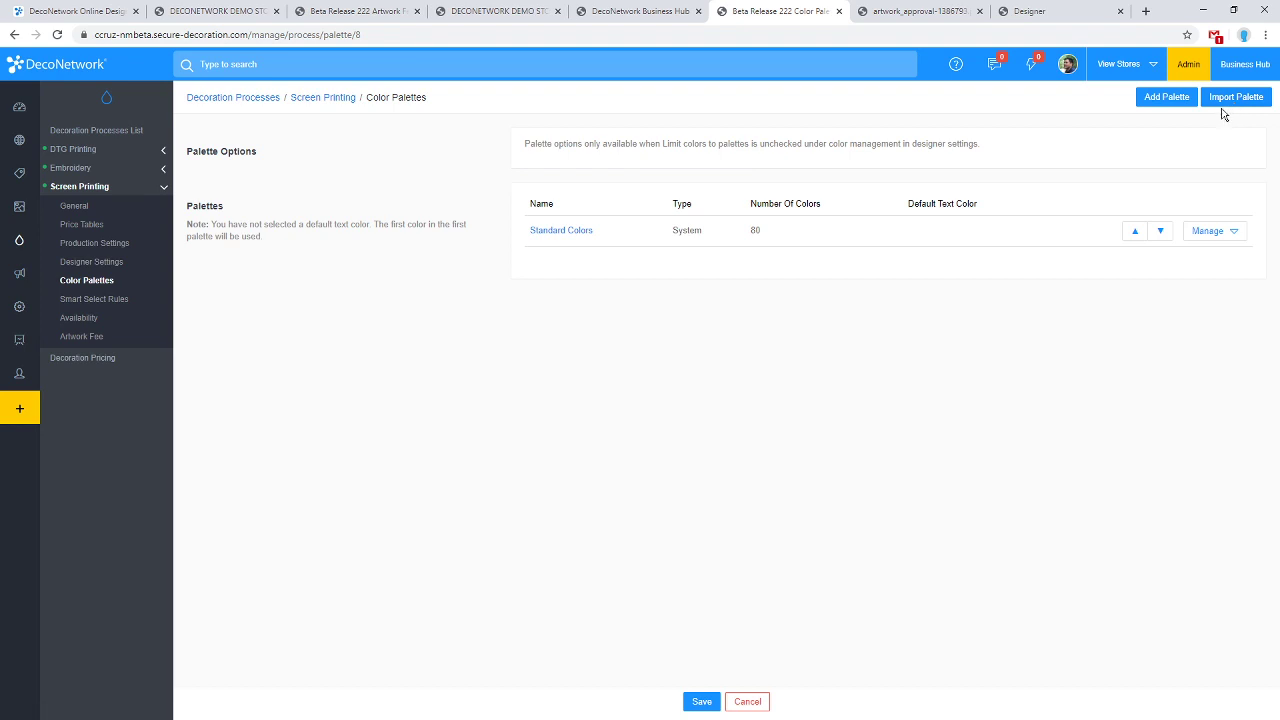
Start an empty new colour palette, then discard it, keeping only Standard Colors.
{"action": "left_click", "coordinate": [1165, 101]}
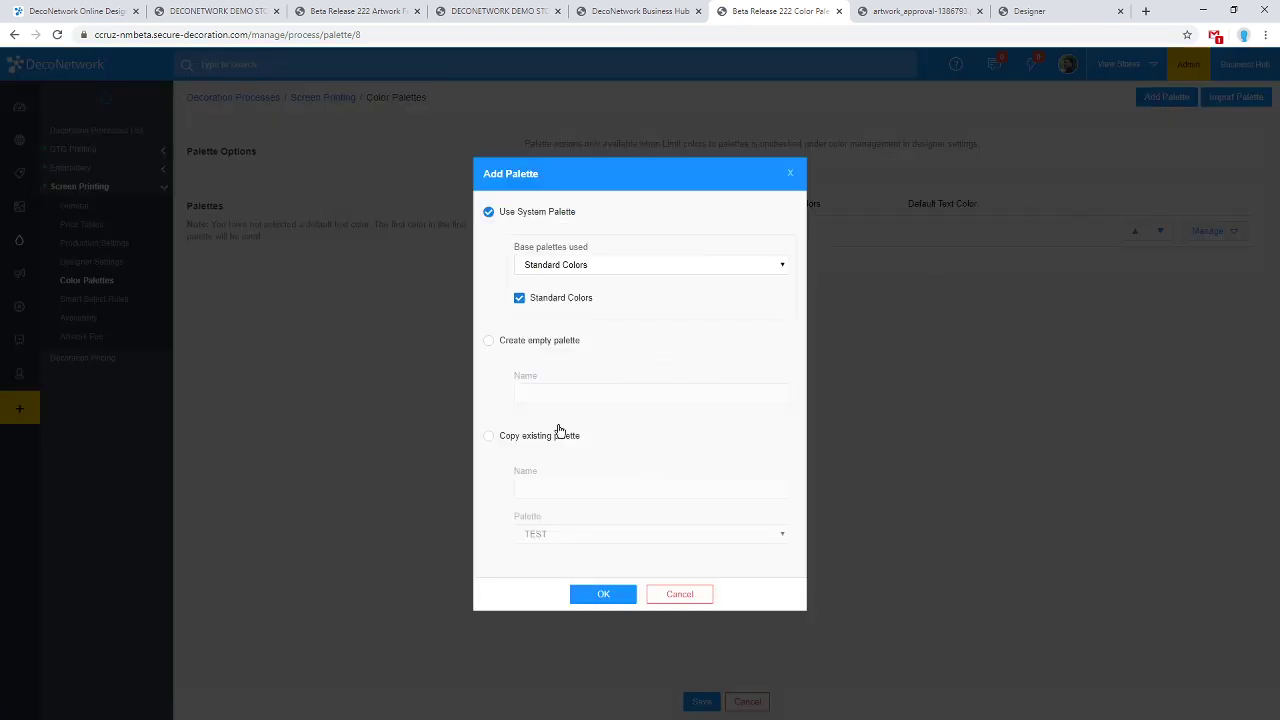
{"action": "left_click", "coordinate": [546, 342]}
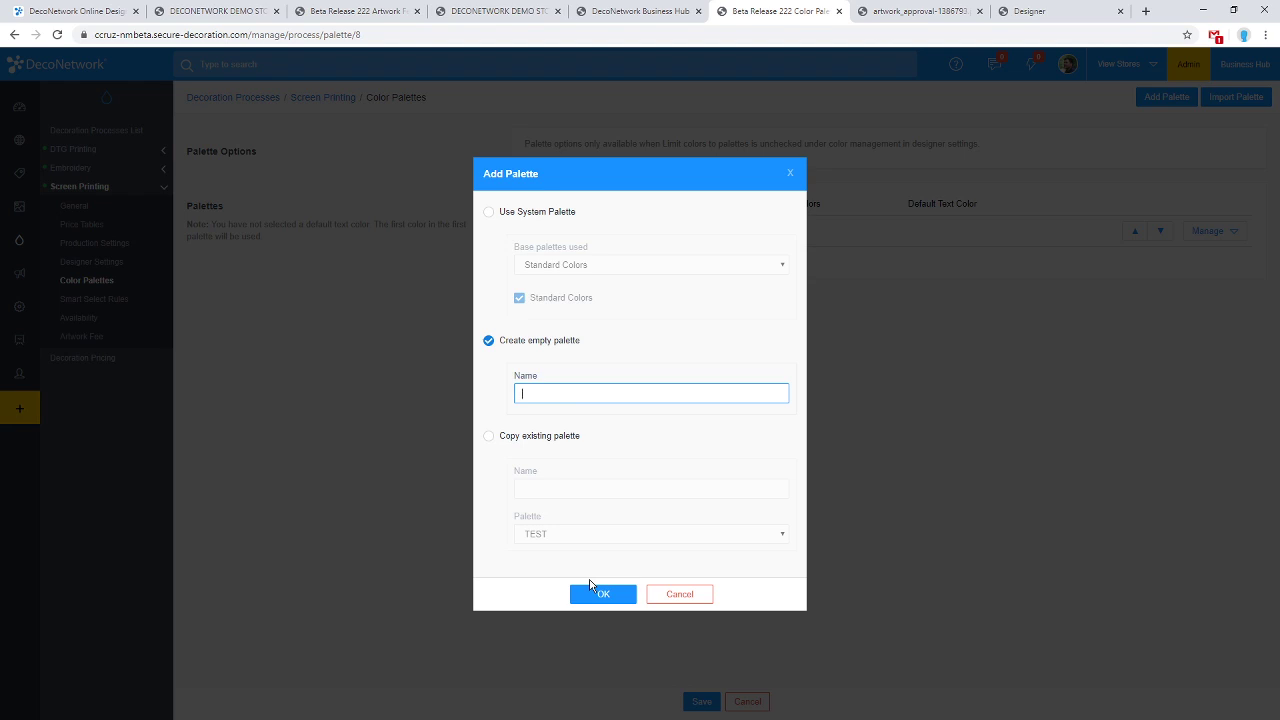
{"action": "left_click", "coordinate": [679, 594]}
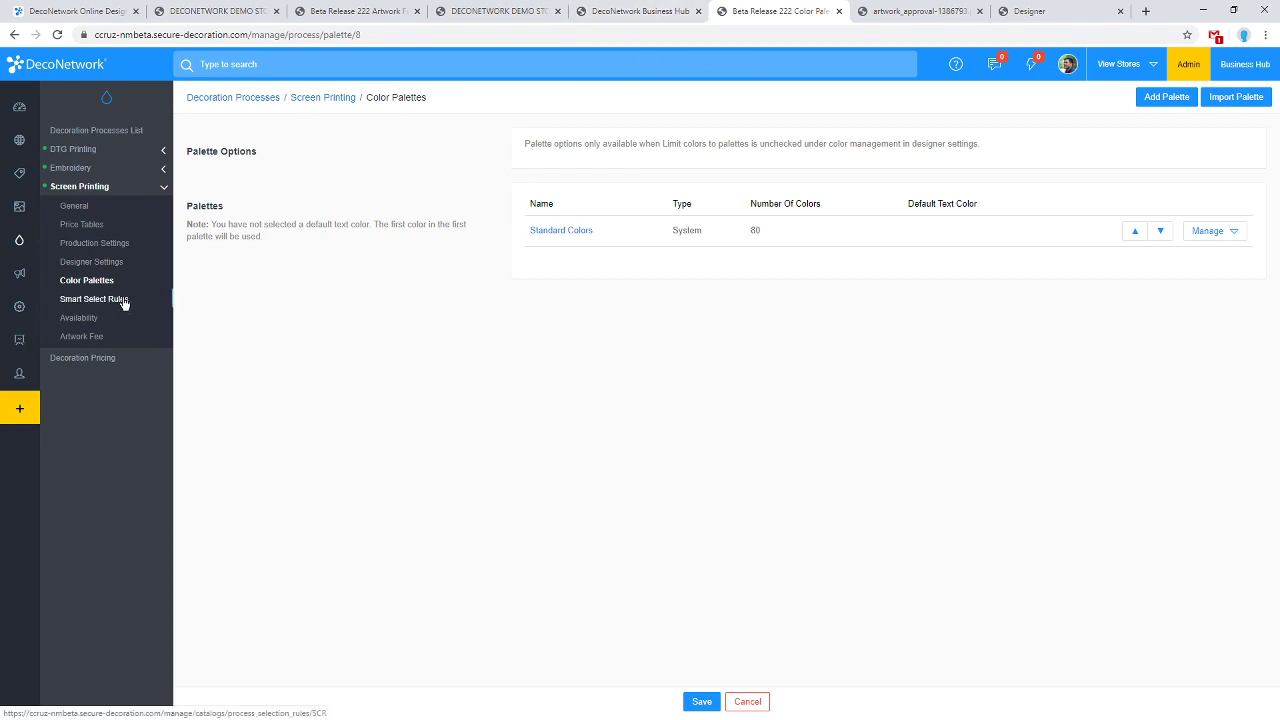
Open Screen Printing Designer Settings to review the colour management and advanced designer options.
{"action": "left_click", "coordinate": [100, 262]}
{"action": "scroll", "coordinate": [517, 347], "scroll_direction": "down", "scroll_amount": 2}
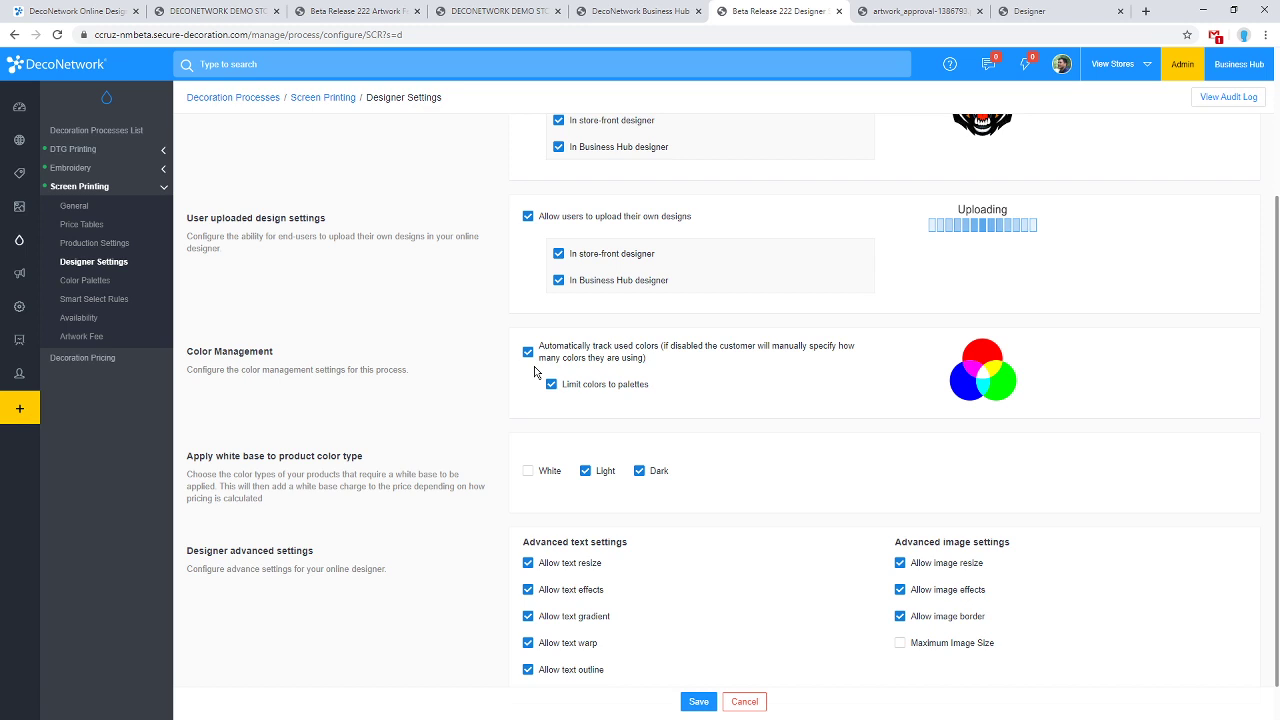
{"action": "left_click", "coordinate": [638, 9]}
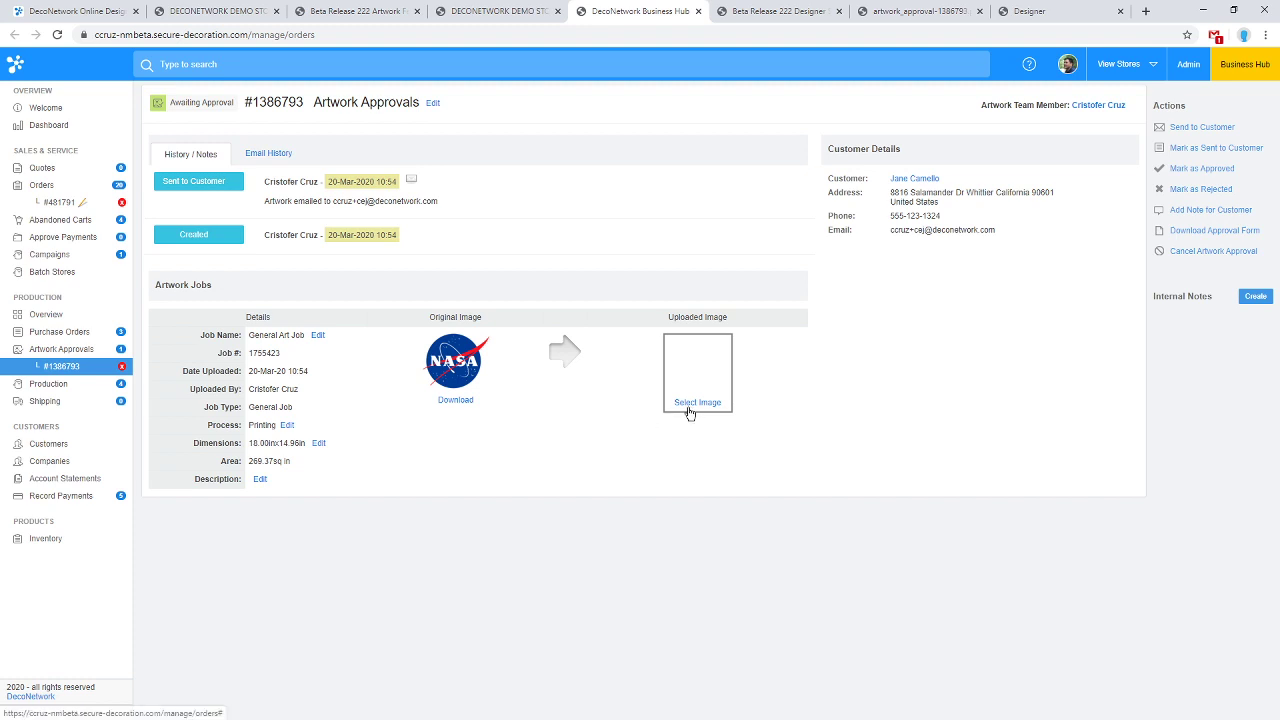
{"action": "left_click", "coordinate": [62, 203]}
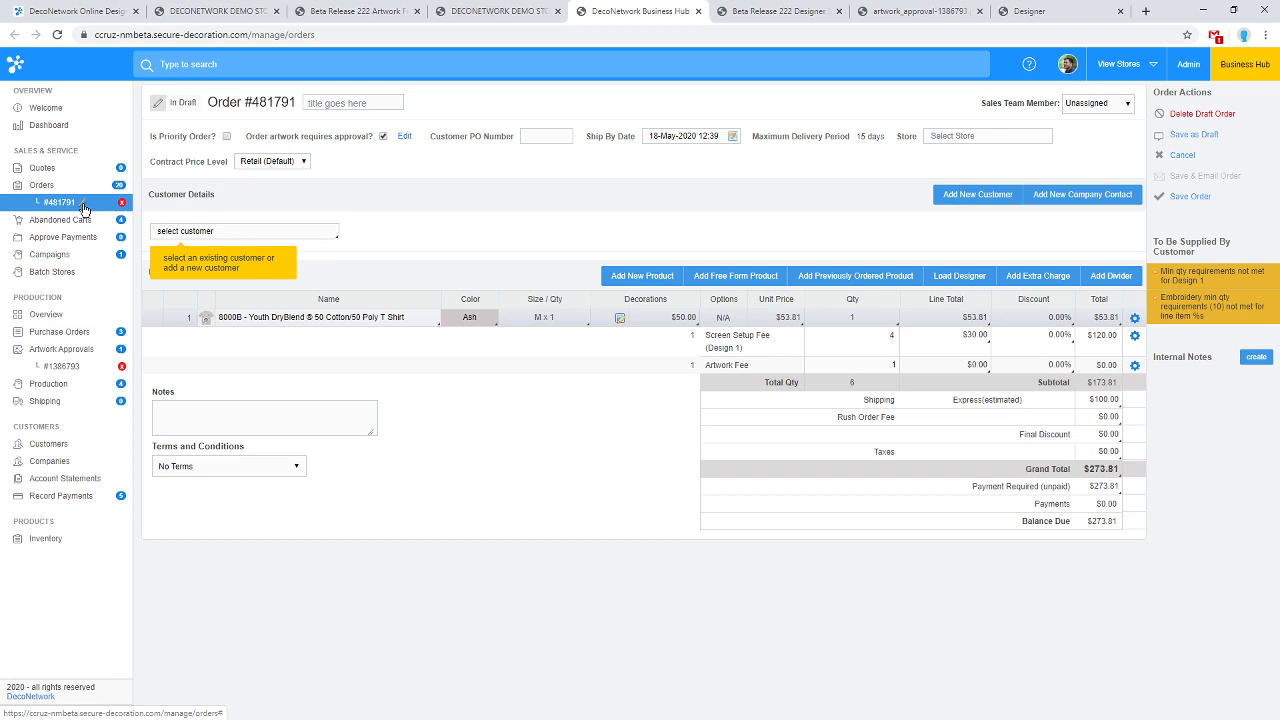
{"action": "left_click", "coordinate": [84, 207]}
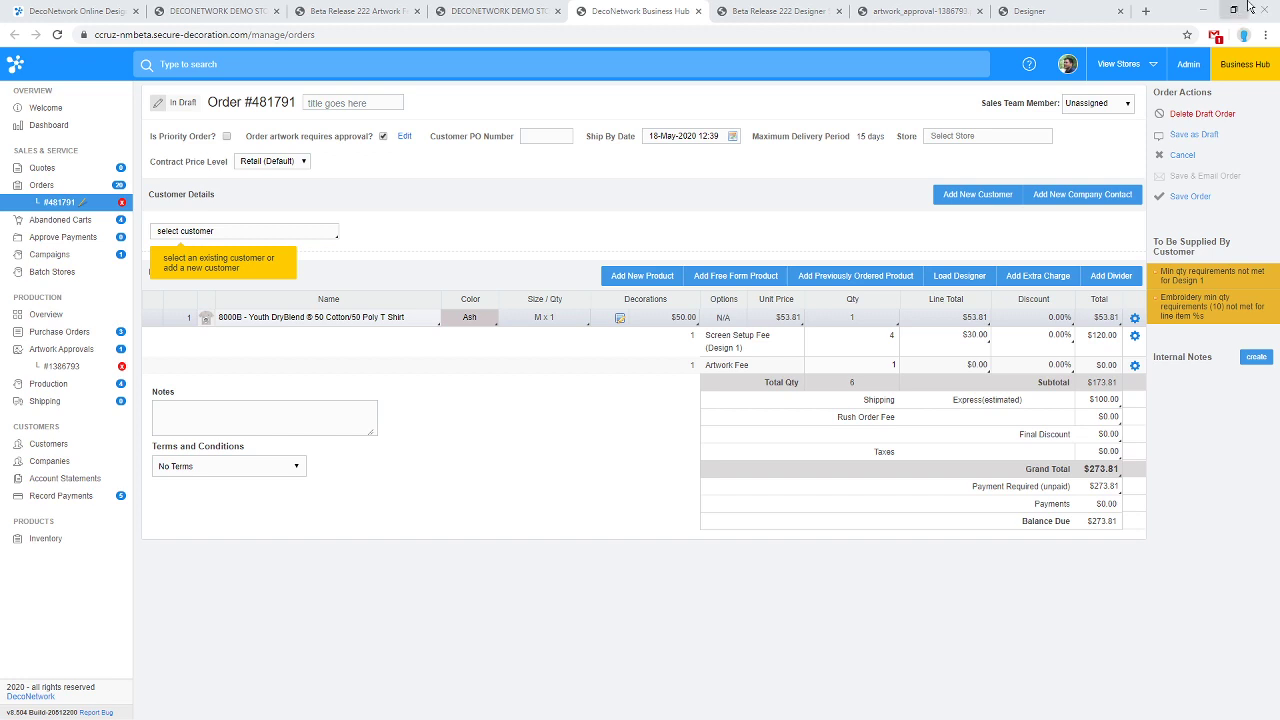
Open product 42000B, the Youth Gildan Performance T Shirt, from the Products list.
{"action": "left_click", "coordinate": [760, 11]}
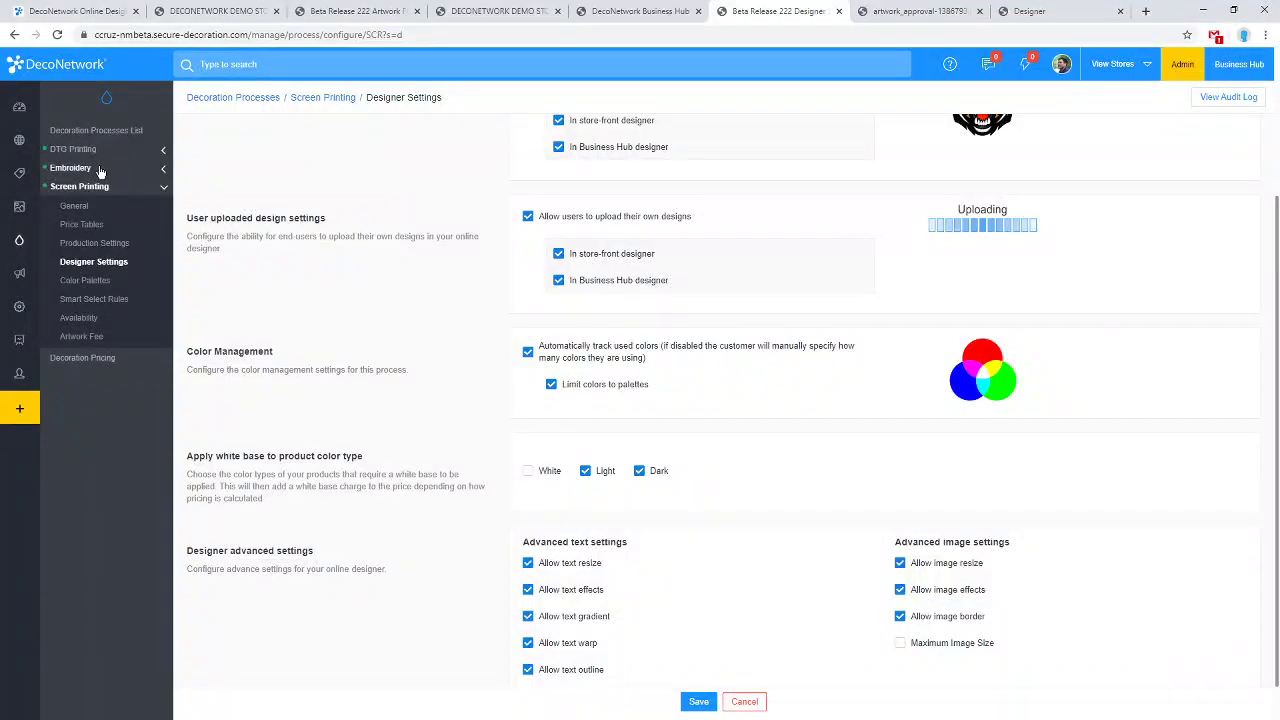
{"action": "left_click", "coordinate": [21, 172]}
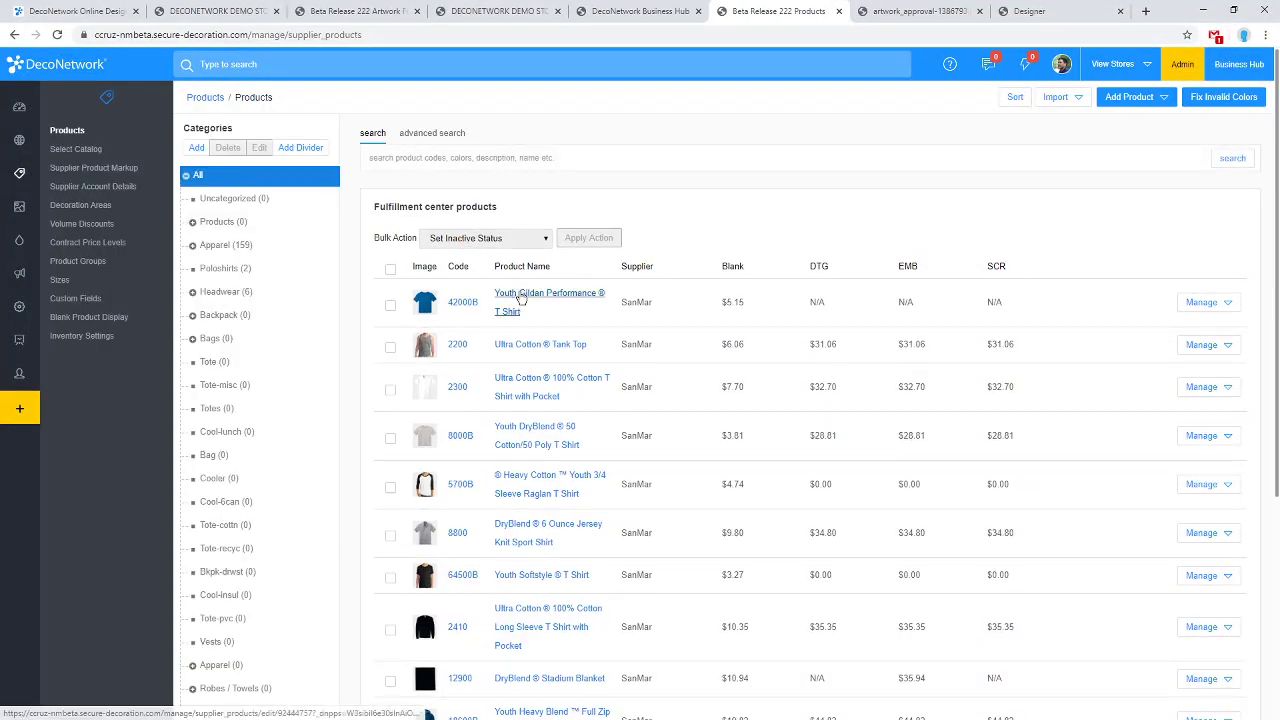
{"action": "left_click", "coordinate": [520, 297]}
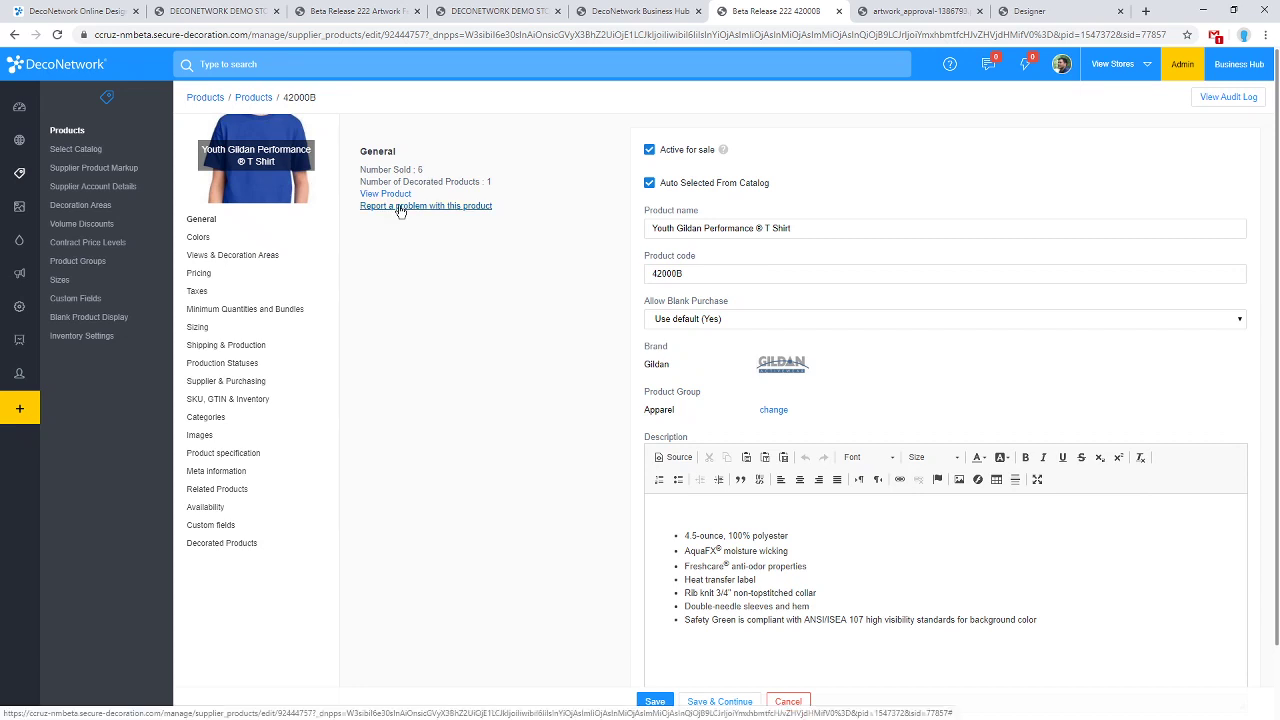
Open the Report a problem window for the product, then close it.
{"action": "left_click", "coordinate": [400, 208]}
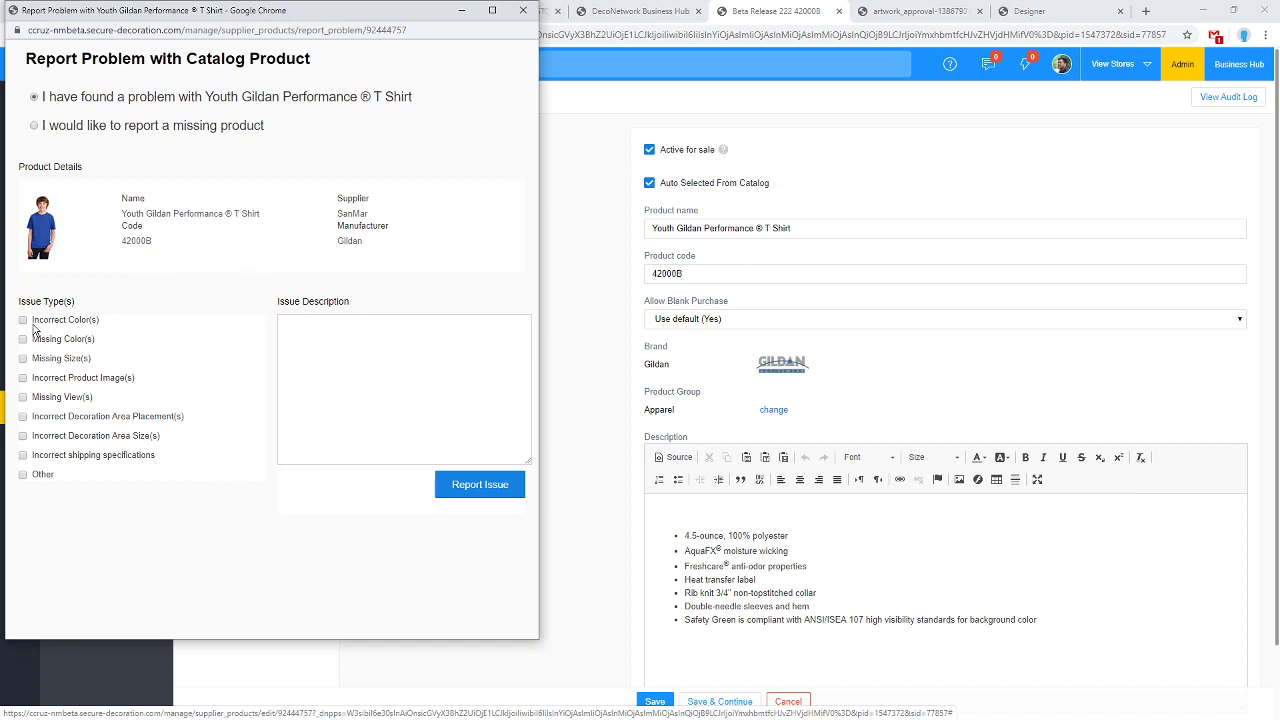
{"action": "left_click_drag", "start_coordinate": [260, 16], "coordinate": [749, 61]}
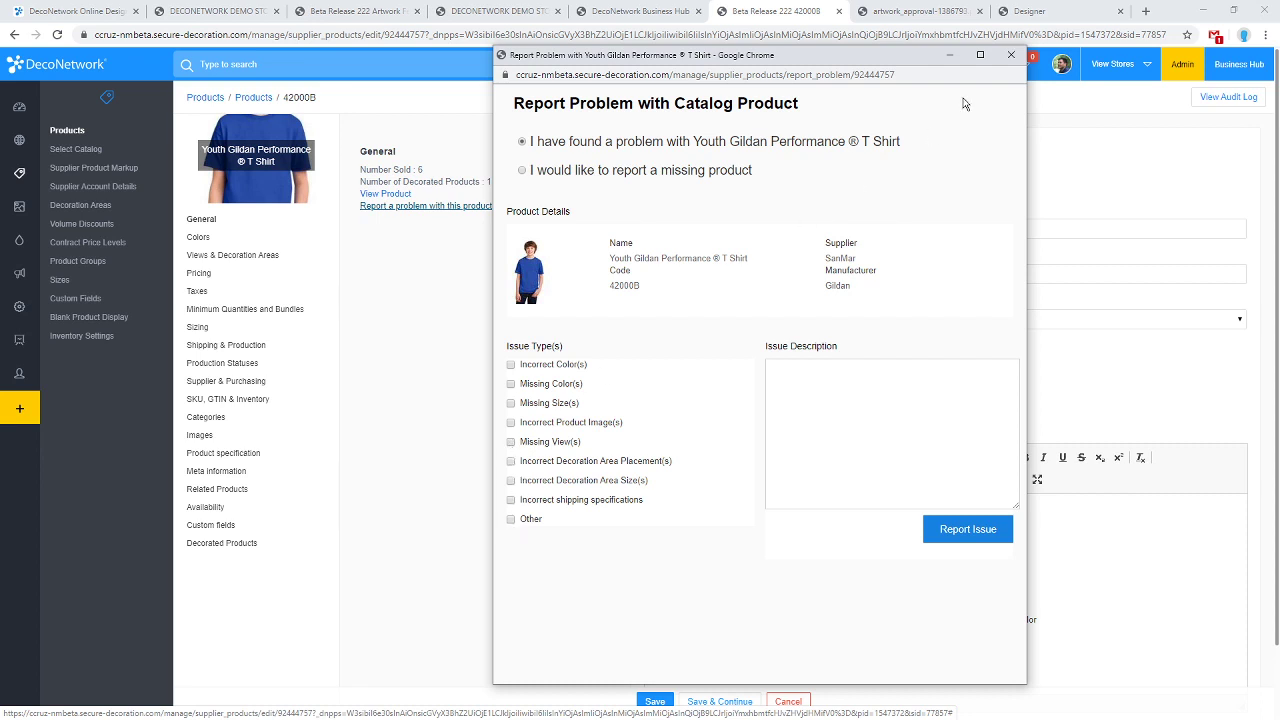
{"action": "left_click", "coordinate": [1013, 56]}
Under Views & Decoration Areas, select Define my own Views for product 42000B.
{"action": "left_click", "coordinate": [269, 262]}
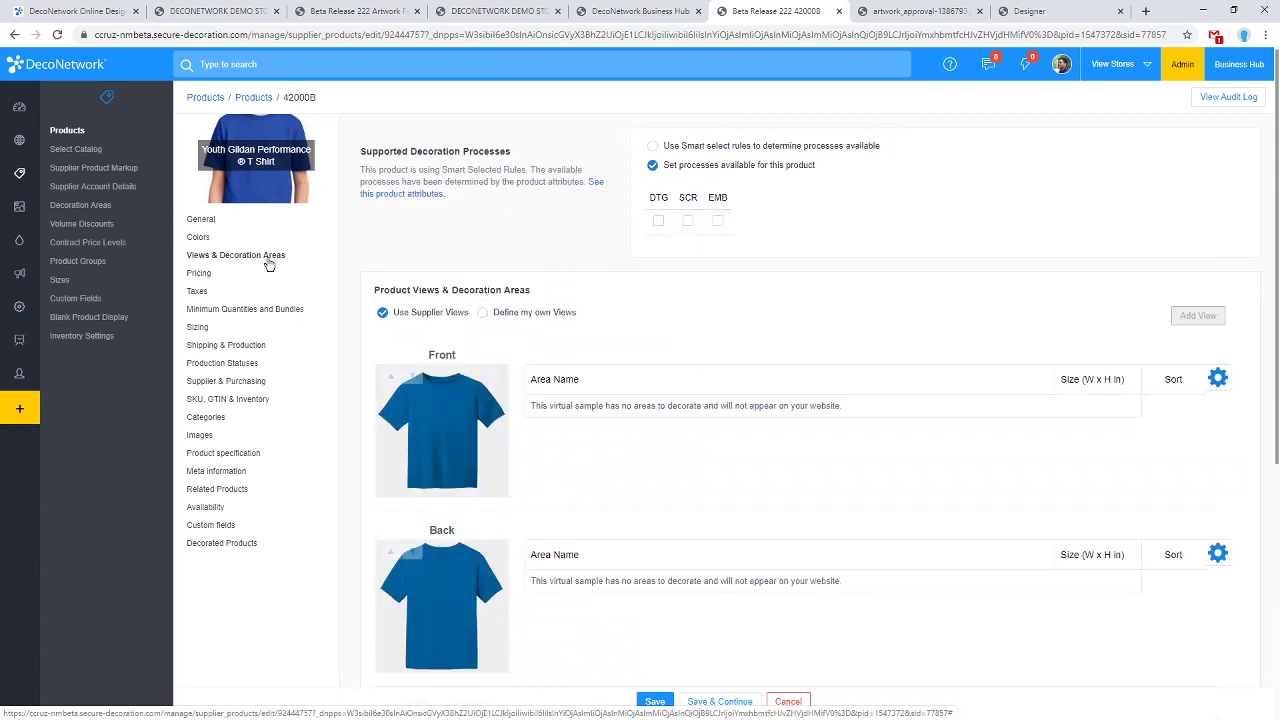
{"action": "scroll", "coordinate": [645, 388], "scroll_direction": "down", "scroll_amount": 4}
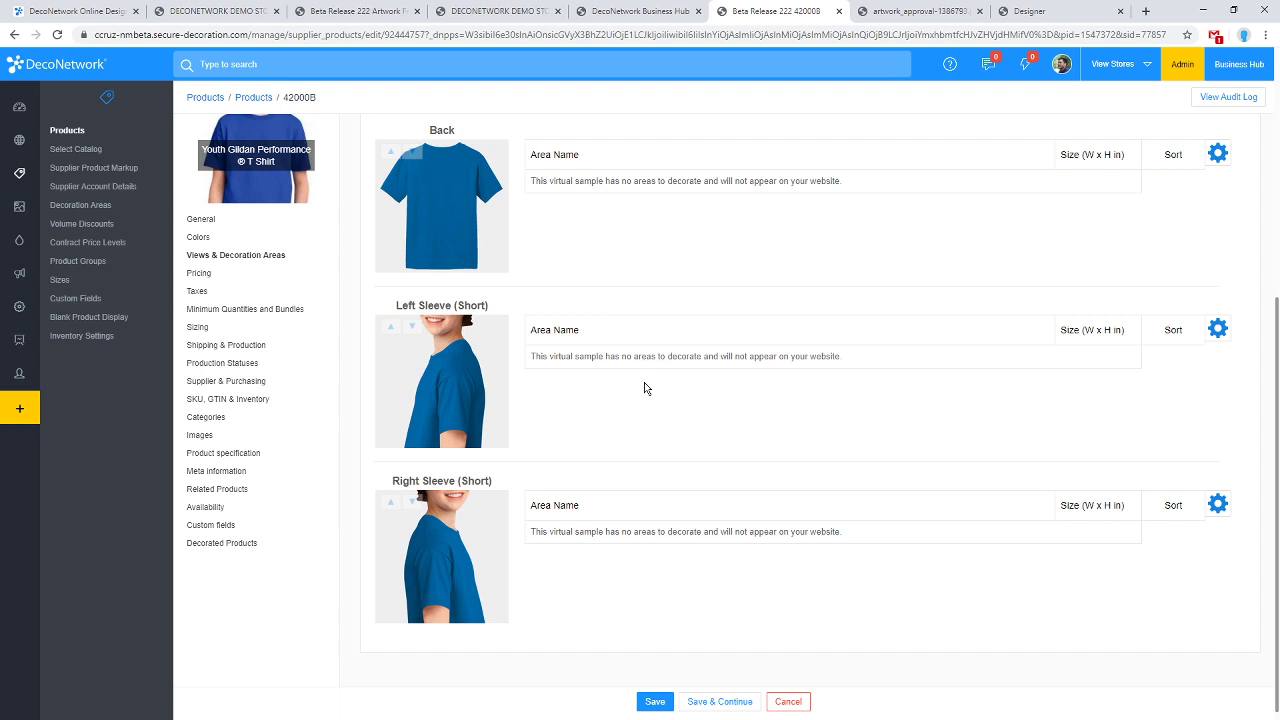
{"action": "scroll", "coordinate": [700, 390], "scroll_direction": "up", "scroll_amount": 2}
{"action": "scroll", "coordinate": [694, 363], "scroll_direction": "down", "scroll_amount": 2}
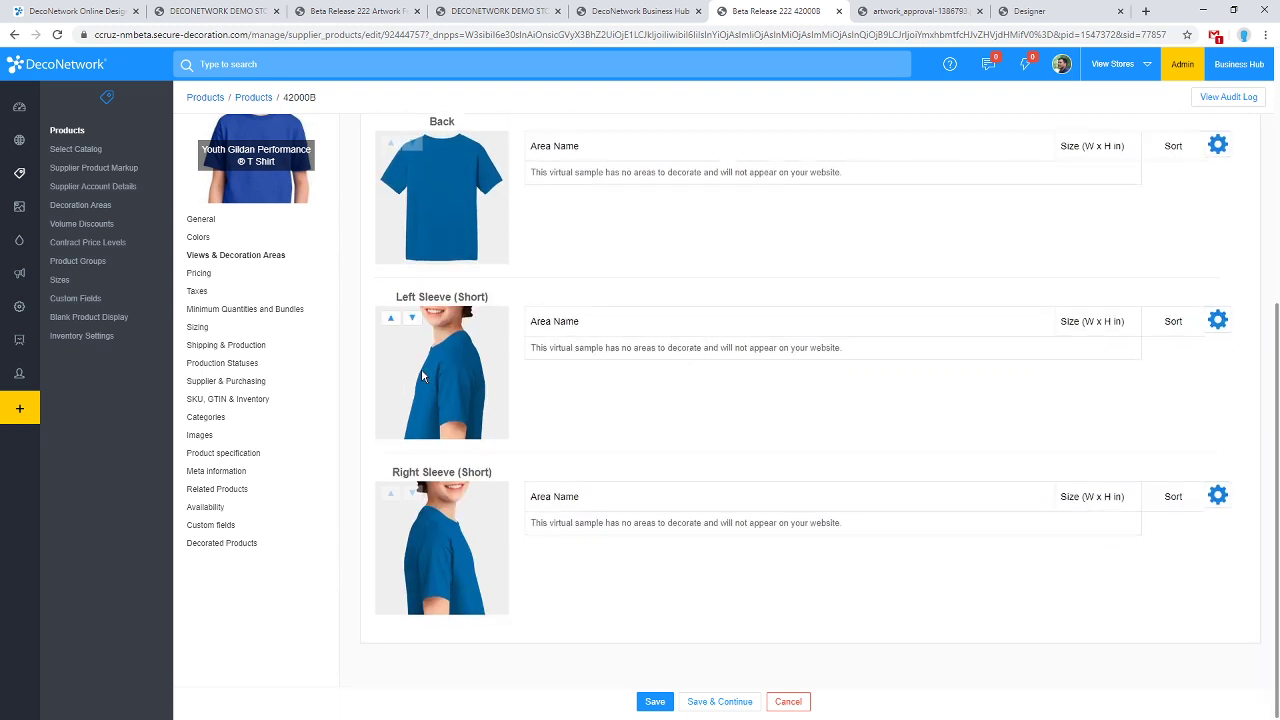
{"action": "scroll", "coordinate": [430, 375], "scroll_direction": "up", "scroll_amount": 3}
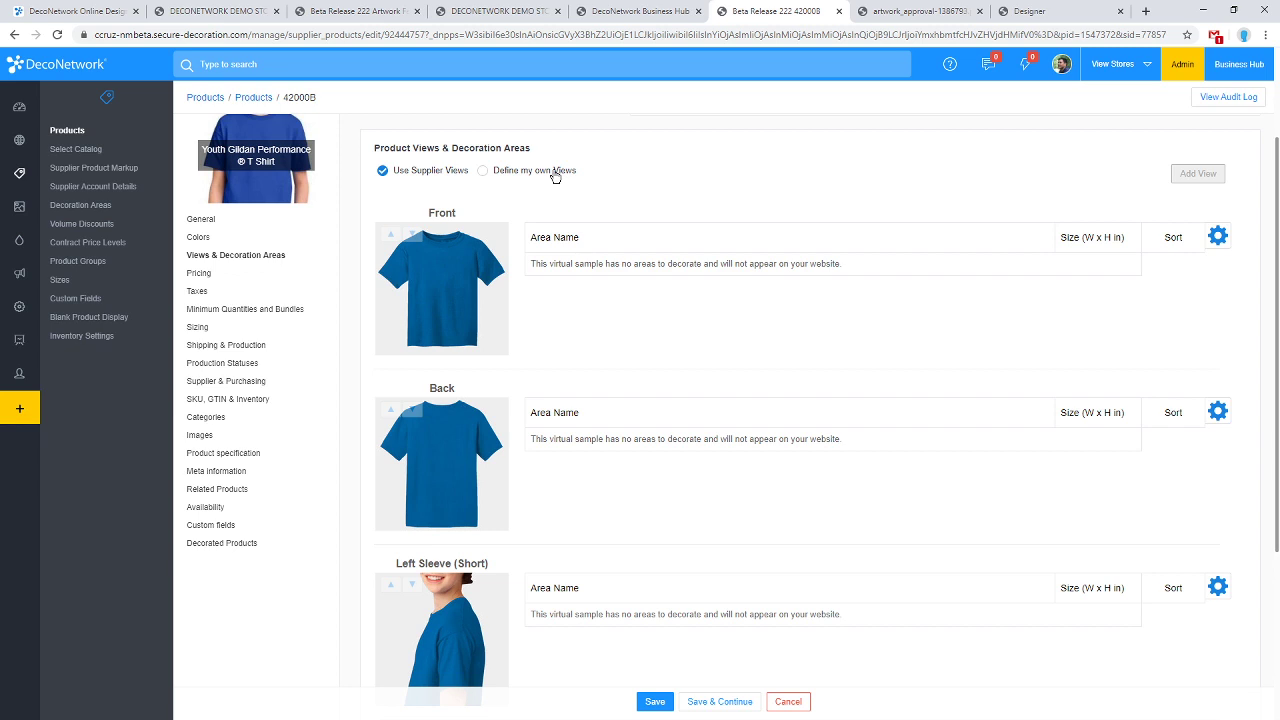
{"action": "left_click", "coordinate": [556, 176]}
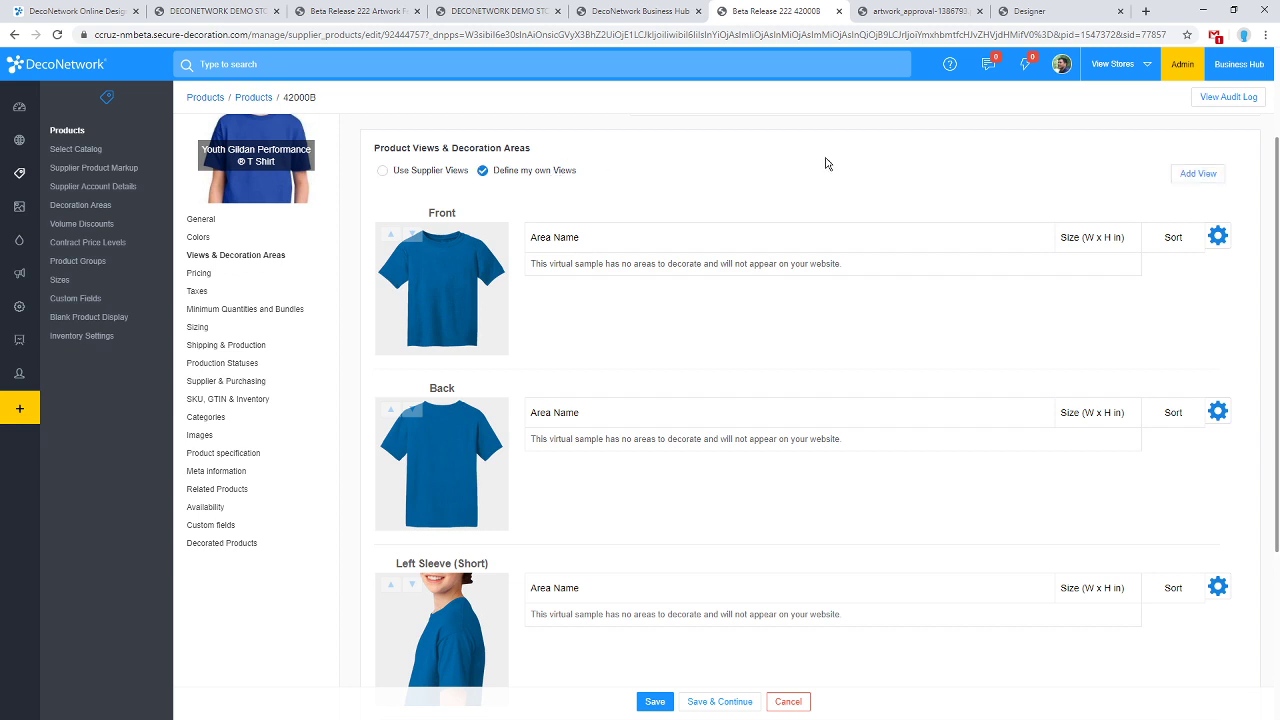
Start a new view from DecoNetwork templates and browse template pages 9, 13 and 17.
{"action": "left_click", "coordinate": [1195, 175]}
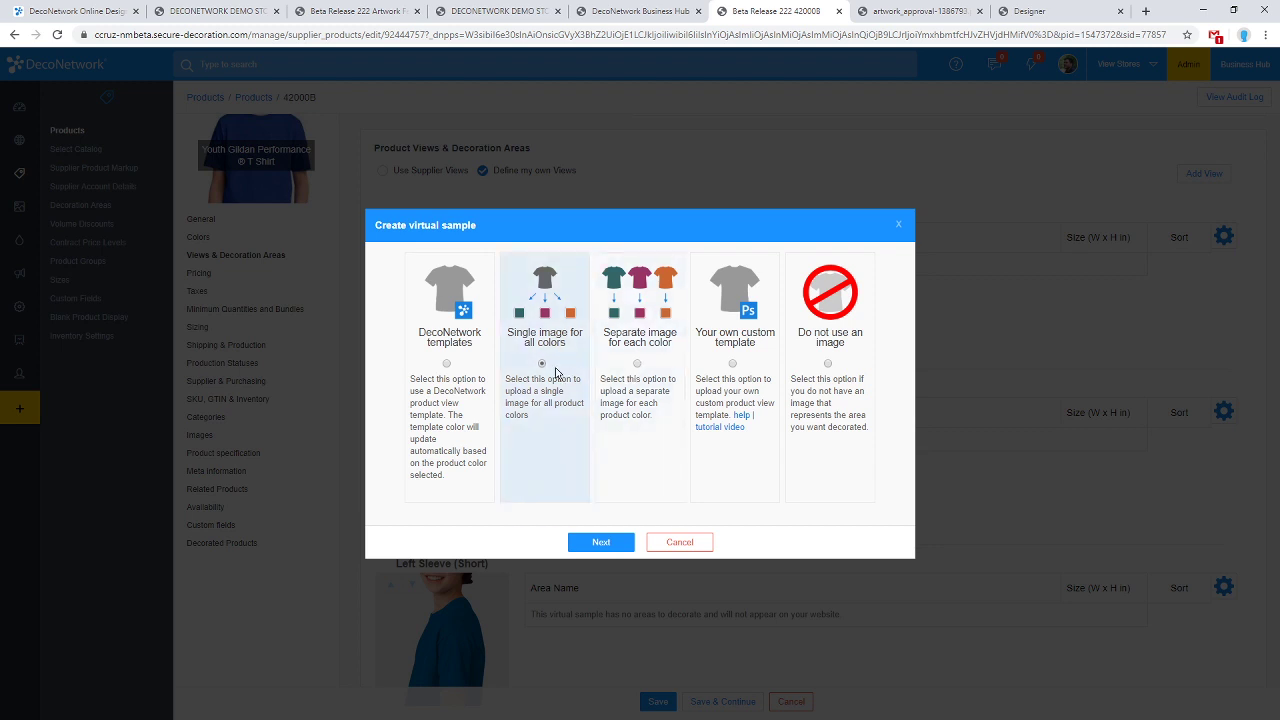
{"action": "left_click", "coordinate": [462, 362]}
{"action": "left_click", "coordinate": [600, 540]}
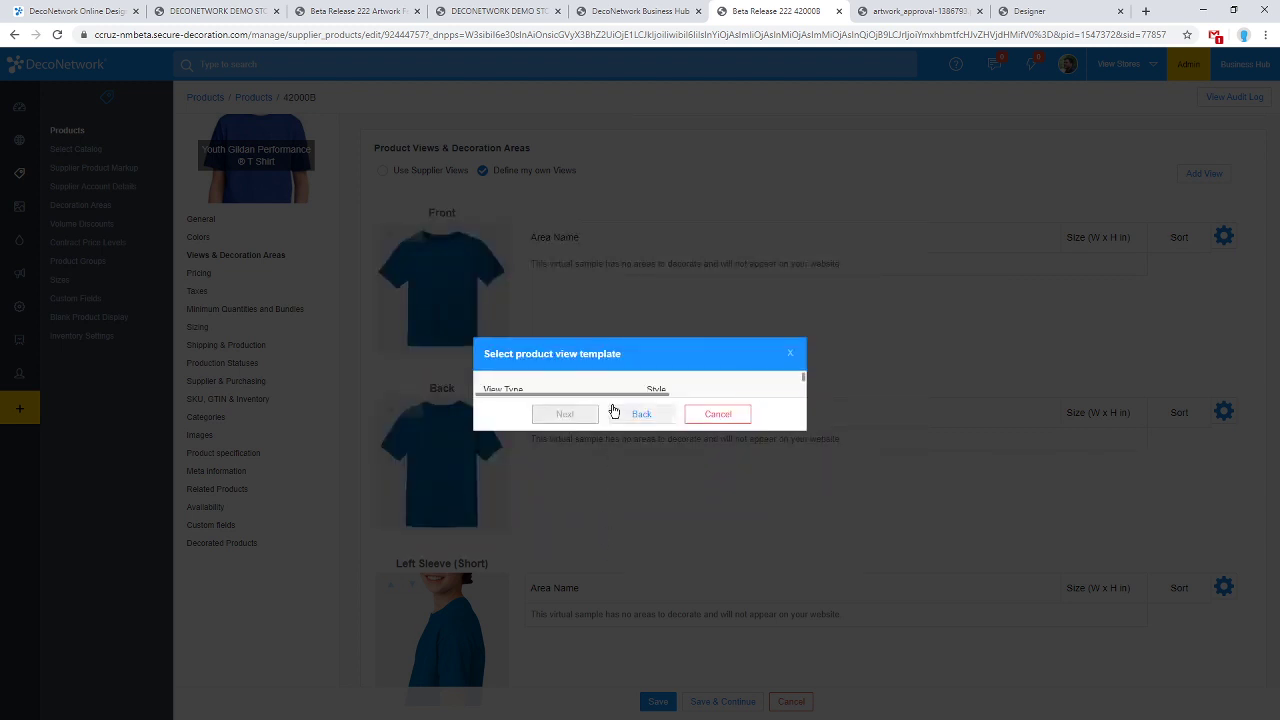
{"action": "left_click", "coordinate": [638, 258]}
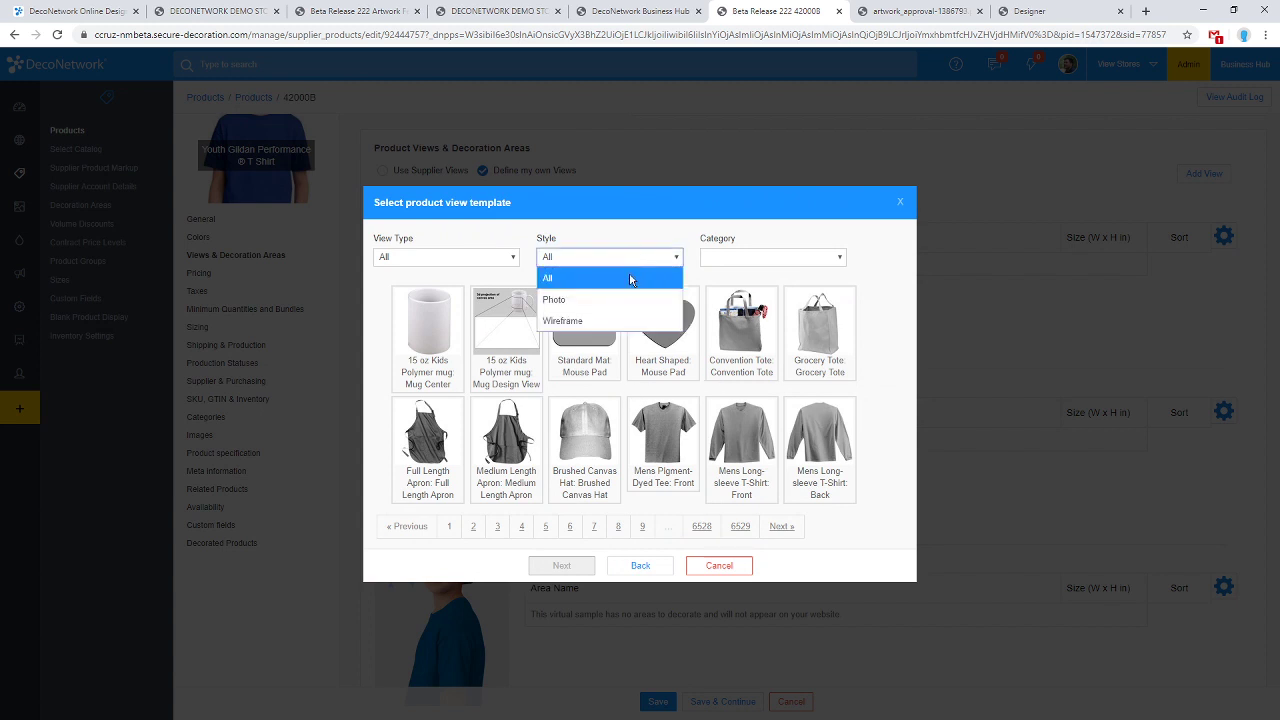
{"action": "left_click", "coordinate": [629, 273]}
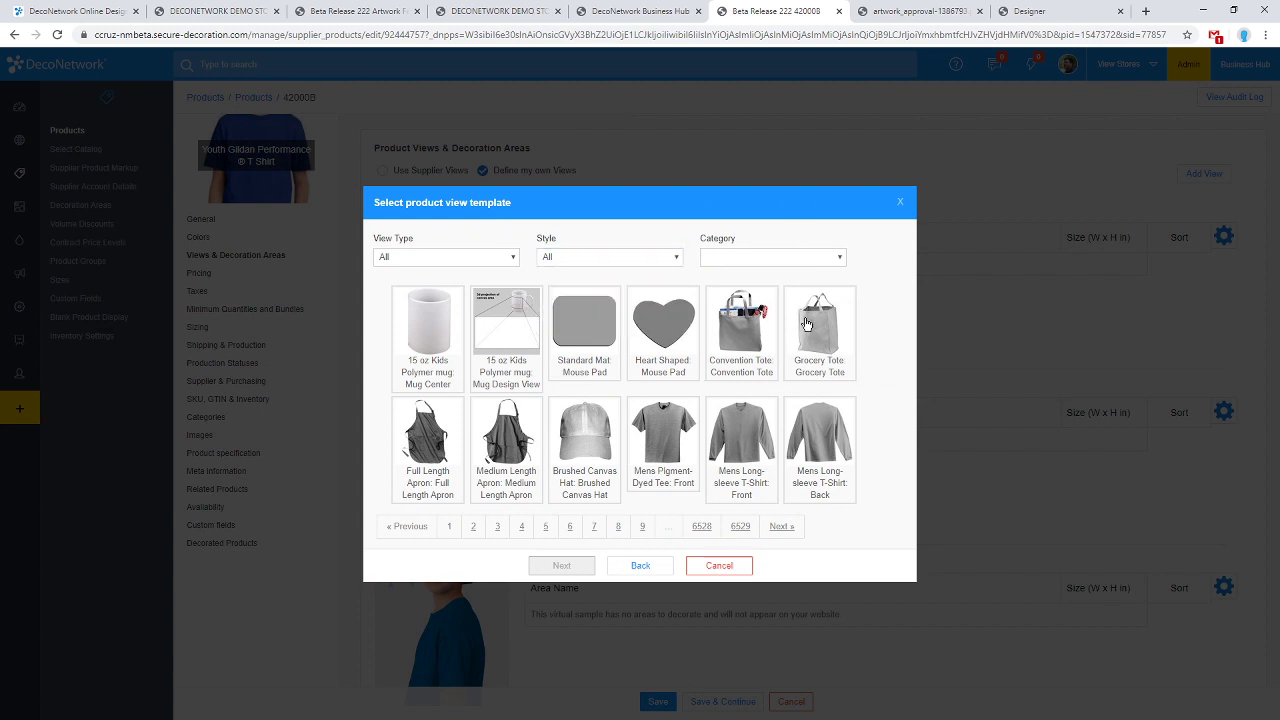
{"action": "left_click", "coordinate": [643, 530]}
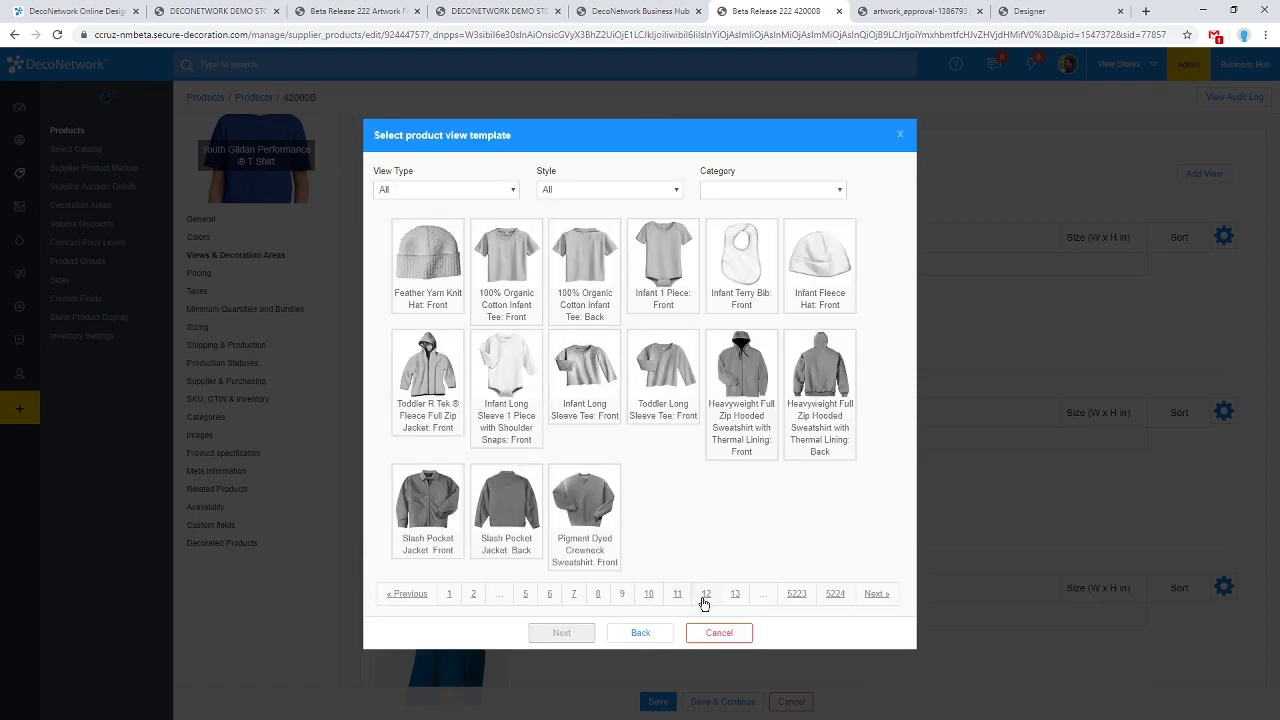
{"action": "left_click", "coordinate": [735, 595]}
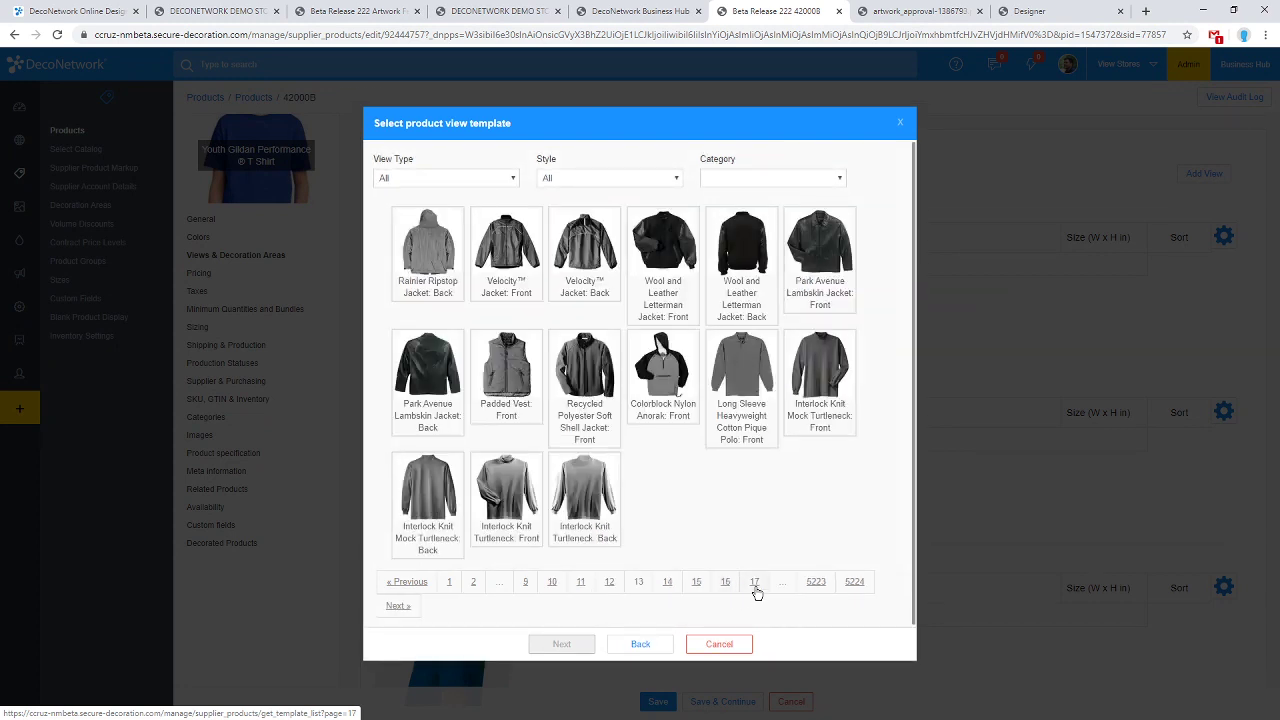
{"action": "left_click", "coordinate": [755, 582]}
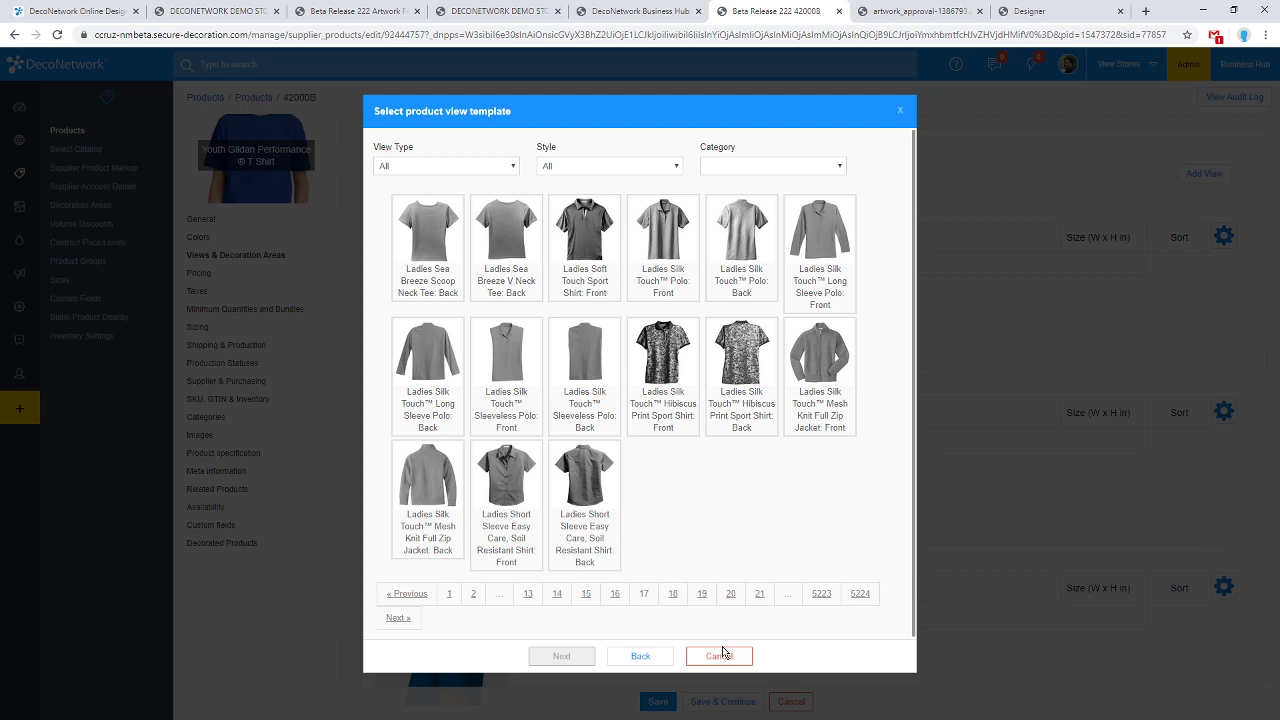
Cancel the template picker and return to the product's General settings.
{"action": "left_click", "coordinate": [733, 660]}
{"action": "scroll", "coordinate": [631, 504], "scroll_direction": "down", "scroll_amount": 2}
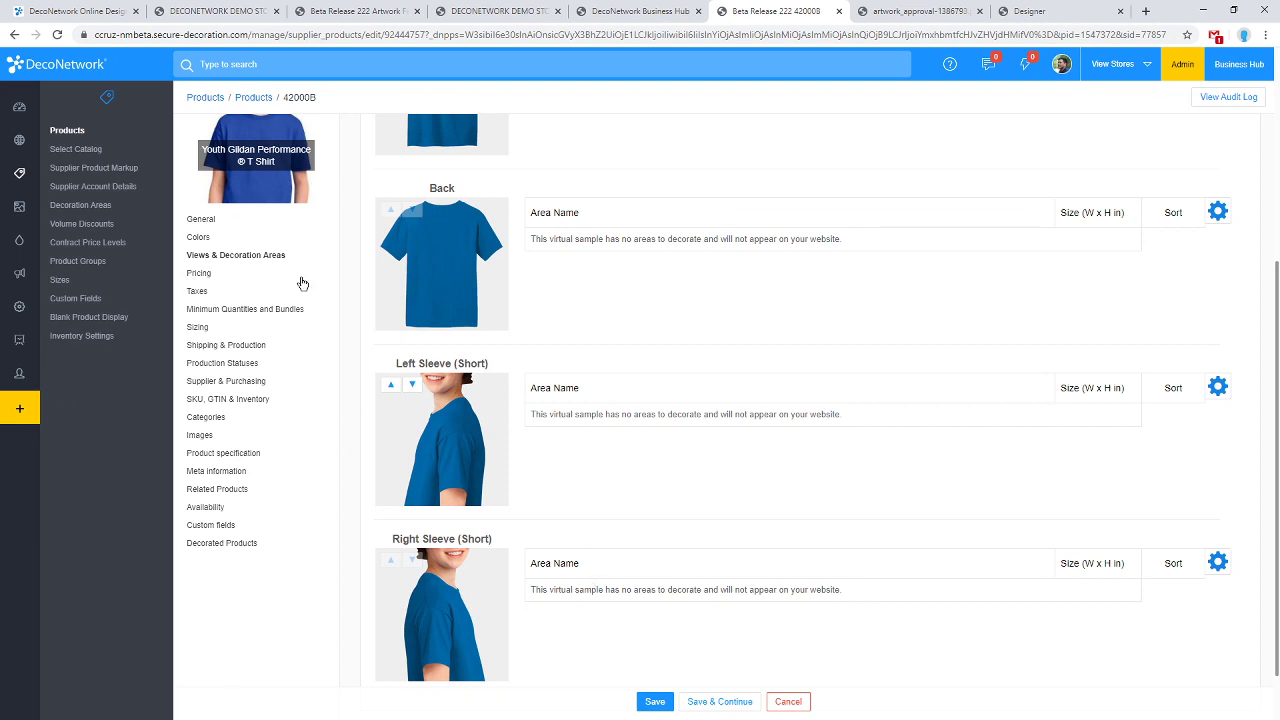
{"action": "left_click", "coordinate": [236, 221]}
{"action": "scroll", "coordinate": [495, 300], "scroll_direction": "up", "scroll_amount": 1}
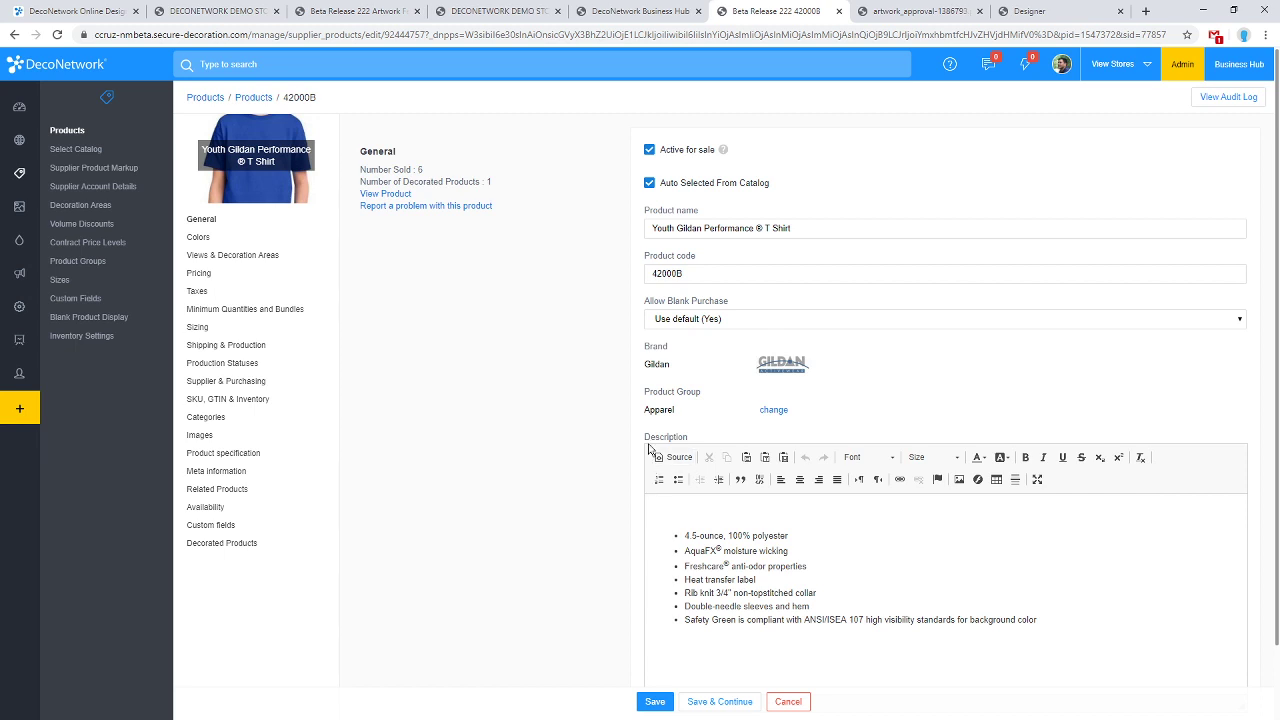
{"action": "left_click", "coordinate": [474, 208]}
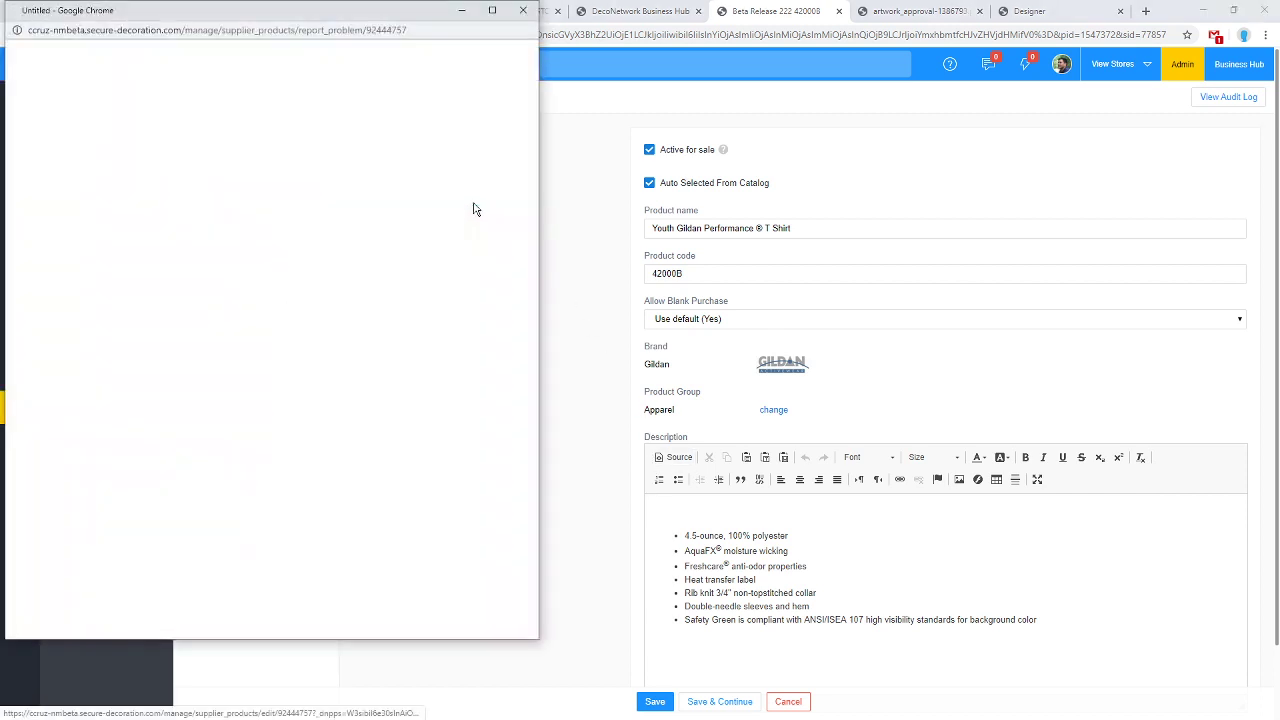
{"action": "left_click", "coordinate": [530, 8]}
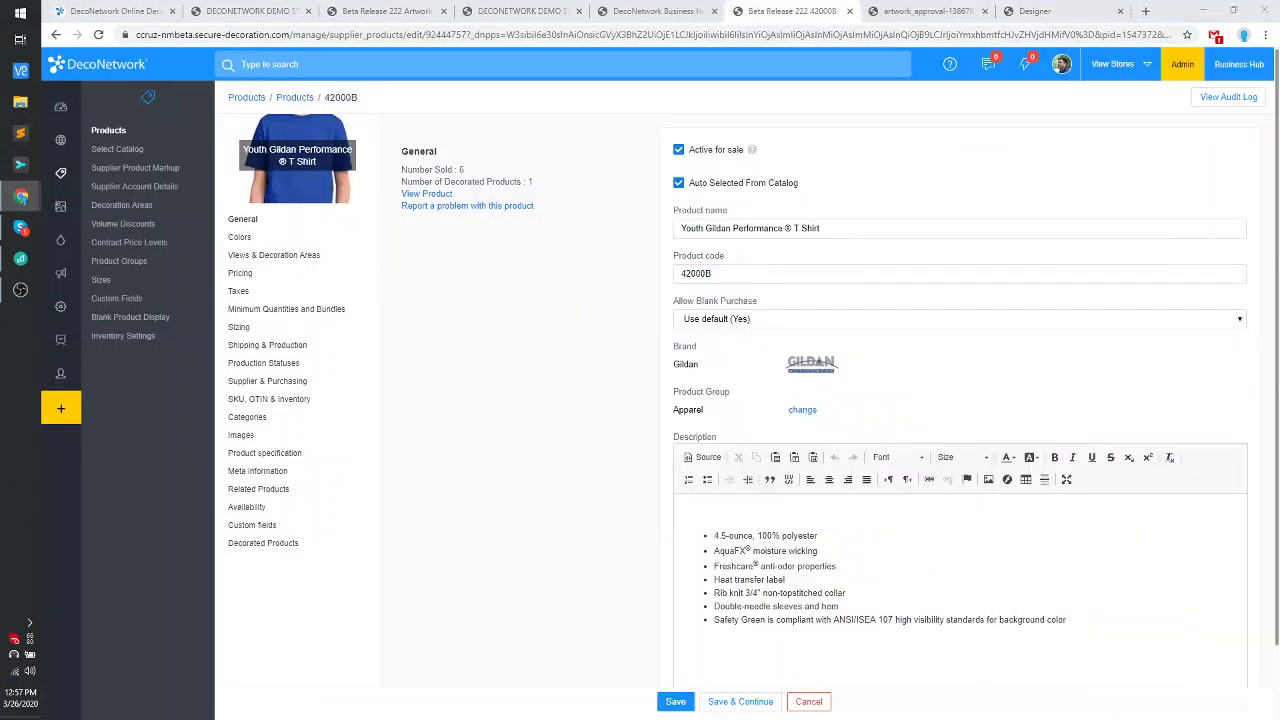
{"action": "left_click_drag", "start_coordinate": [1279, 508], "coordinate": [591, 565]}
{"action": "left_click", "coordinate": [863, 559]}
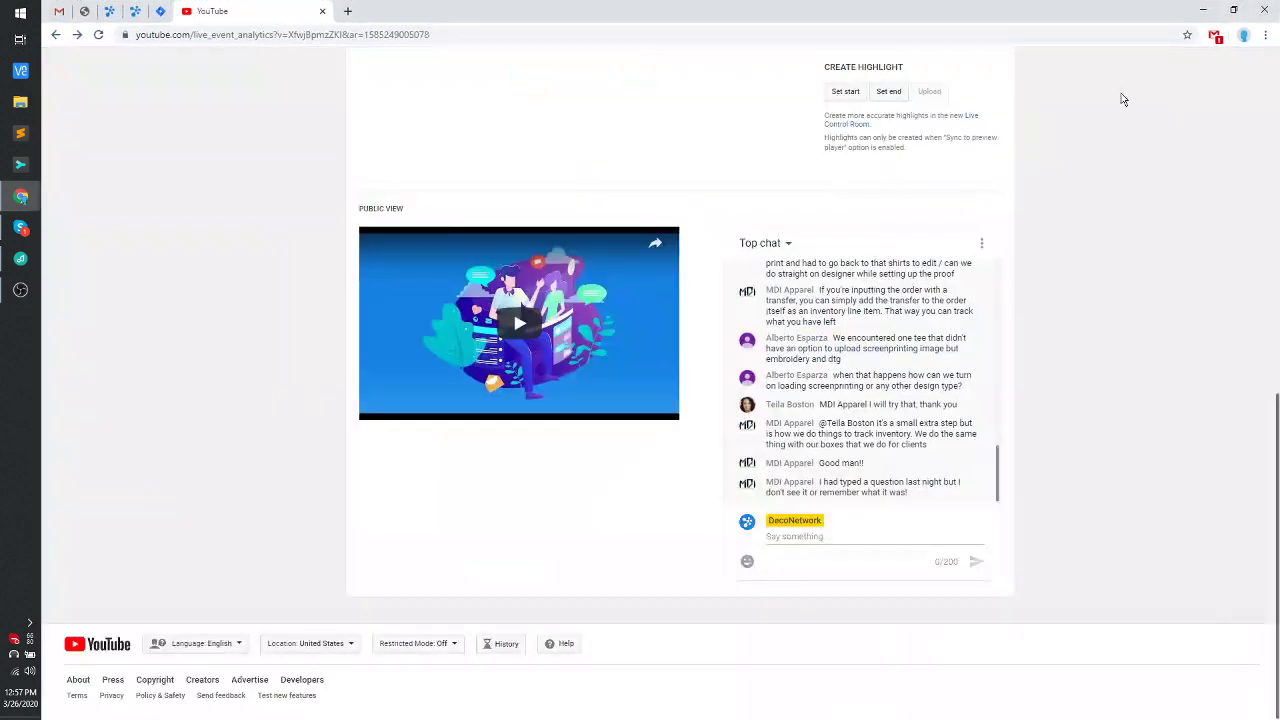
{"action": "left_click", "coordinate": [1204, 10]}
{"action": "mouse_move", "coordinate": [20, 196]}
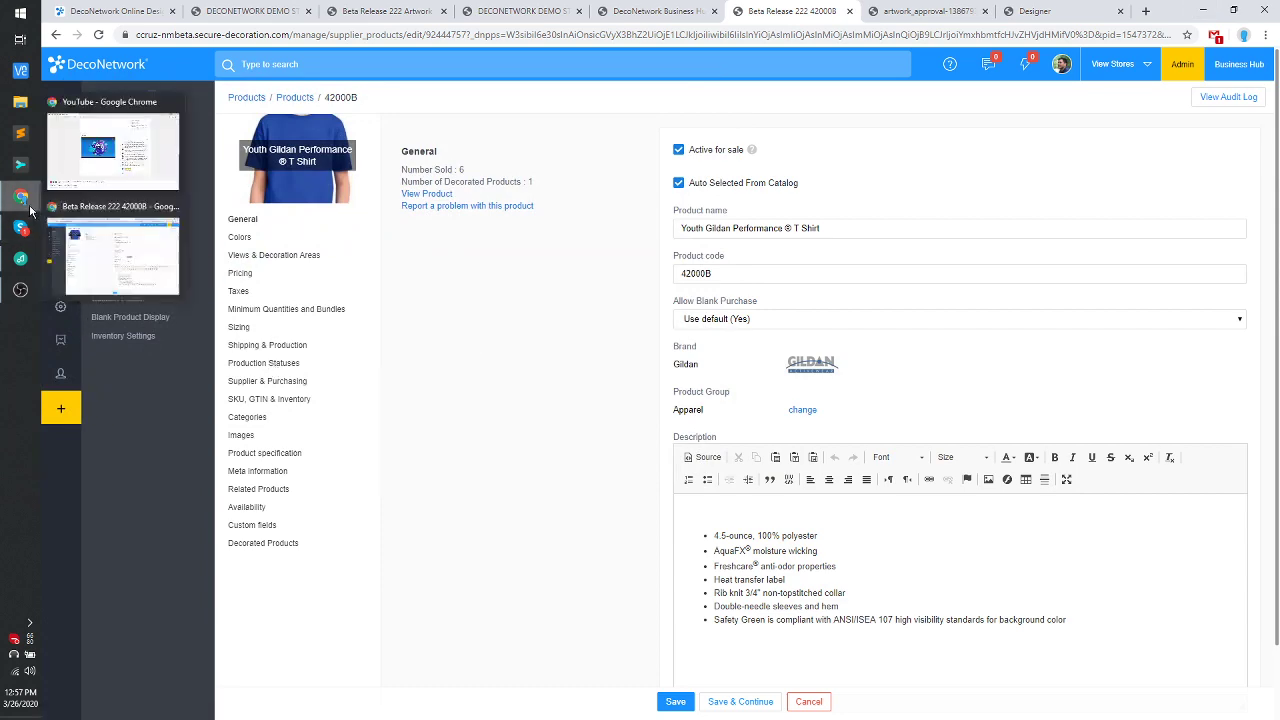
{"action": "left_click", "coordinate": [121, 165]}
{"action": "left_click_drag", "start_coordinate": [497, 14], "coordinate": [1279, 300]}
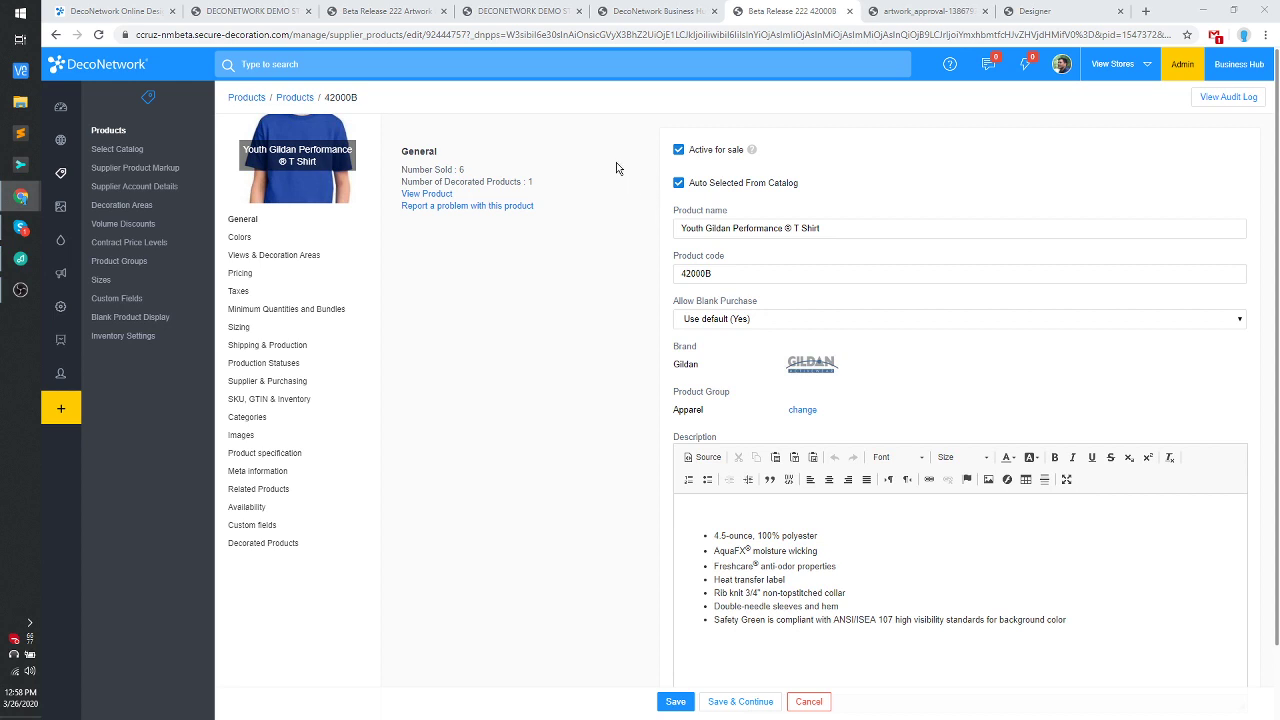
Switch 42000B to smart-select rules for decoration processes and view its product attributes.
{"action": "left_click", "coordinate": [284, 258]}
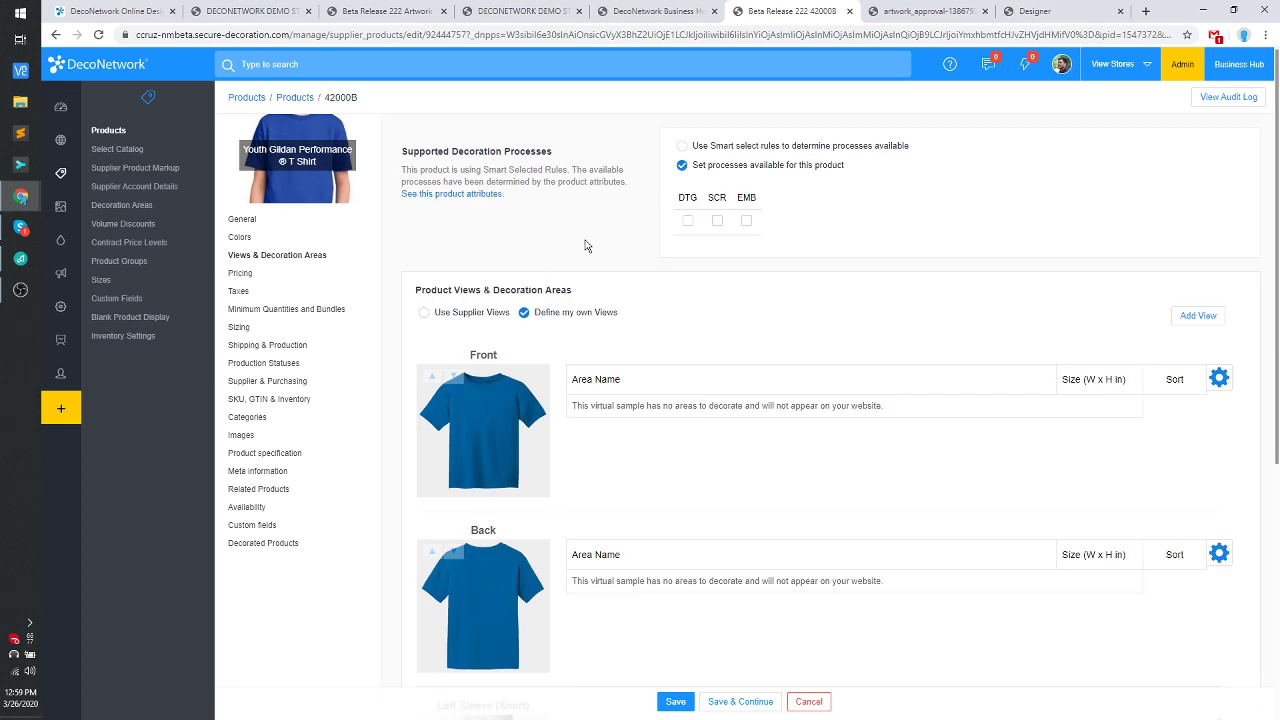
{"action": "left_click", "coordinate": [754, 150]}
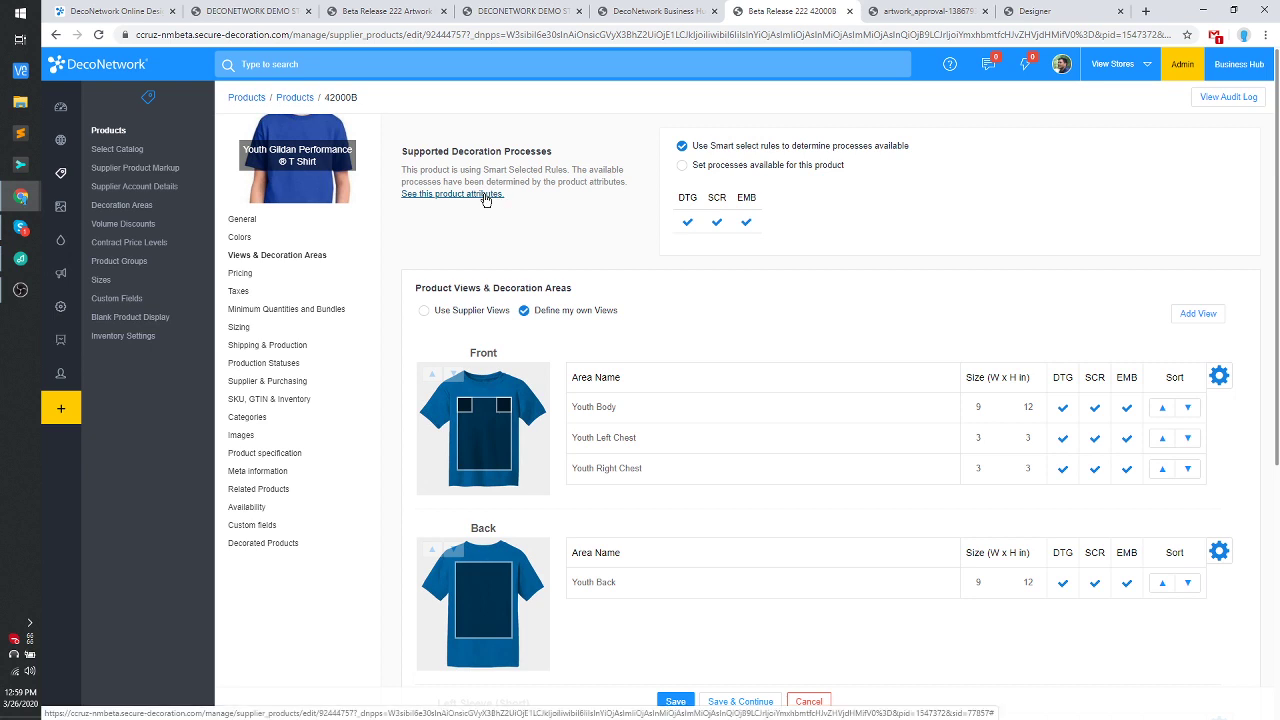
{"action": "left_click", "coordinate": [486, 196]}
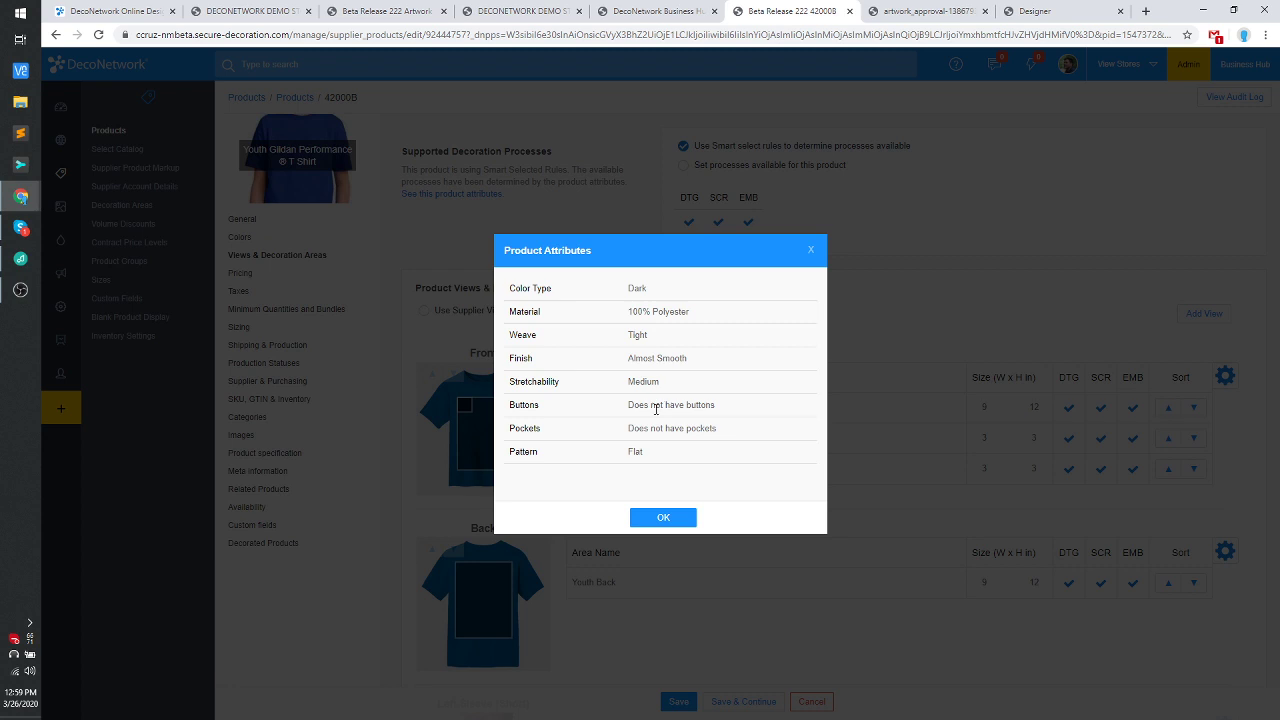
Highlight the 100% Polyester and Almost Smooth attribute values, then close attributes and go to Decoration Processes.
{"action": "triple_click", "coordinate": [662, 312]}
{"action": "left_click", "coordinate": [641, 358]}
{"action": "double_click", "coordinate": [641, 358]}
{"action": "left_click_drag", "start_coordinate": [641, 358], "coordinate": [662, 355]}
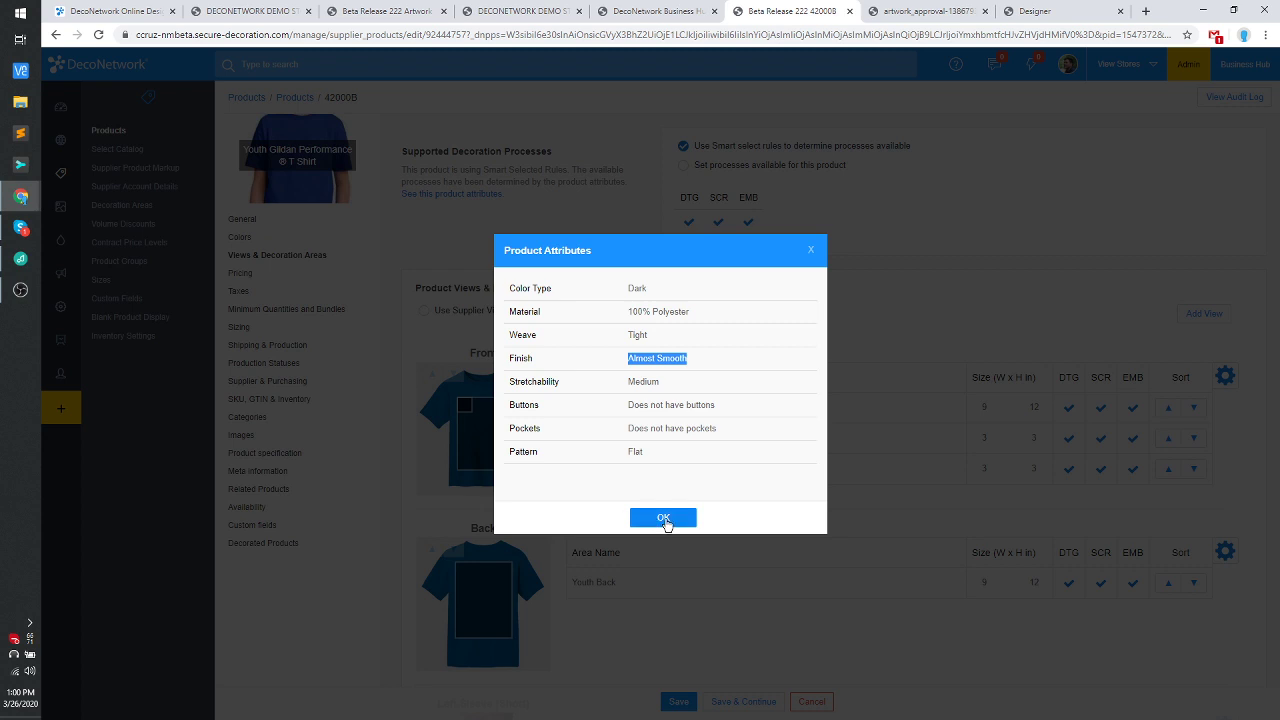
{"action": "left_click_drag", "start_coordinate": [697, 452], "coordinate": [551, 291]}
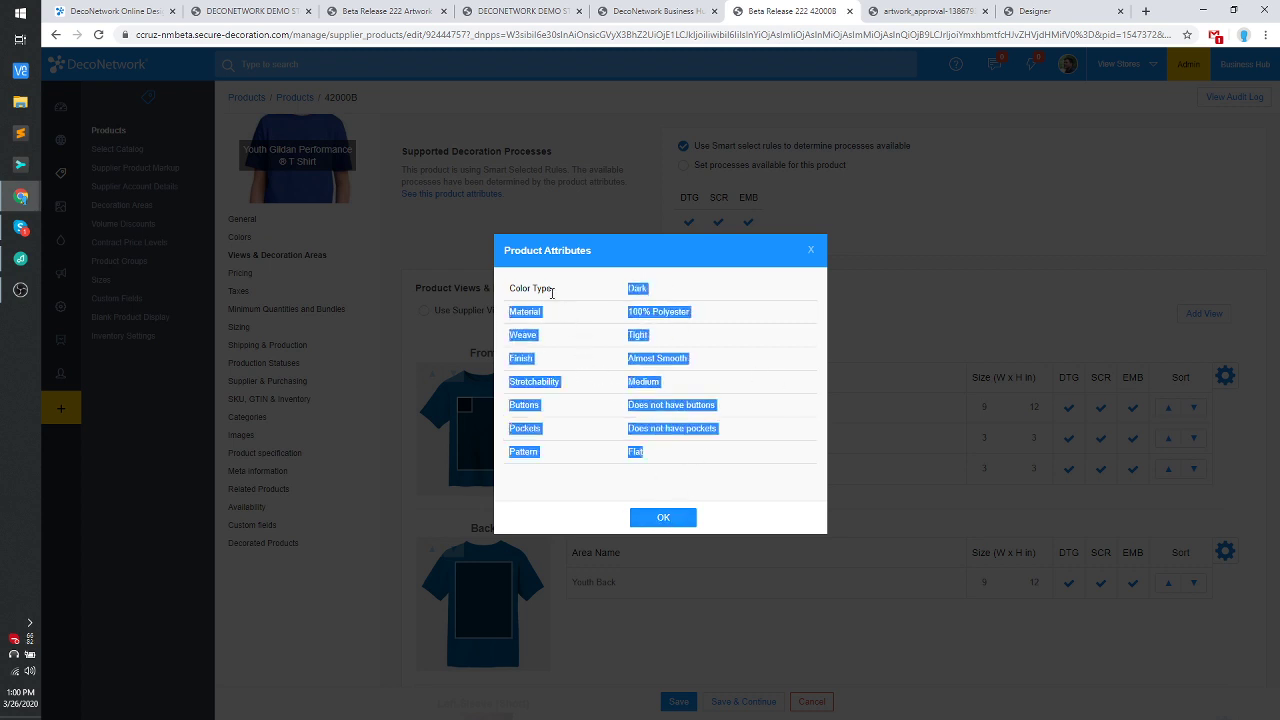
{"action": "left_click", "coordinate": [666, 514]}
{"action": "left_click", "coordinate": [76, 242]}
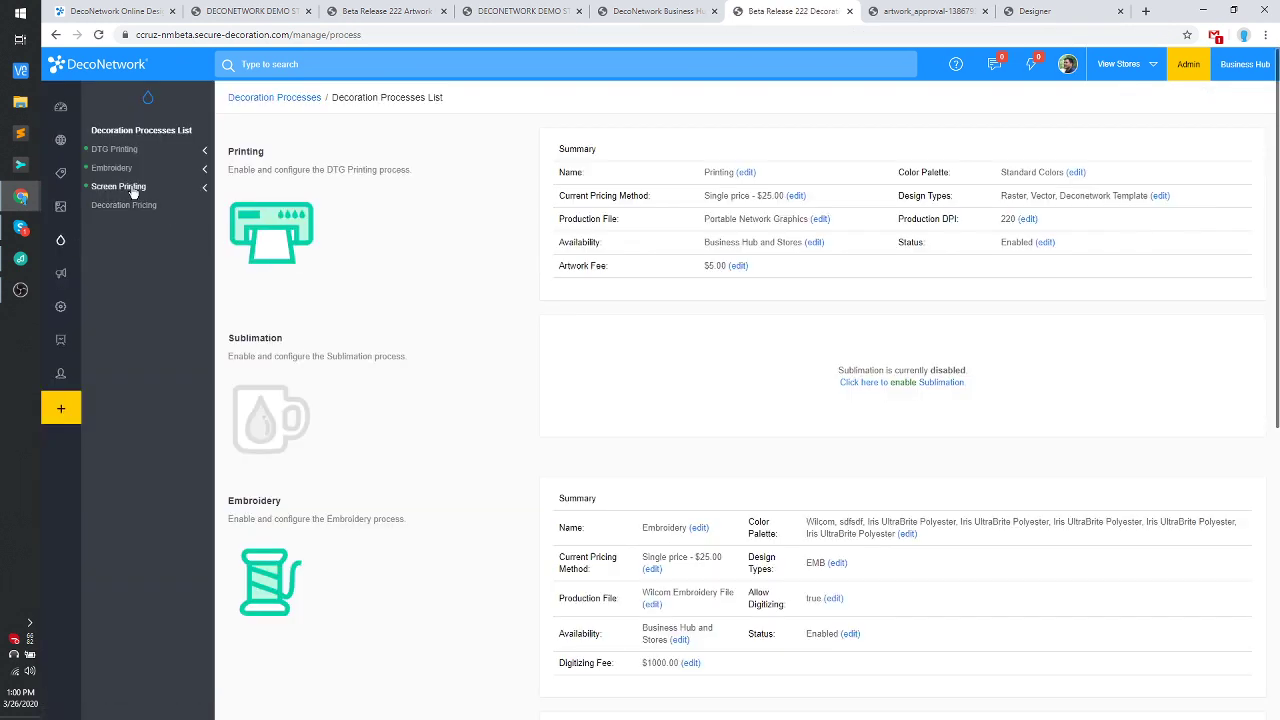
Expand Screen Printing and bring up its Smart Select Rules material list.
{"action": "left_click", "coordinate": [128, 188]}
{"action": "left_click", "coordinate": [145, 302]}
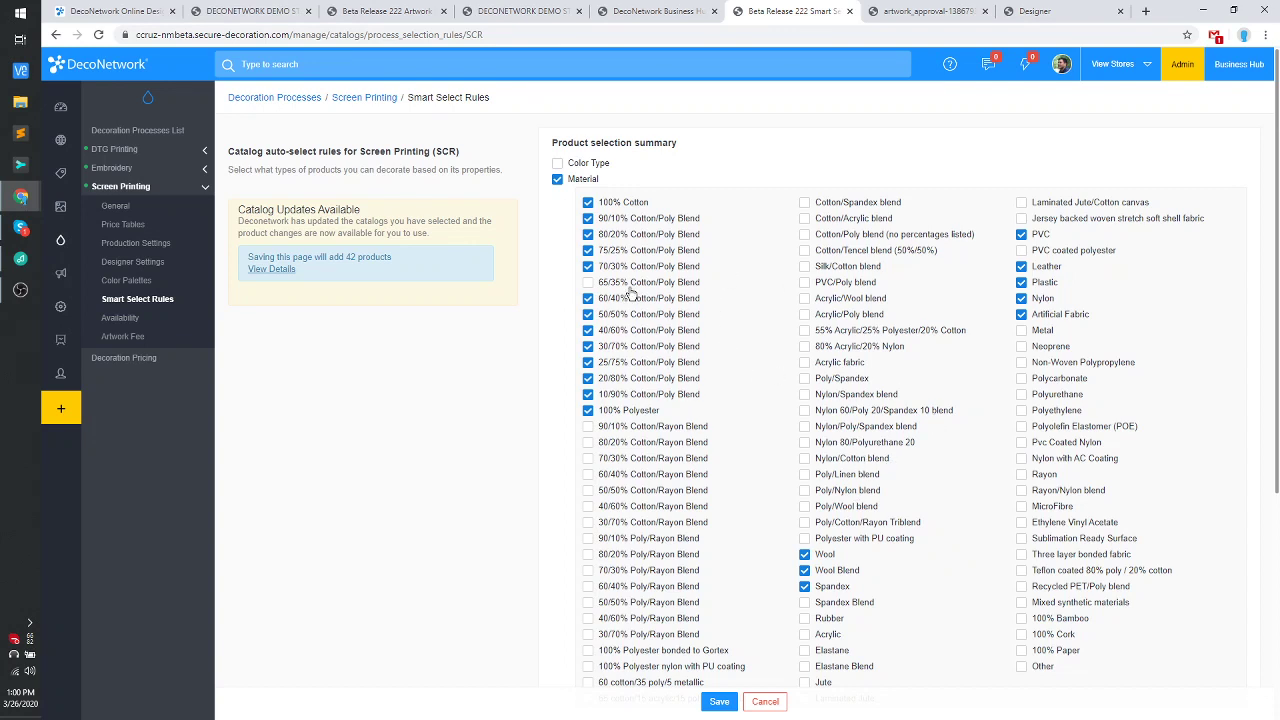
{"action": "scroll", "coordinate": [826, 413], "scroll_direction": "down", "scroll_amount": 2}
{"action": "scroll", "coordinate": [826, 413], "scroll_direction": "up", "scroll_amount": 2}
Tick Rayon, Nylon with AC Coating and five nylon blends, then return to Products.
{"action": "left_click", "coordinate": [1042, 478]}
{"action": "left_click", "coordinate": [1044, 461]}
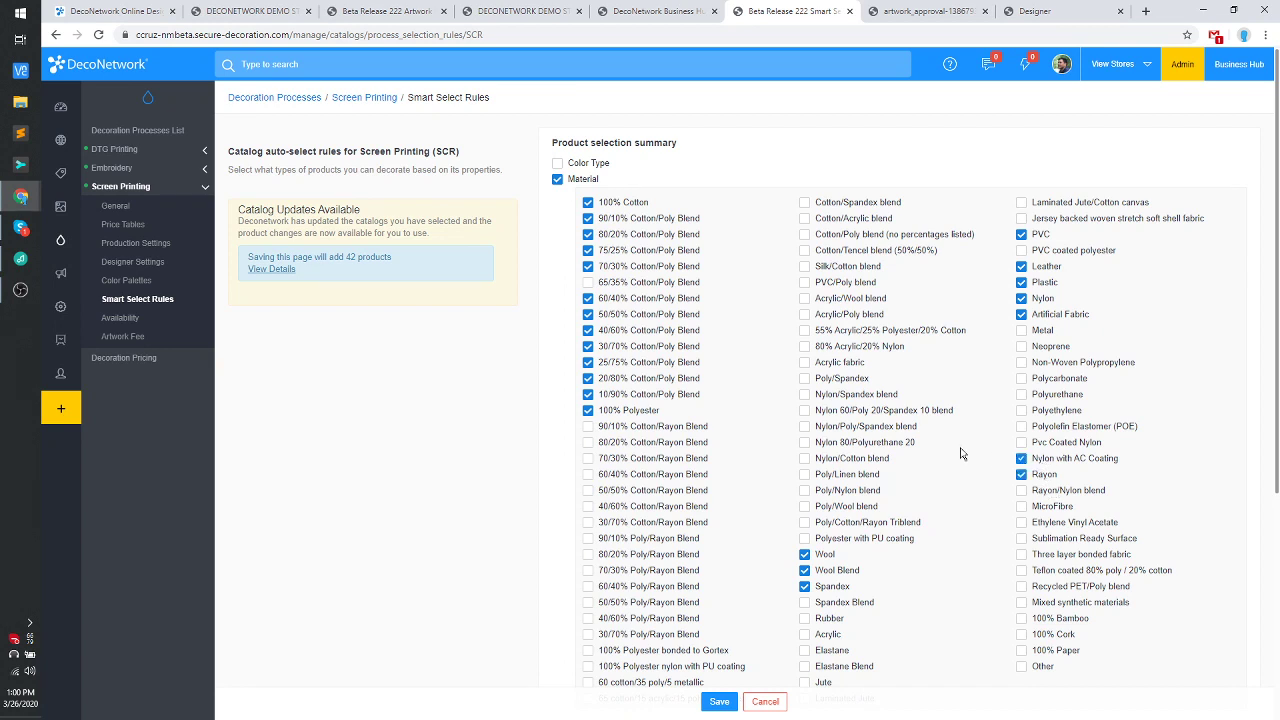
{"action": "left_click", "coordinate": [853, 397]}
{"action": "left_click", "coordinate": [862, 412]}
{"action": "left_click", "coordinate": [866, 428]}
{"action": "left_click", "coordinate": [868, 445]}
{"action": "left_click", "coordinate": [872, 461]}
{"action": "left_click", "coordinate": [75, 178]}
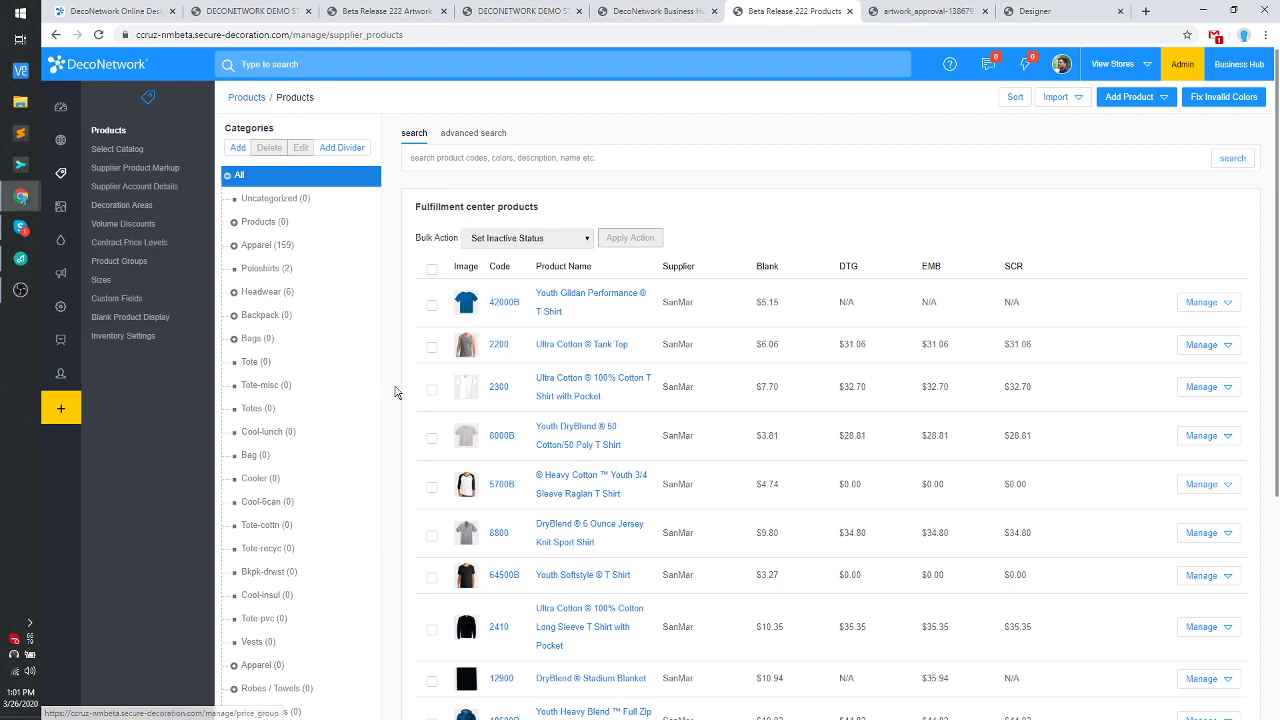
Go to Decoration Areas and edit the Adult Tops category.
{"action": "left_click", "coordinate": [130, 209]}
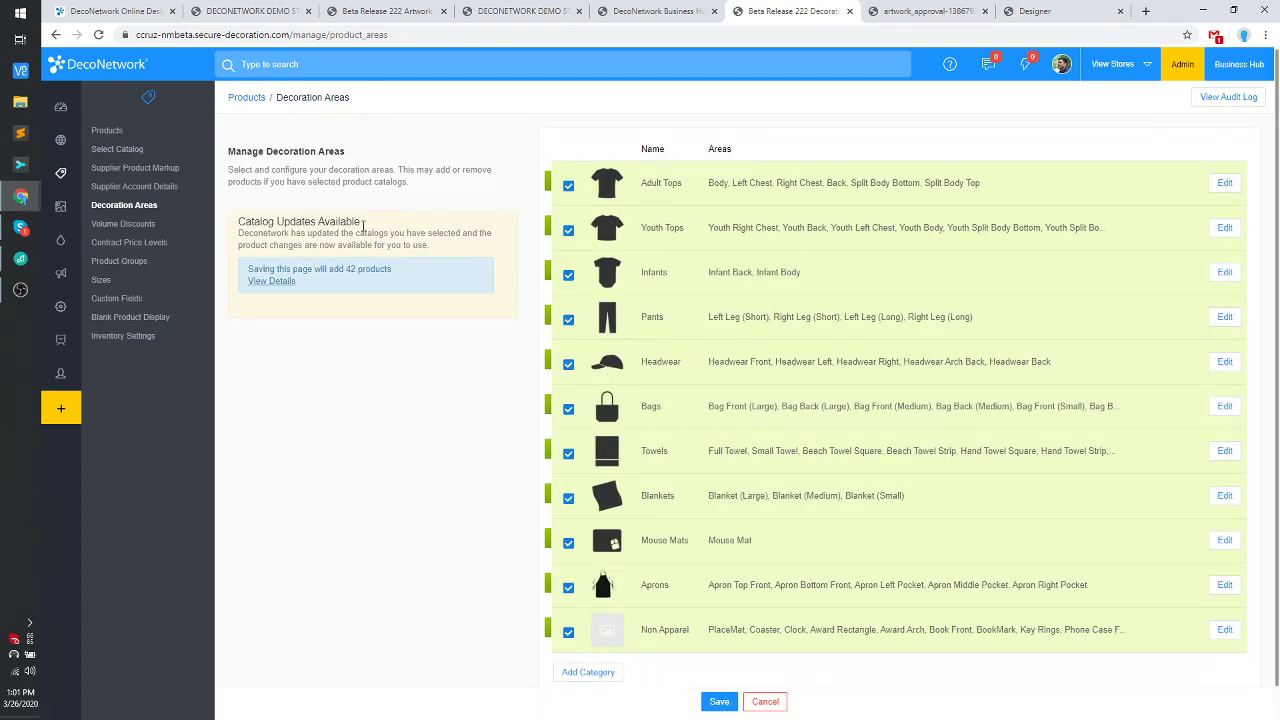
{"action": "left_click", "coordinate": [1222, 184]}
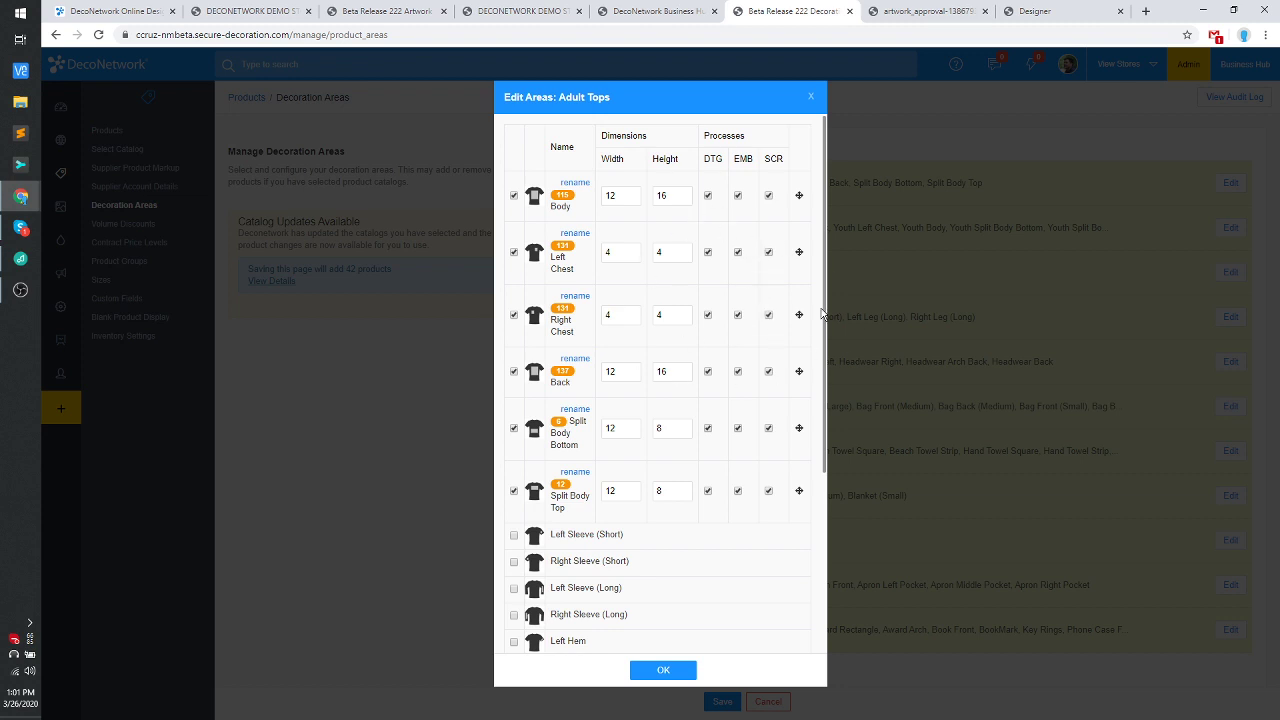
Allow screen printing on Adult Tops' Left Chest area, confirm, then minimize the YouTube window.
{"action": "left_click", "coordinate": [770, 254]}
{"action": "left_click", "coordinate": [672, 672]}
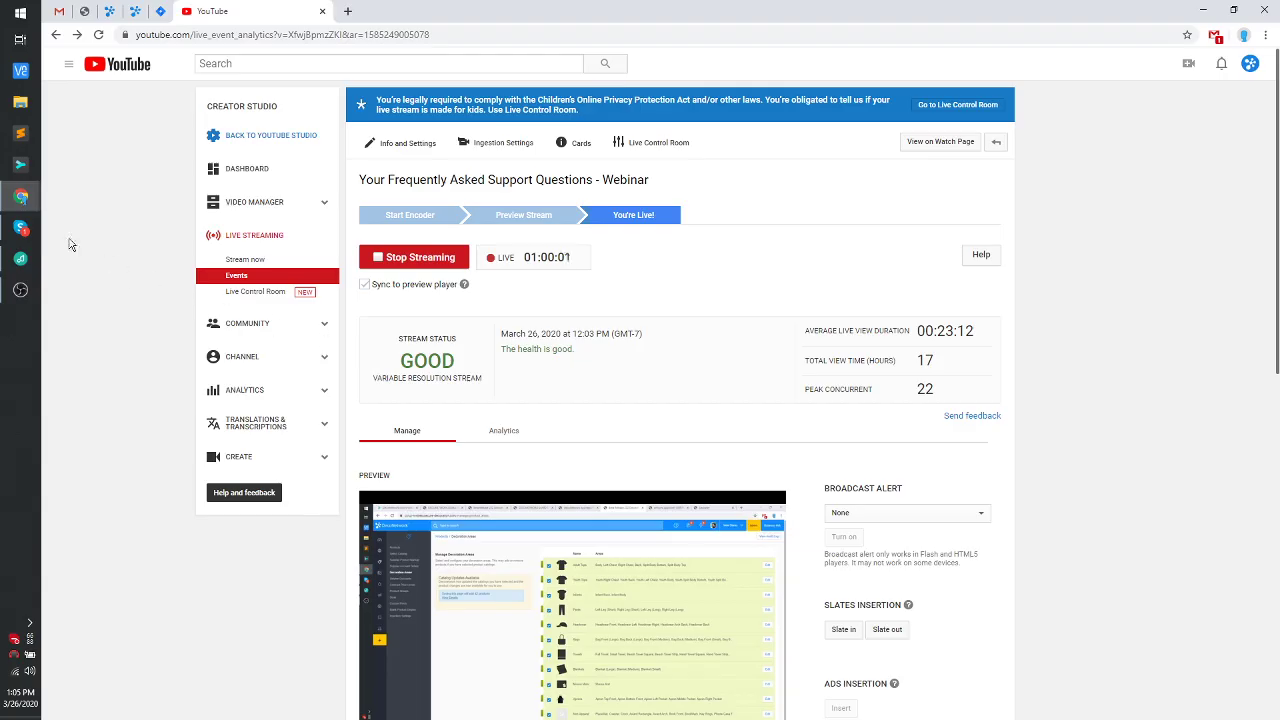
{"action": "left_click", "coordinate": [200, 443]}
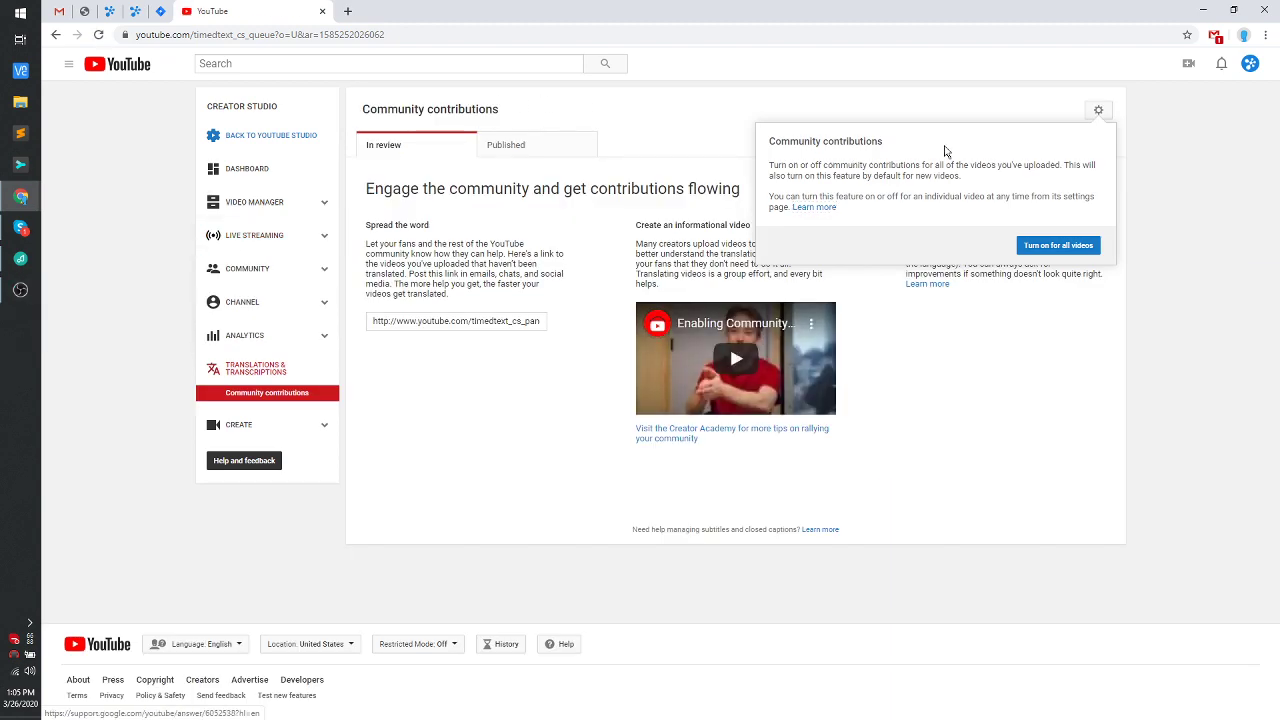
{"action": "left_click", "coordinate": [1203, 17]}
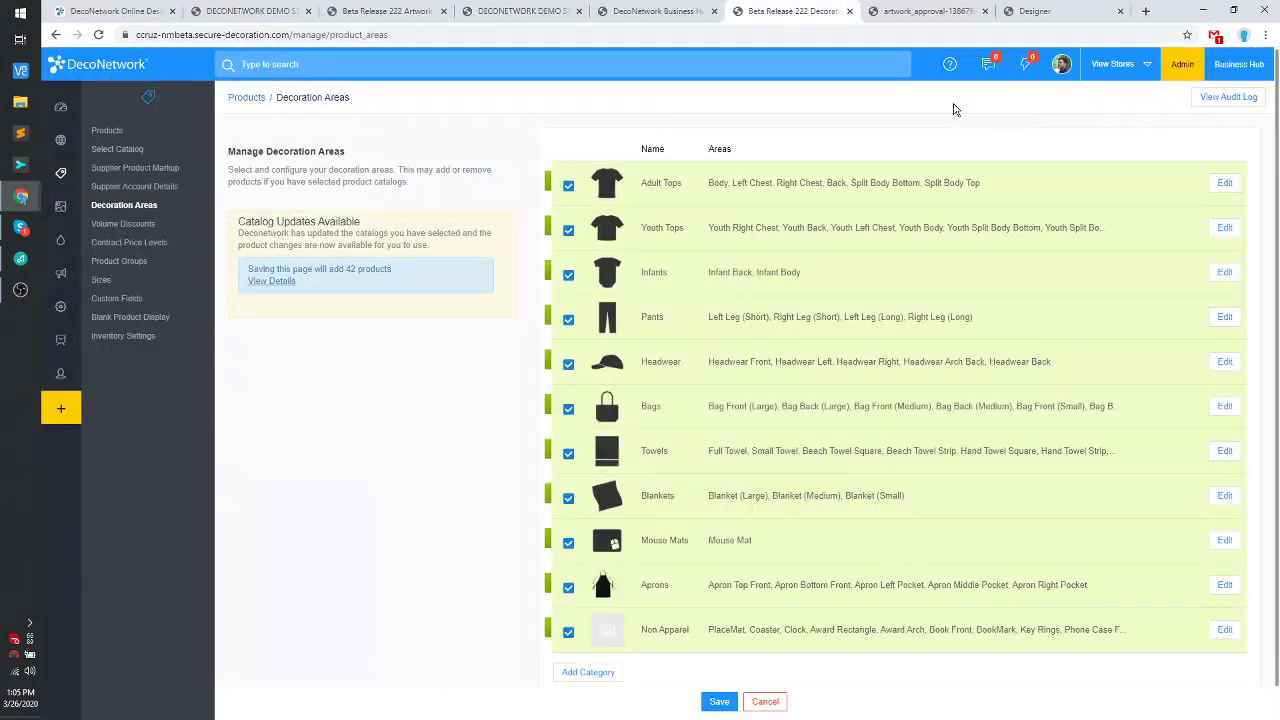